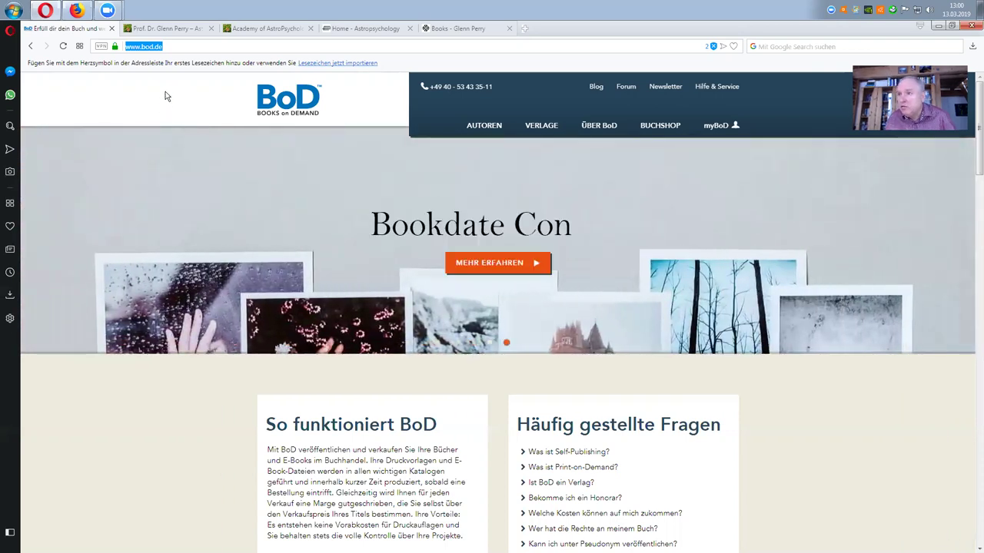
Look through the Prof. Dr. Glenn Perry page on the Astrologieseminar site and close its tab
{"action": "left_click", "coordinate": [159, 31]}
{"action": "scroll", "coordinate": [84, 191], "scroll_direction": "down", "scroll_amount": 3}
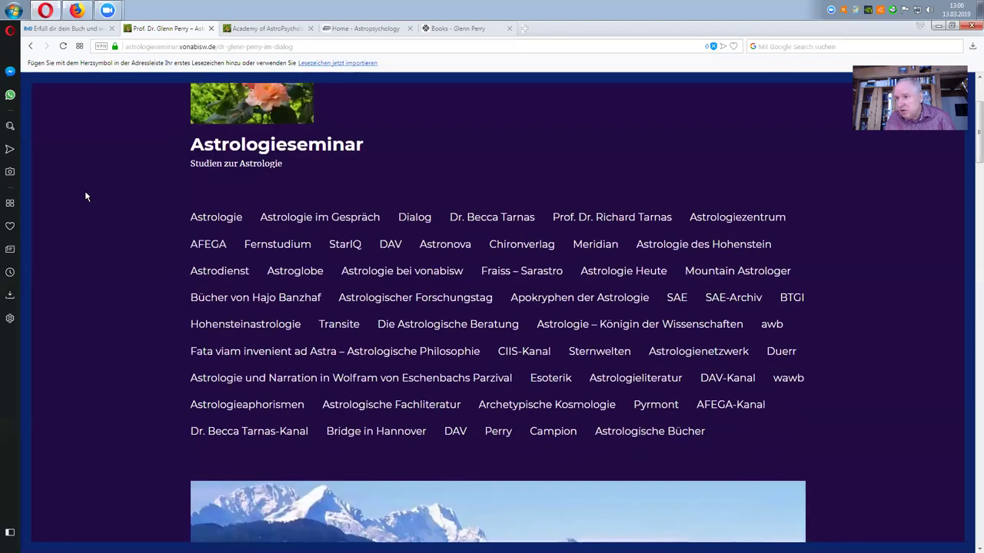
{"action": "scroll", "coordinate": [86, 197], "scroll_direction": "down", "scroll_amount": 10}
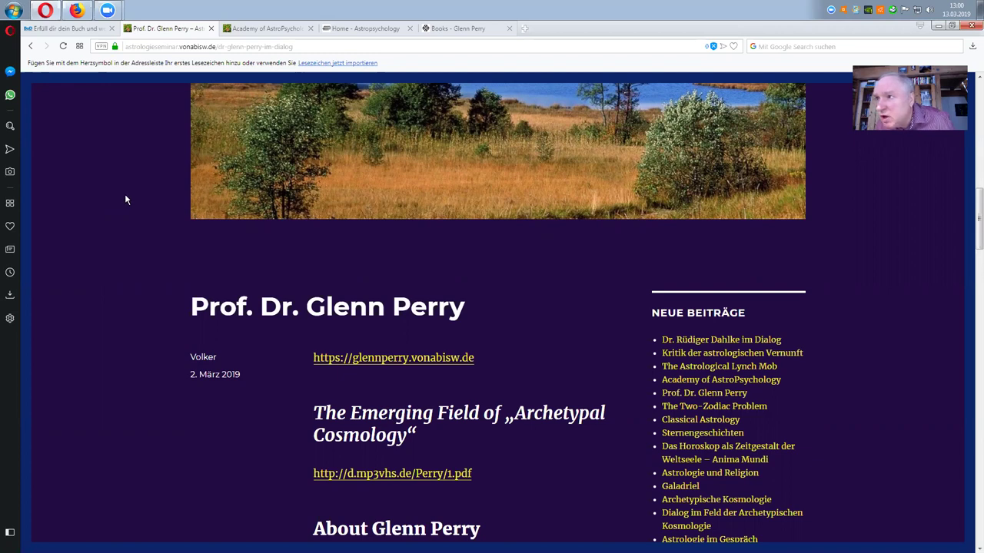
{"action": "left_click", "coordinate": [212, 30]}
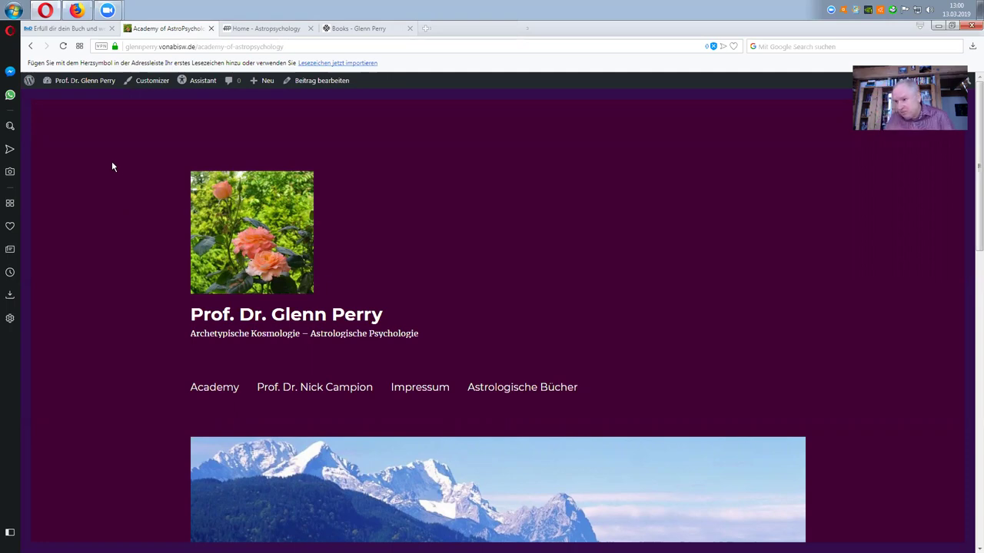
Look through the Academy of AstroPsychology post on the Glenn Perry site and close its tab
{"action": "scroll", "coordinate": [318, 233], "scroll_direction": "down", "scroll_amount": 10}
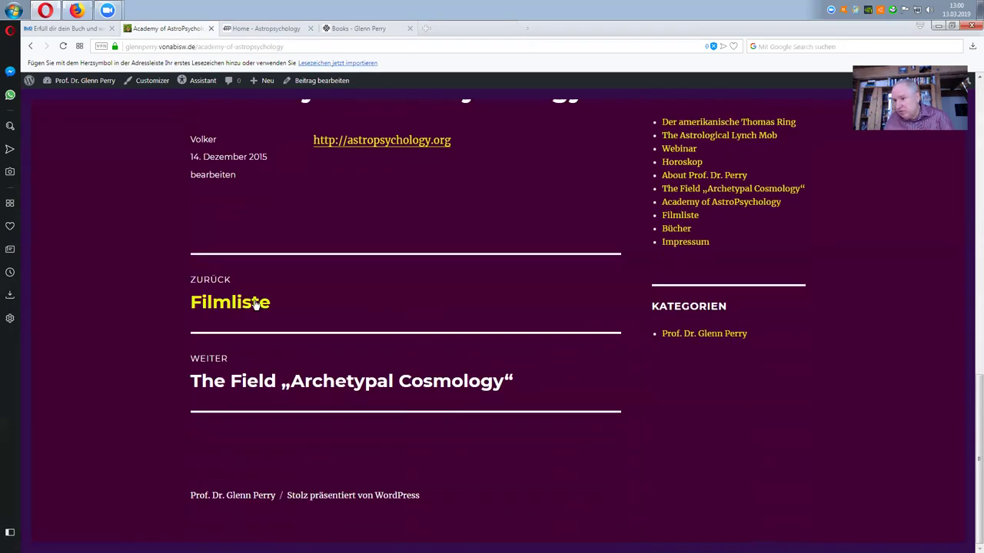
{"action": "scroll", "coordinate": [251, 297], "scroll_direction": "up", "scroll_amount": 4}
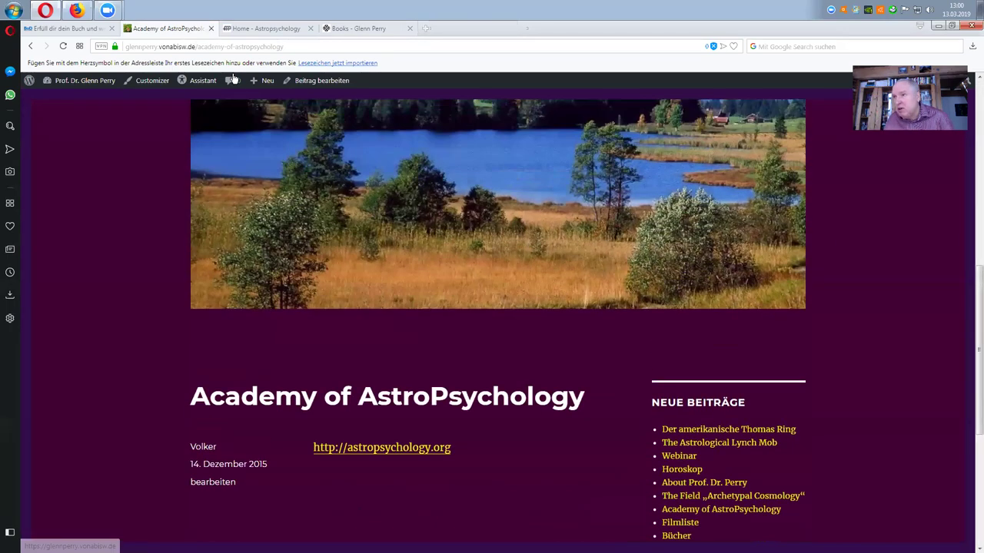
{"action": "left_click", "coordinate": [211, 28]}
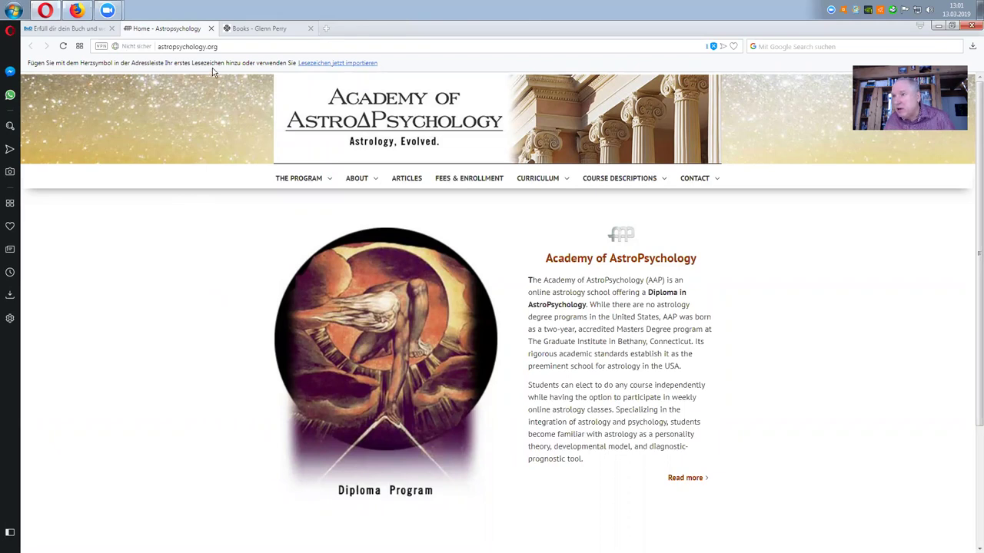
Close the astropsychology.org tab and bring up the Books page on aaperry.com
{"action": "left_click", "coordinate": [210, 29]}
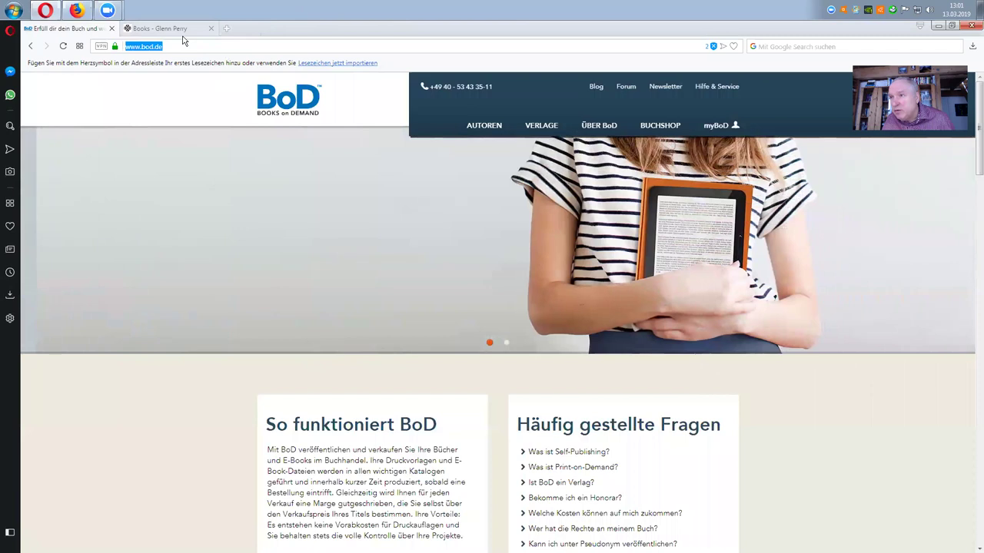
{"action": "left_click", "coordinate": [185, 34]}
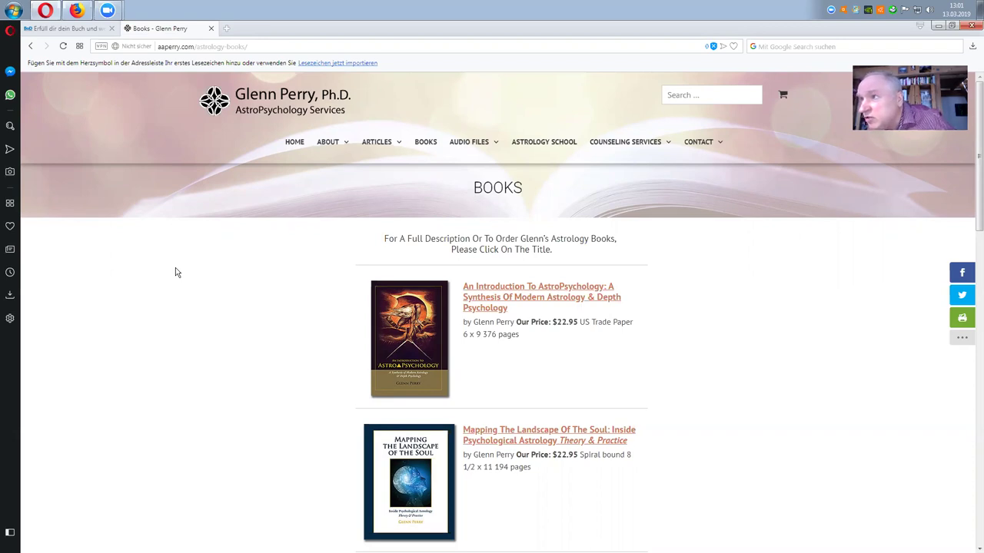
{"action": "scroll", "coordinate": [224, 274], "scroll_direction": "down", "scroll_amount": 1}
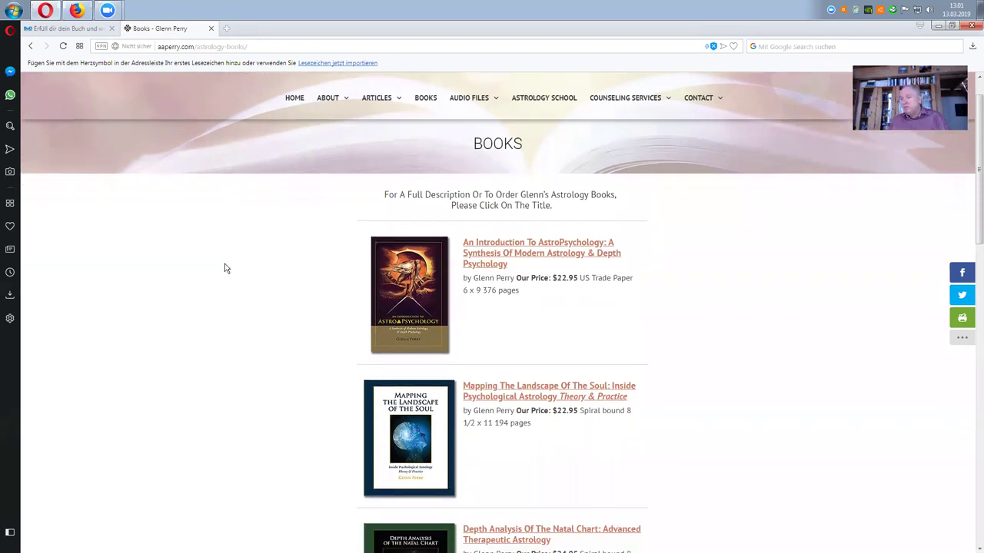
Open amazon.com in a new tab
{"action": "left_click", "coordinate": [227, 28]}
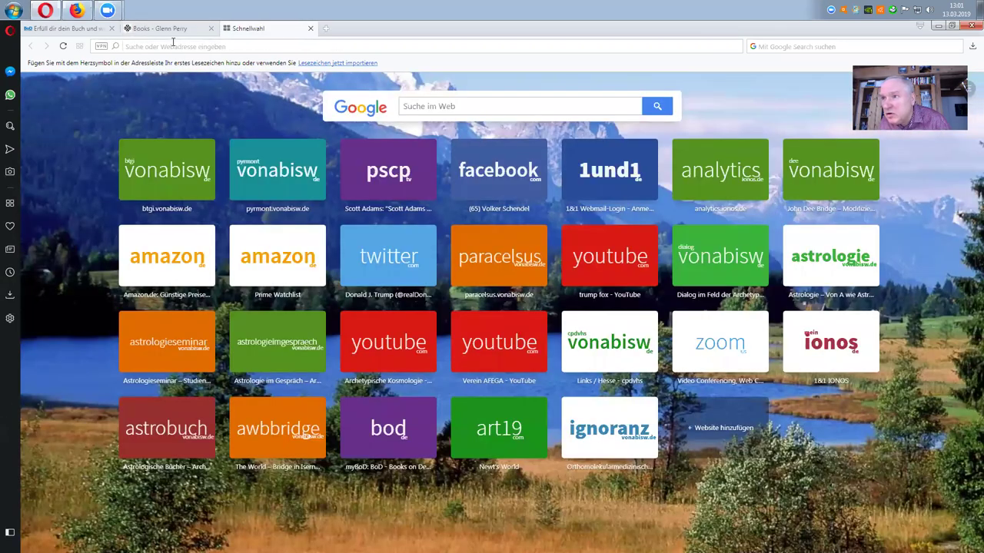
{"action": "type", "text": "ama"}
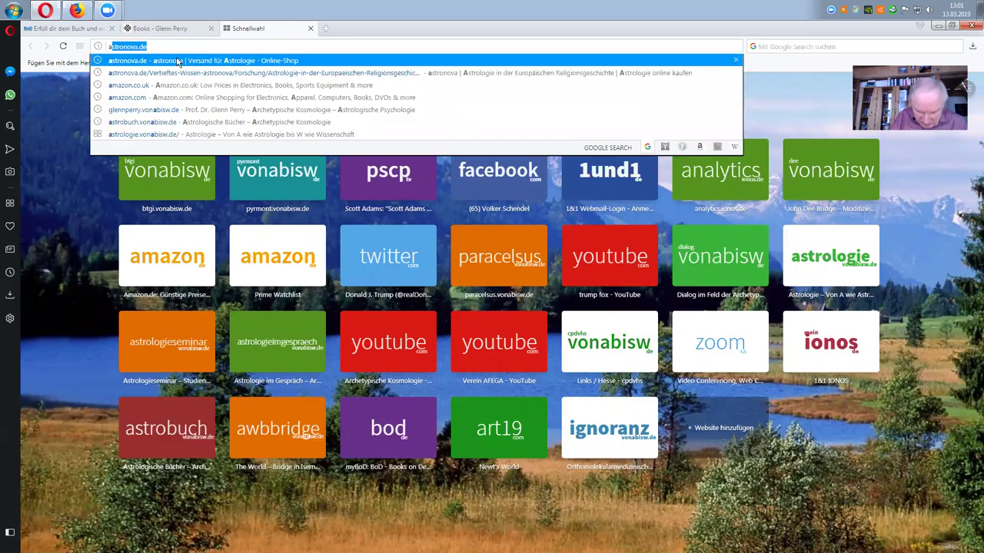
{"action": "type", "text": "zon.co"}
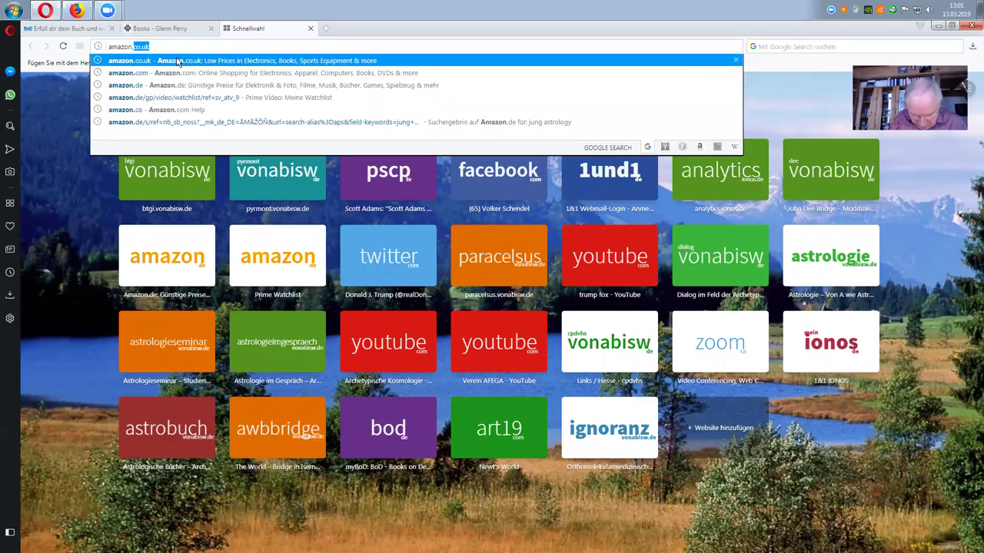
{"action": "type", "text": "m"}
{"action": "key", "text": "Return"}
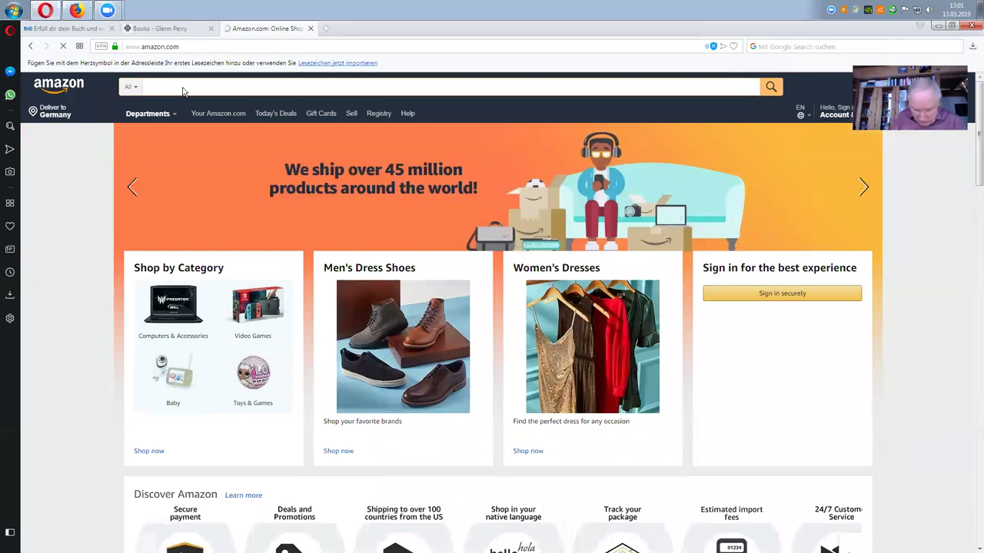
Search Amazon for "glenn perry", look over the listed books, and close the tab
{"action": "type", "text": "glenn"}
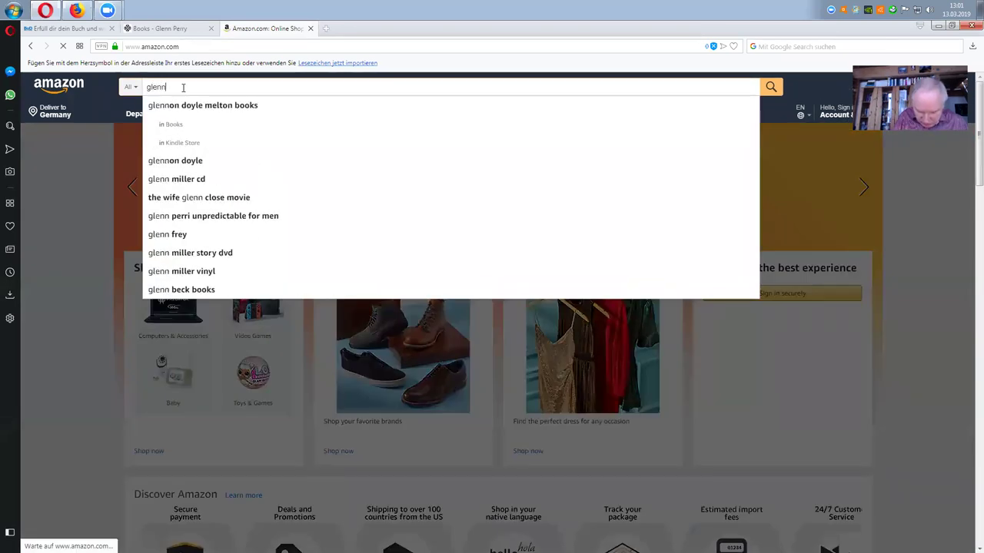
{"action": "type", "text": " perry"}
{"action": "key", "text": "Return"}
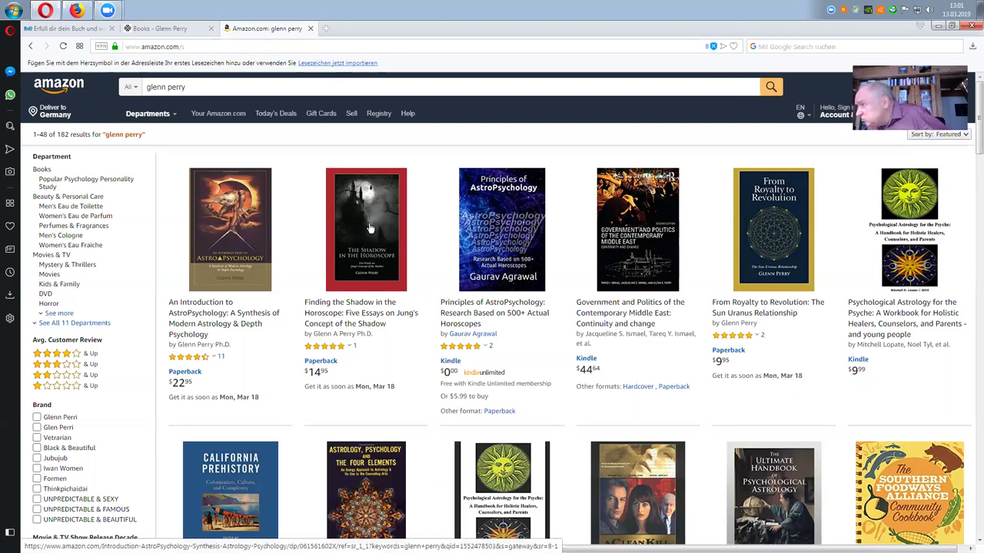
{"action": "left_click", "coordinate": [311, 29]}
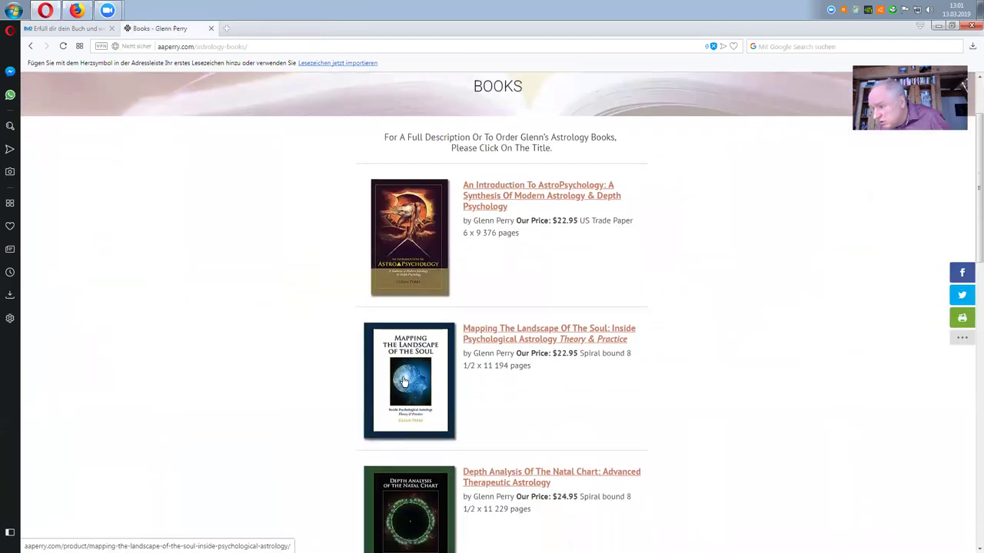
View the product page of "Stealing Fire From The Gods" from the book list and close its tab
{"action": "scroll", "coordinate": [403, 382], "scroll_direction": "down", "scroll_amount": 6}
{"action": "scroll", "coordinate": [402, 253], "scroll_direction": "up", "scroll_amount": 2}
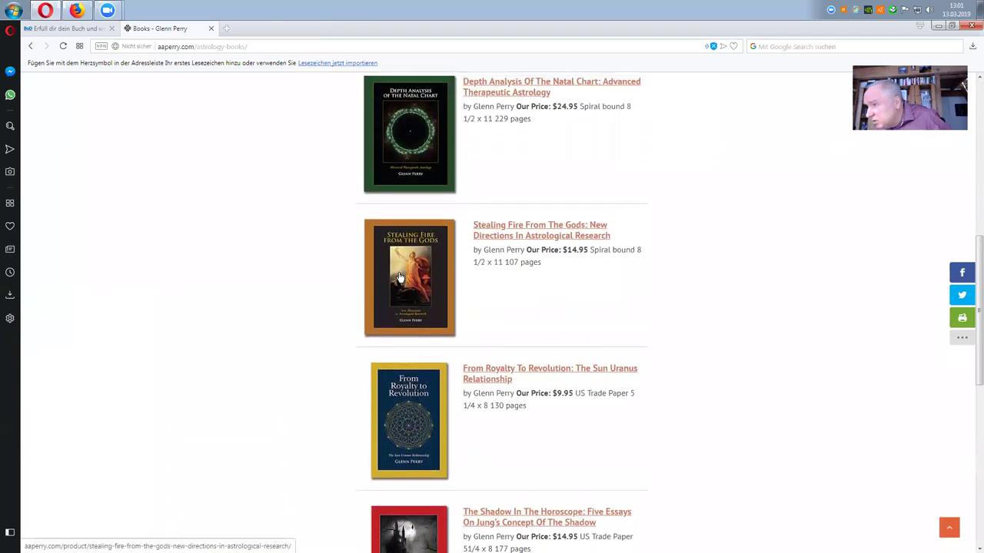
{"action": "left_click", "coordinate": [517, 225]}
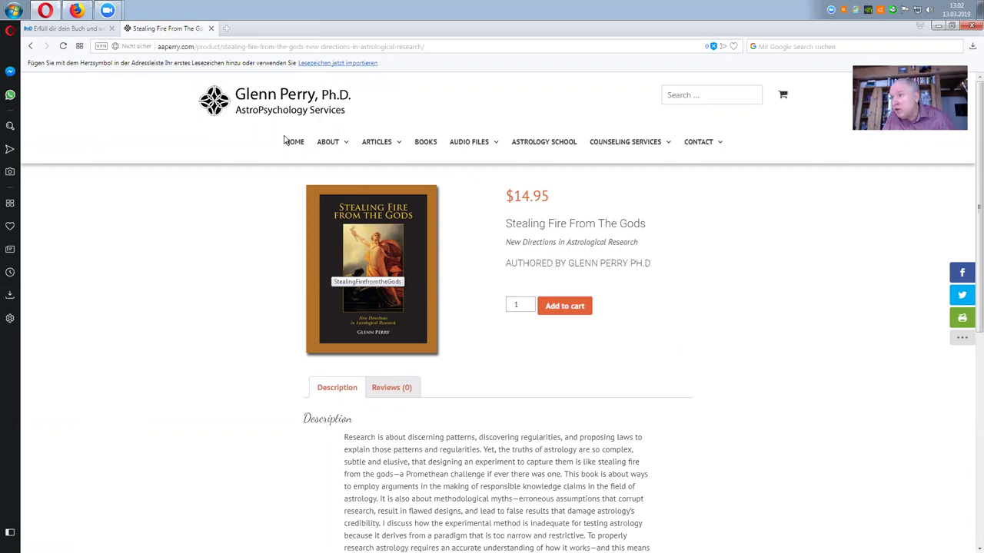
{"action": "left_click", "coordinate": [211, 28]}
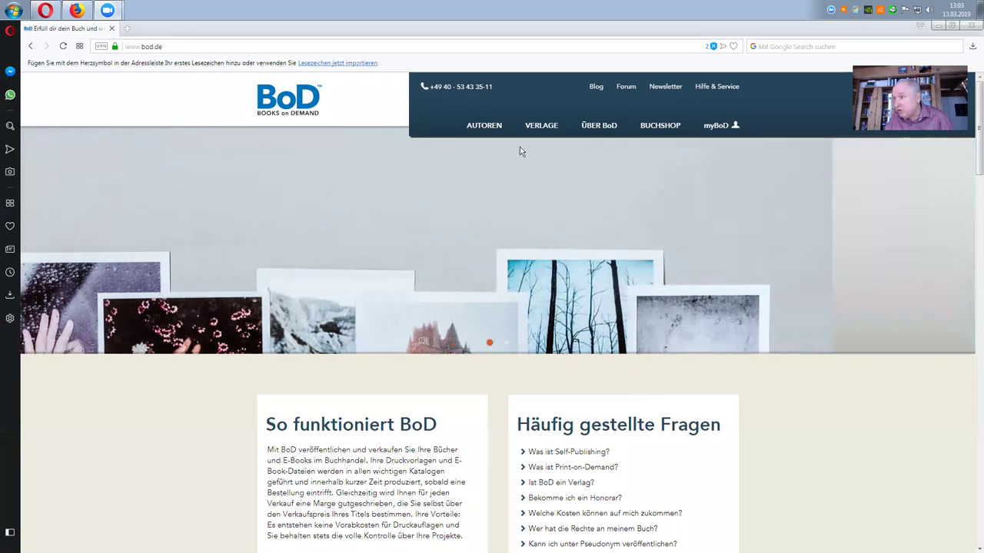
Open the newsletter sign-up form from the authors section of the BoD site
{"action": "left_click", "coordinate": [484, 125]}
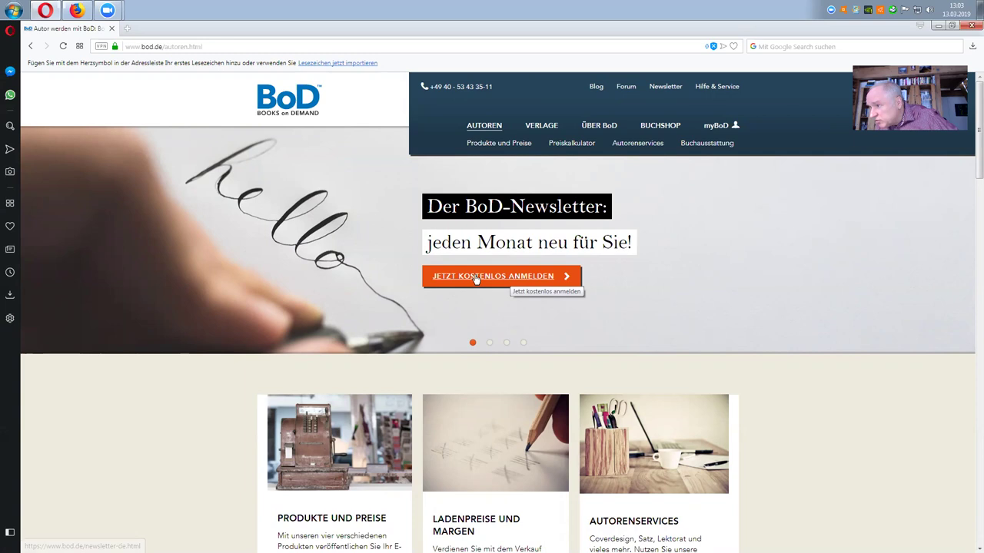
{"action": "left_click", "coordinate": [476, 278]}
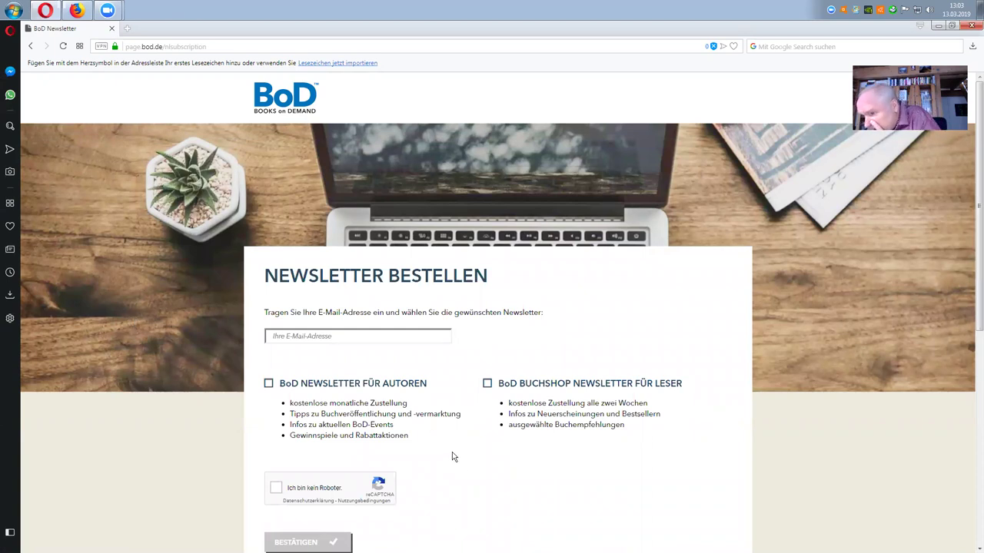
{"action": "scroll", "coordinate": [461, 448], "scroll_direction": "down", "scroll_amount": 1}
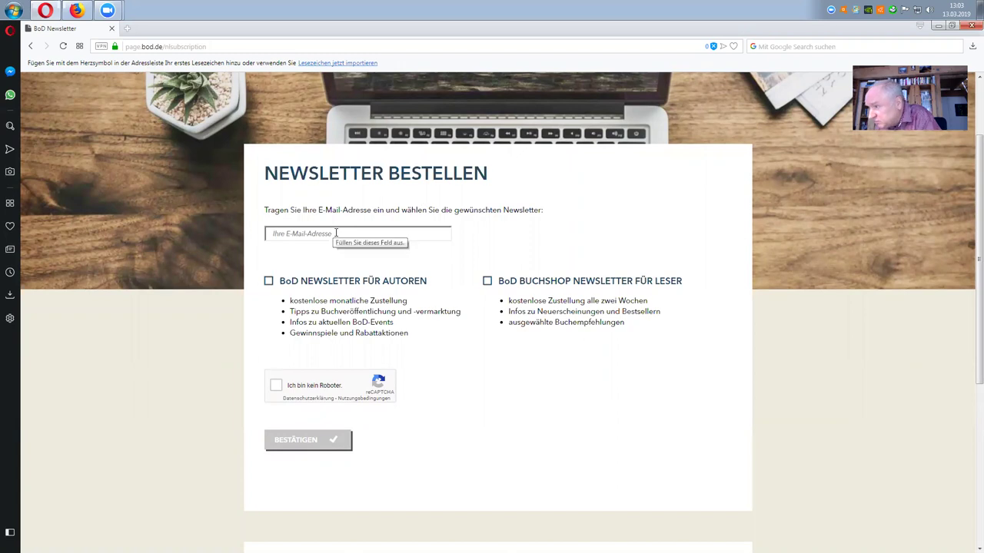
Subscribe to the BoD Newsletter für Autoren by filling in the e-mail address, completing the robot check and submitting the form
{"action": "left_click", "coordinate": [269, 282]}
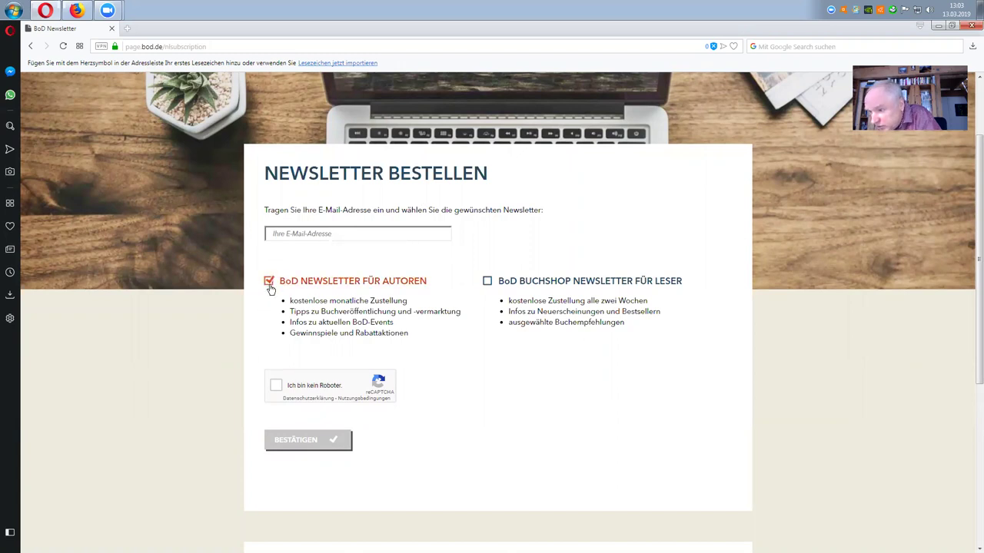
{"action": "left_click", "coordinate": [276, 385]}
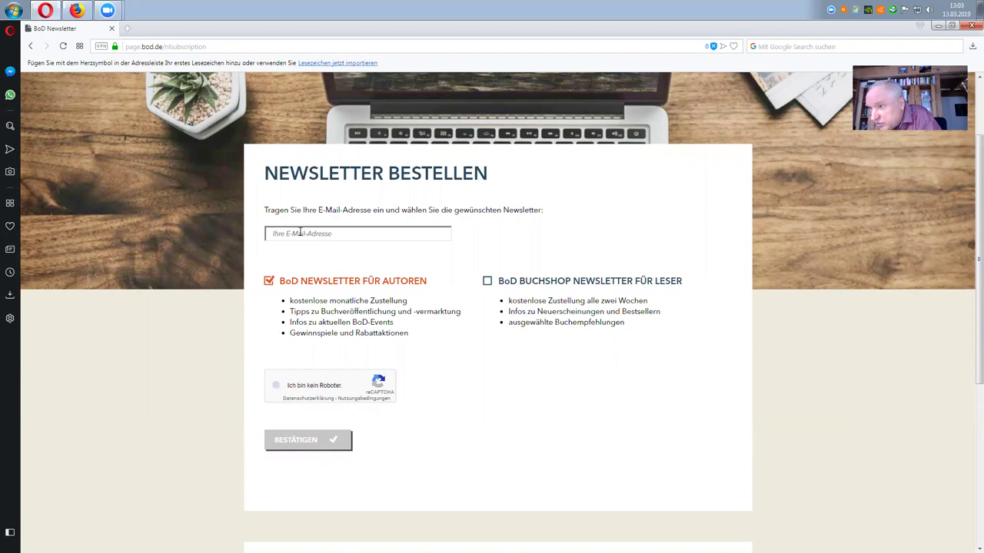
{"action": "left_click", "coordinate": [300, 233]}
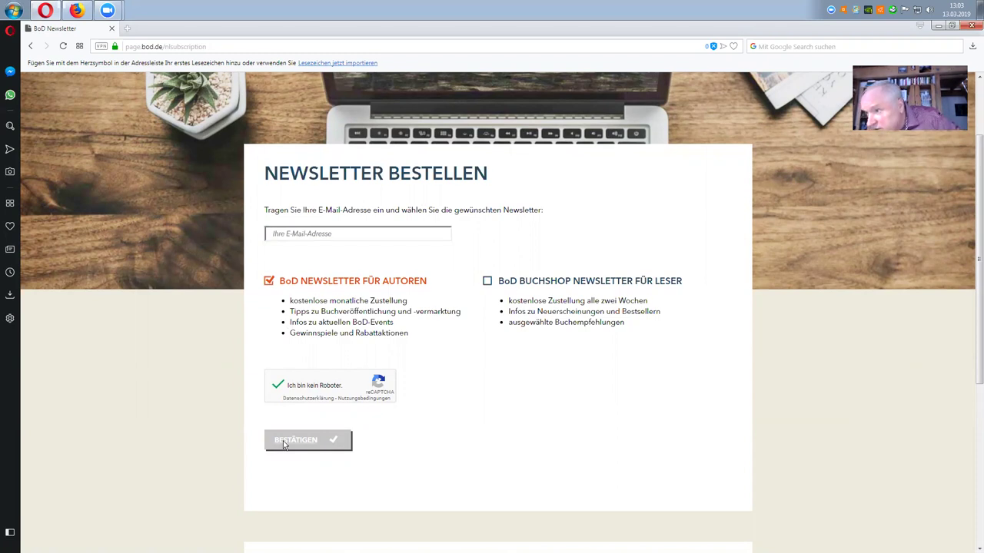
{"action": "left_click", "coordinate": [313, 232]}
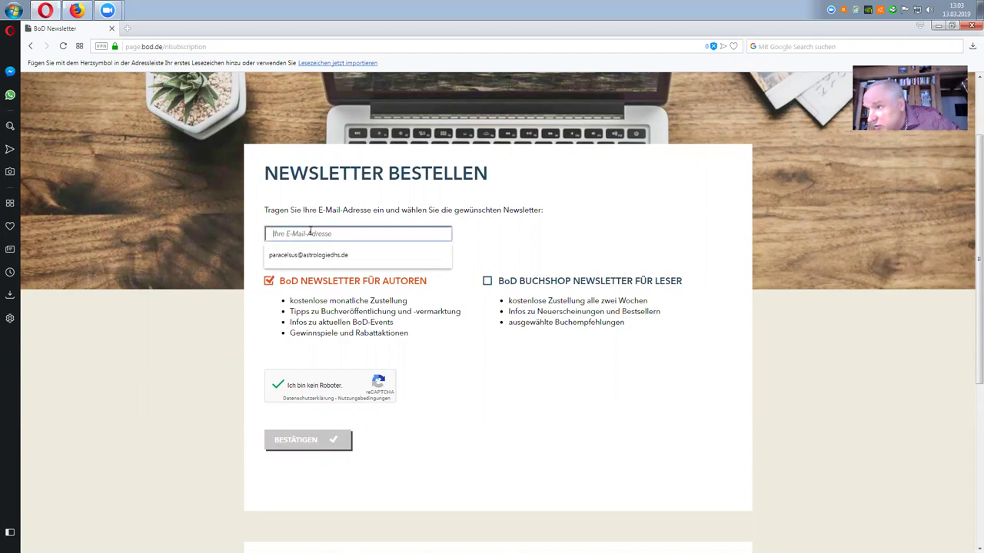
{"action": "left_click", "coordinate": [313, 254]}
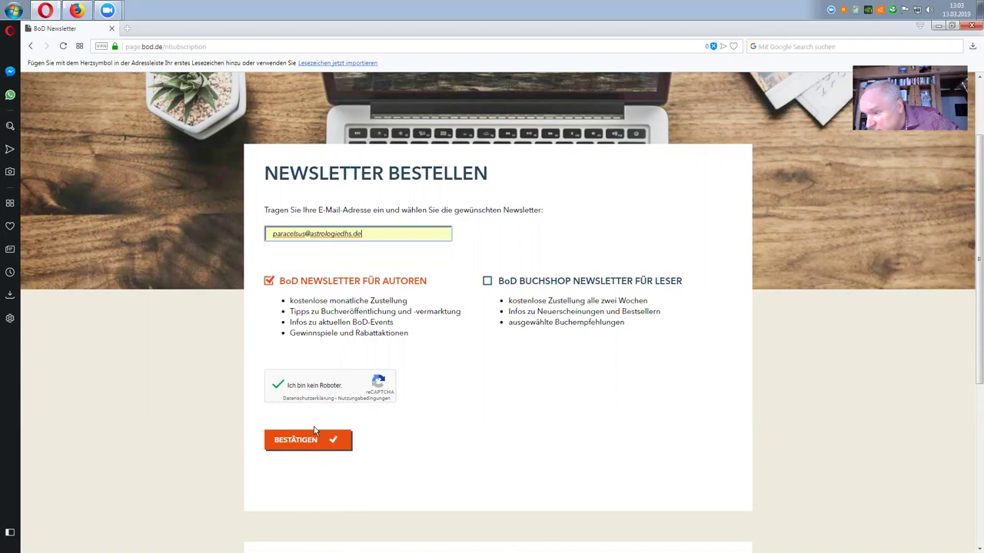
{"action": "left_click", "coordinate": [300, 444]}
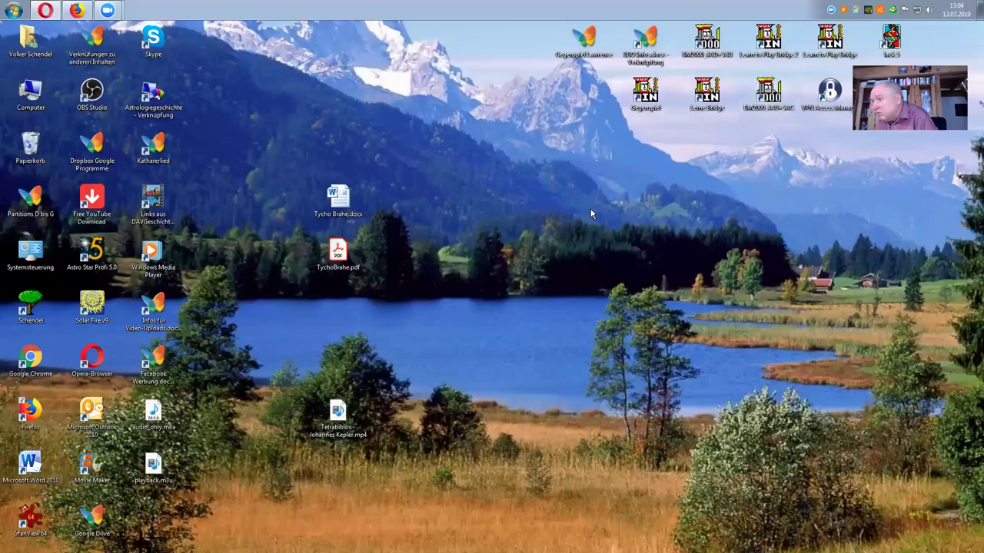
Switch to Microsoft Outlook, check the inbox for the newsletter confirmation e-mail, and return to the browser
{"action": "left_click", "coordinate": [939, 27]}
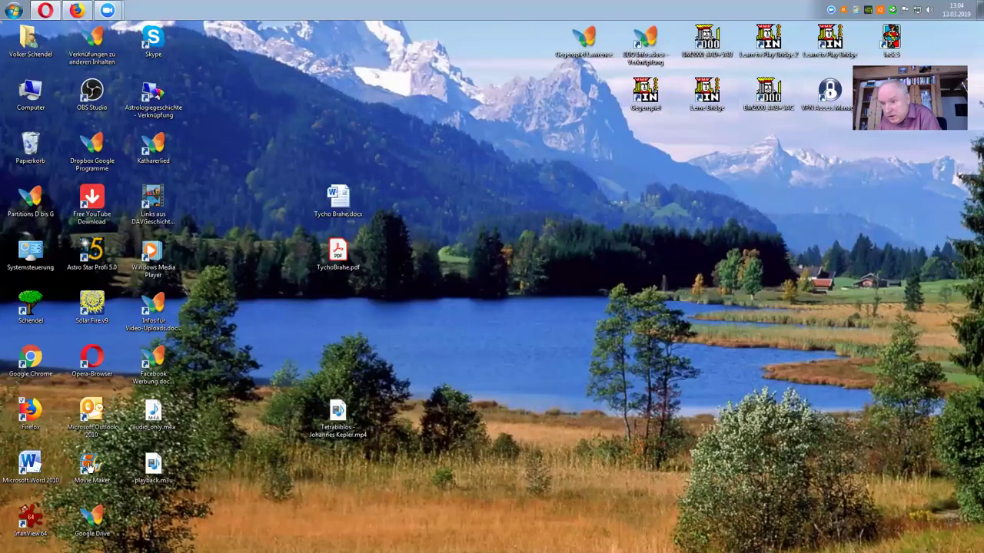
{"action": "left_click", "coordinate": [96, 410]}
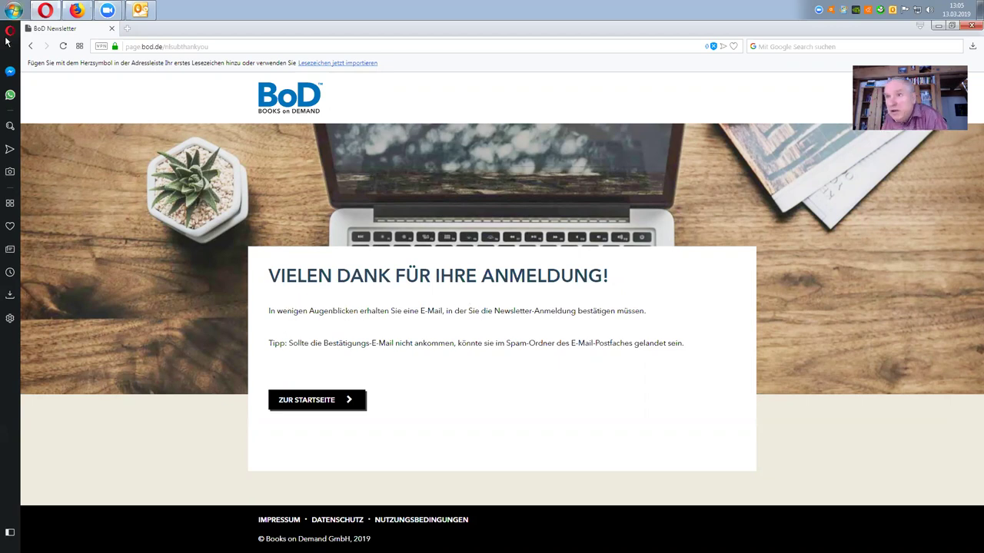
{"action": "left_click", "coordinate": [139, 10]}
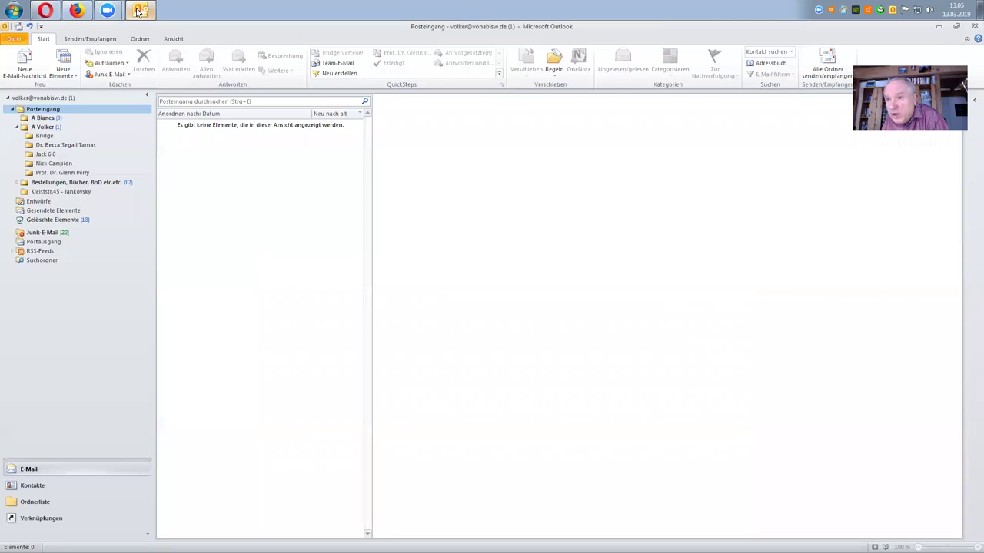
{"action": "left_click", "coordinate": [139, 11]}
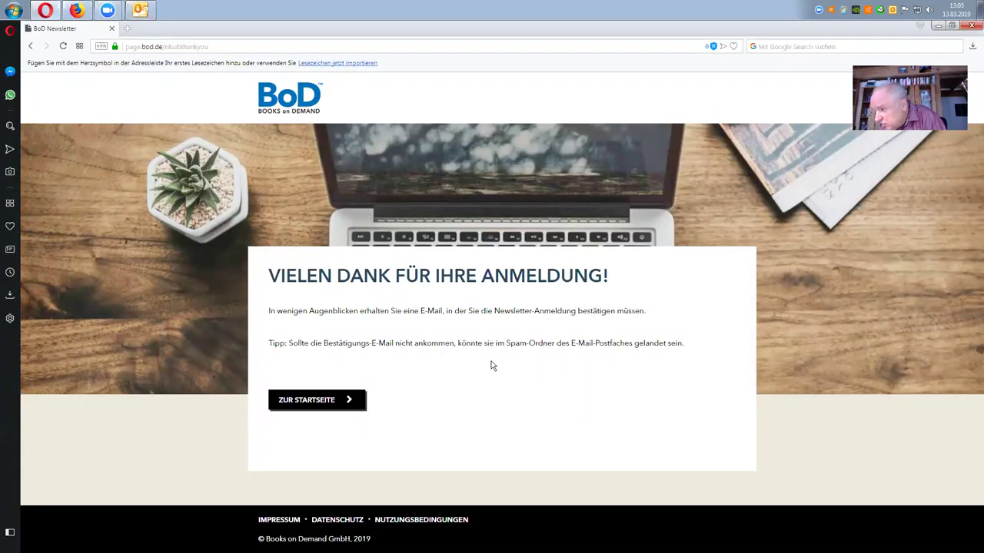
Return to the BoD home page and look through its sections down to the published books and products
{"action": "left_click", "coordinate": [314, 402]}
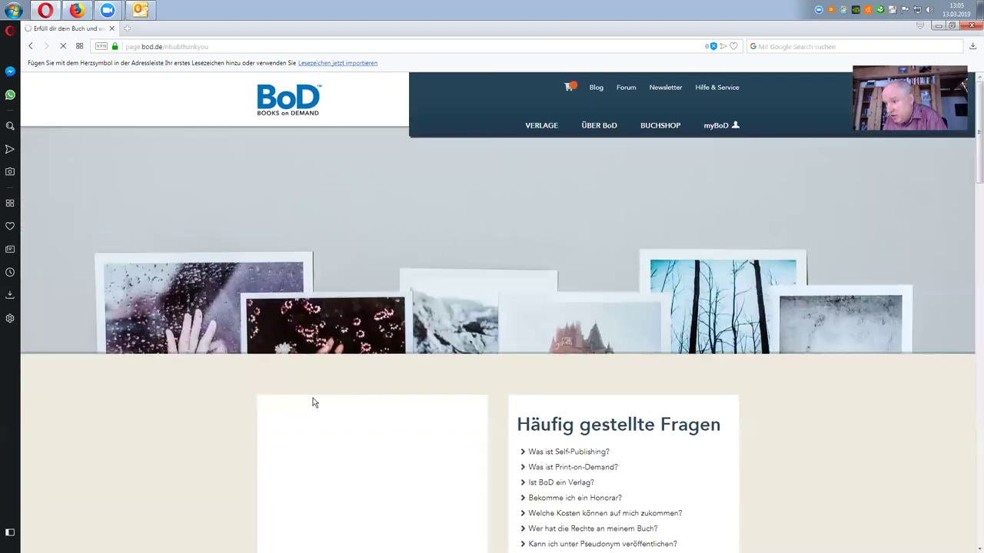
{"action": "scroll", "coordinate": [344, 251], "scroll_direction": "down", "scroll_amount": 6}
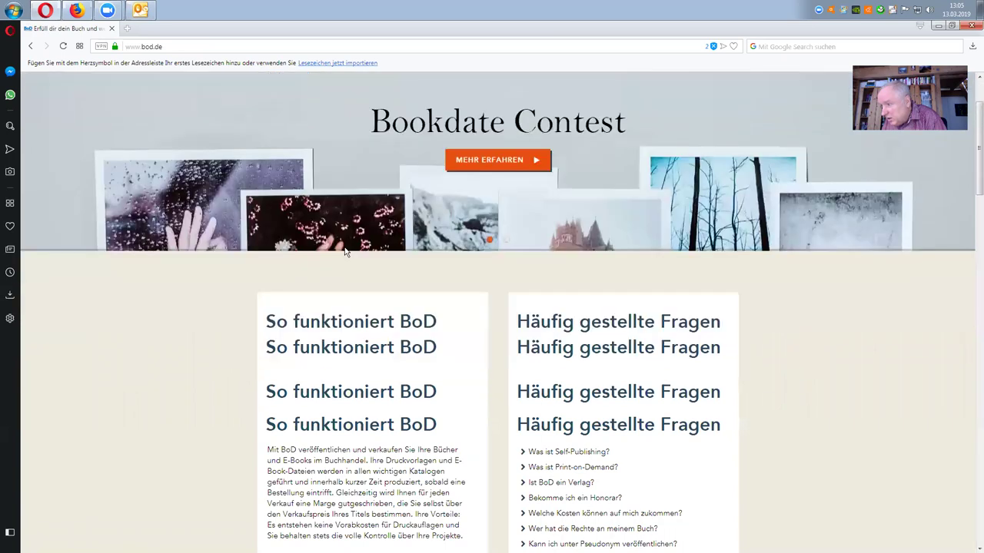
{"action": "scroll", "coordinate": [344, 251], "scroll_direction": "down", "scroll_amount": 8}
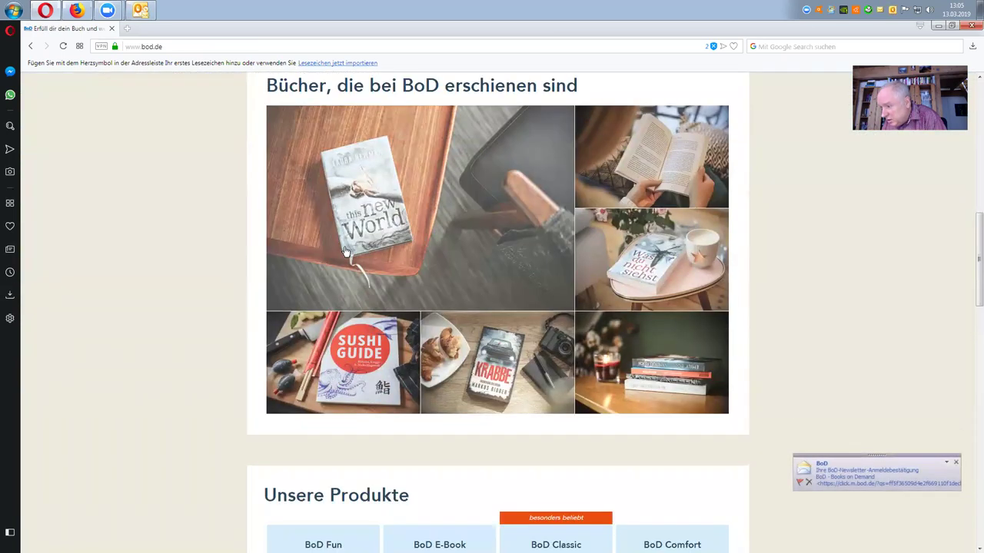
Look through the BoD home page, from the explanation and FAQ sections to the product prices, genre books and free registration offer
{"action": "scroll", "coordinate": [345, 253], "scroll_direction": "down", "scroll_amount": 4}
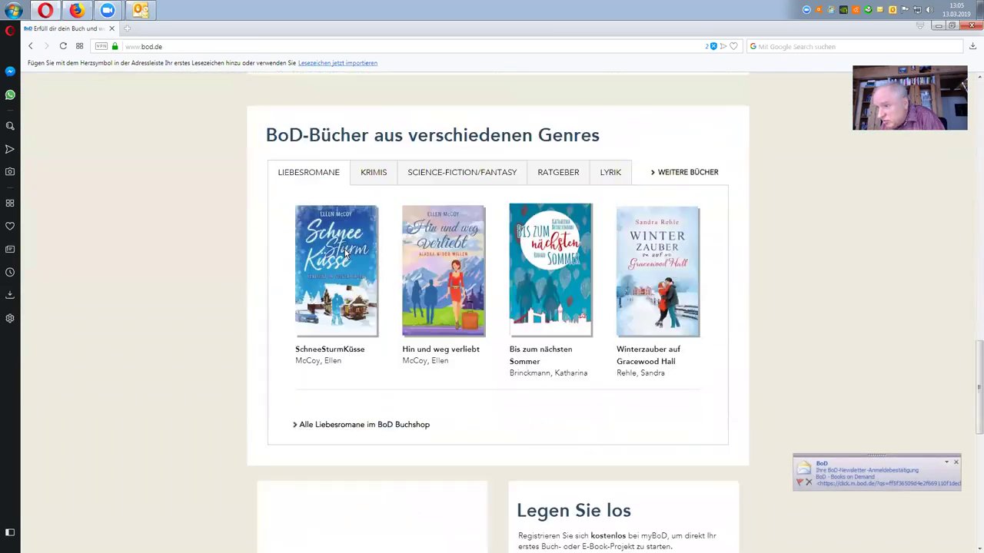
{"action": "scroll", "coordinate": [345, 254], "scroll_direction": "up", "scroll_amount": 20}
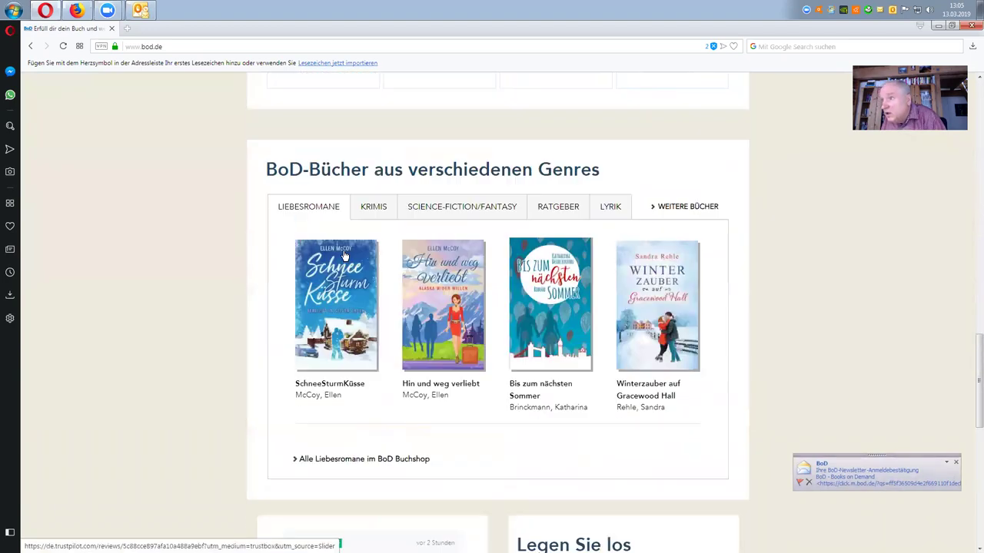
{"action": "scroll", "coordinate": [300, 248], "scroll_direction": "up", "scroll_amount": 1}
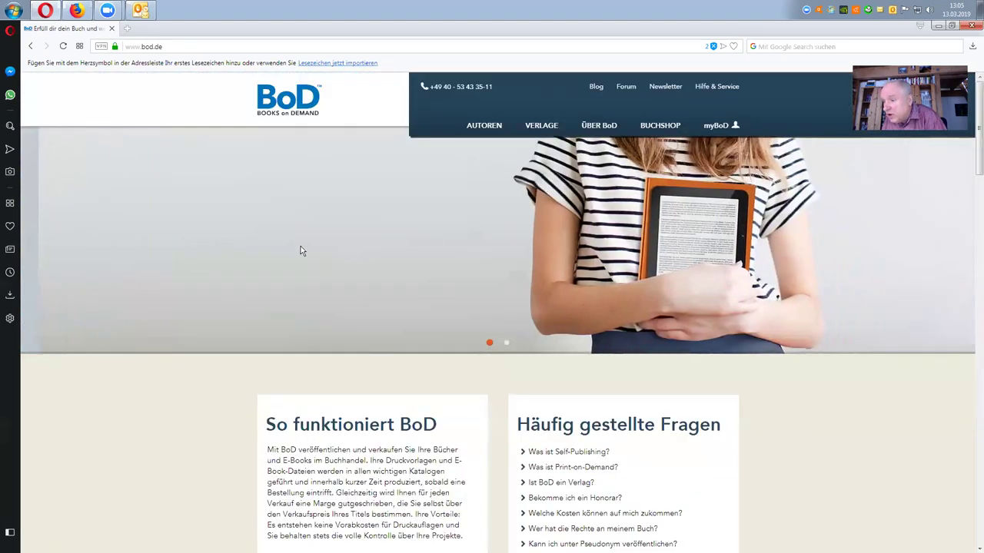
{"action": "scroll", "coordinate": [298, 254], "scroll_direction": "down", "scroll_amount": 1}
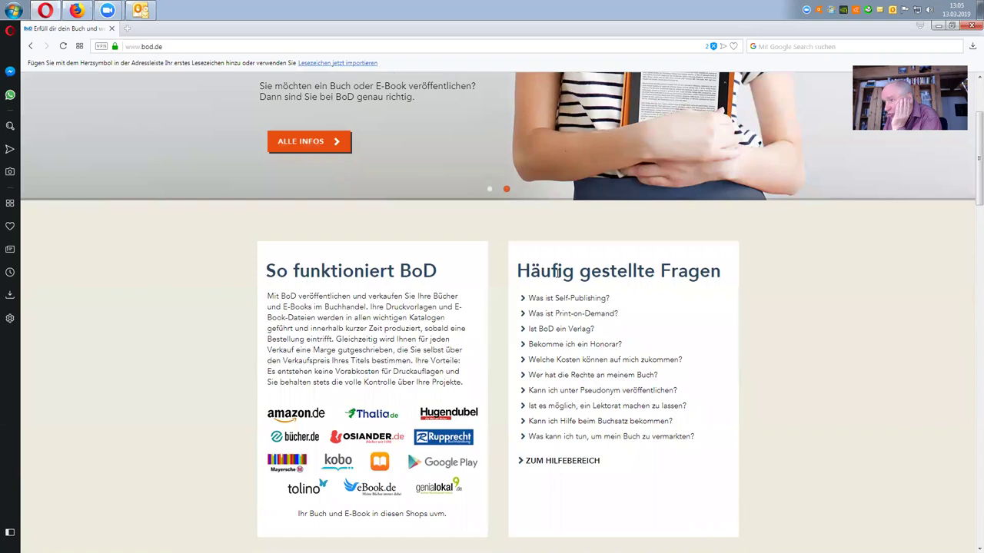
{"action": "scroll", "coordinate": [578, 269], "scroll_direction": "down", "scroll_amount": 5}
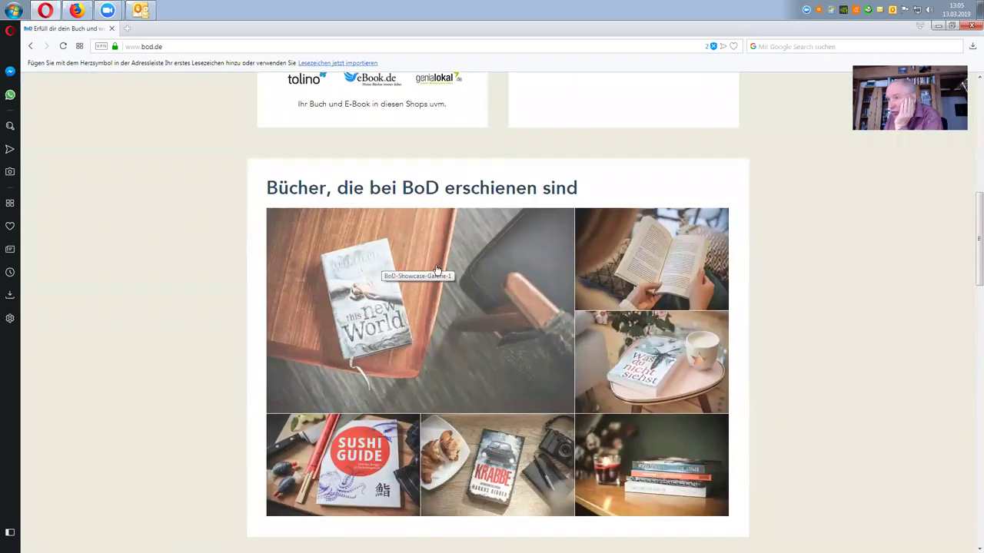
{"action": "scroll", "coordinate": [446, 253], "scroll_direction": "down", "scroll_amount": 2}
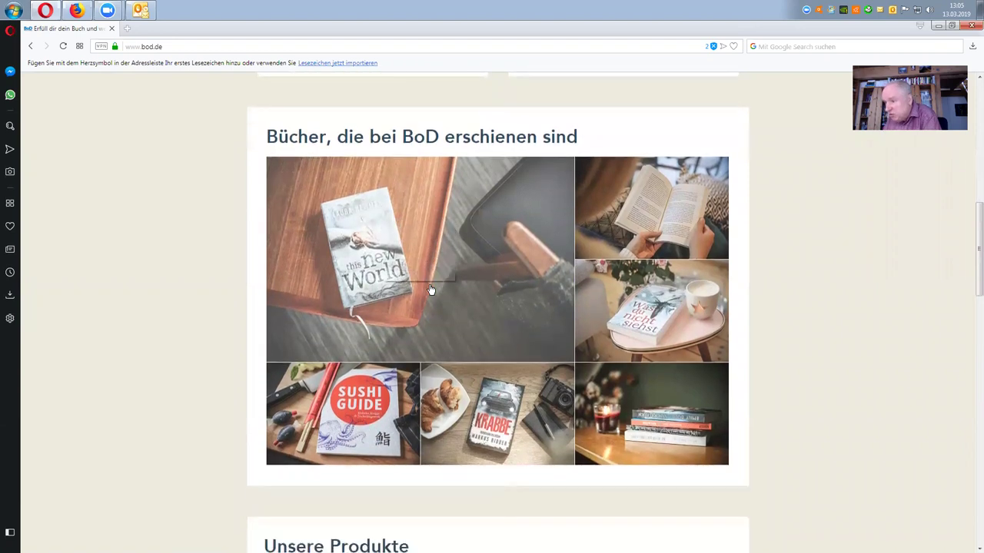
{"action": "scroll", "coordinate": [451, 203], "scroll_direction": "down", "scroll_amount": 3}
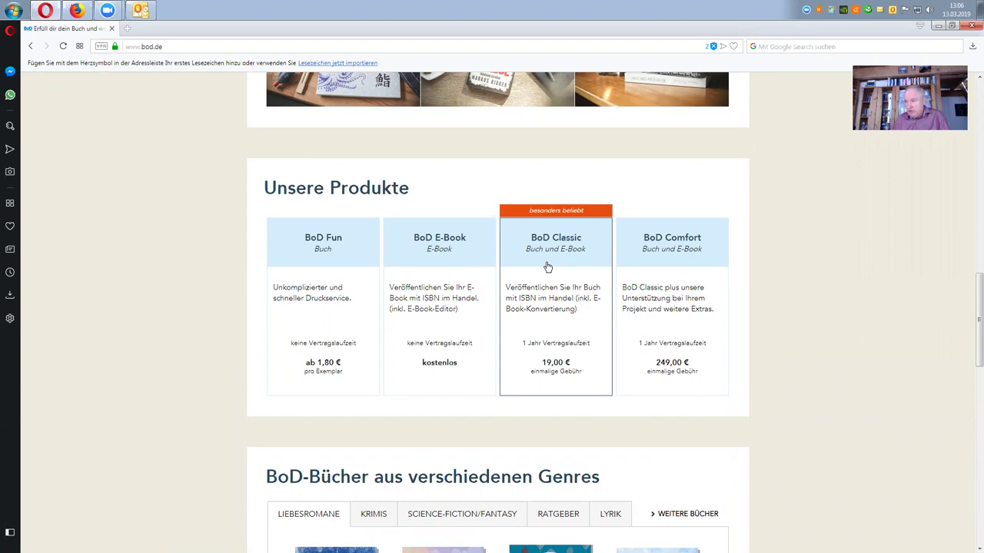
{"action": "scroll", "coordinate": [548, 267], "scroll_direction": "down", "scroll_amount": 3}
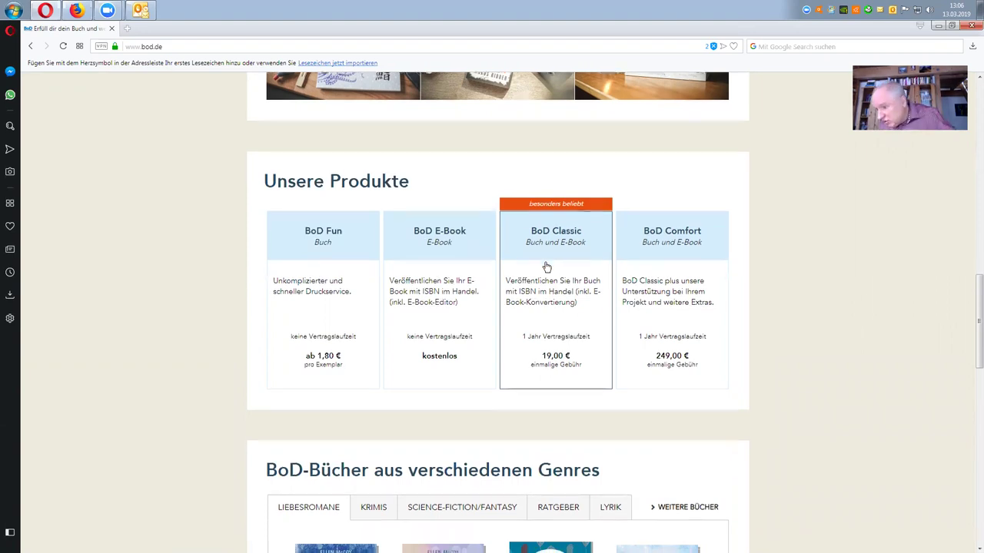
{"action": "scroll", "coordinate": [476, 267], "scroll_direction": "down", "scroll_amount": 2}
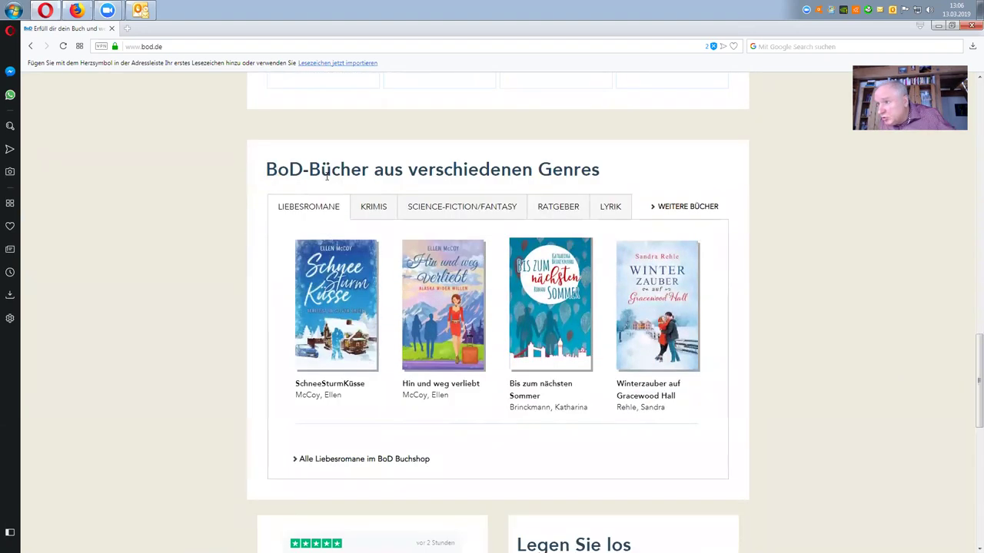
{"action": "scroll", "coordinate": [507, 191], "scroll_direction": "down", "scroll_amount": 3}
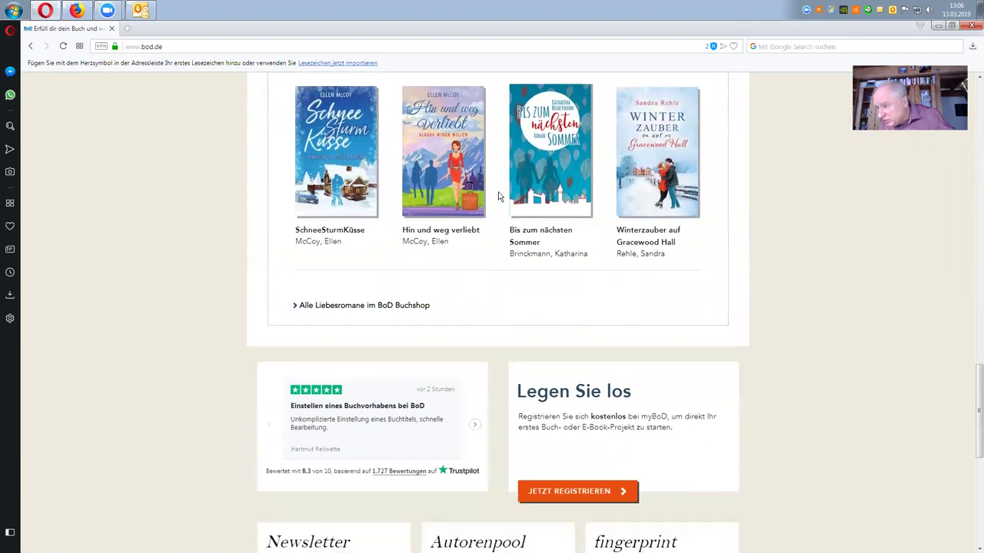
{"action": "scroll", "coordinate": [479, 316], "scroll_direction": "down", "scroll_amount": 1}
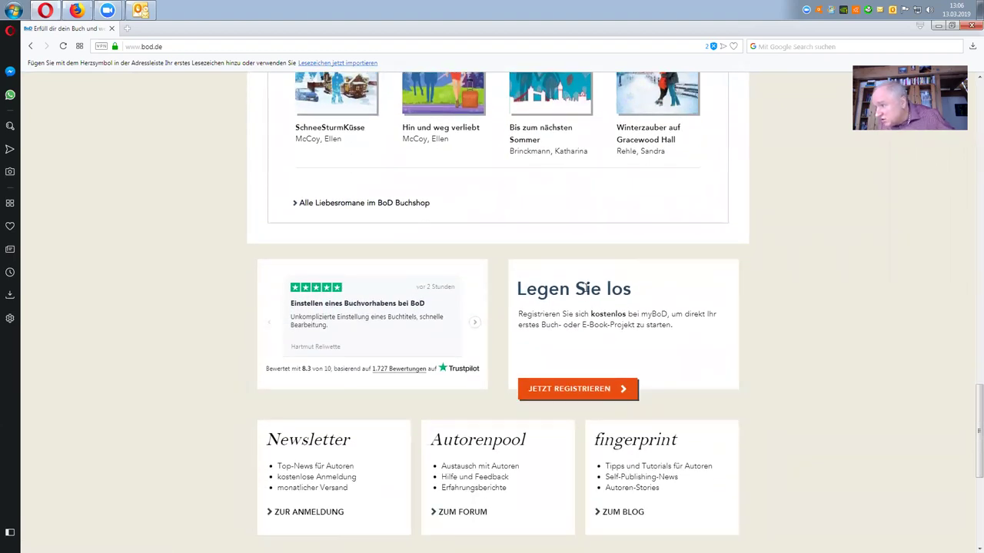
Open the free myBoD registration form, look over its fields, and close it without registering
{"action": "left_click", "coordinate": [569, 390]}
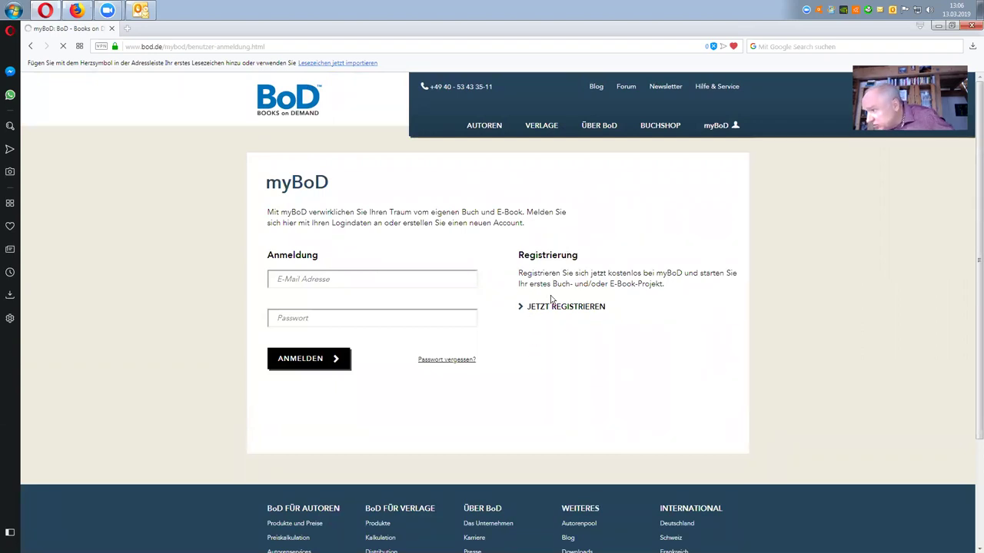
{"action": "left_click", "coordinate": [563, 309]}
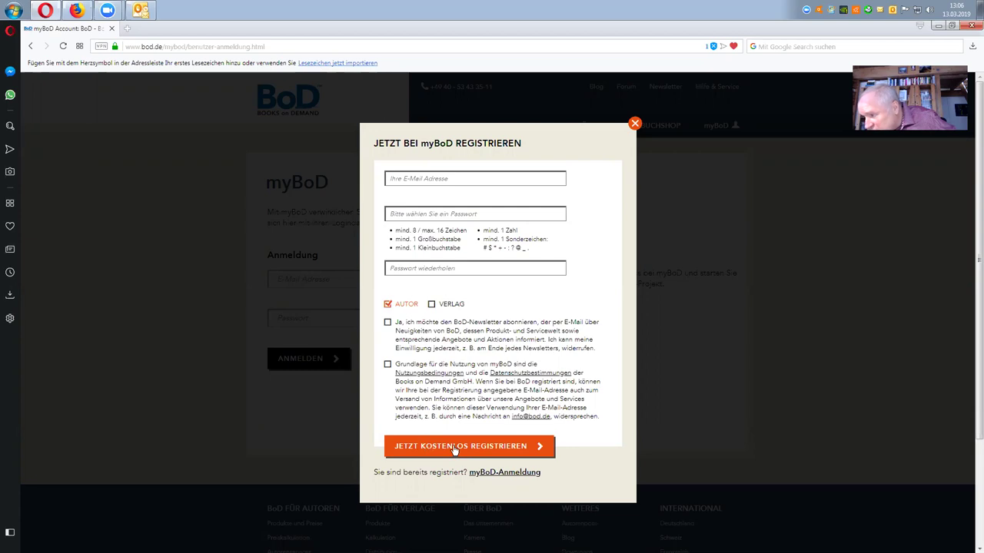
{"action": "left_click", "coordinate": [635, 124]}
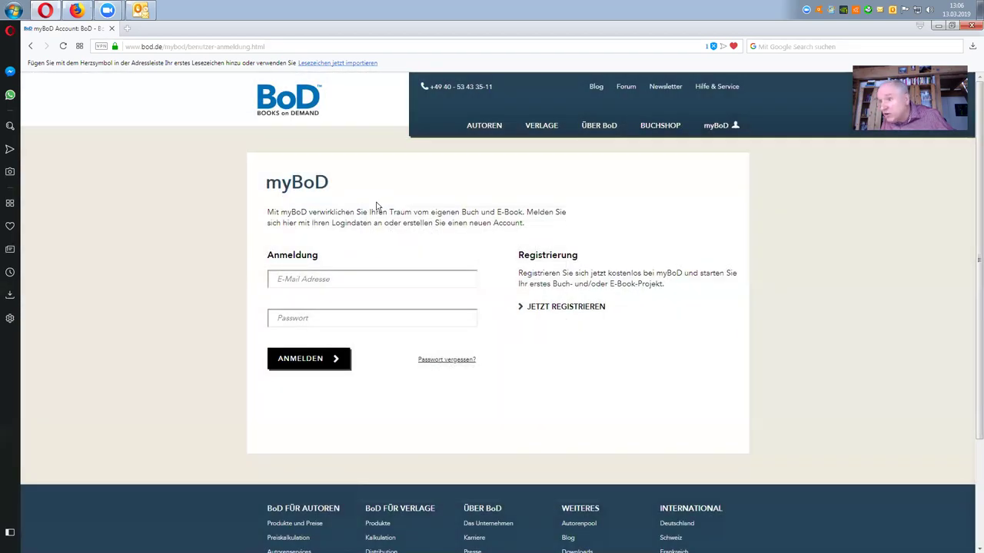
Log in to myBoD by entering the account's e-mail address and password in the login form
{"action": "left_click", "coordinate": [716, 128]}
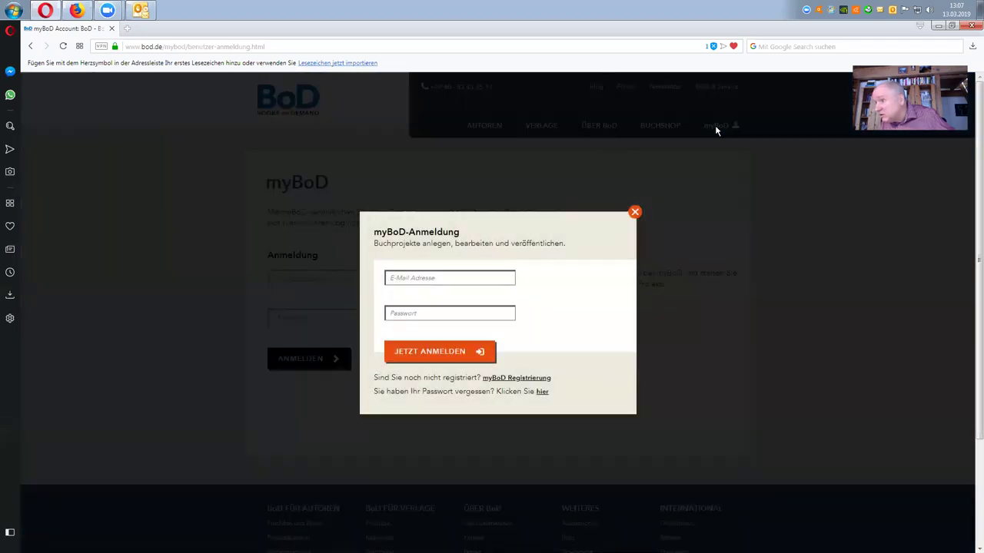
{"action": "left_click", "coordinate": [398, 278]}
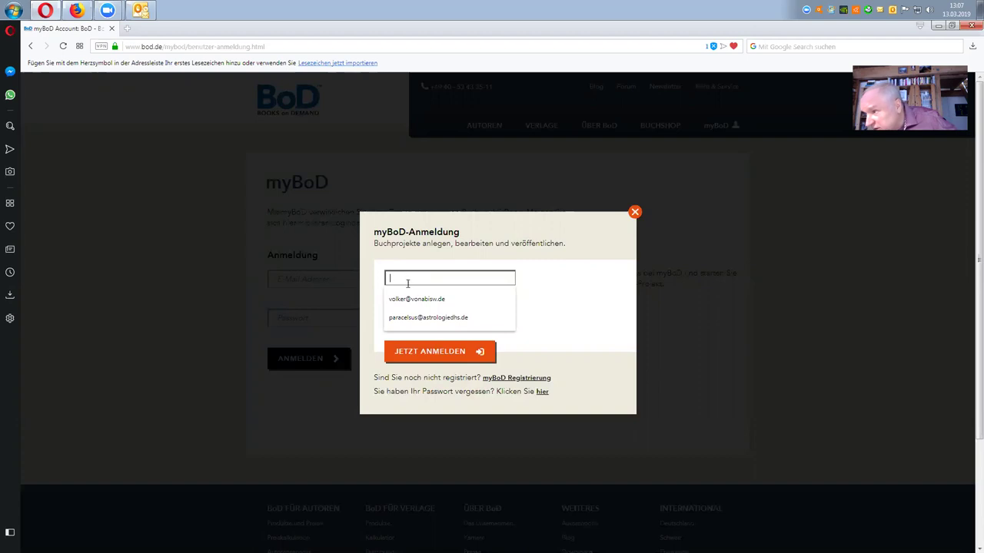
{"action": "left_click", "coordinate": [408, 298]}
{"action": "left_click", "coordinate": [407, 314]}
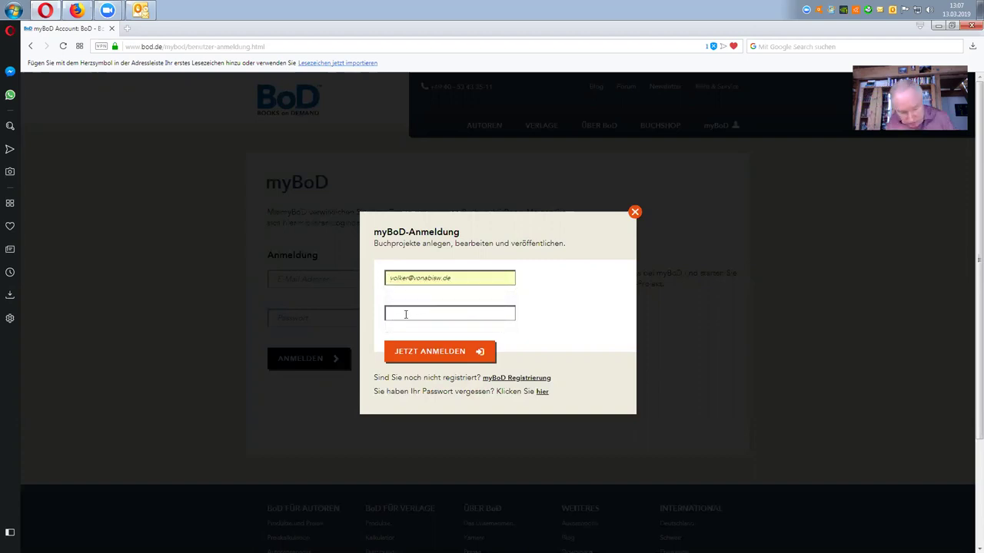
{"action": "type", "text": "*"}
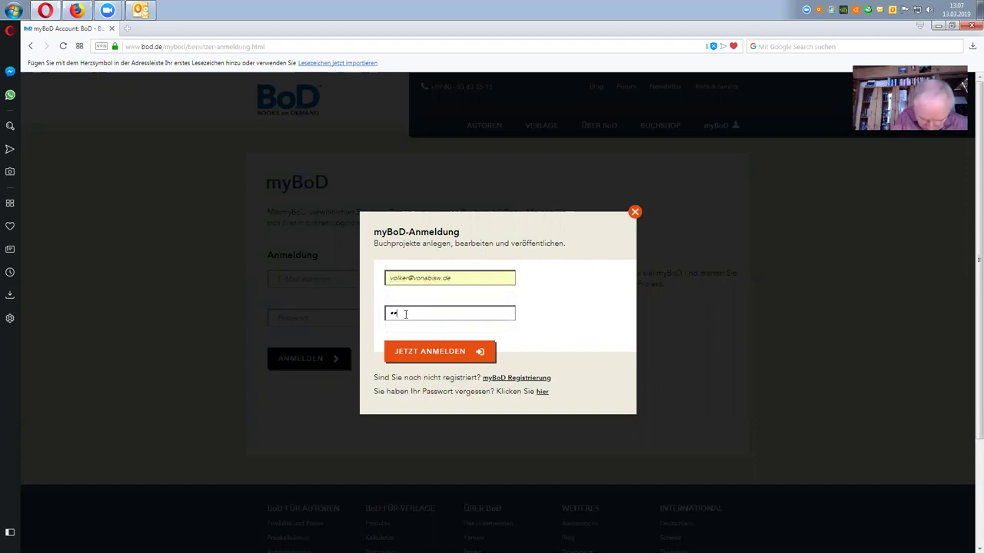
{"action": "type", "text": "*********"}
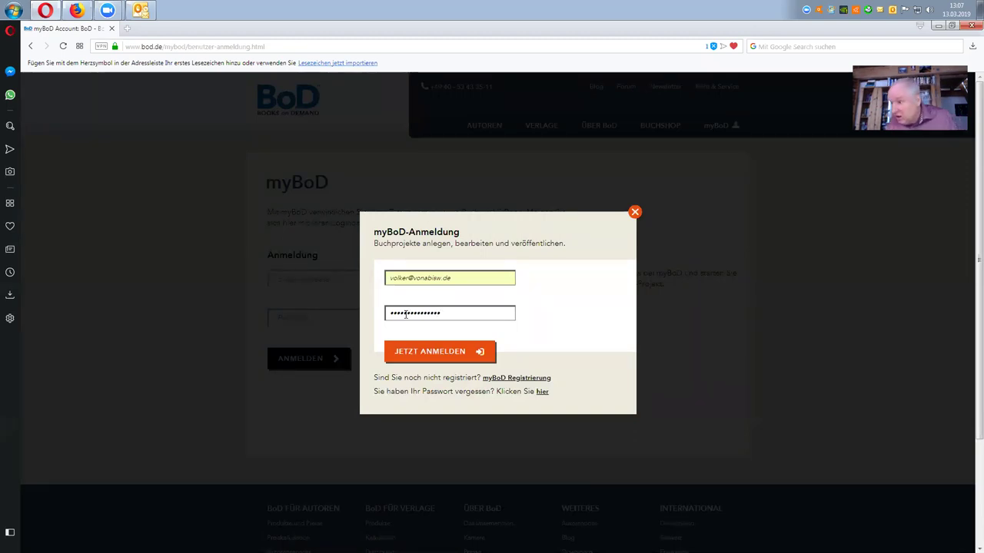
{"action": "left_click", "coordinate": [438, 351]}
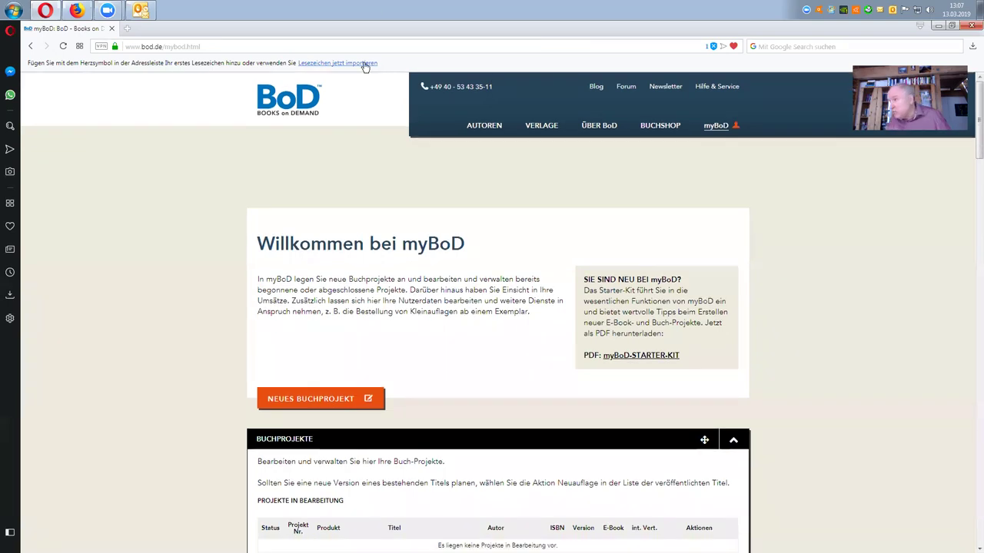
{"action": "mouse_move", "coordinate": [721, 128]}
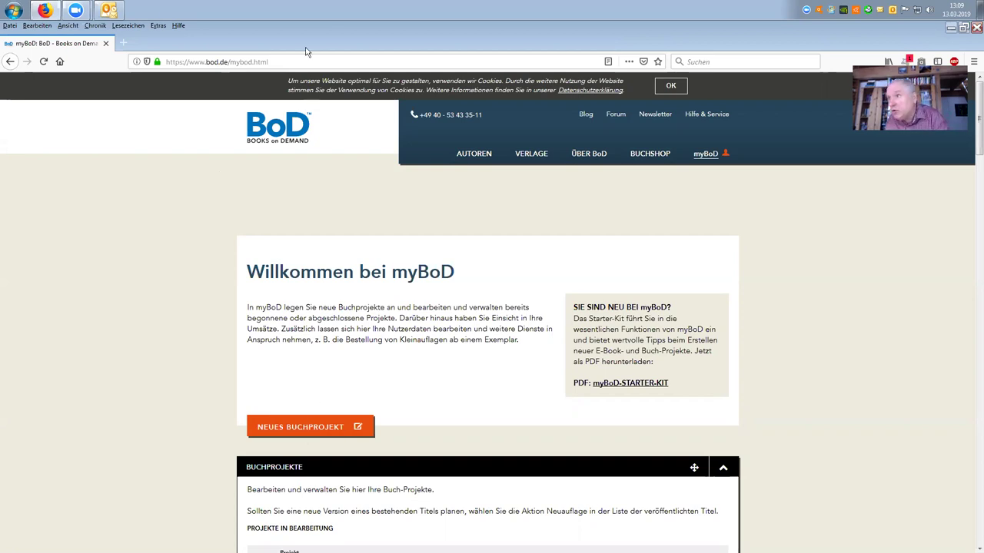
Switch to Microsoft Outlook, close it, and return to the myBoD page in the browser
{"action": "left_click", "coordinate": [109, 10]}
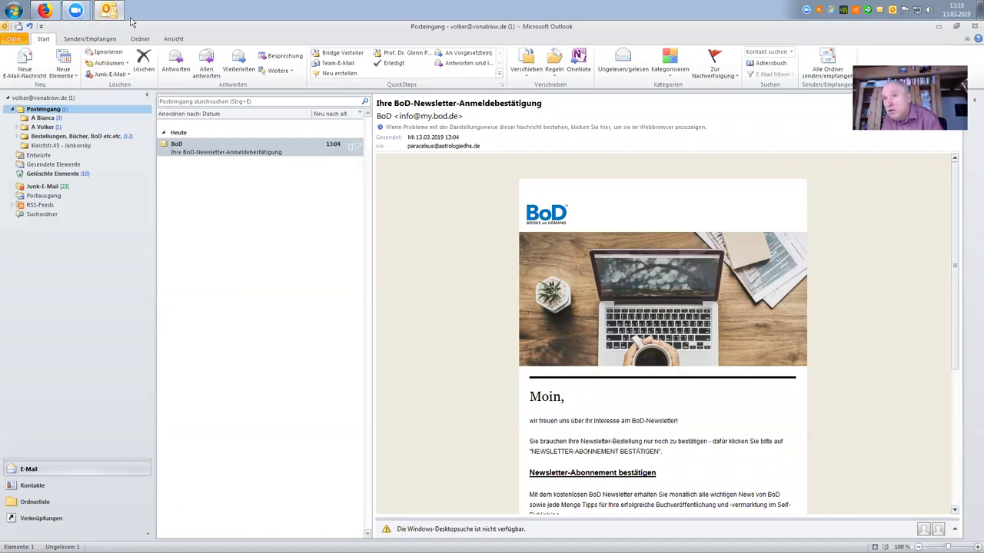
{"action": "left_click", "coordinate": [975, 26]}
{"action": "left_click", "coordinate": [467, 312]}
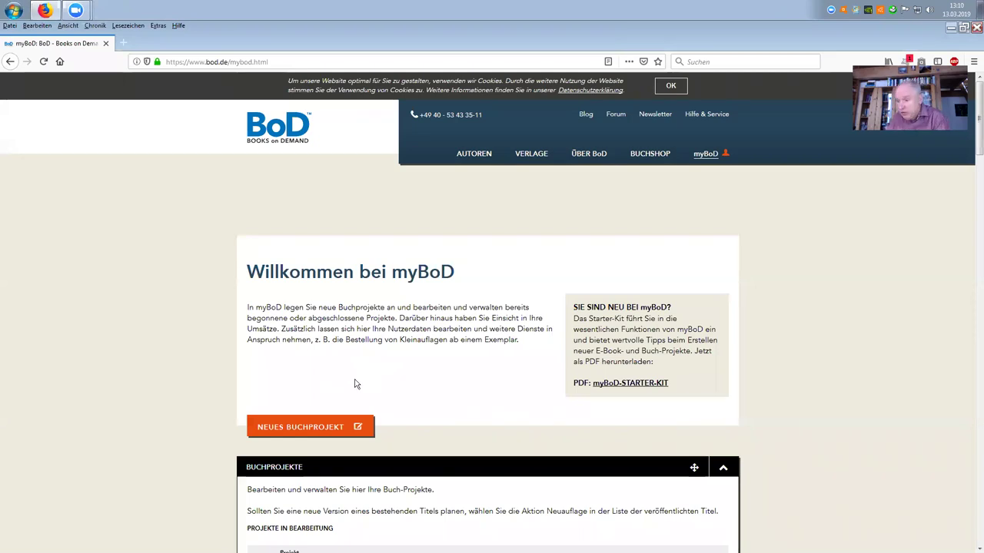
Create a new book project in myBoD and choose the BoD Classic product for it
{"action": "left_click", "coordinate": [310, 431]}
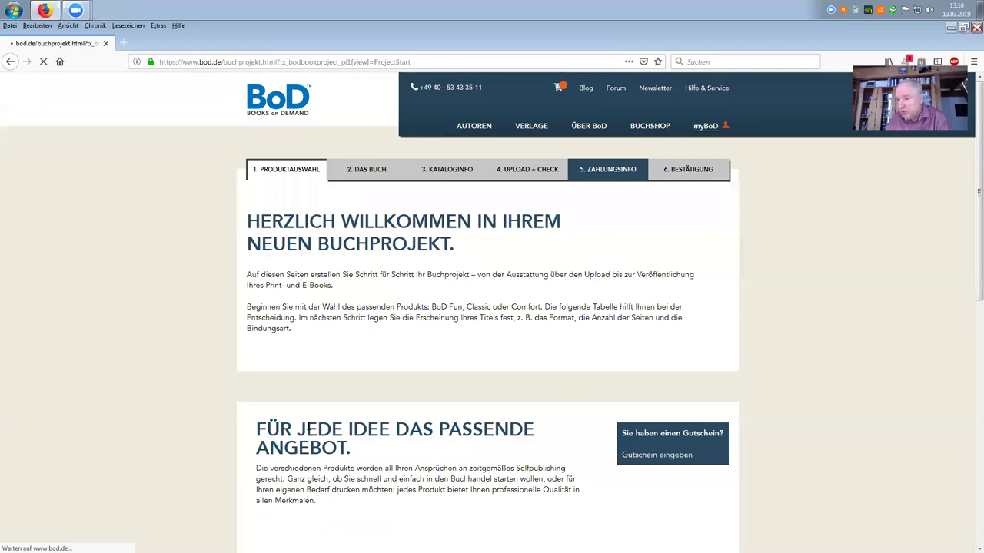
{"action": "scroll", "coordinate": [318, 306], "scroll_direction": "down", "scroll_amount": 3}
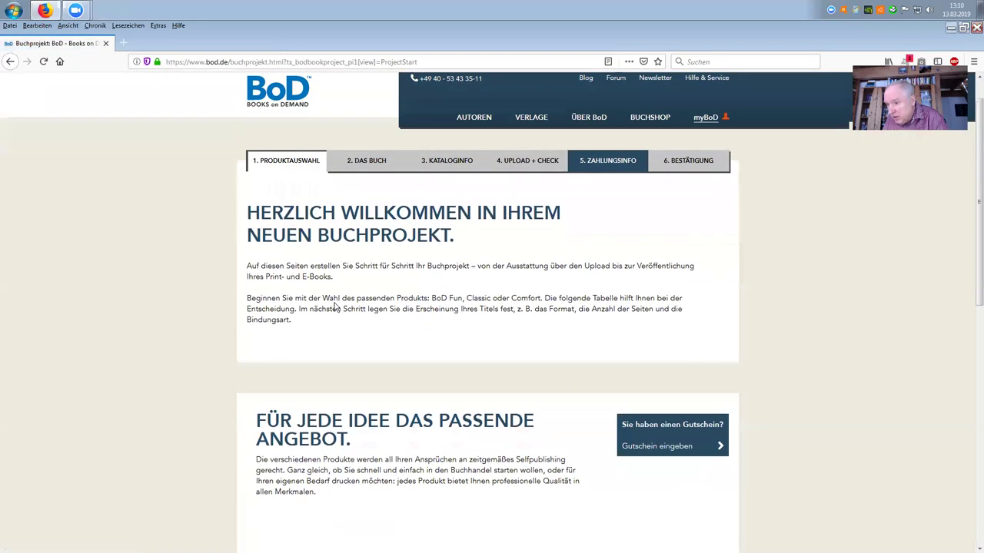
{"action": "scroll", "coordinate": [318, 305], "scroll_direction": "down", "scroll_amount": 6}
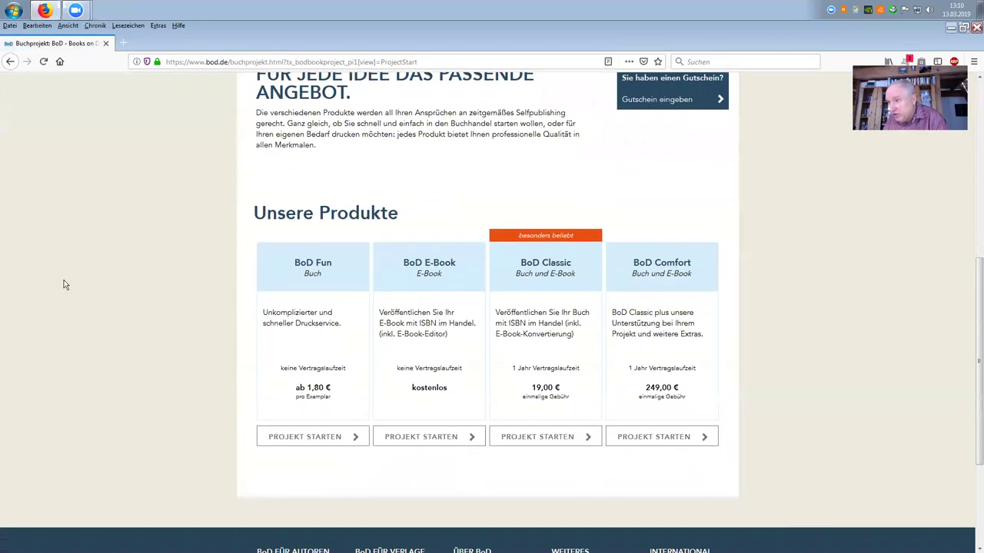
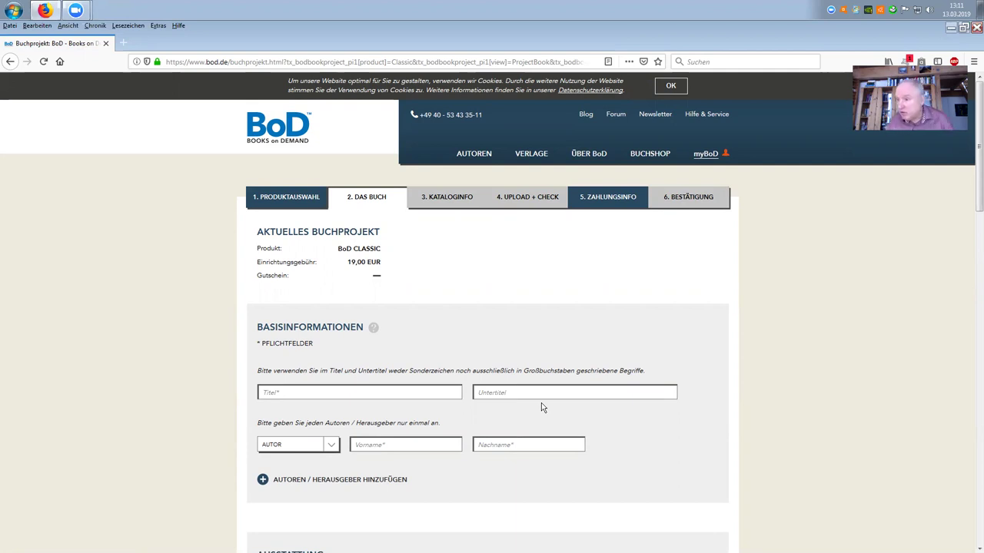
Enter "Stealing Fire" as the book's title and "Prometheus" as its subtitle in the basic information
{"action": "left_click", "coordinate": [284, 392]}
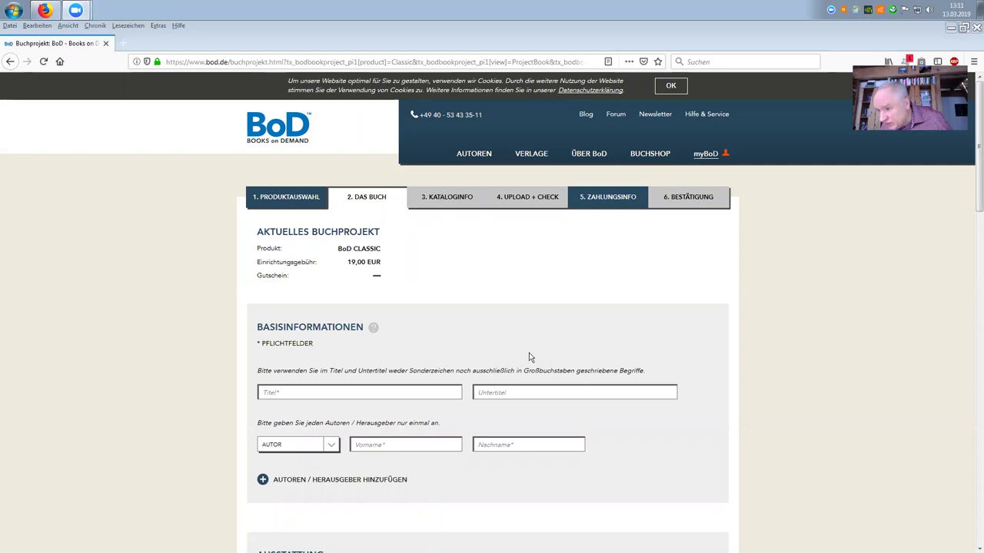
{"action": "left_click", "coordinate": [293, 391]}
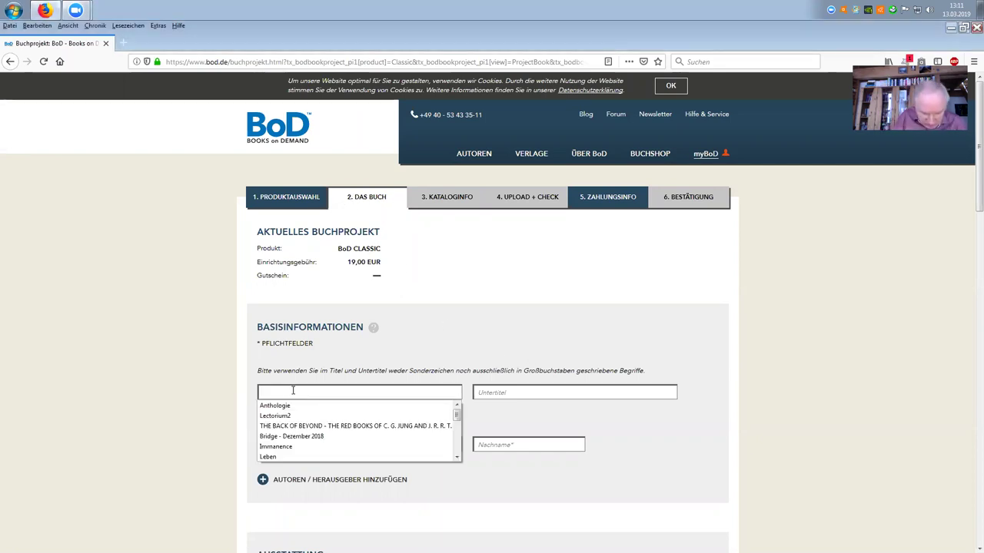
{"action": "type", "text": "Steal"}
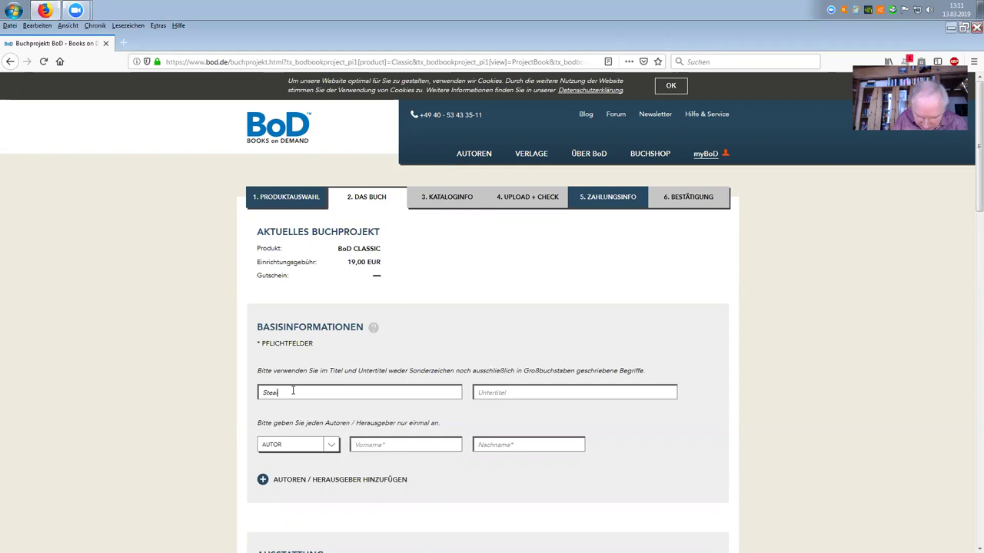
{"action": "type", "text": "ing R"}
{"action": "type", "text": "ire"}
{"action": "left_click", "coordinate": [490, 392]}
{"action": "type", "text": "Prometh"}
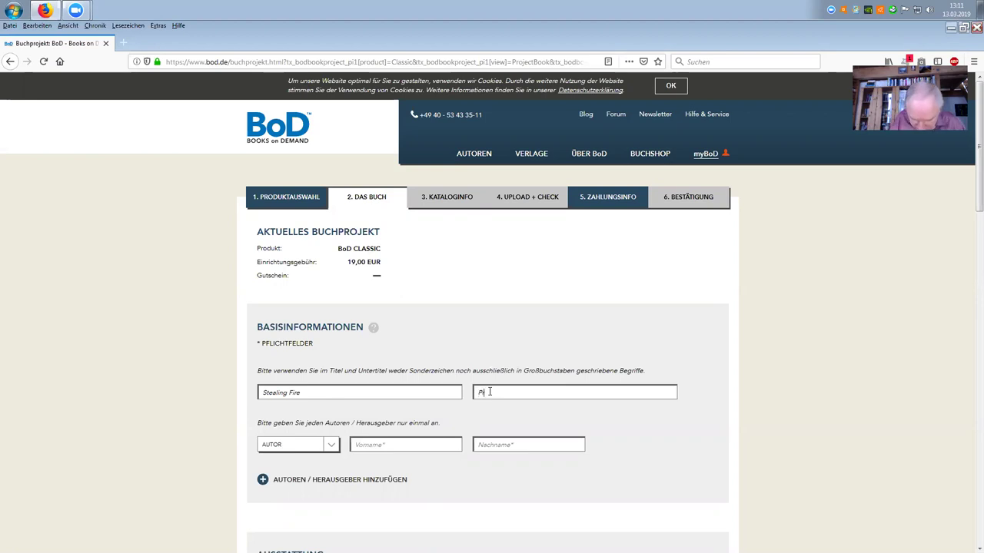
{"action": "type", "text": "eus"}
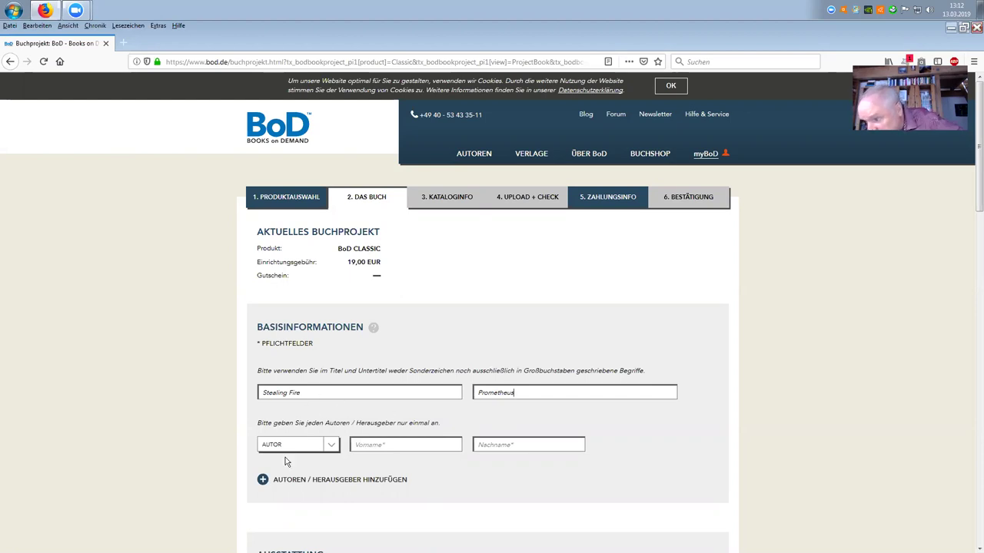
Set the contributor's role to Autor and enter the author's titled first name and last name
{"action": "left_click", "coordinate": [327, 448]}
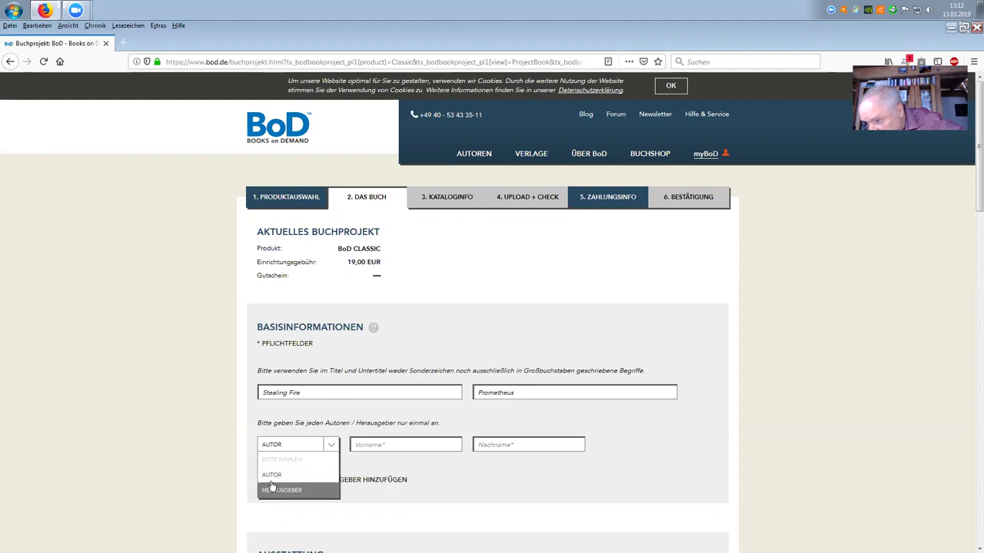
{"action": "left_click", "coordinate": [271, 475]}
{"action": "left_click", "coordinate": [371, 444]}
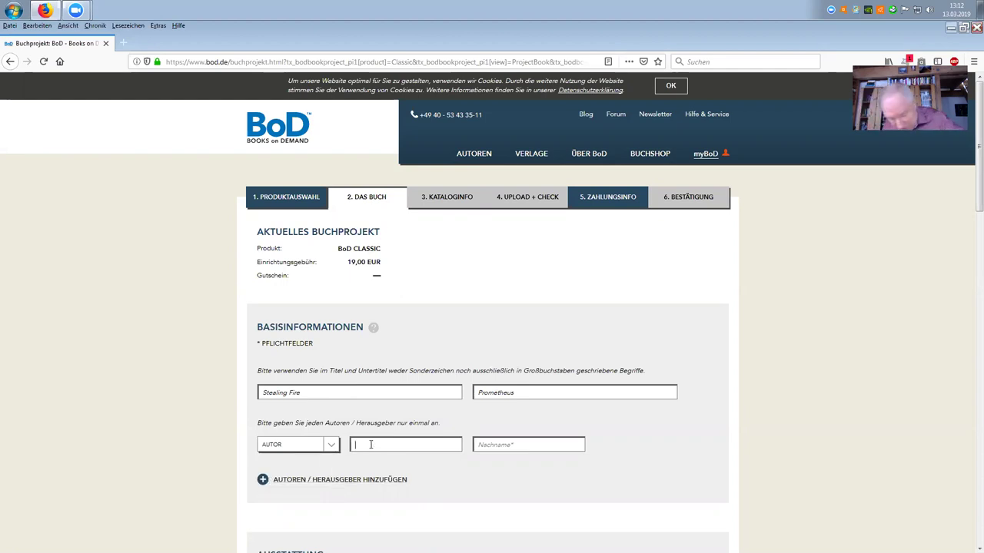
{"action": "type", "text": "P"}
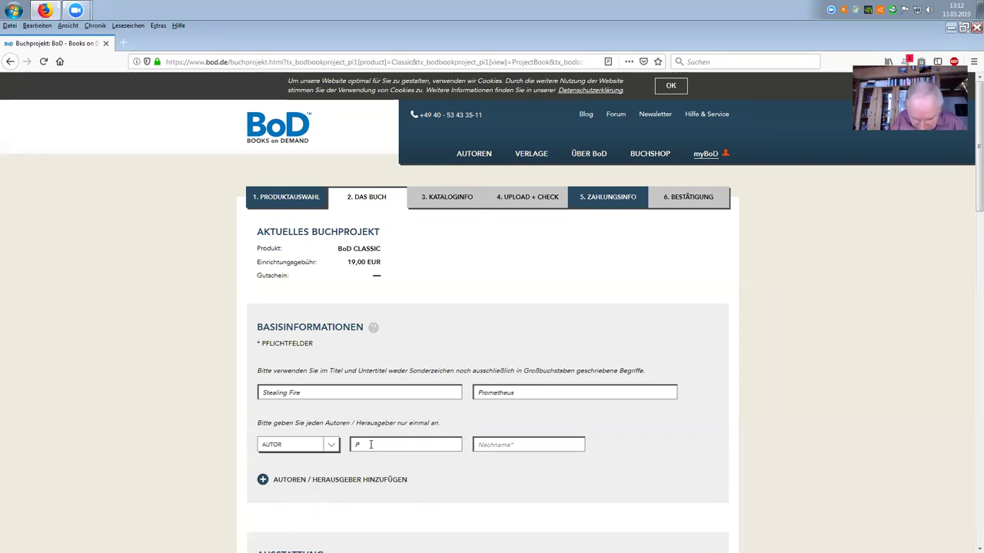
{"action": "type", "text": "rof. D"}
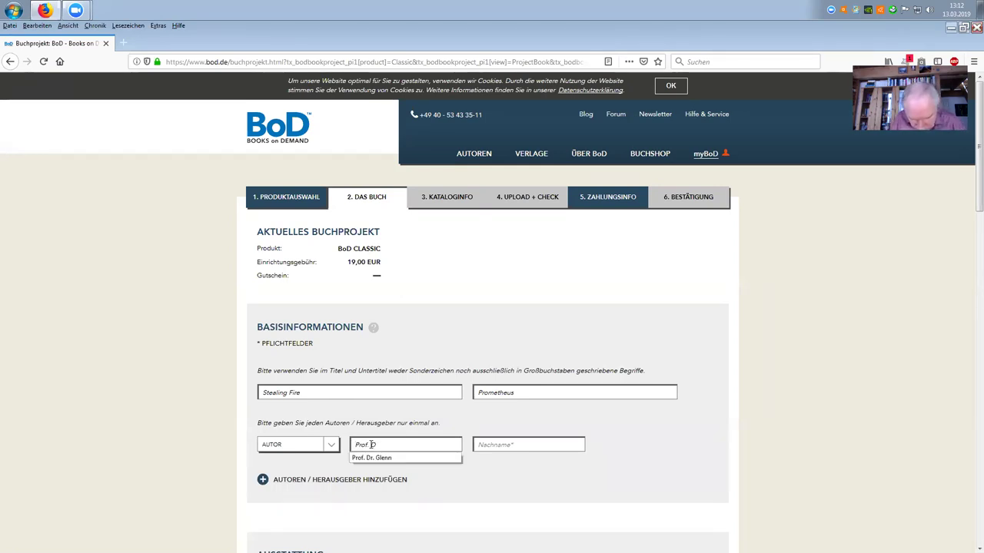
{"action": "type", "text": "r. Glenn"}
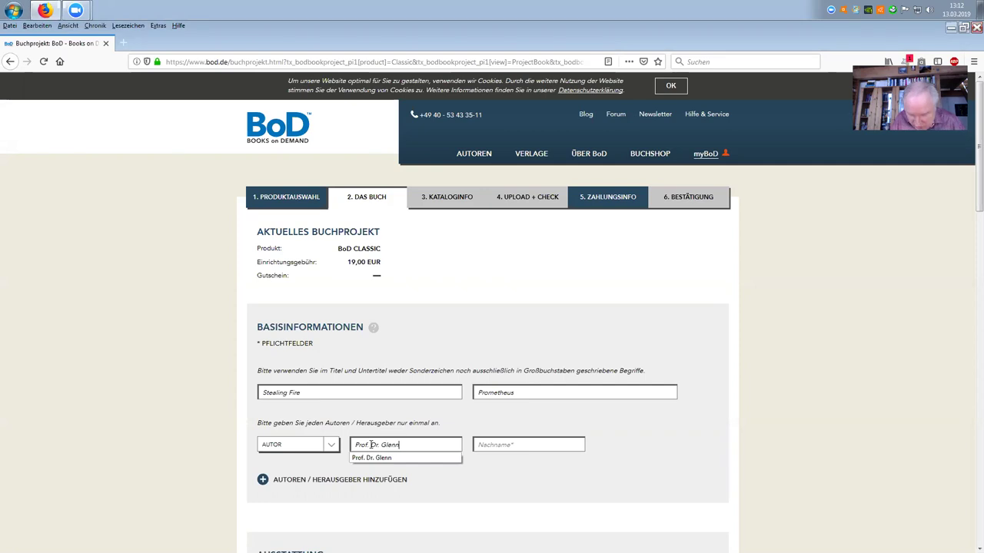
{"action": "left_click", "coordinate": [486, 445]}
{"action": "type", "text": "P"}
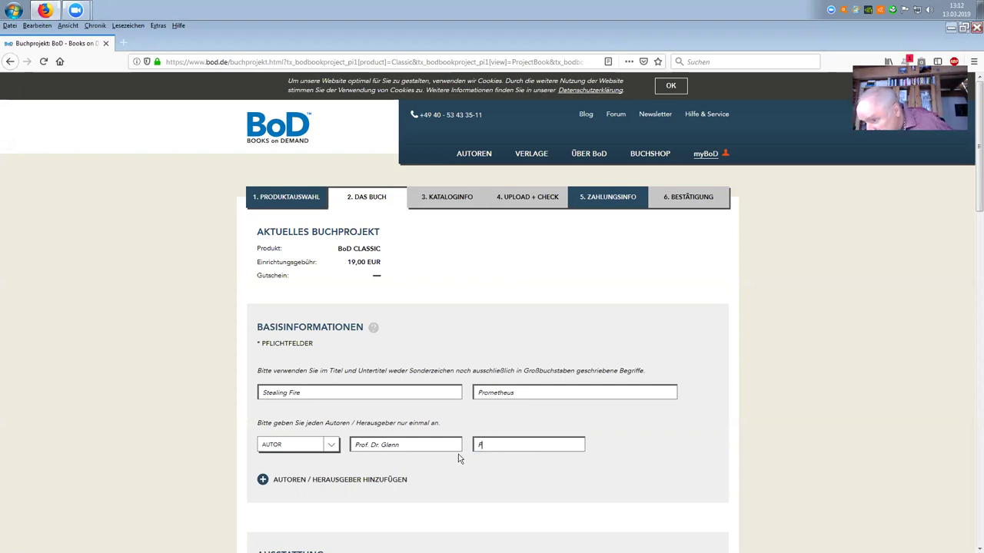
{"action": "type", "text": "erry"}
Set the page count of the book block to 100 in the Ausstattung section
{"action": "scroll", "coordinate": [458, 454], "scroll_direction": "down", "scroll_amount": 5}
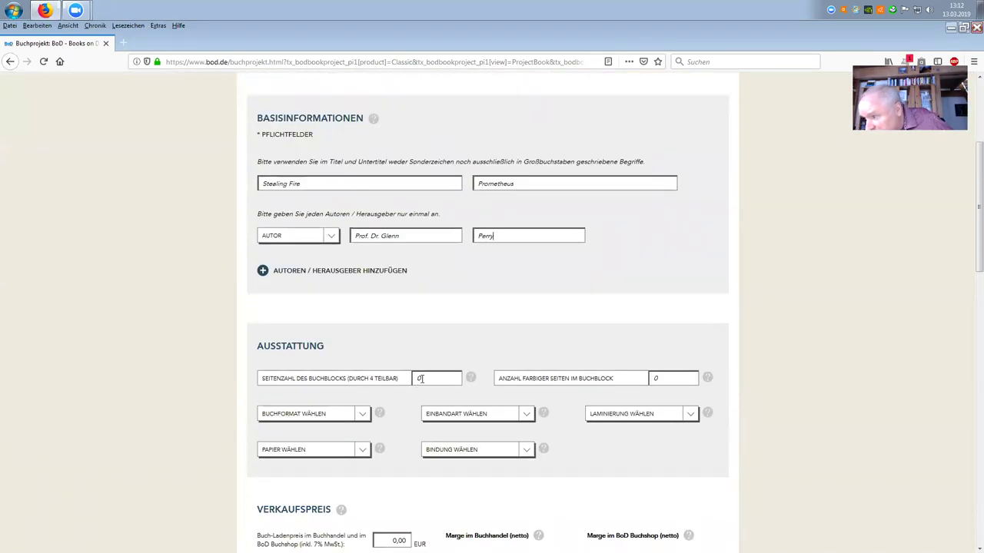
{"action": "left_click", "coordinate": [423, 379]}
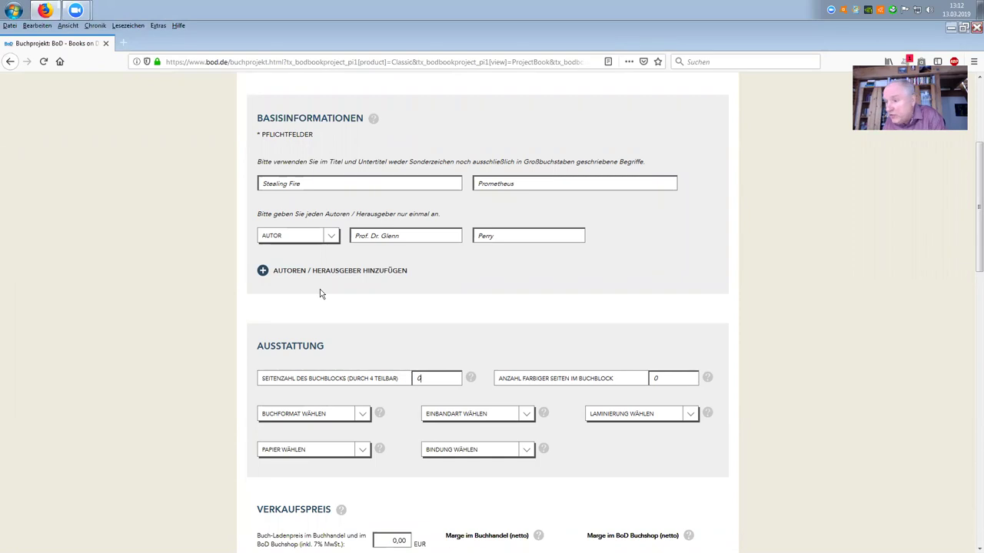
{"action": "scroll", "coordinate": [319, 289], "scroll_direction": "down", "scroll_amount": 3}
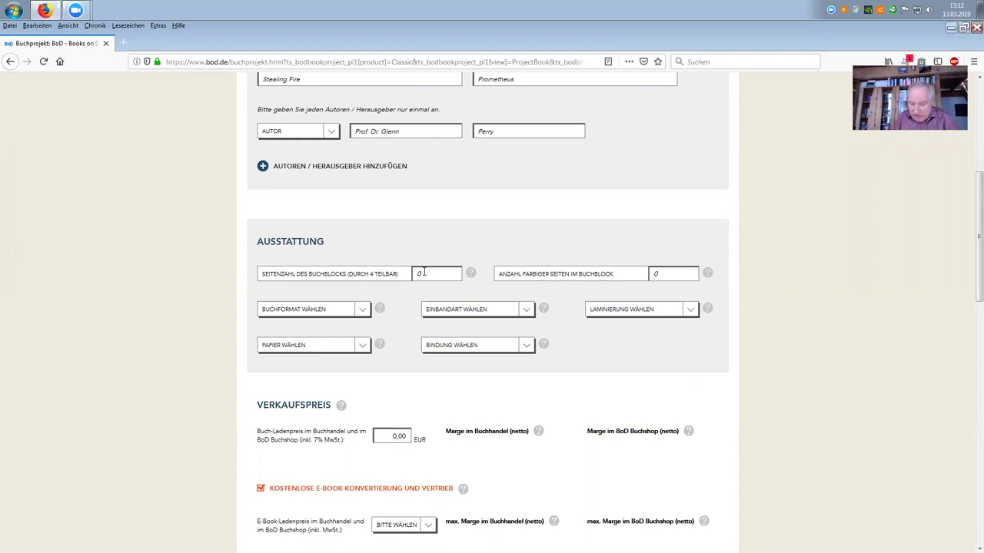
{"action": "type", "text": "100"}
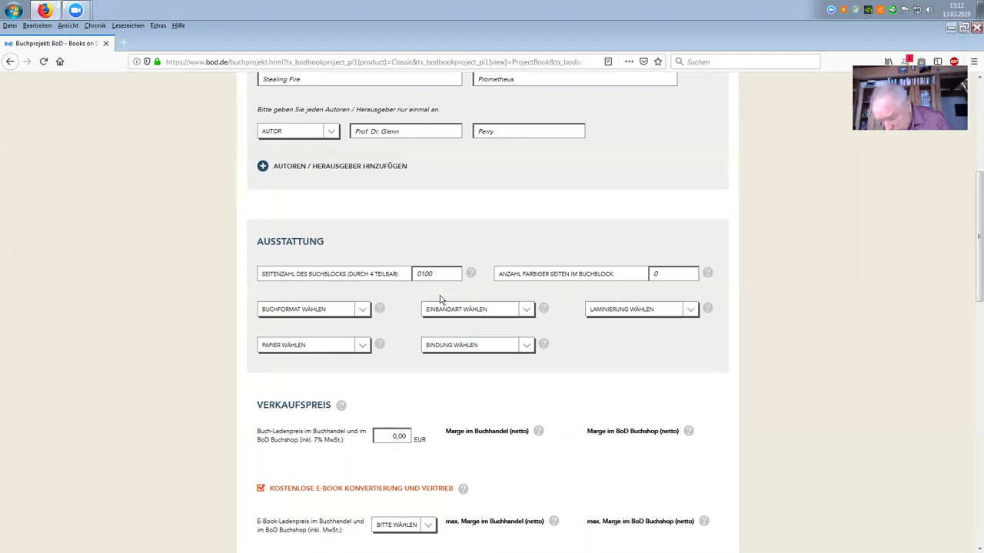
{"action": "type", "text": "100"}
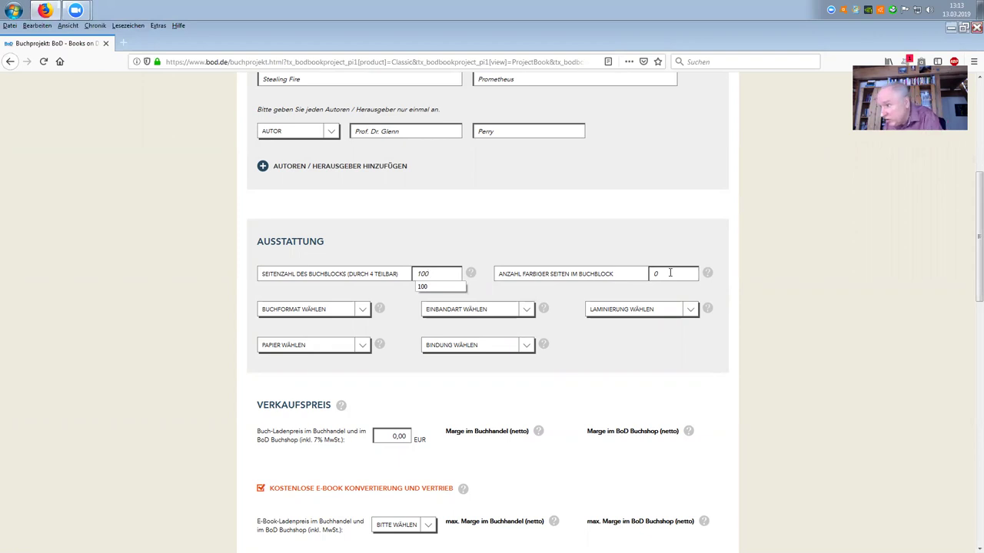
Choose the book format 14,8 x 21 cm and the paper Cremeweiss 90g
{"action": "left_click", "coordinate": [362, 311]}
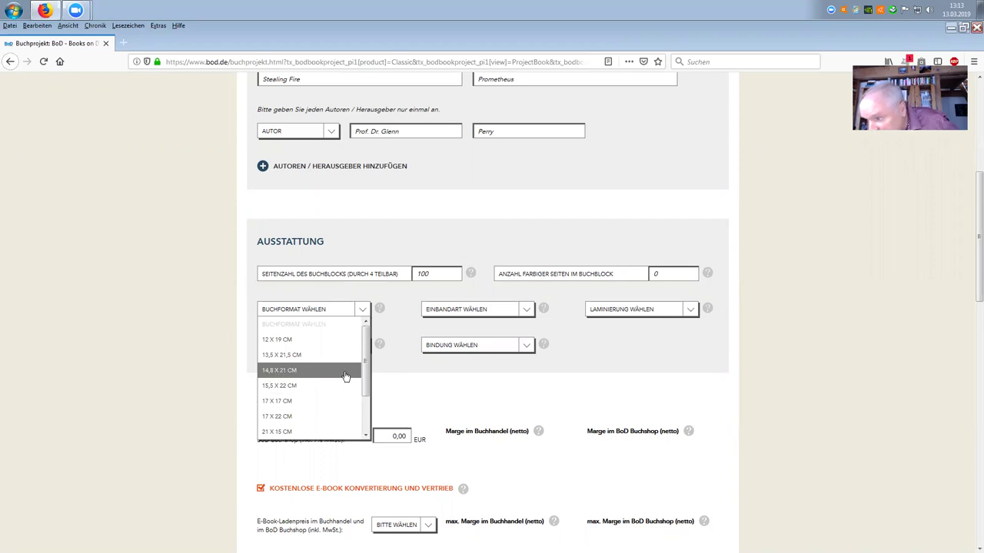
{"action": "left_click", "coordinate": [304, 374]}
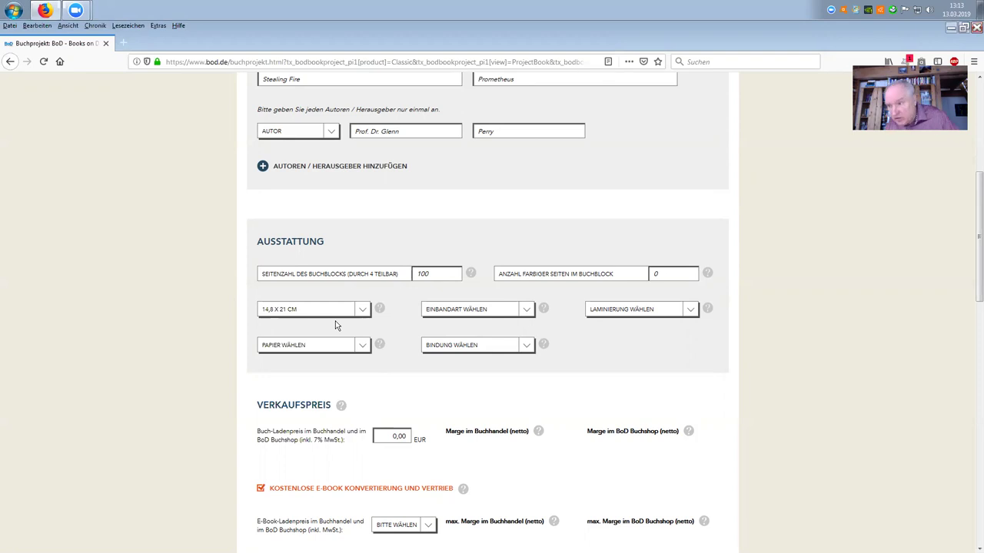
{"action": "left_click", "coordinate": [362, 348]}
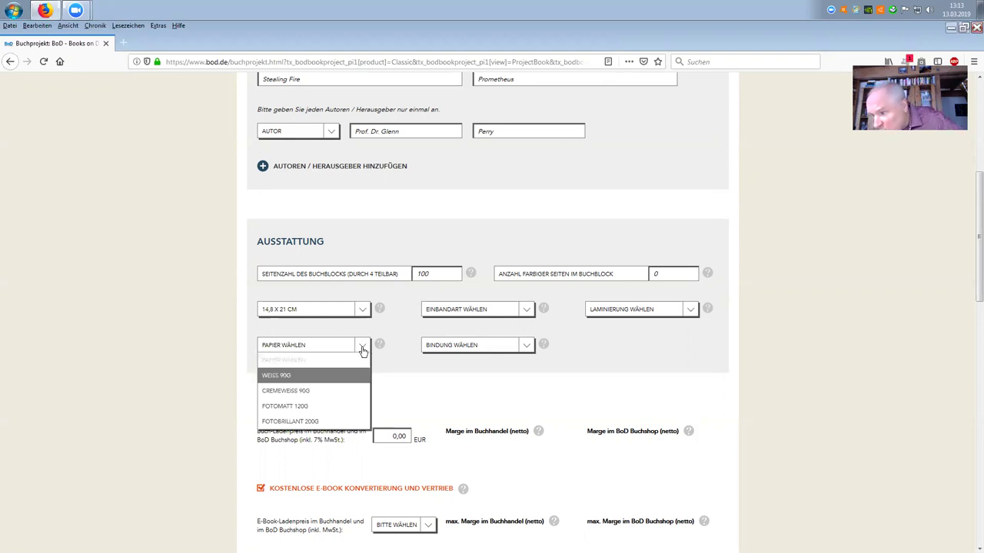
{"action": "left_click", "coordinate": [292, 395]}
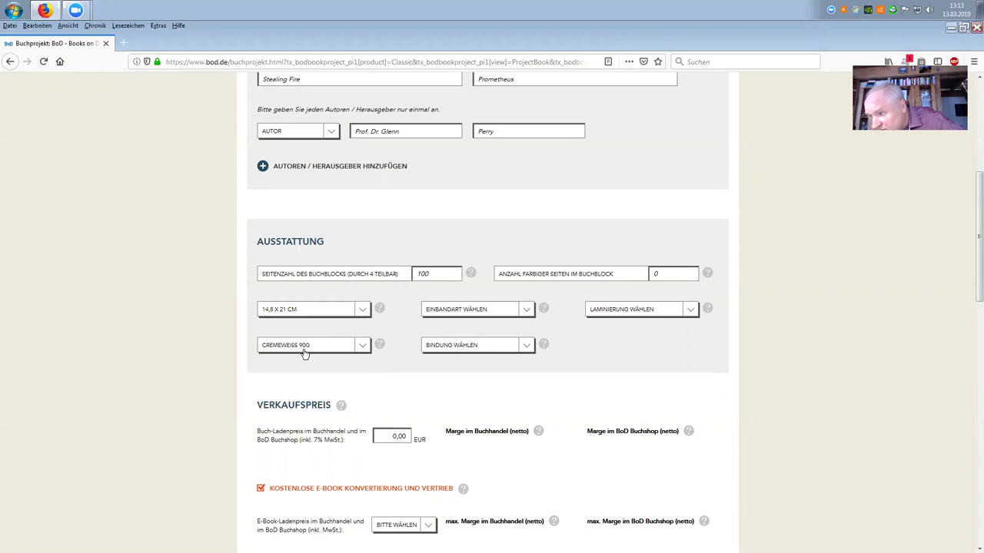
Choose Hardcover as the cover type with a Gerundeter Rücken spine
{"action": "left_click", "coordinate": [524, 312]}
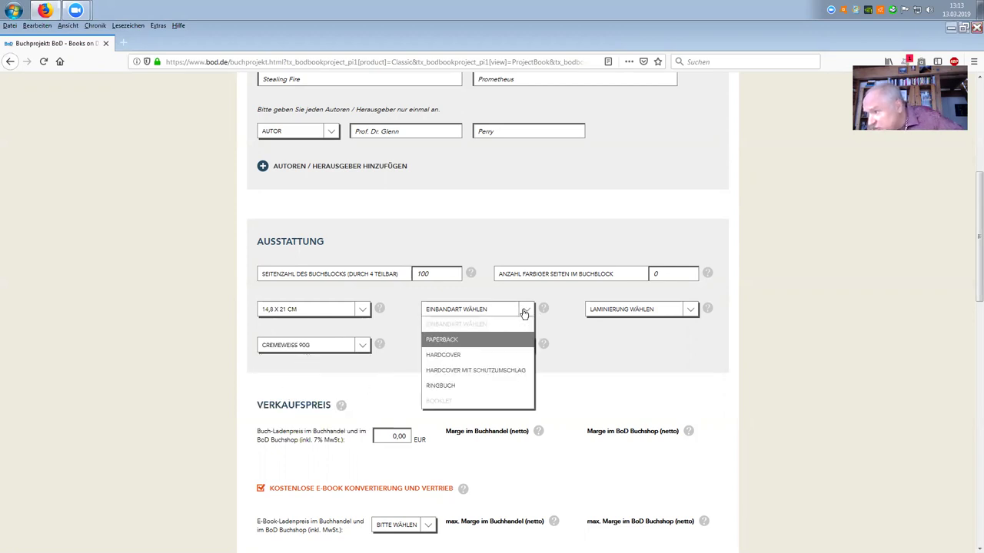
{"action": "left_click", "coordinate": [440, 356]}
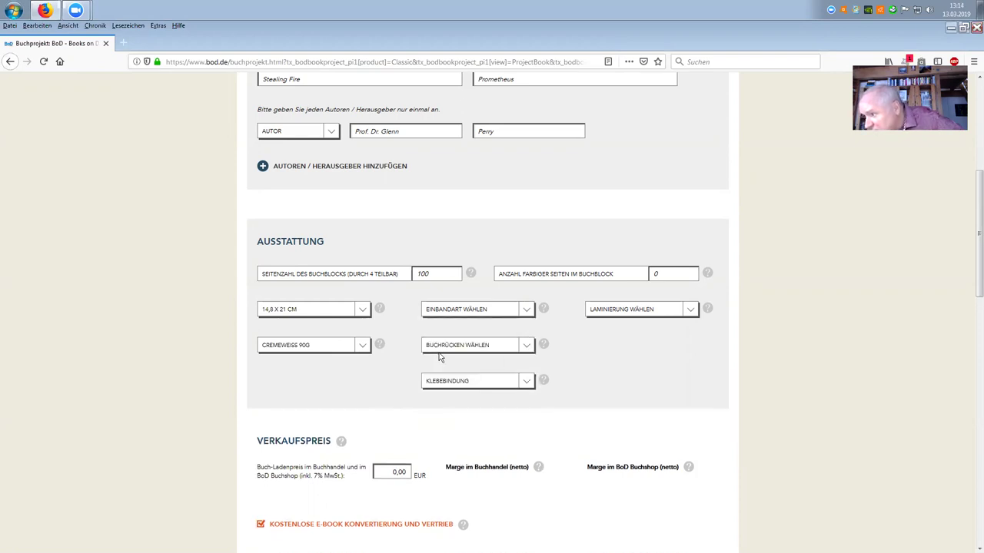
{"action": "left_click", "coordinate": [528, 309]}
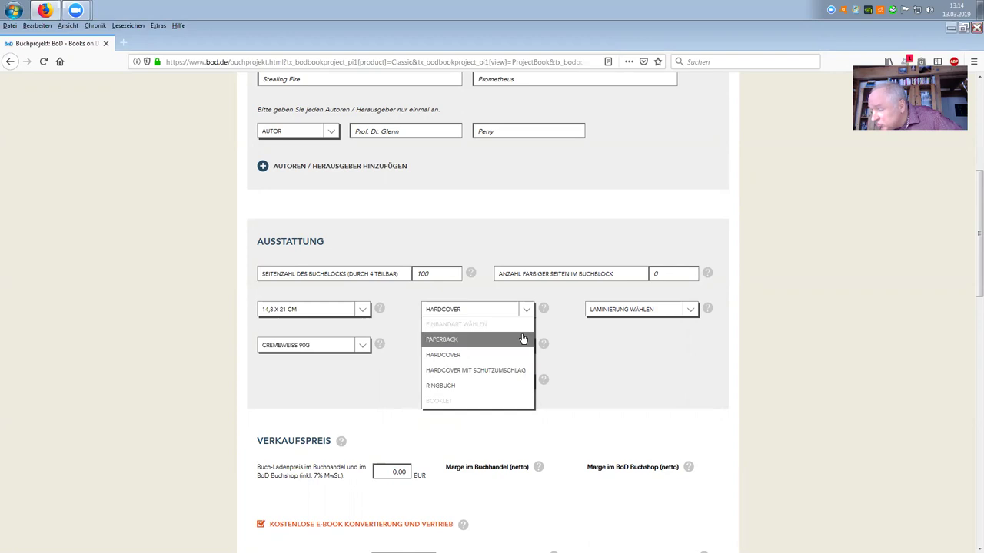
{"action": "left_click", "coordinate": [446, 357]}
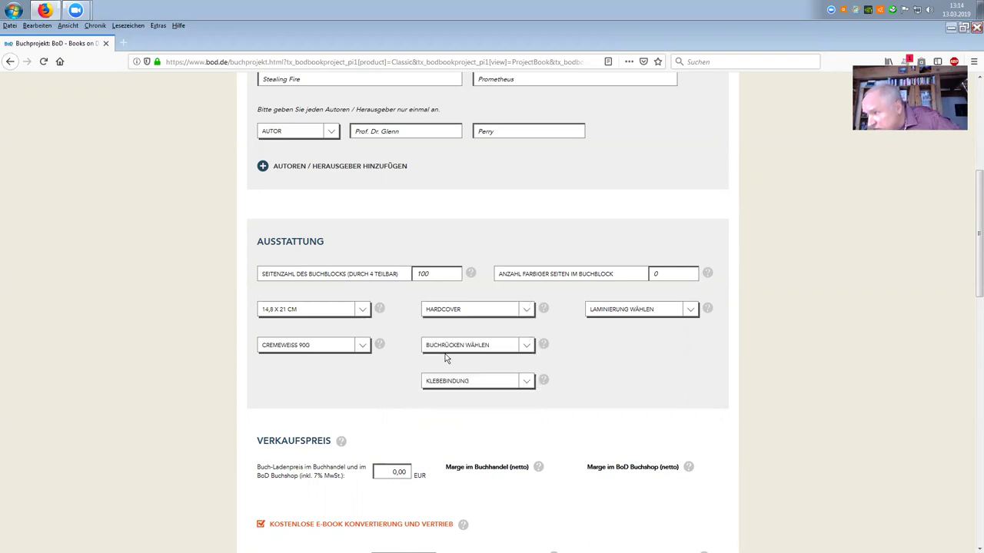
{"action": "left_click", "coordinate": [525, 348]}
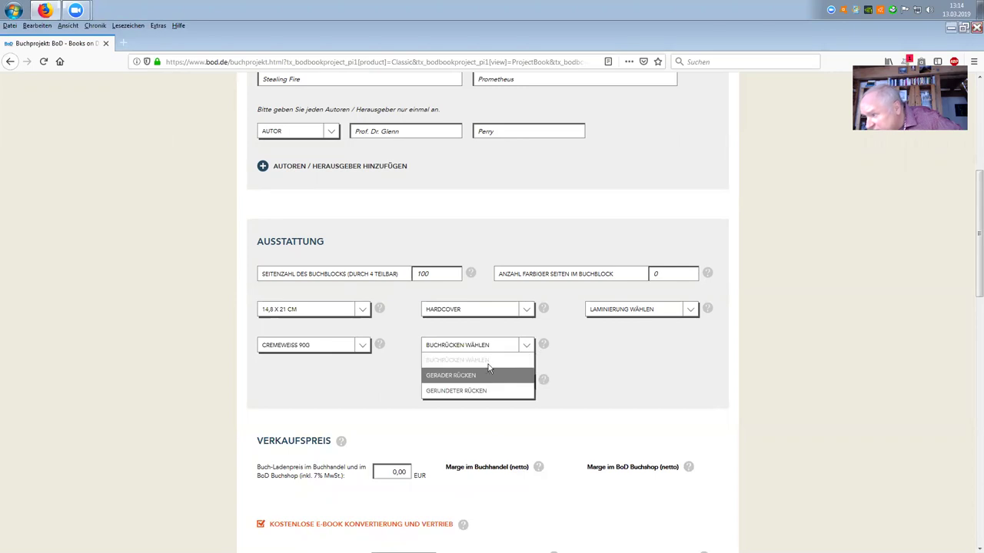
{"action": "left_click", "coordinate": [455, 394]}
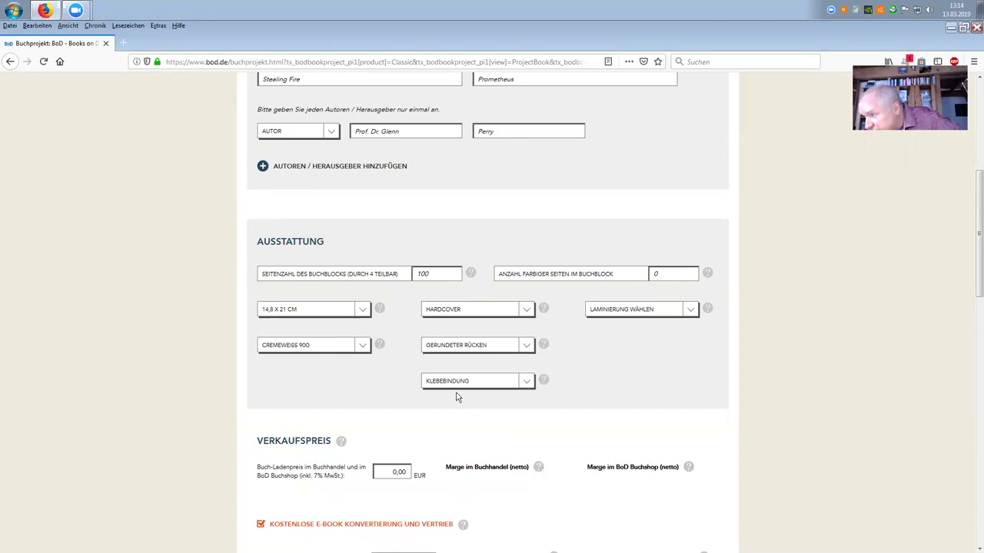
Choose Fadenbindung as the binding and Glänzend as the cover lamination
{"action": "left_click", "coordinate": [526, 381]}
{"action": "left_click", "coordinate": [483, 442]}
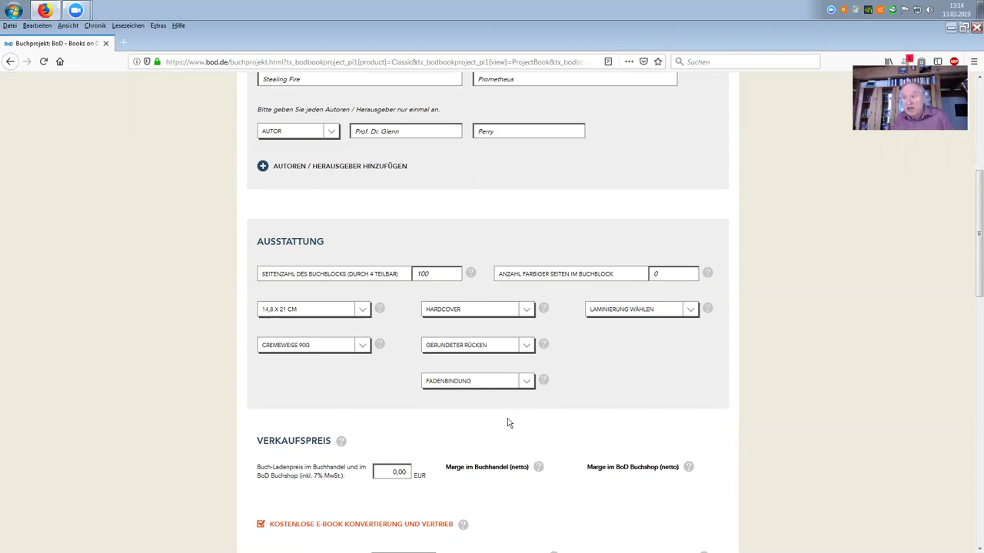
{"action": "left_click", "coordinate": [692, 309]}
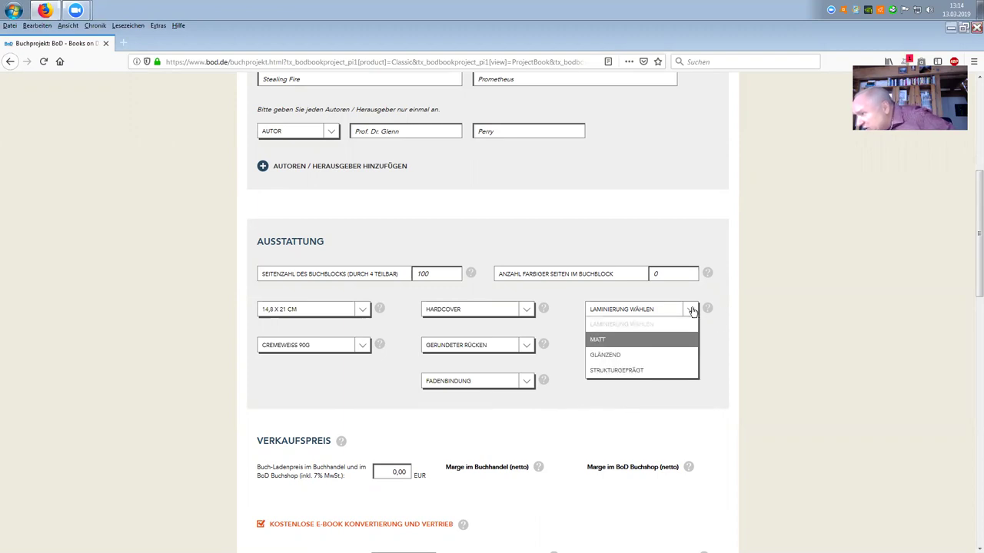
{"action": "left_click", "coordinate": [604, 356]}
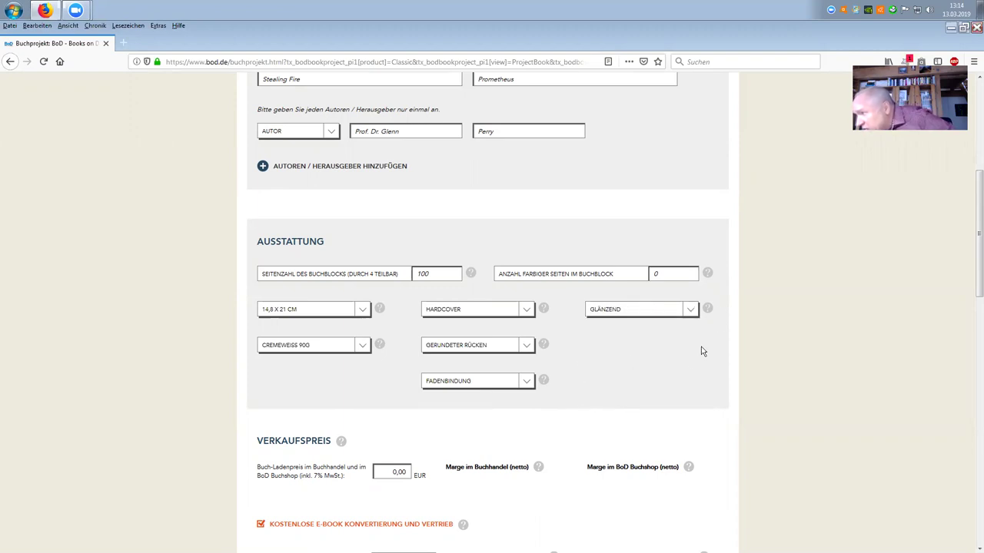
Review the sales price section and try a retail price of 50 EUR for the printed book
{"action": "scroll", "coordinate": [658, 306], "scroll_direction": "down", "scroll_amount": 2}
{"action": "scroll", "coordinate": [660, 300], "scroll_direction": "down", "scroll_amount": 2}
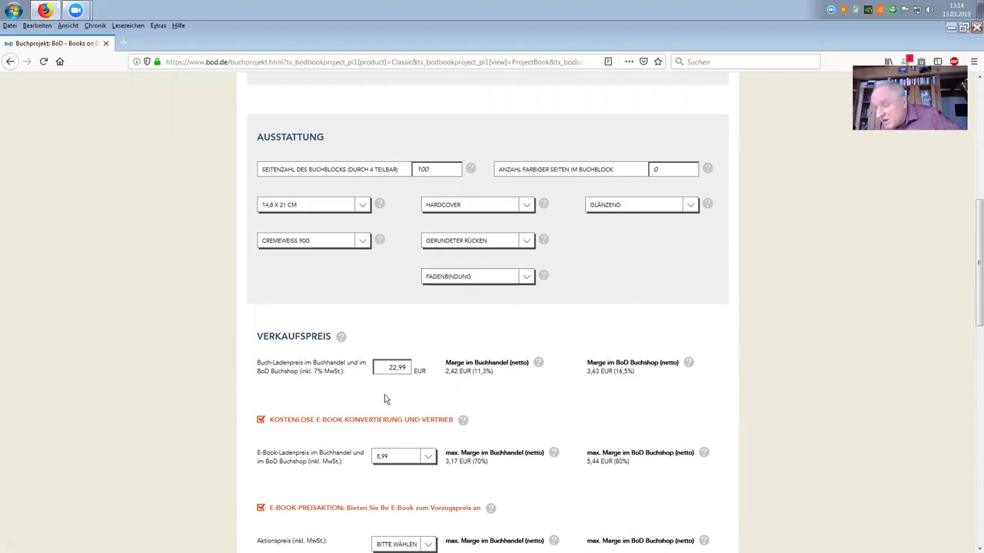
{"action": "scroll", "coordinate": [375, 389], "scroll_direction": "up", "scroll_amount": 3}
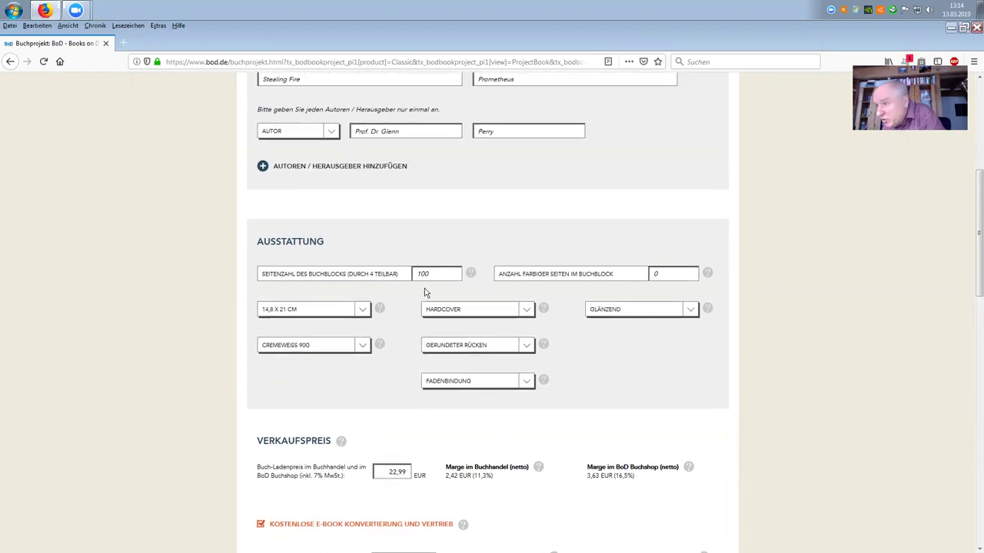
{"action": "scroll", "coordinate": [439, 454], "scroll_direction": "down", "scroll_amount": 1}
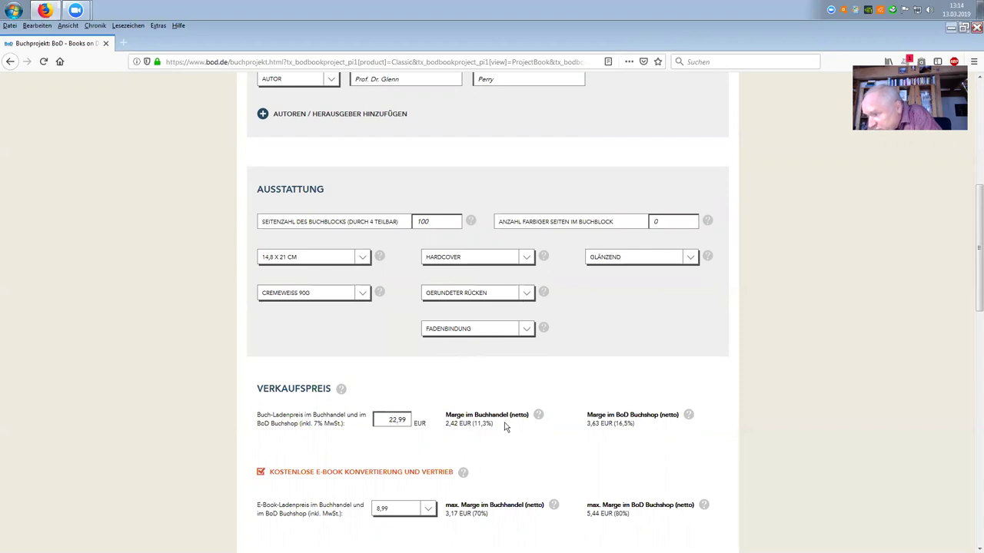
{"action": "scroll", "coordinate": [466, 369], "scroll_direction": "down", "scroll_amount": 2}
{"action": "scroll", "coordinate": [466, 367], "scroll_direction": "down", "scroll_amount": 5}
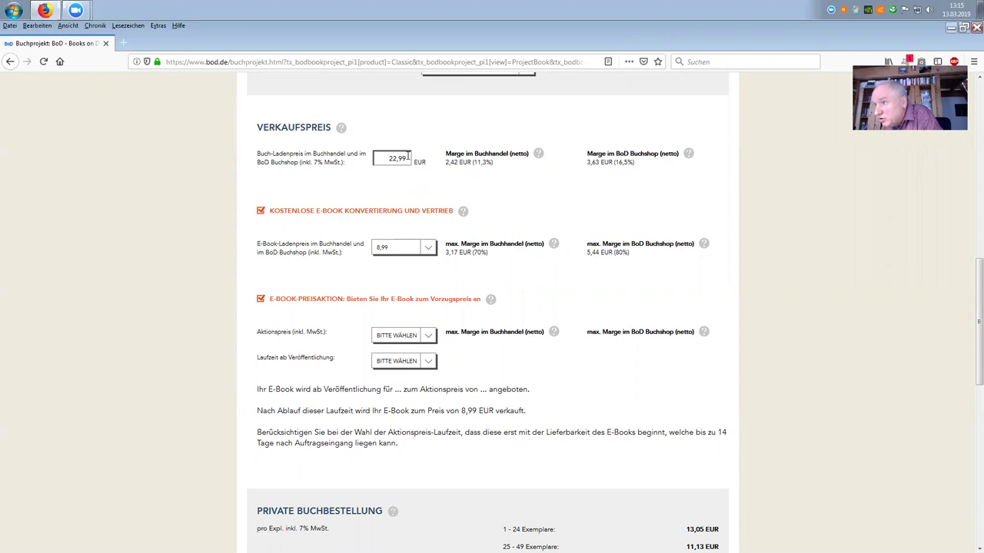
{"action": "left_click_drag", "start_coordinate": [407, 158], "coordinate": [387, 158]}
{"action": "type", "text": "50"}
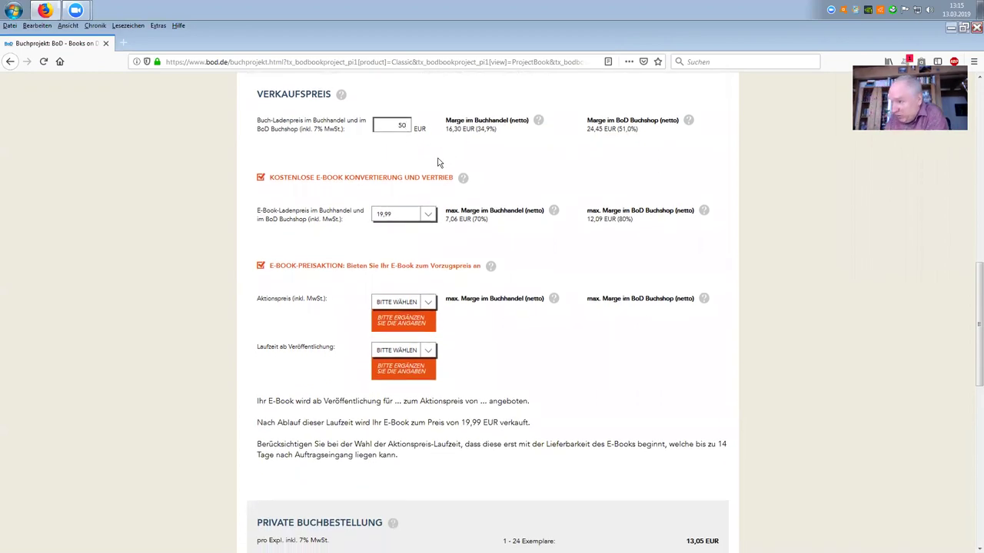
{"action": "scroll", "coordinate": [401, 161], "scroll_direction": "up", "scroll_amount": 2}
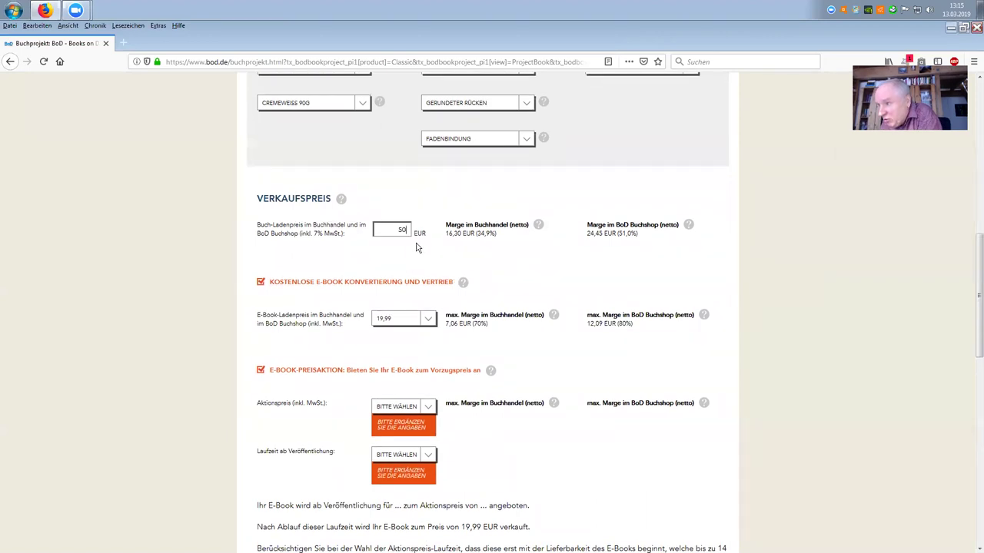
Try retail prices of 18 EUR and 20 EUR for the printed book to compare the margins
{"action": "double_click", "coordinate": [406, 230]}
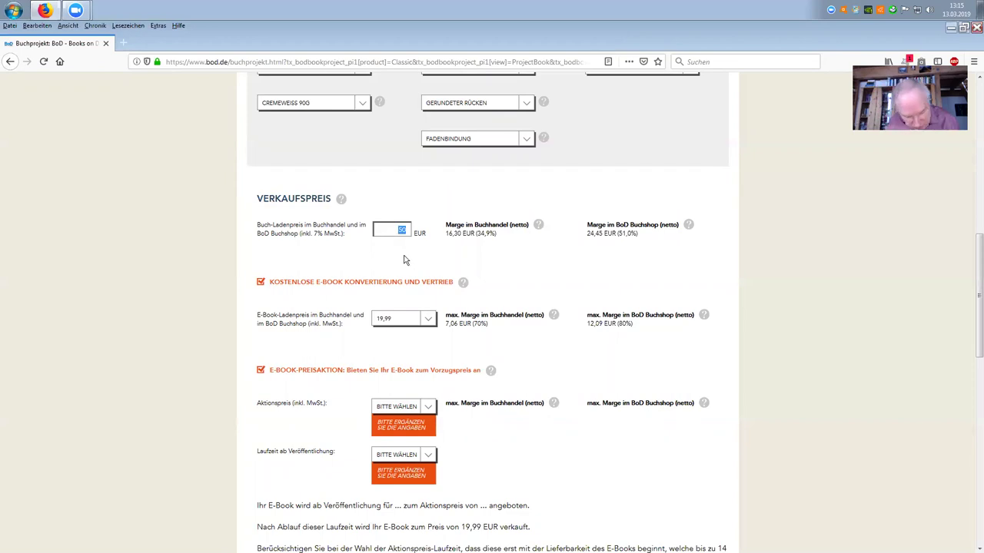
{"action": "type", "text": "18"}
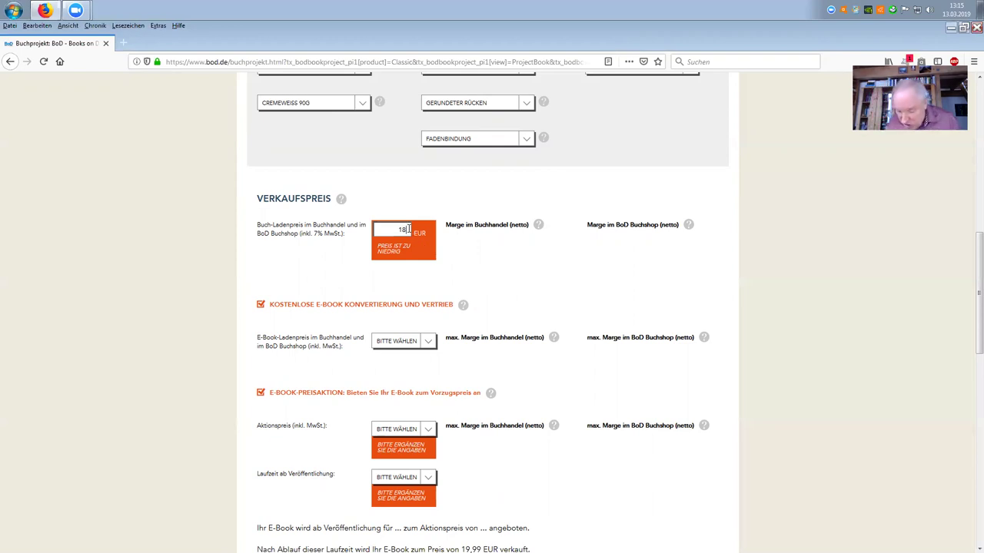
{"action": "key", "text": "BackSpace"}
{"action": "key", "text": "BackSpace"}
{"action": "type", "text": "20"}
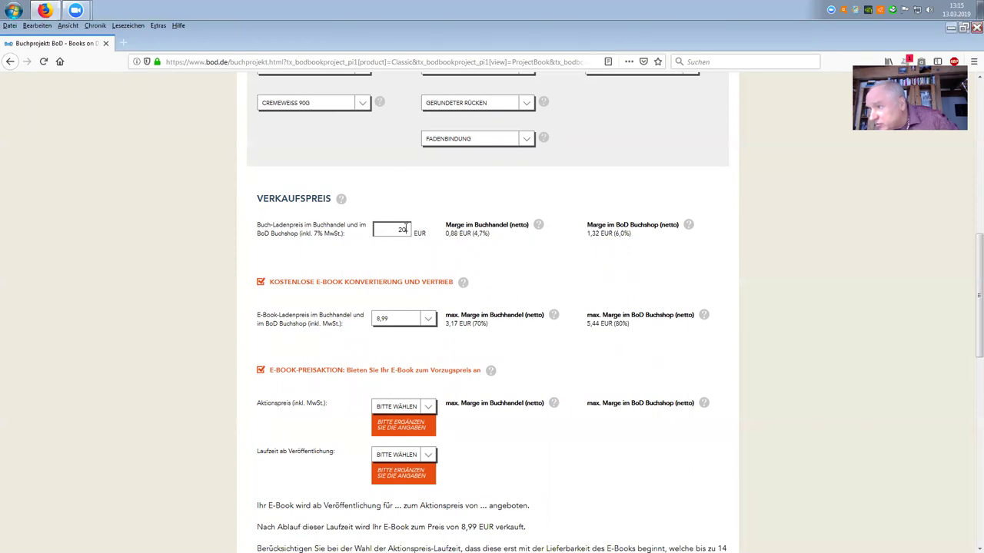
Try a retail price of 19 EUR for the printed book
{"action": "double_click", "coordinate": [401, 228]}
{"action": "type", "text": "18,99"}
{"action": "left_click", "coordinate": [419, 276]}
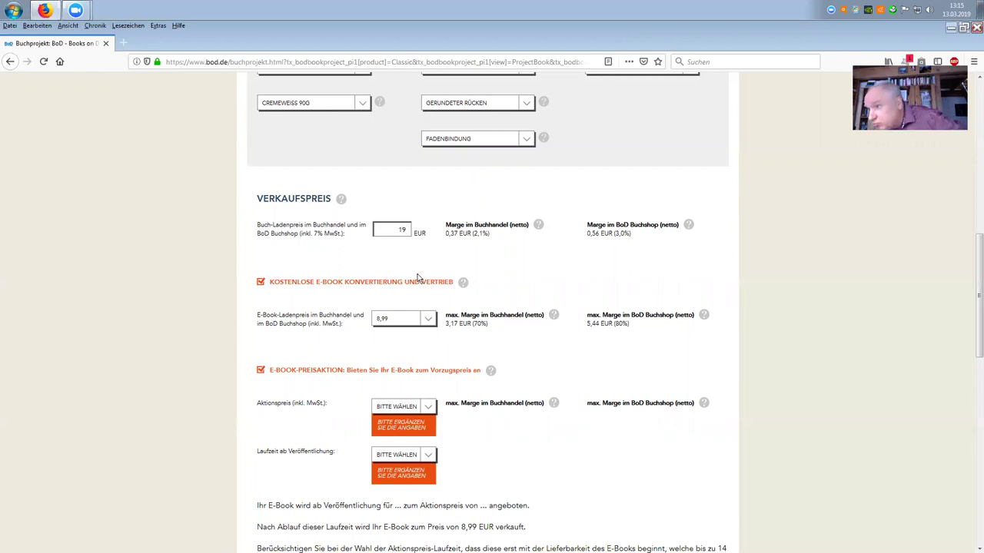
Try a retail price of 18,70 EUR for the printed book to check the margins
{"action": "left_click", "coordinate": [408, 229]}
{"action": "key", "text": "BackSpace"}
{"action": "key", "text": "BackSpace"}
{"action": "type", "text": "18,7"}
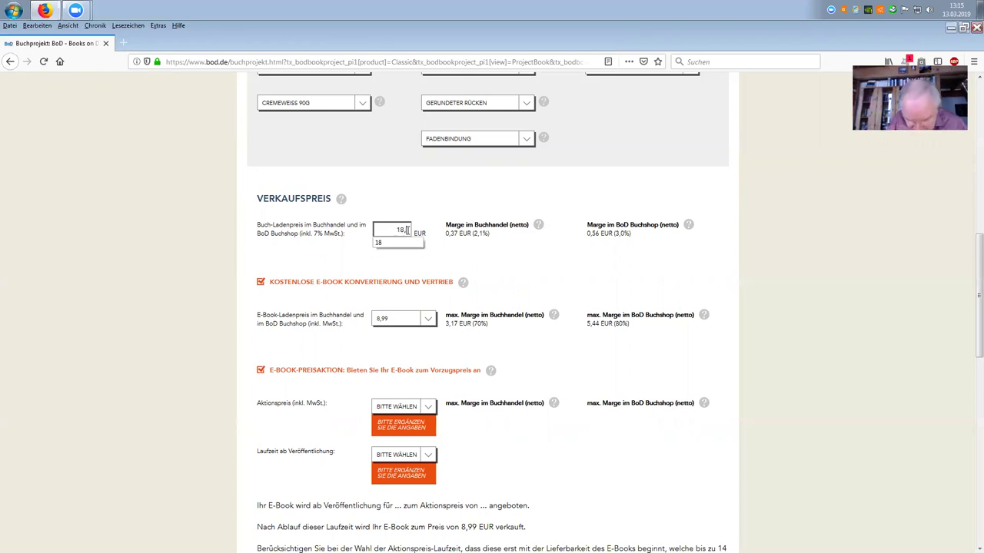
{"action": "type", "text": "0"}
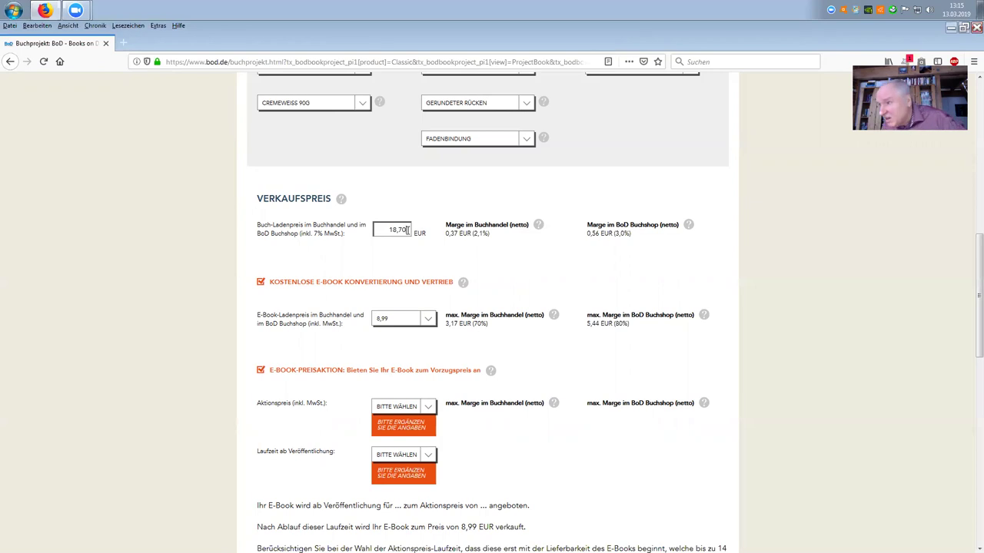
{"action": "left_click", "coordinate": [484, 237]}
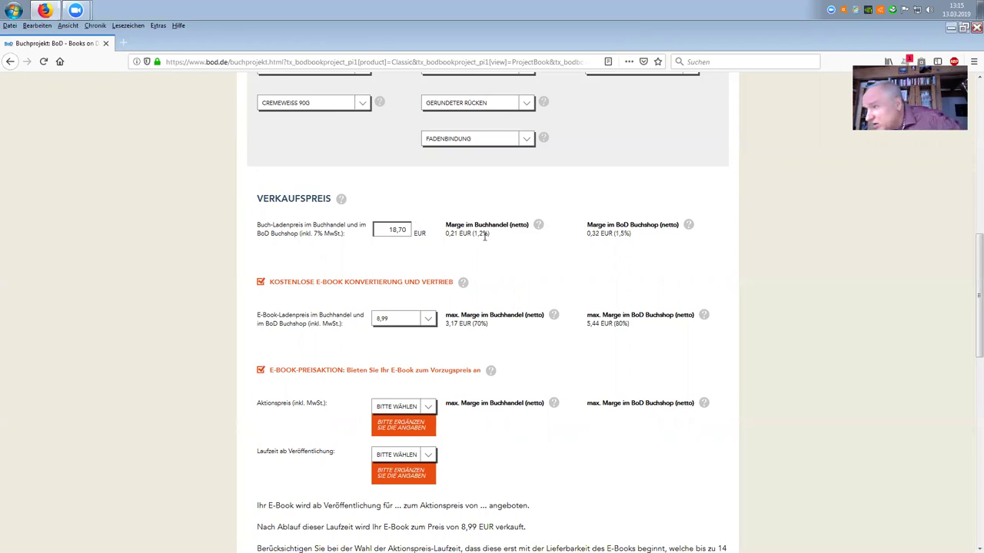
Try a retail price of 18,50 EUR for the printed book
{"action": "left_click", "coordinate": [408, 230]}
{"action": "key", "text": "BackSpace"}
{"action": "key", "text": "BackSpace"}
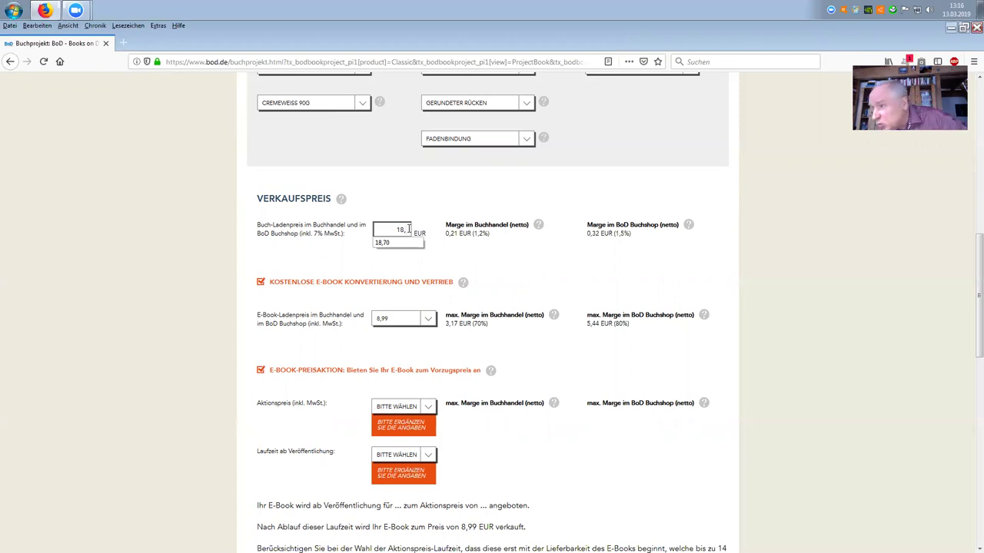
{"action": "type", "text": "50"}
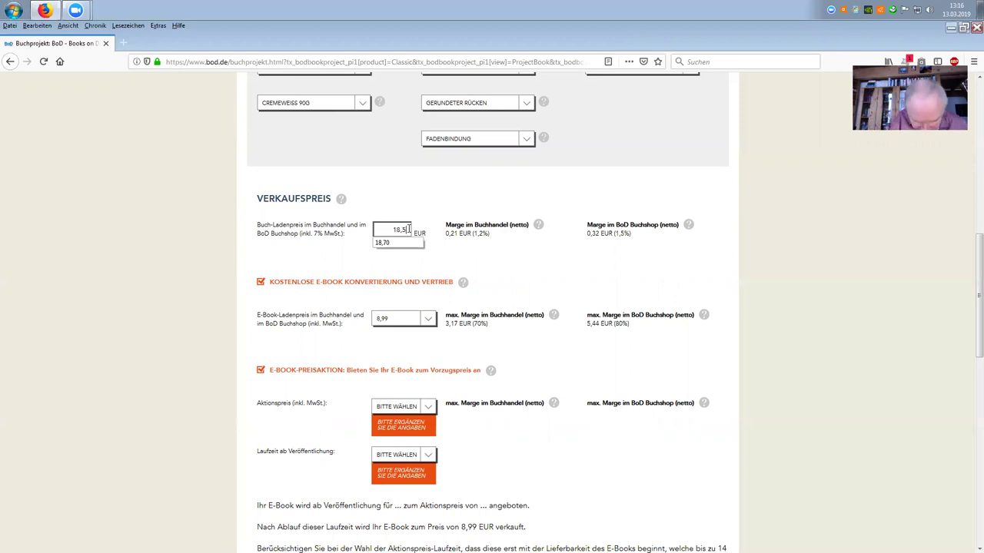
{"action": "left_click", "coordinate": [387, 267]}
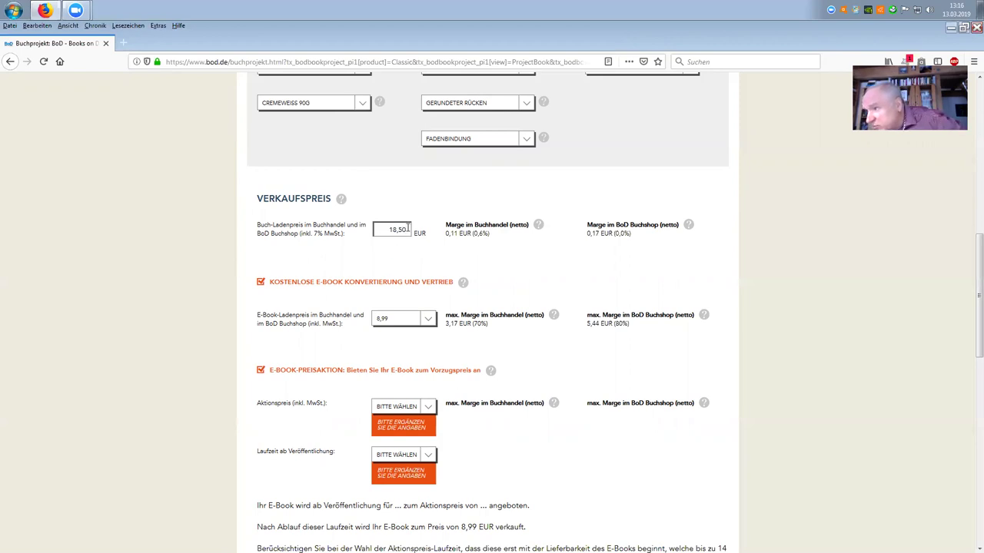
Try retail prices of 18,40 EUR and 18,38 EUR for the printed book
{"action": "left_click", "coordinate": [408, 228]}
{"action": "key", "text": "BackSpace"}
{"action": "key", "text": "BackSpace"}
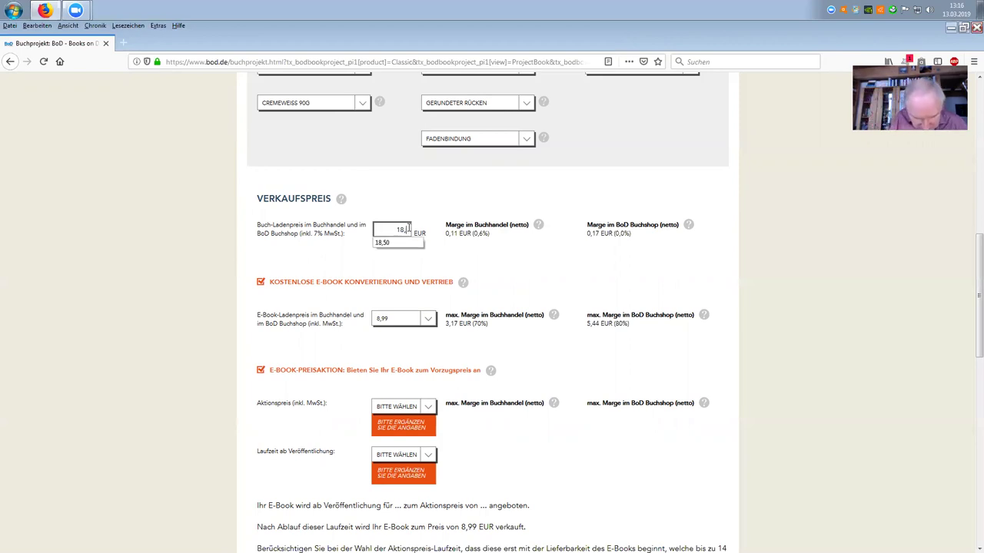
{"action": "type", "text": "40"}
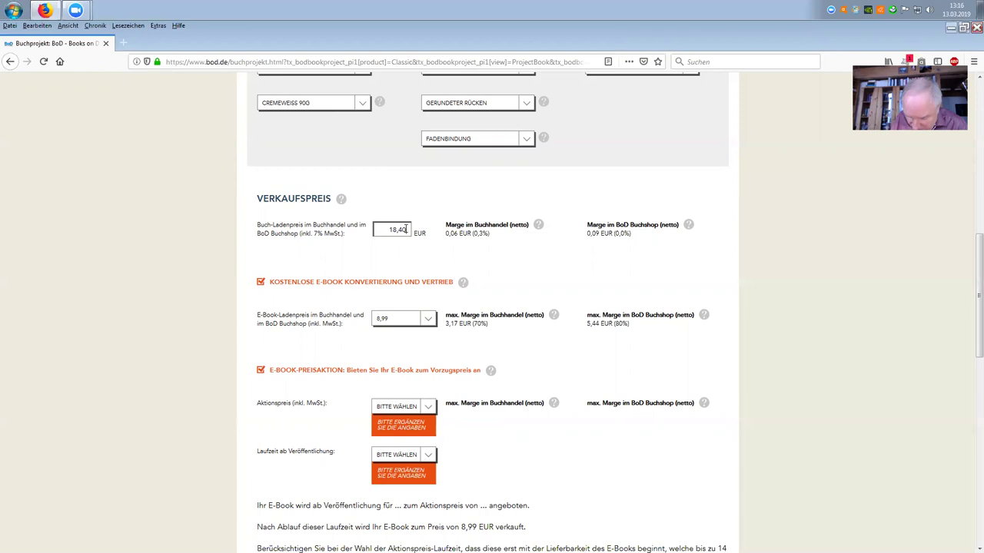
{"action": "key", "text": "BackSpace"}
{"action": "key", "text": "BackSpace"}
{"action": "type", "text": "3"}
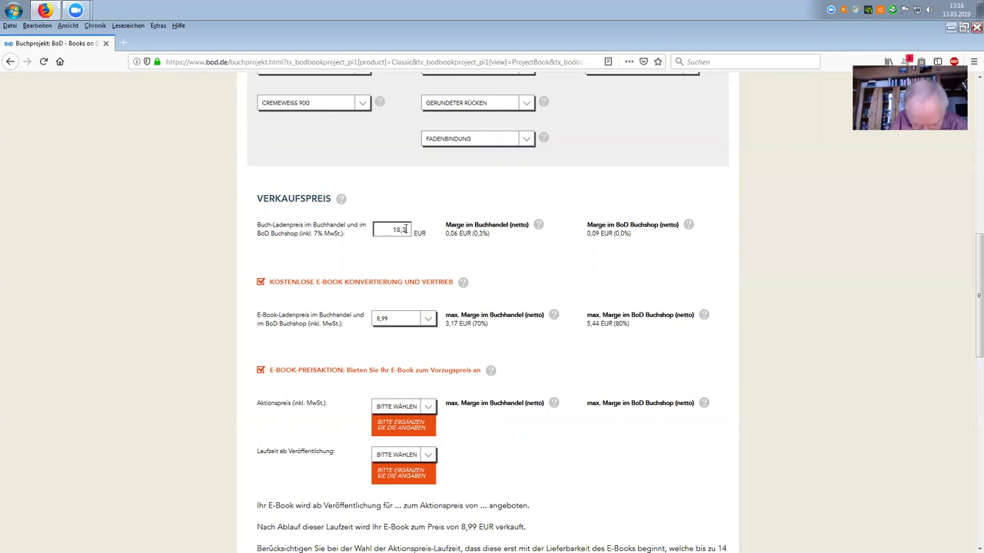
{"action": "type", "text": "8"}
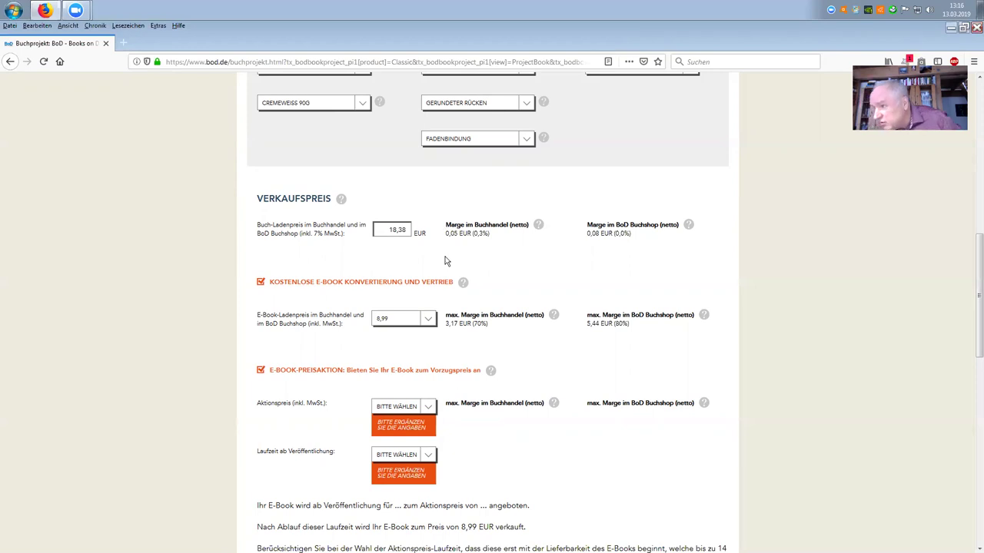
Try retail prices of 18,25 EUR and 18,30 EUR for the printed book to find the lowest allowed price
{"action": "key", "text": "BackSpace"}
{"action": "key", "text": "BackSpace"}
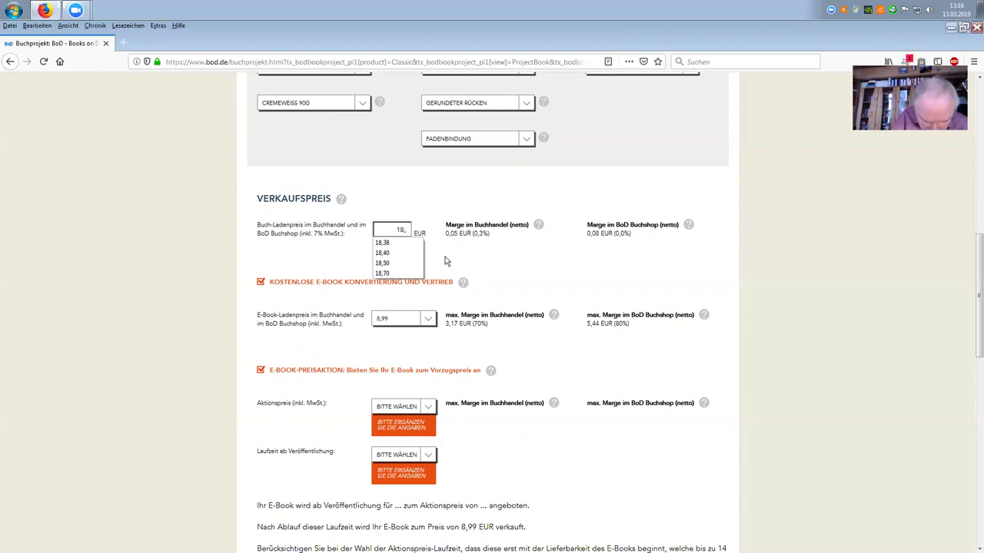
{"action": "type", "text": "2"}
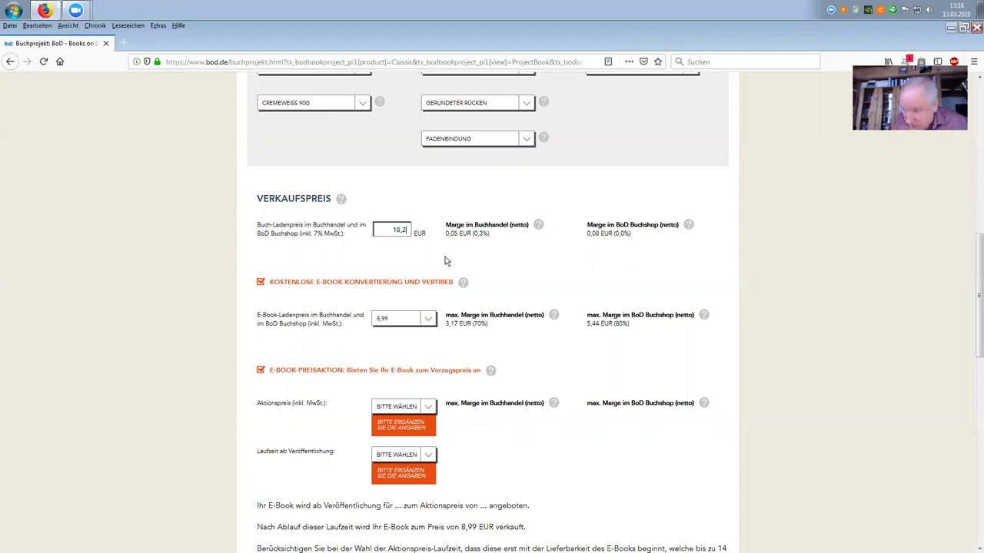
{"action": "type", "text": "5"}
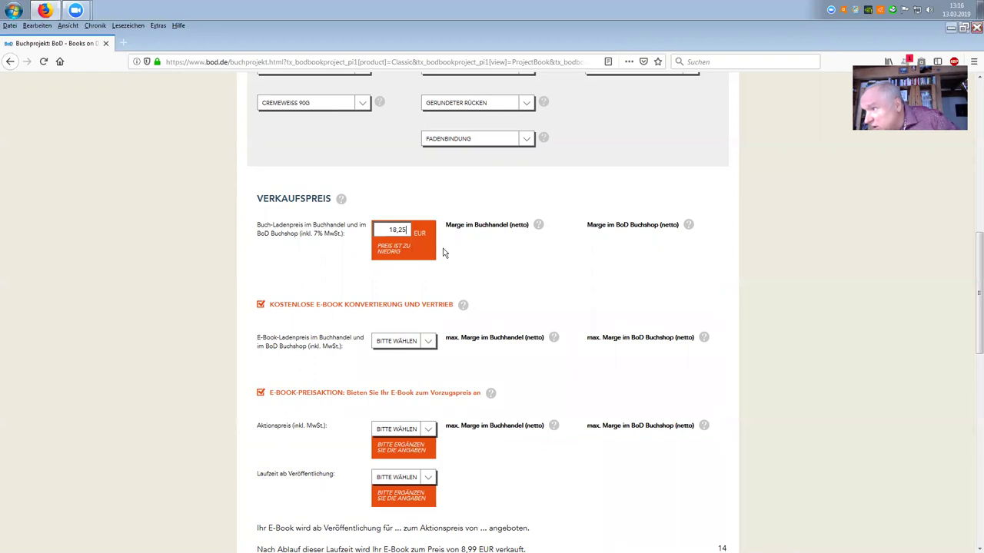
{"action": "key", "text": "BackSpace"}
{"action": "key", "text": "BackSpace"}
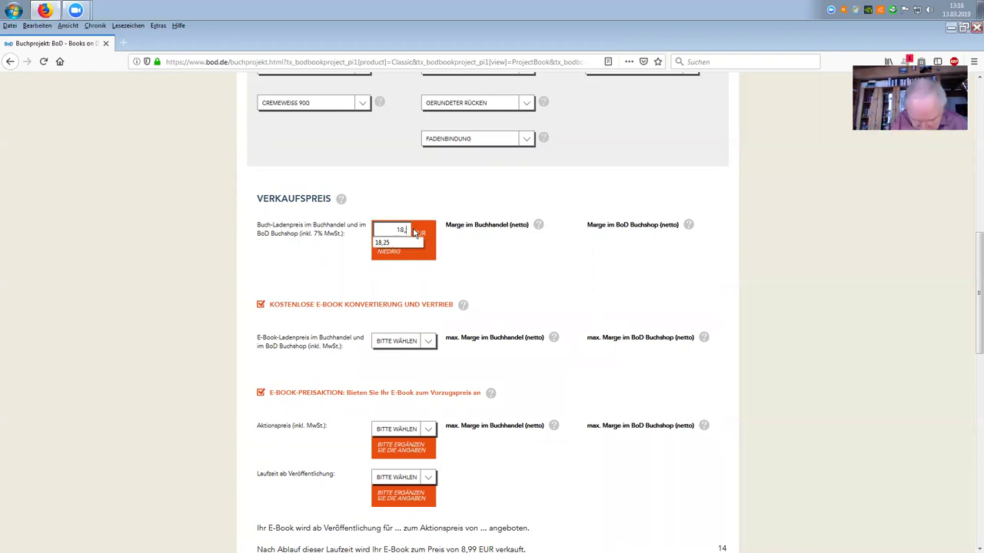
{"action": "type", "text": "30"}
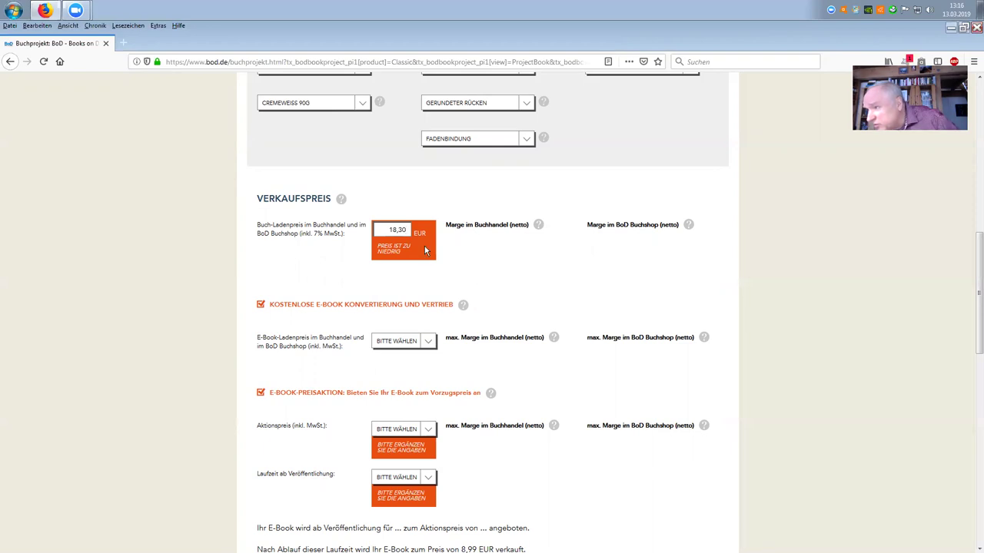
{"action": "left_click", "coordinate": [420, 241]}
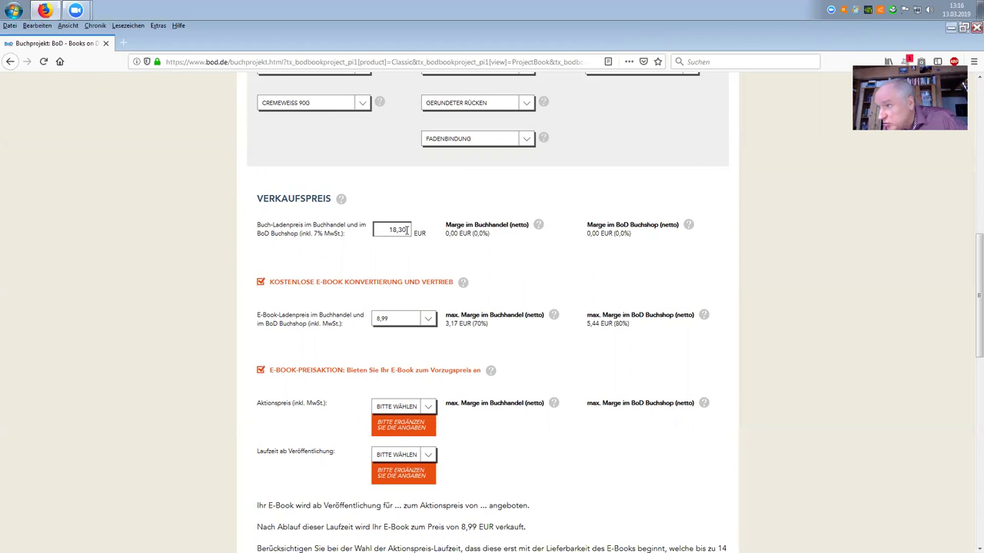
Set the printed book's retail price to 18,31 EUR
{"action": "key", "text": "BackSpace"}
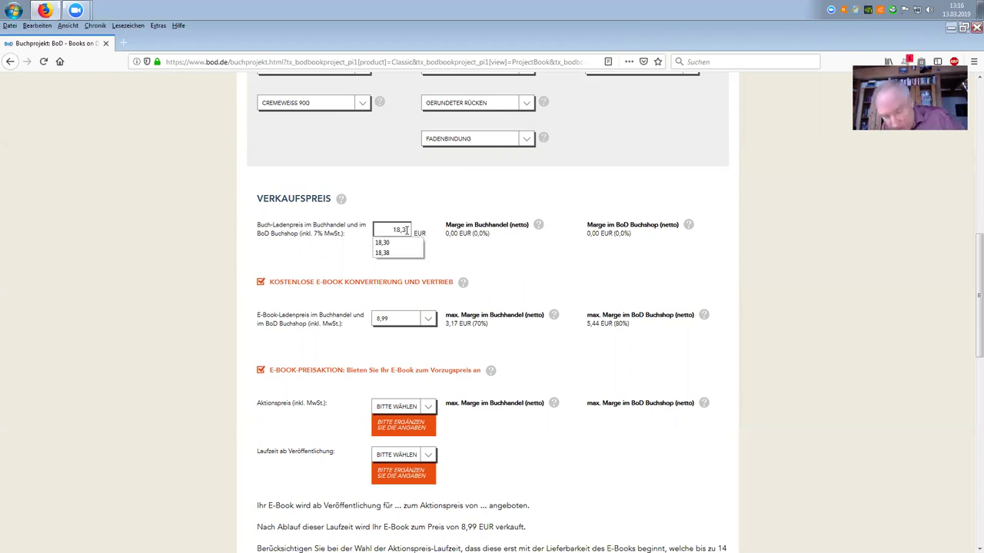
{"action": "type", "text": "1"}
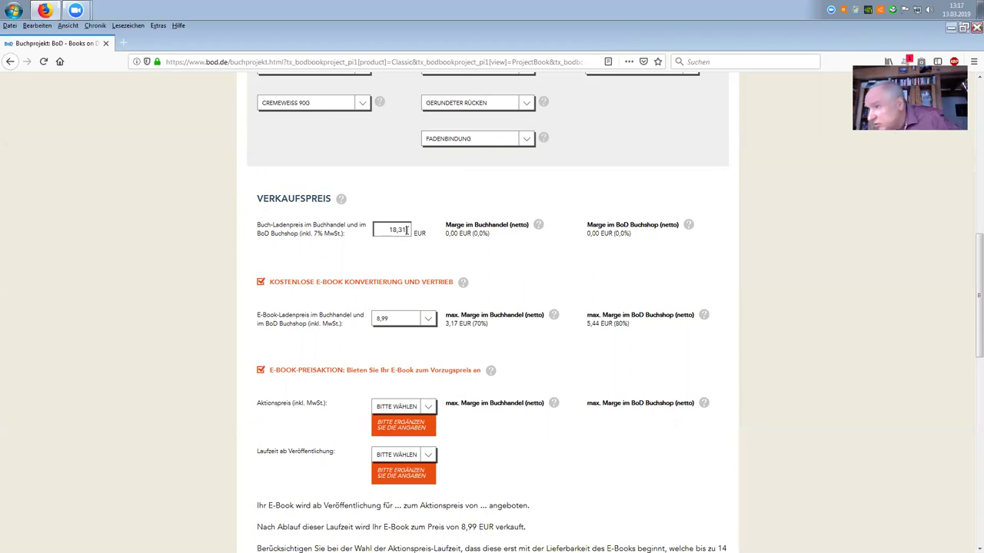
{"action": "left_click", "coordinate": [442, 262]}
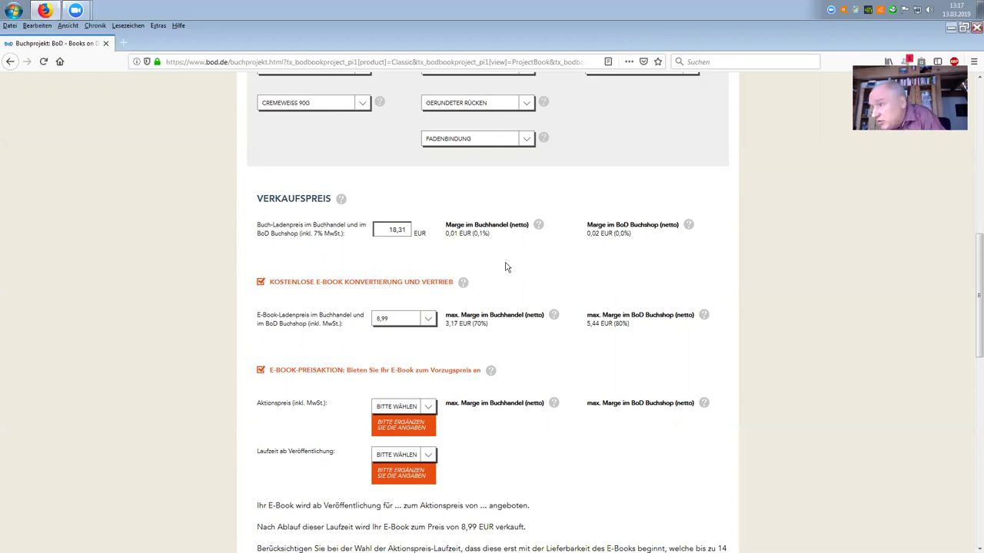
Try an e-book retail price of 0,99 EUR
{"action": "scroll", "coordinate": [444, 282], "scroll_direction": "down", "scroll_amount": 1}
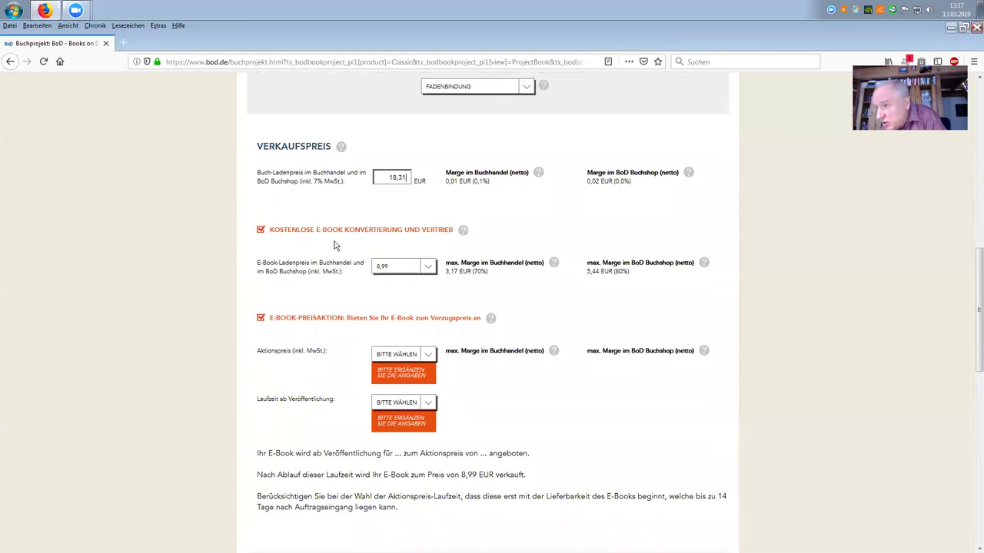
{"action": "left_click", "coordinate": [428, 266]}
{"action": "scroll", "coordinate": [433, 296], "scroll_direction": "down", "scroll_amount": 3}
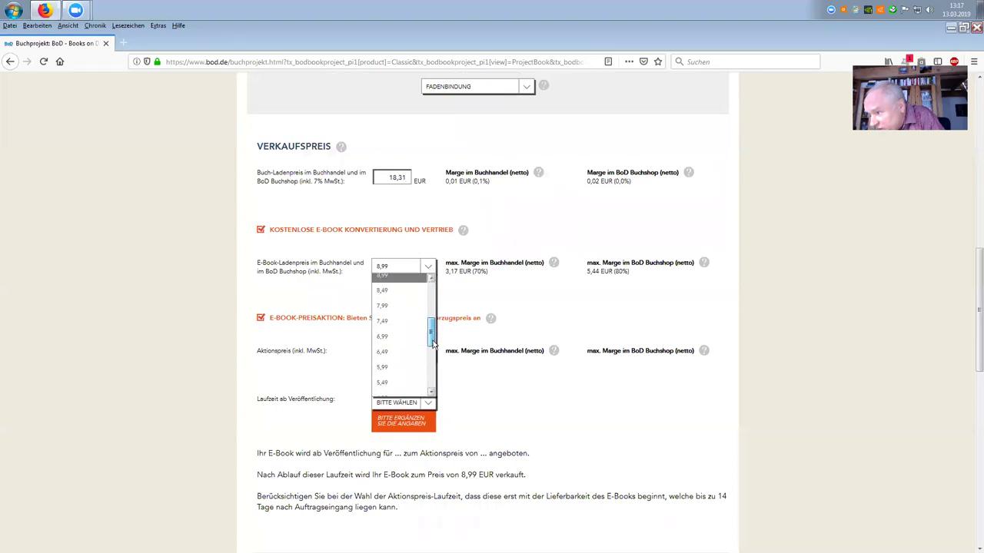
{"action": "left_click", "coordinate": [464, 350]}
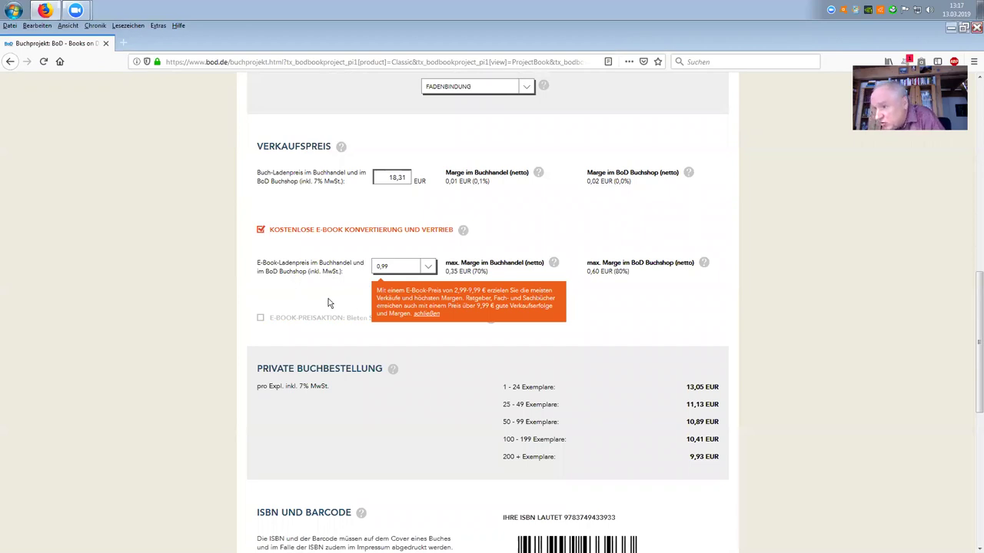
Set the e-book retail price to 2,49 EUR and dismiss the pricing hint
{"action": "left_click", "coordinate": [428, 267]}
{"action": "left_click", "coordinate": [397, 343]}
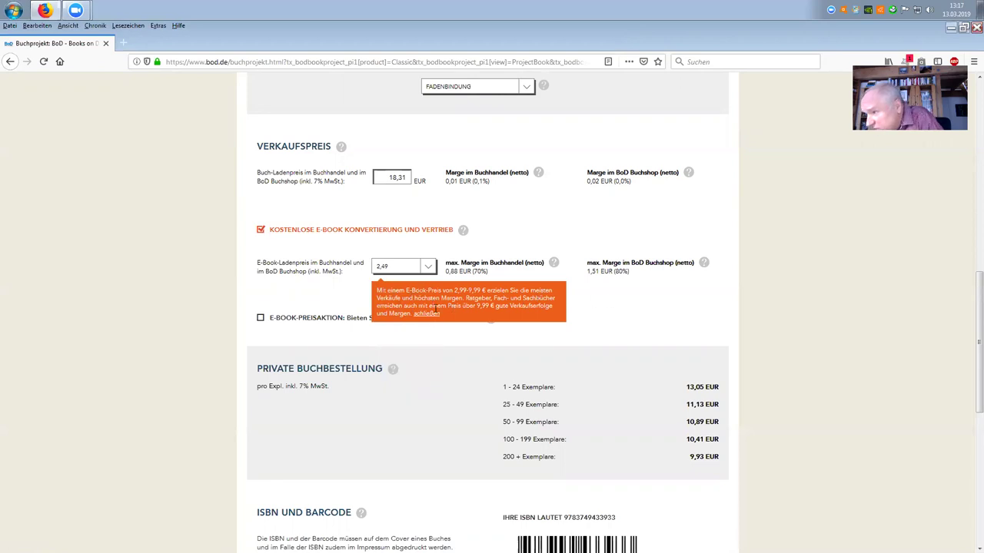
{"action": "left_click", "coordinate": [425, 313]}
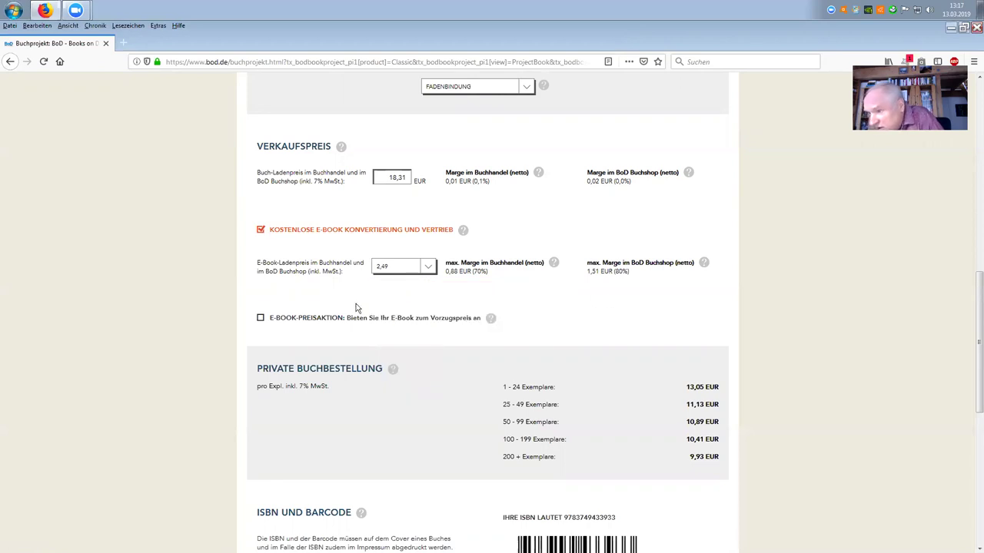
Enable the e-book price promotion with a promotional price of 0,99 EUR running for 8 Wochen from publication
{"action": "left_click", "coordinate": [259, 318]}
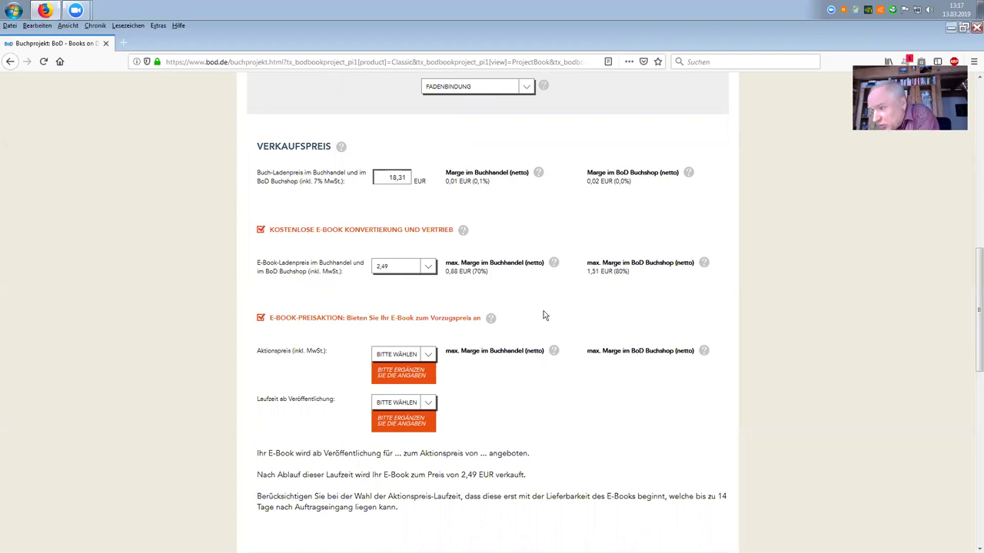
{"action": "left_click", "coordinate": [429, 358]}
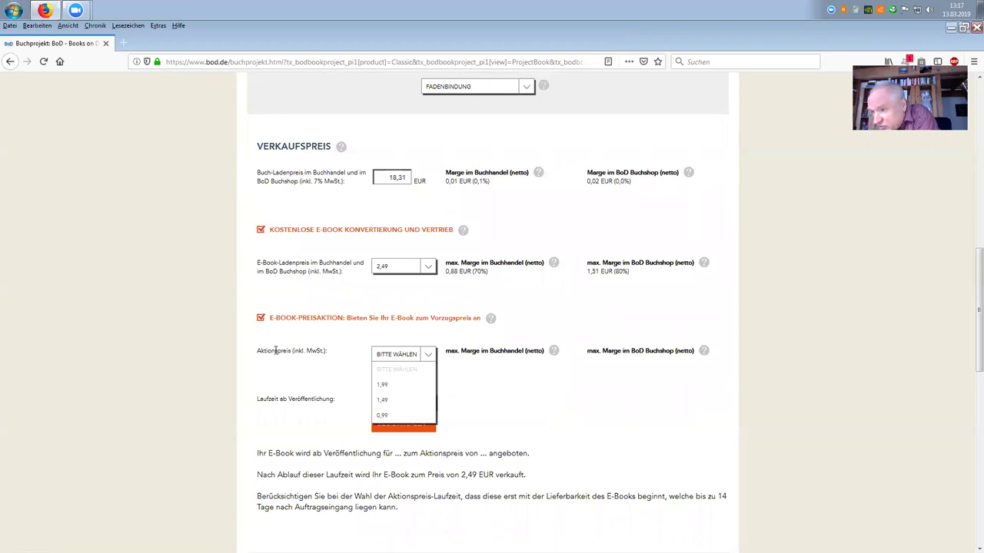
{"action": "scroll", "coordinate": [437, 405], "scroll_direction": "down", "scroll_amount": 1}
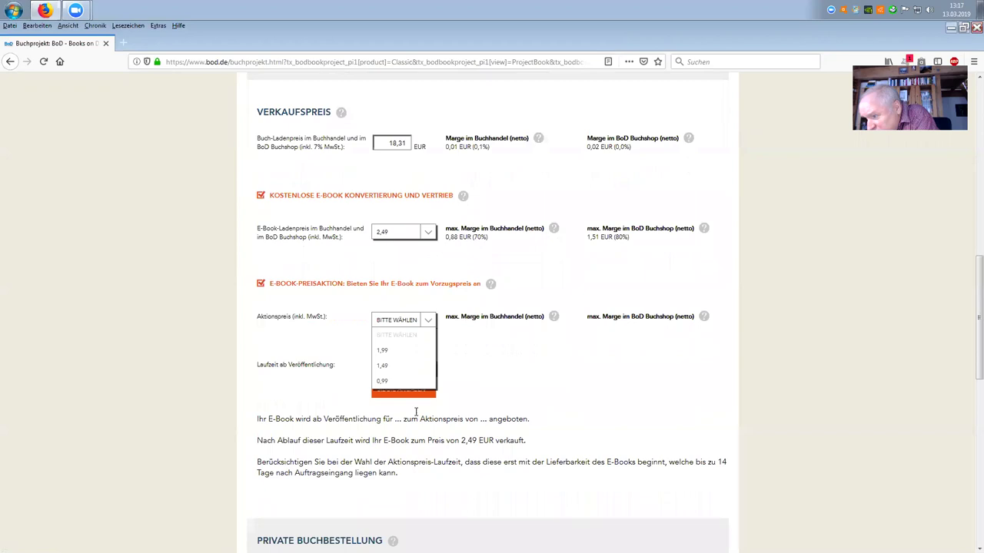
{"action": "left_click", "coordinate": [384, 365]}
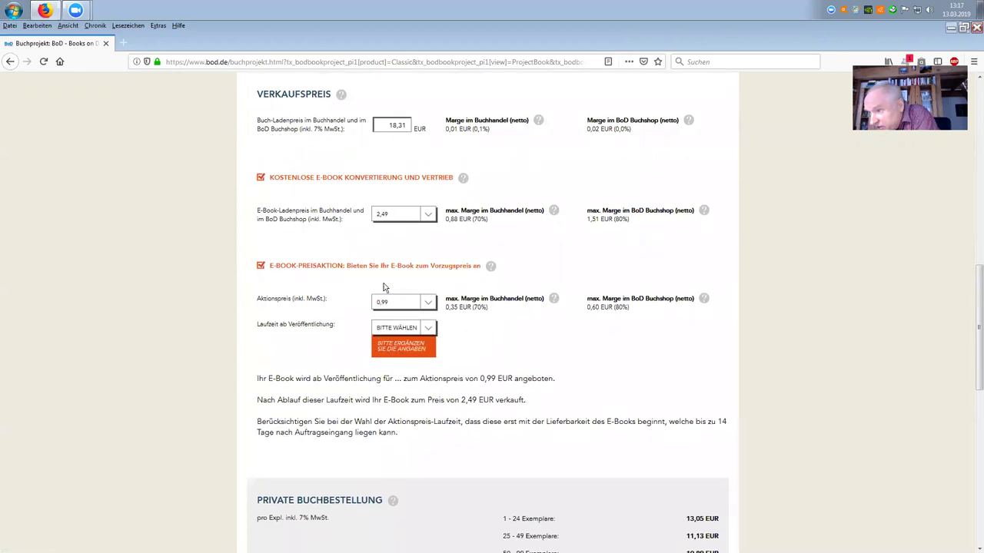
{"action": "left_click", "coordinate": [430, 331]}
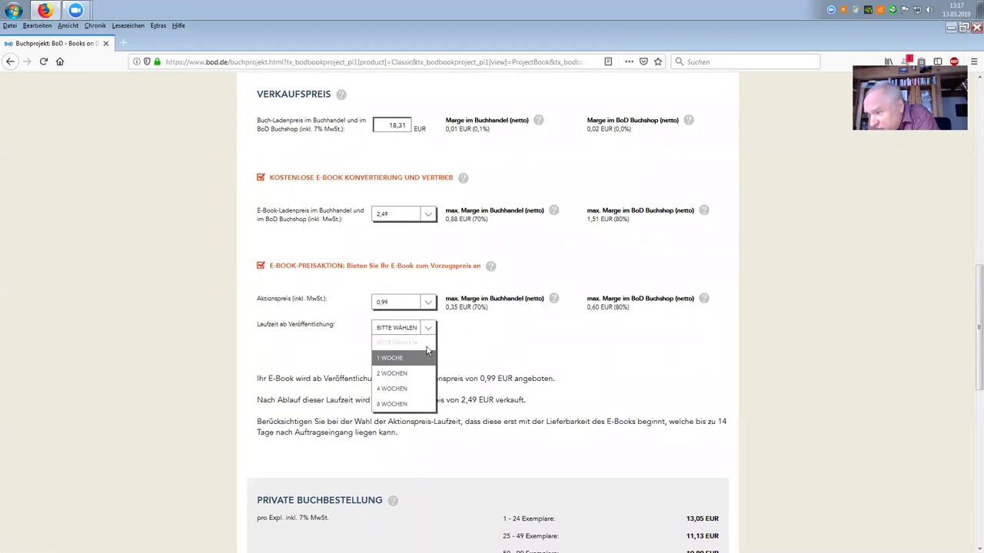
{"action": "left_click", "coordinate": [406, 405]}
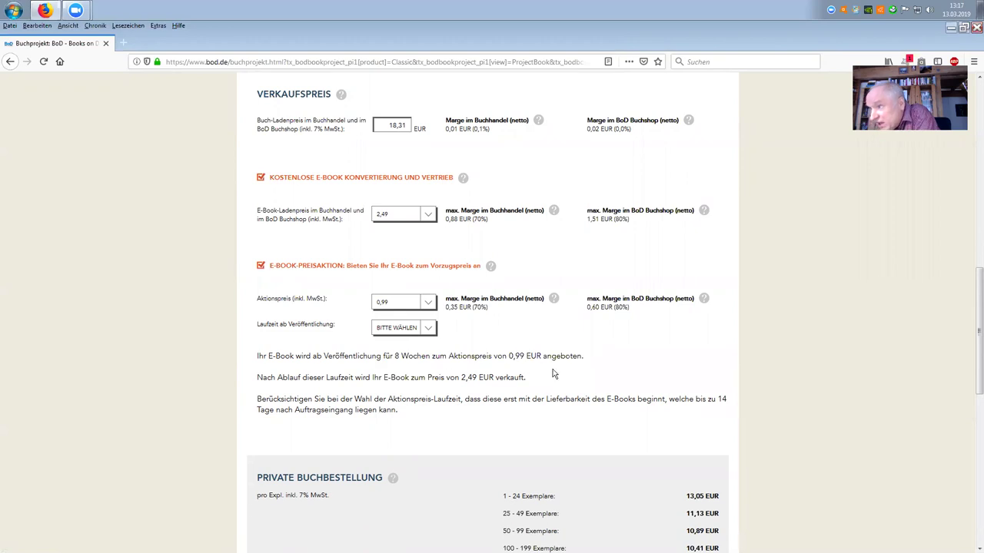
Change the book's cover type in the Ausstattung section to Paperback
{"action": "scroll", "coordinate": [561, 372], "scroll_direction": "up", "scroll_amount": 2}
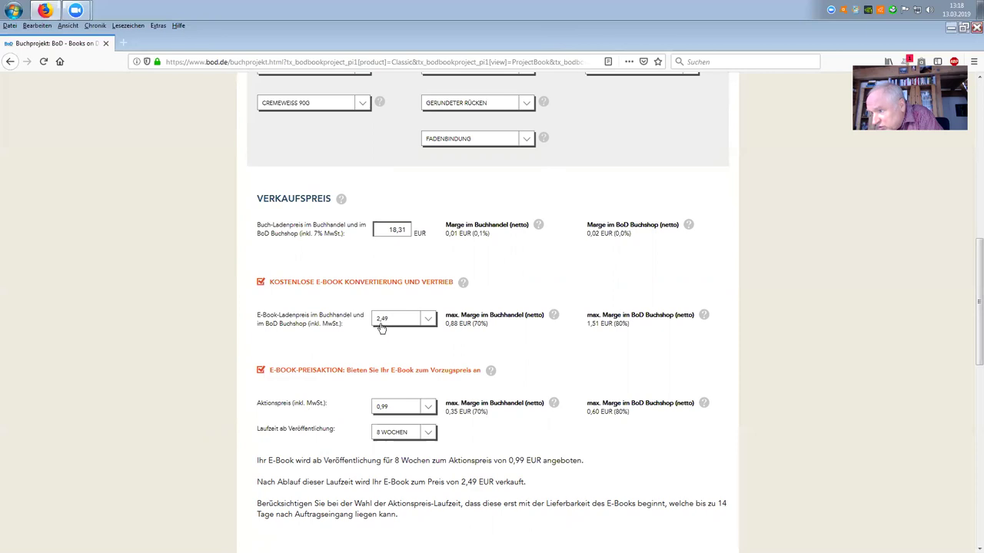
{"action": "scroll", "coordinate": [409, 357], "scroll_direction": "up", "scroll_amount": 1}
{"action": "scroll", "coordinate": [409, 356], "scroll_direction": "up", "scroll_amount": 3}
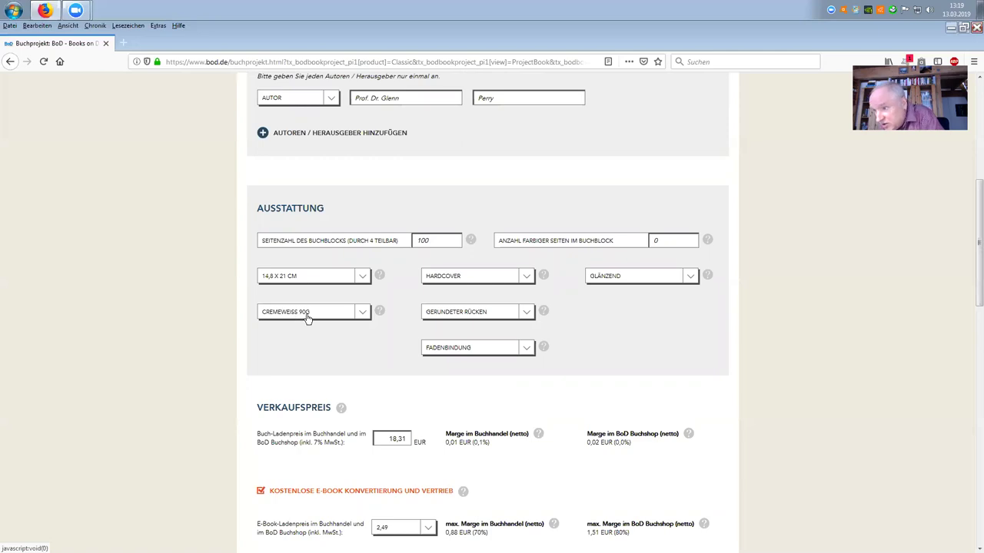
{"action": "left_click", "coordinate": [525, 278]}
{"action": "left_click", "coordinate": [444, 305]}
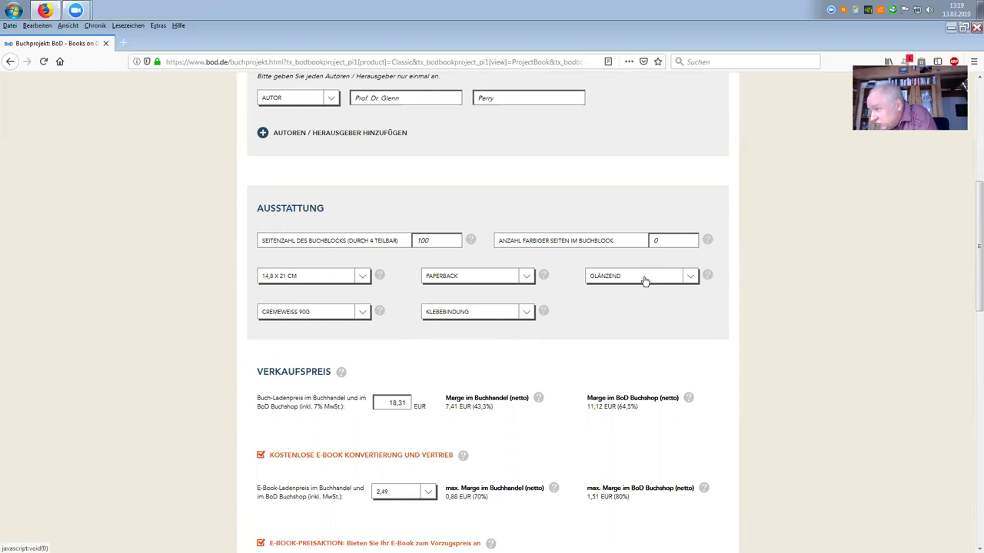
Set the printed book's retail price to 5 EUR
{"action": "scroll", "coordinate": [403, 385], "scroll_direction": "down", "scroll_amount": 1}
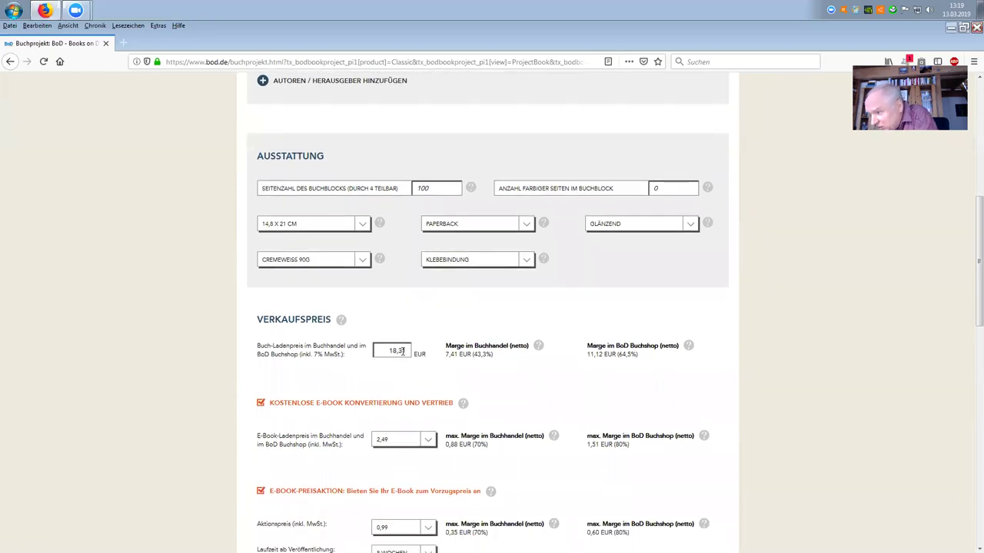
{"action": "left_click_drag", "start_coordinate": [404, 350], "coordinate": [387, 349]}
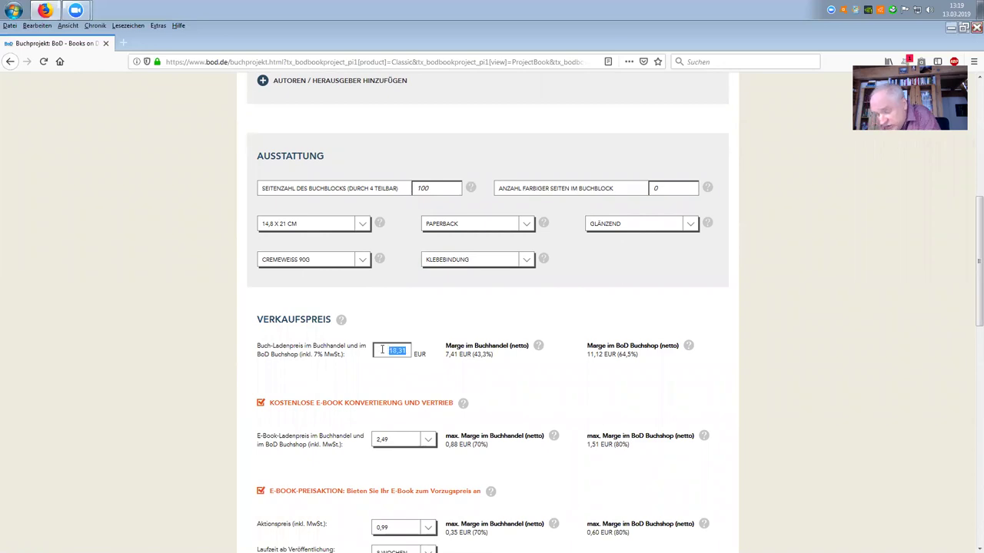
{"action": "type", "text": "5"}
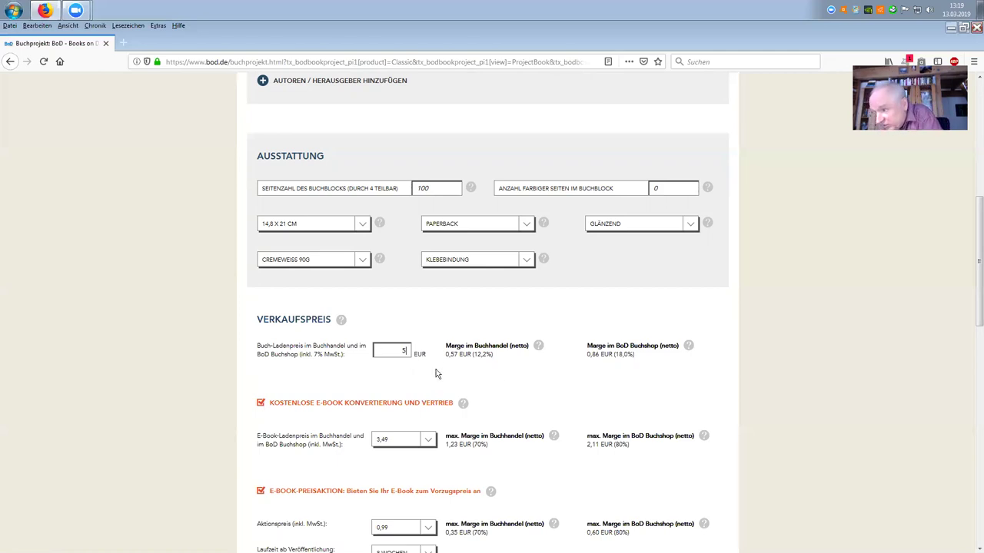
Set the e-book retail price to 0,99 EUR and save the book project
{"action": "scroll", "coordinate": [479, 377], "scroll_direction": "down", "scroll_amount": 3}
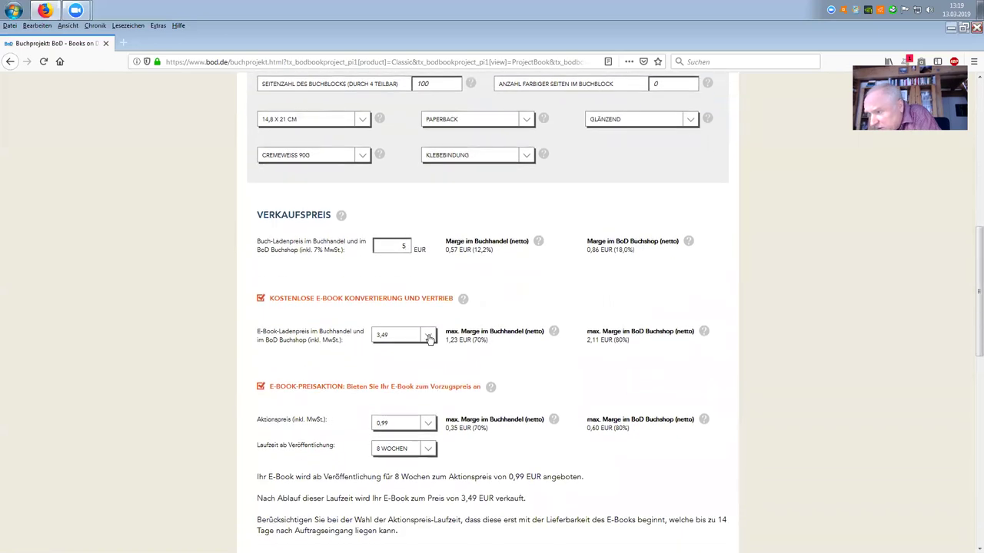
{"action": "left_click", "coordinate": [429, 339]}
{"action": "left_click", "coordinate": [397, 464]}
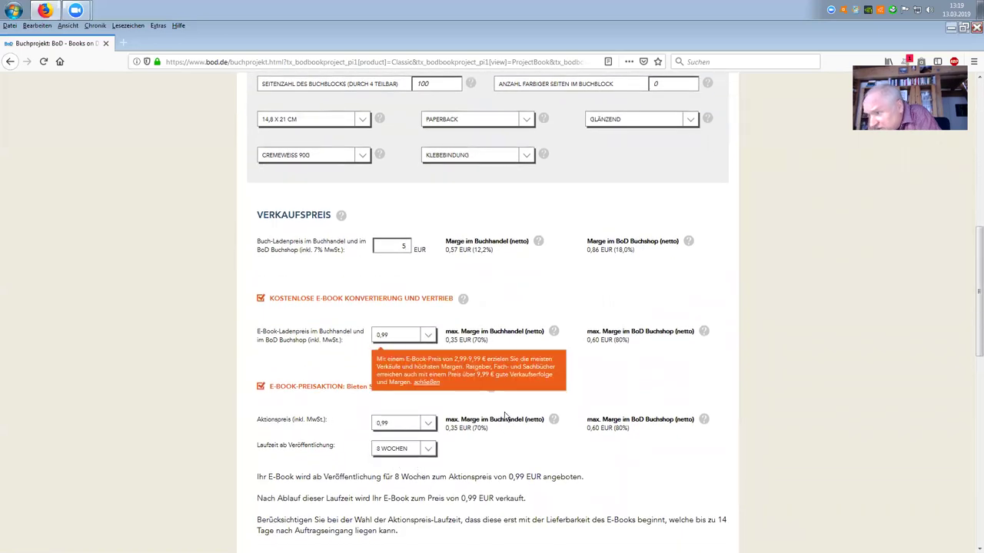
{"action": "scroll", "coordinate": [469, 419], "scroll_direction": "down", "scroll_amount": 2}
{"action": "scroll", "coordinate": [469, 470], "scroll_direction": "down", "scroll_amount": 3}
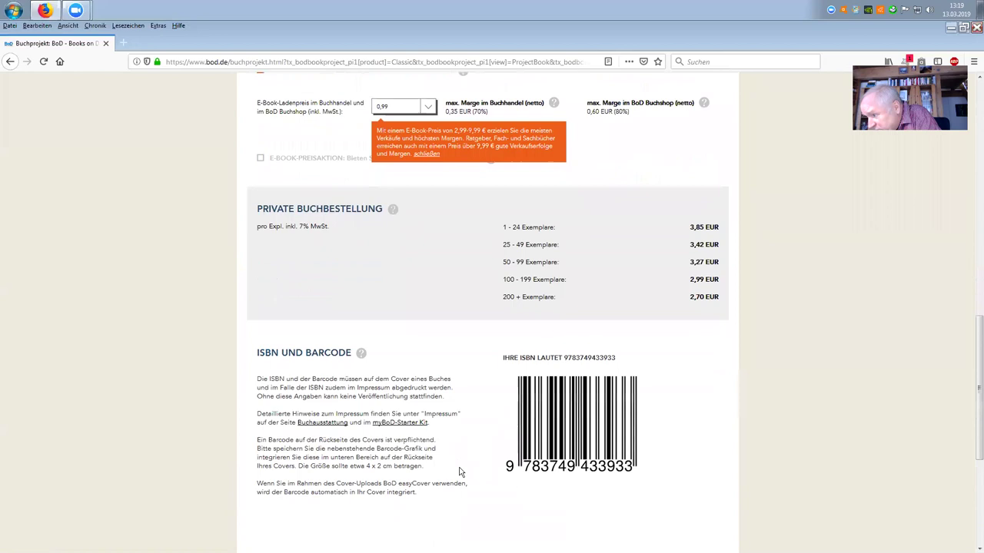
{"action": "scroll", "coordinate": [460, 472], "scroll_direction": "down", "scroll_amount": 2}
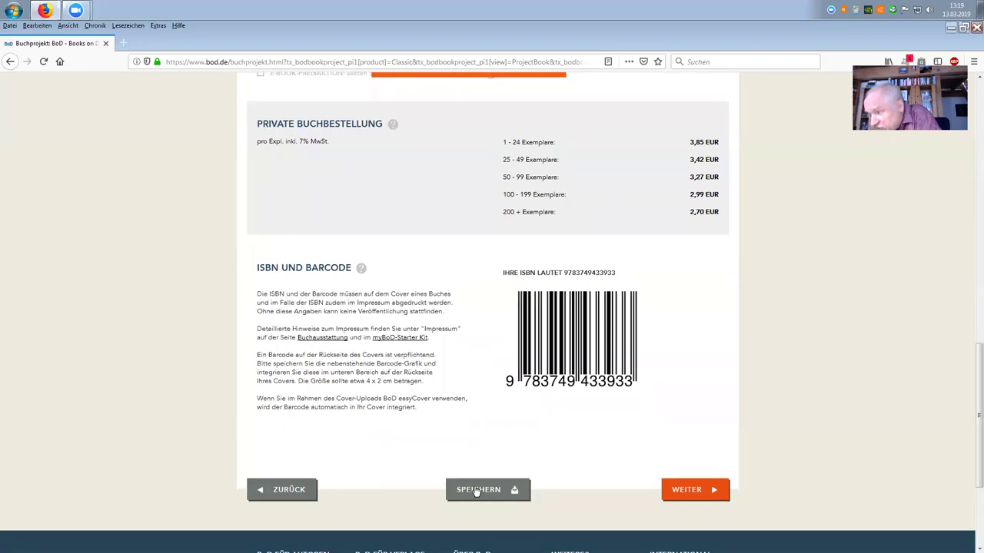
{"action": "left_click", "coordinate": [476, 492]}
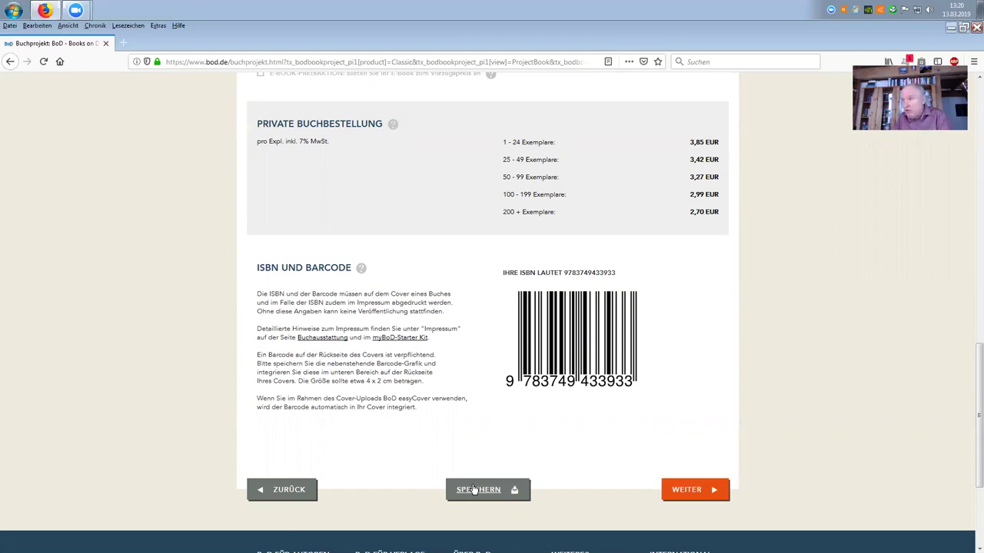
Leave the book project form and open the document Tycho Brahe.docx in Word
{"action": "scroll", "coordinate": [476, 478], "scroll_direction": "up", "scroll_amount": 7}
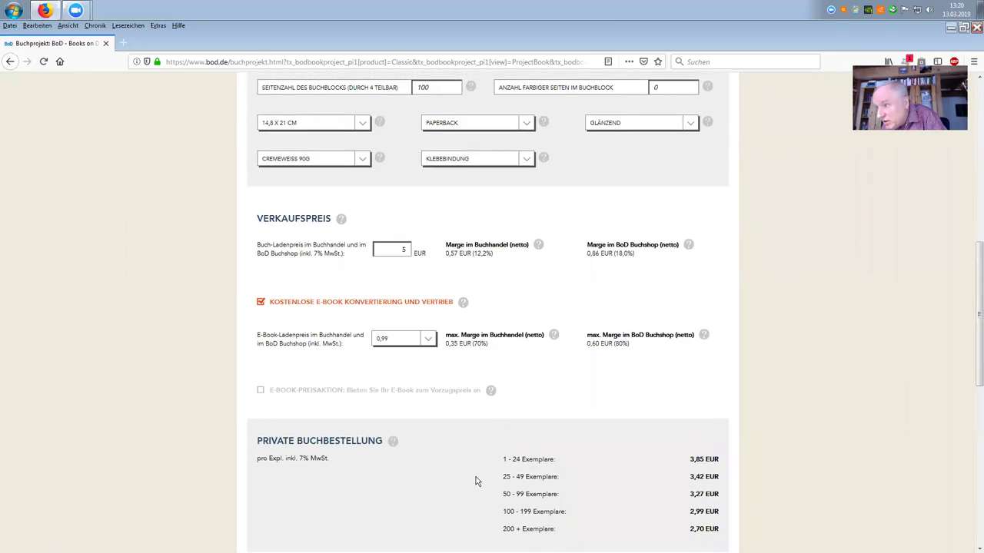
{"action": "scroll", "coordinate": [476, 477], "scroll_direction": "up", "scroll_amount": 8}
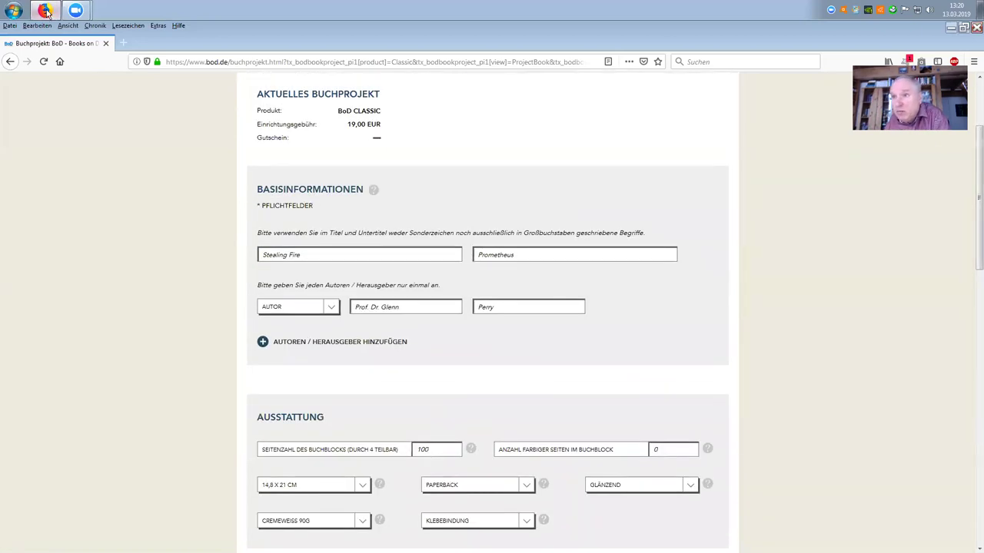
{"action": "left_click", "coordinate": [46, 11]}
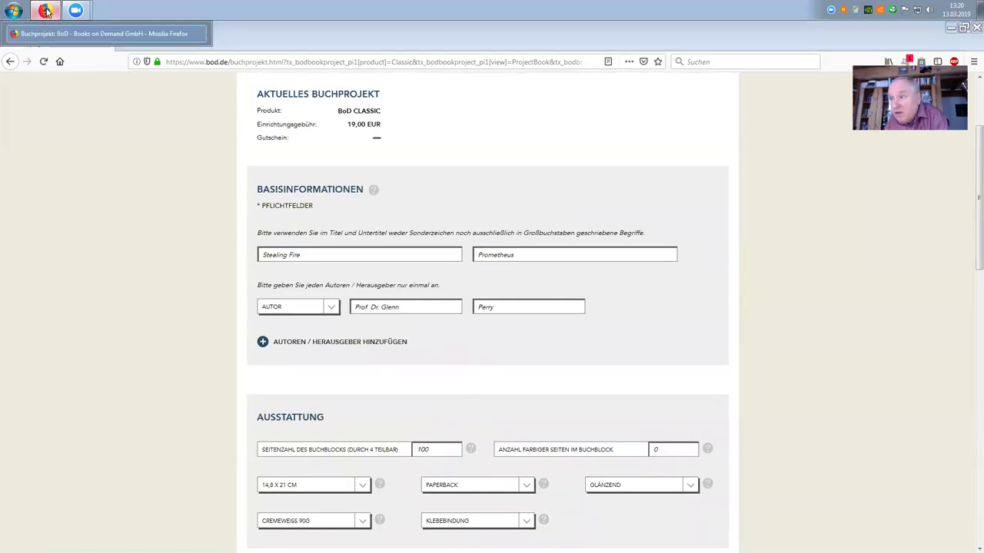
{"action": "left_click", "coordinate": [343, 198]}
{"action": "double_click", "coordinate": [344, 197]}
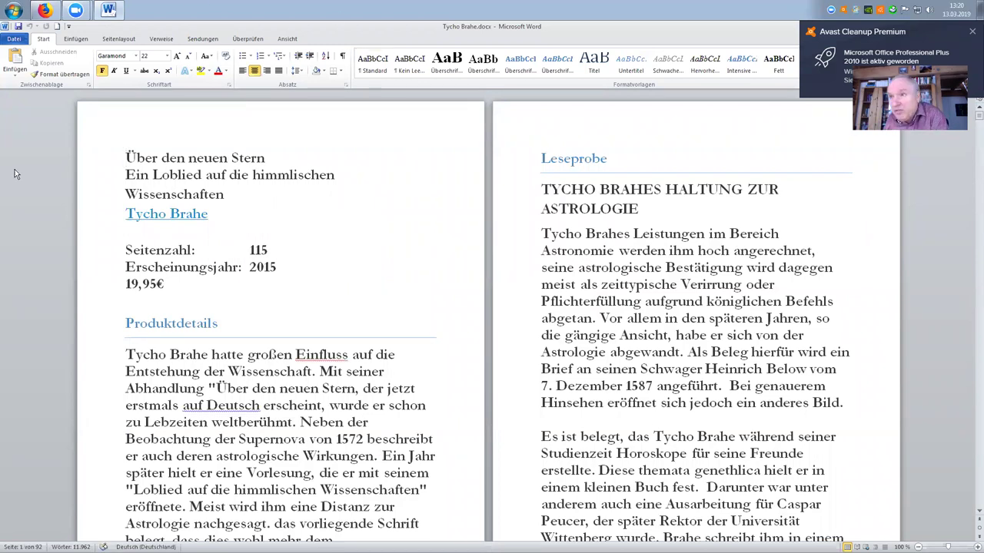
Change the manuscript's paper size to A5 (14,8 x 21 cm)
{"action": "left_click", "coordinate": [119, 39]}
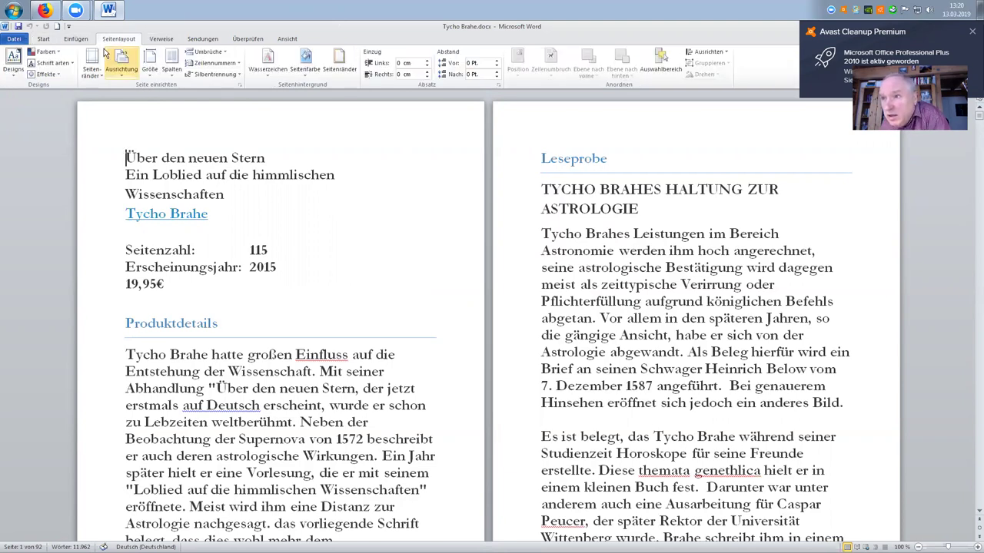
{"action": "left_click", "coordinate": [150, 61]}
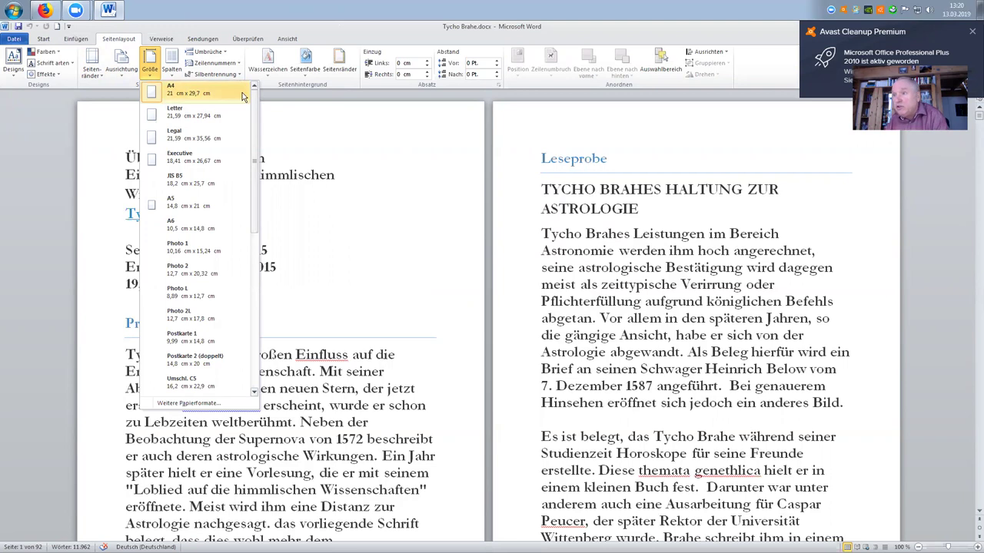
{"action": "left_click", "coordinate": [163, 206]}
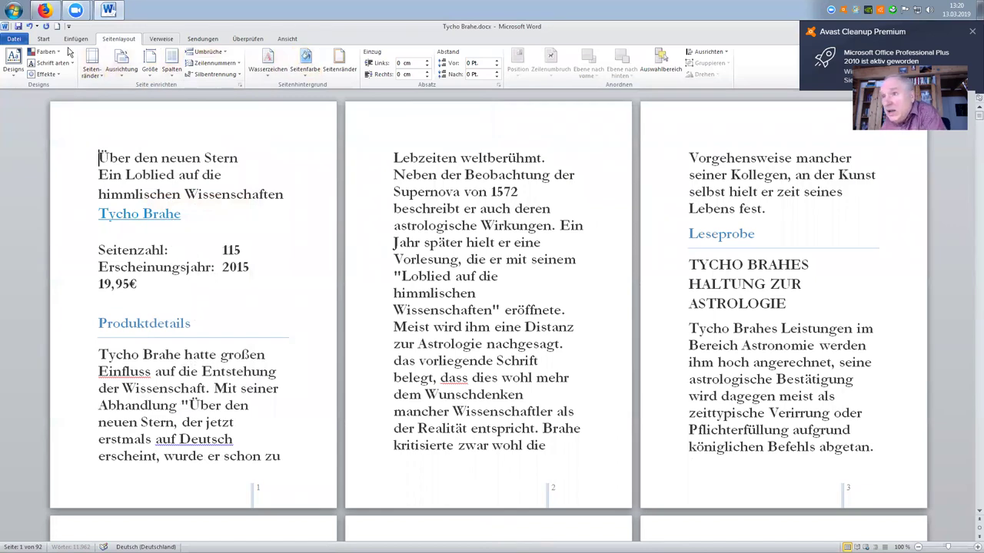
Format the entire document text in Garamond at size 12
{"action": "left_click", "coordinate": [46, 39]}
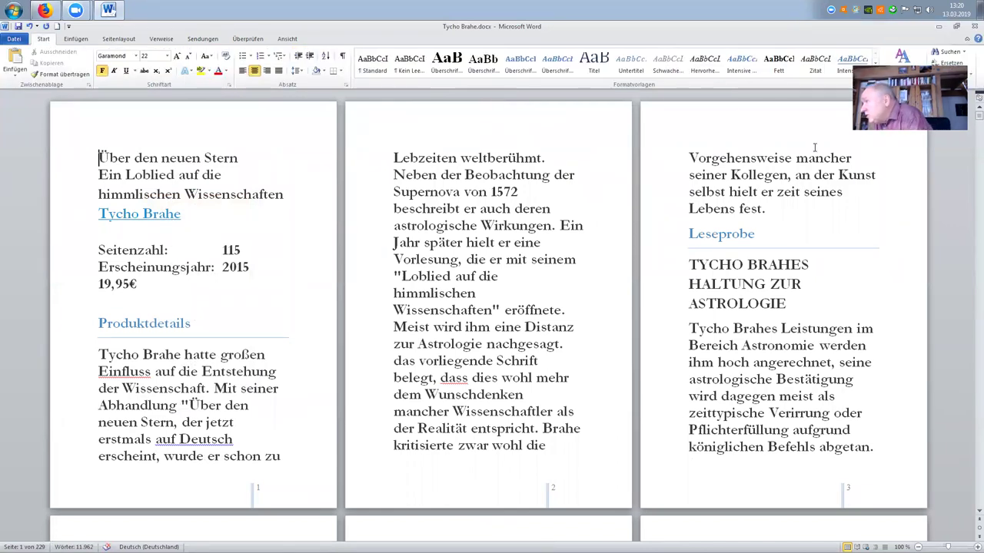
{"action": "left_click", "coordinate": [953, 74]}
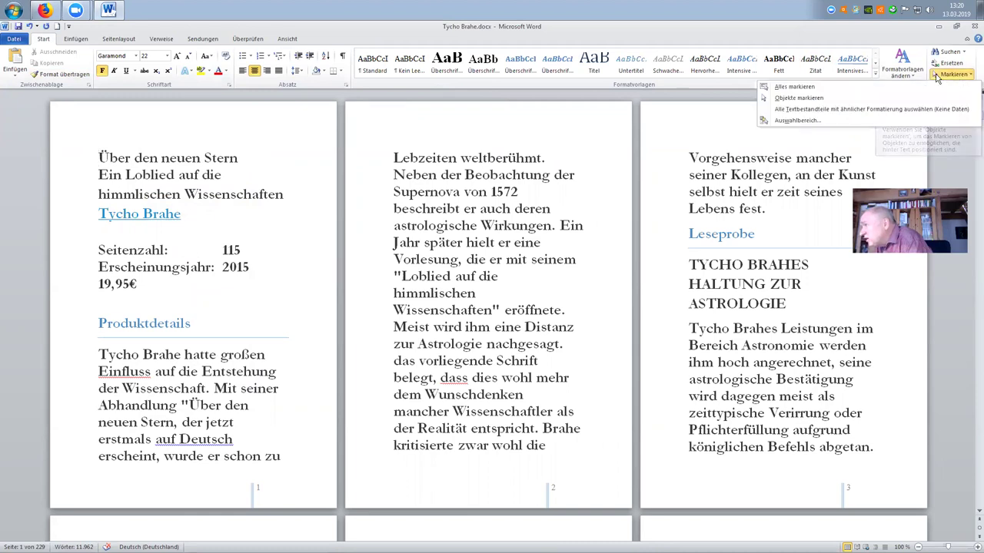
{"action": "left_click", "coordinate": [793, 86]}
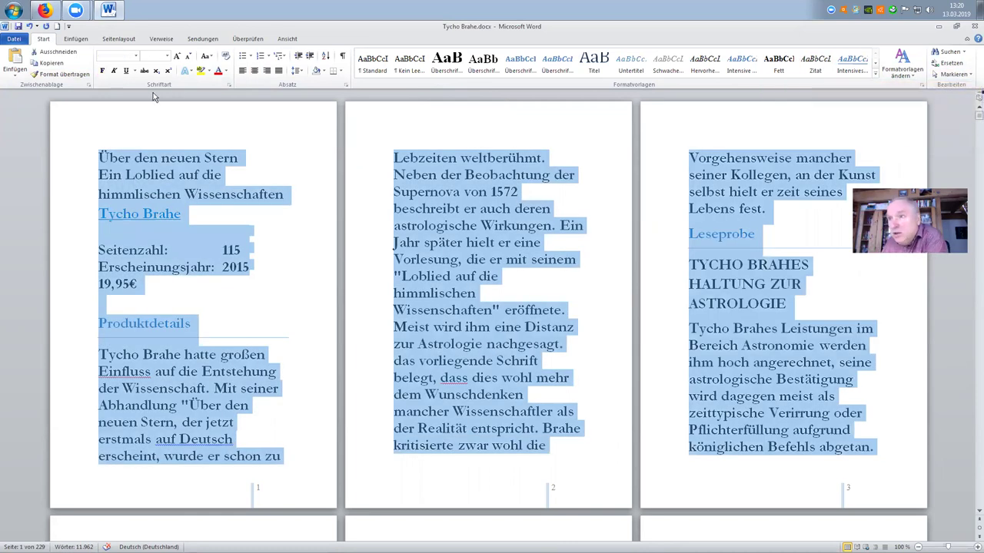
{"action": "left_click", "coordinate": [136, 56]}
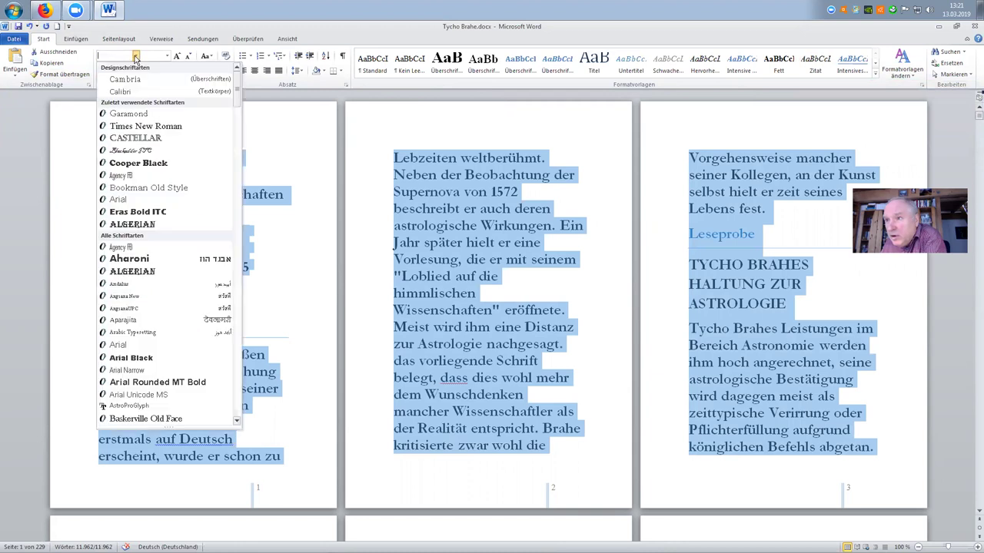
{"action": "left_click", "coordinate": [128, 114]}
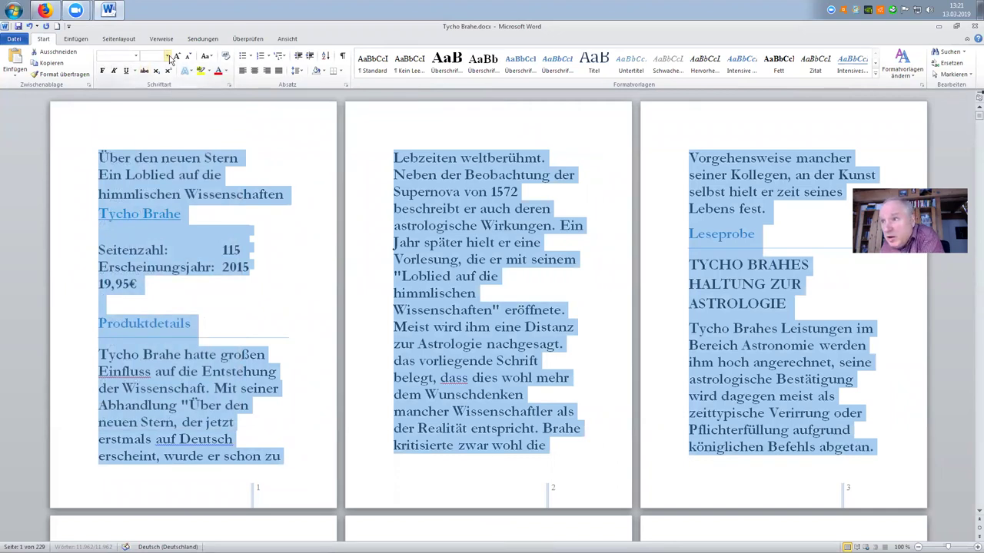
{"action": "left_click", "coordinate": [167, 57]}
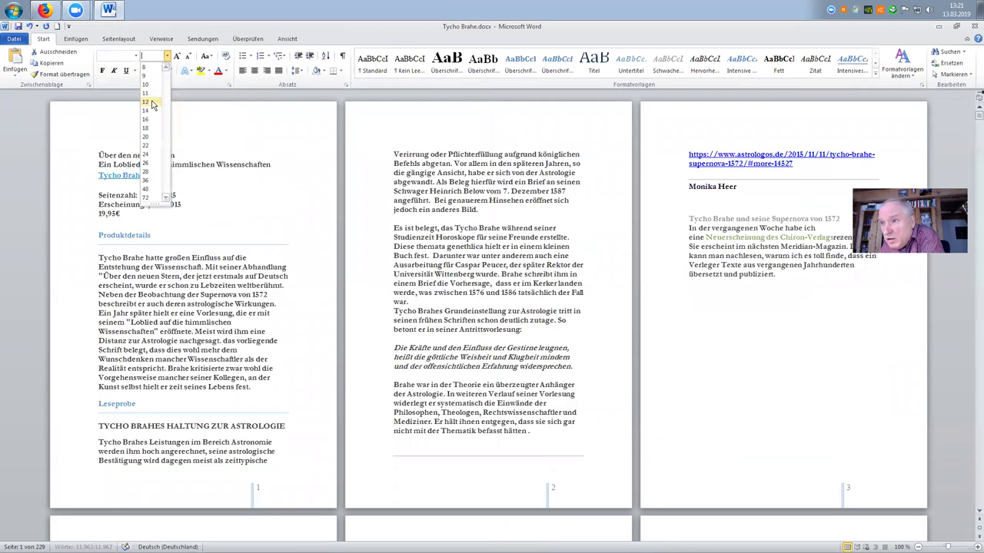
{"action": "left_click", "coordinate": [152, 105]}
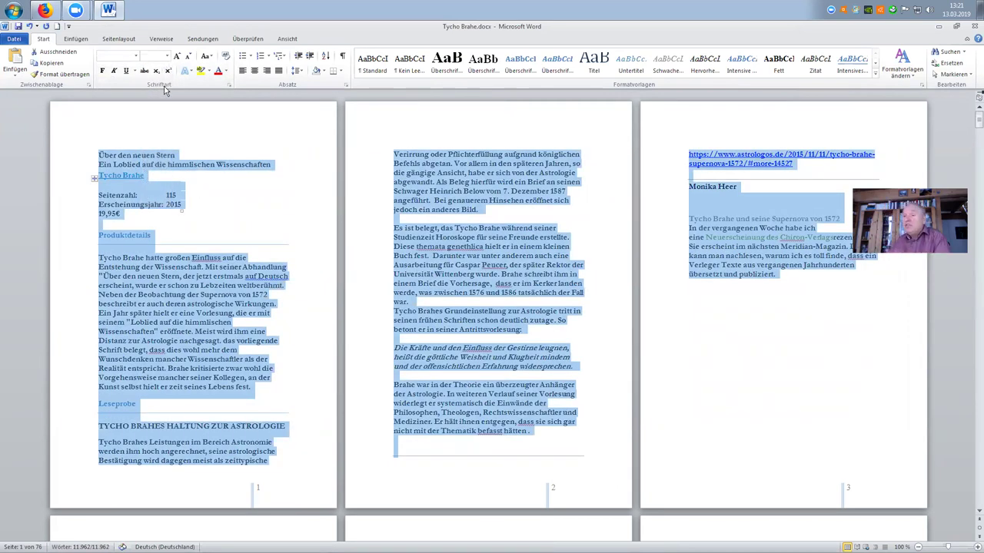
{"action": "left_click", "coordinate": [96, 198]}
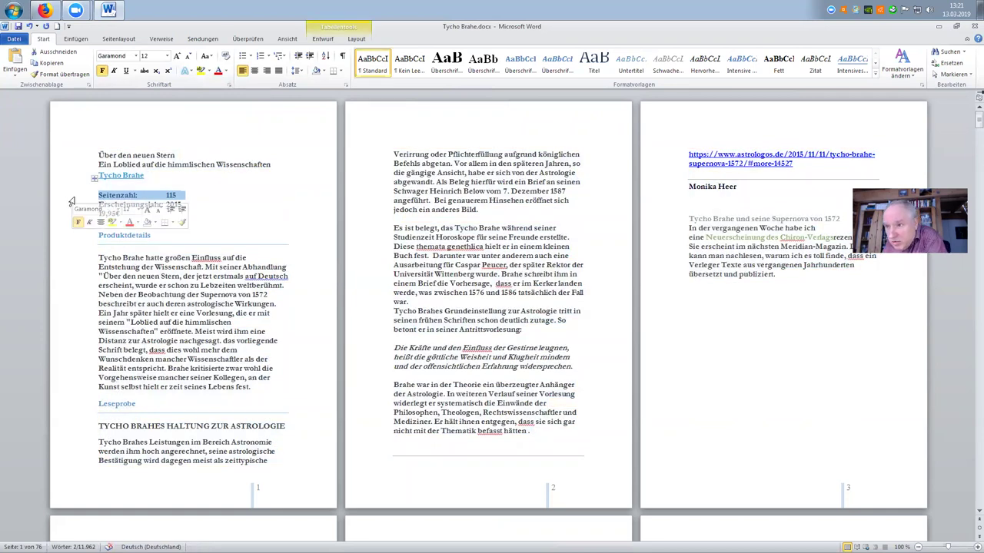
Apply the Schmal page margins of 1,27 cm on all sides to the document
{"action": "left_click", "coordinate": [115, 39]}
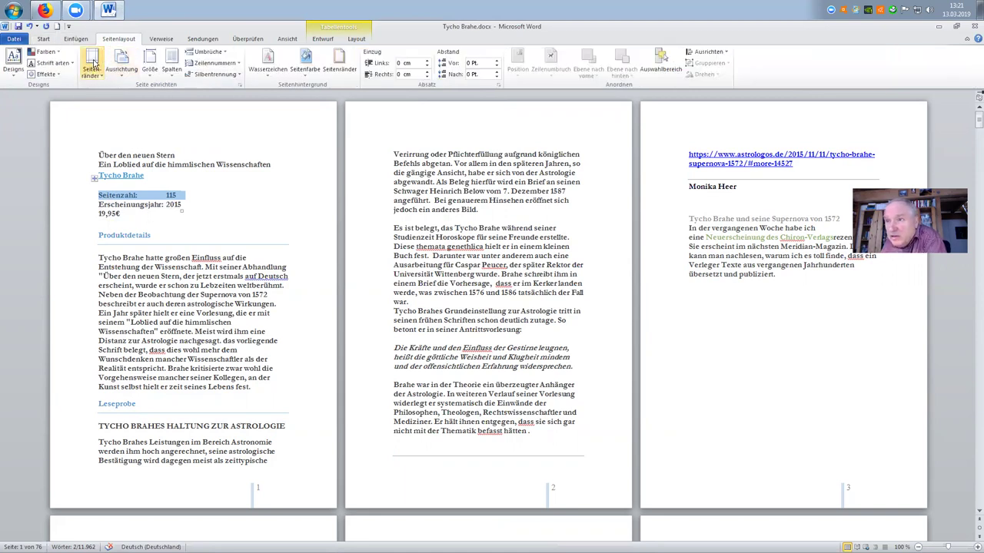
{"action": "left_click", "coordinate": [94, 66]}
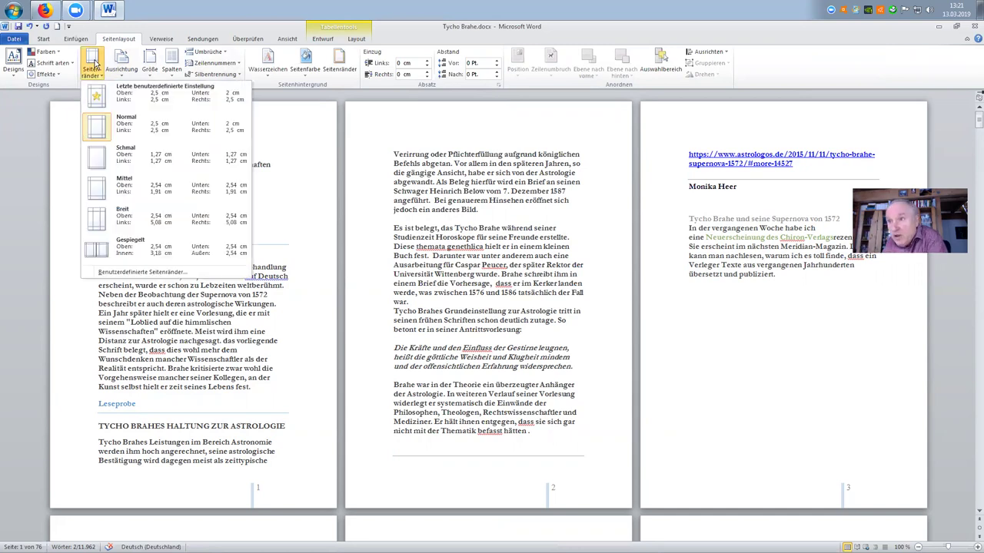
{"action": "left_click", "coordinate": [98, 163]}
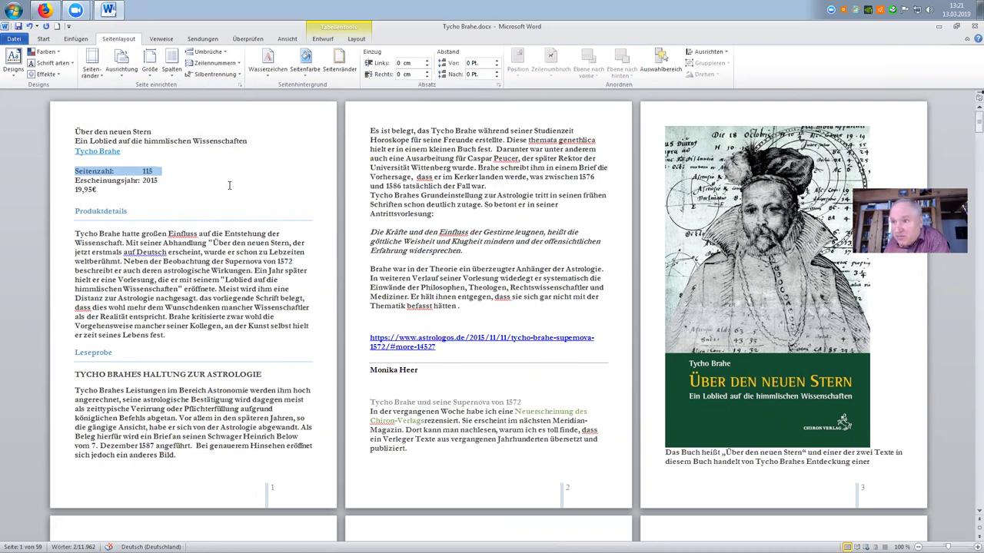
Place the text cursor at the very start of the document, before the first title line
{"action": "scroll", "coordinate": [223, 186], "scroll_direction": "down", "scroll_amount": 1}
{"action": "scroll", "coordinate": [211, 188], "scroll_direction": "up", "scroll_amount": 1}
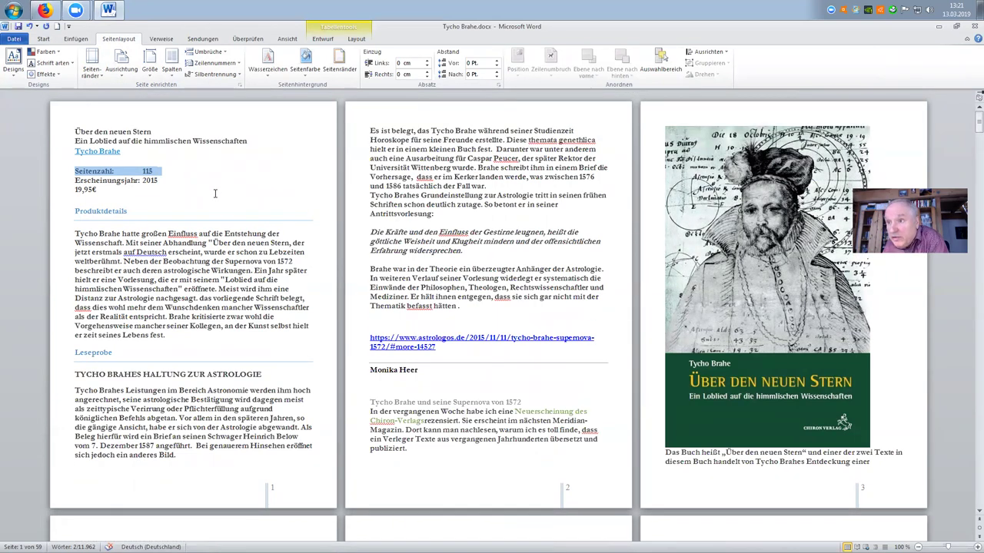
{"action": "left_click", "coordinate": [74, 130]}
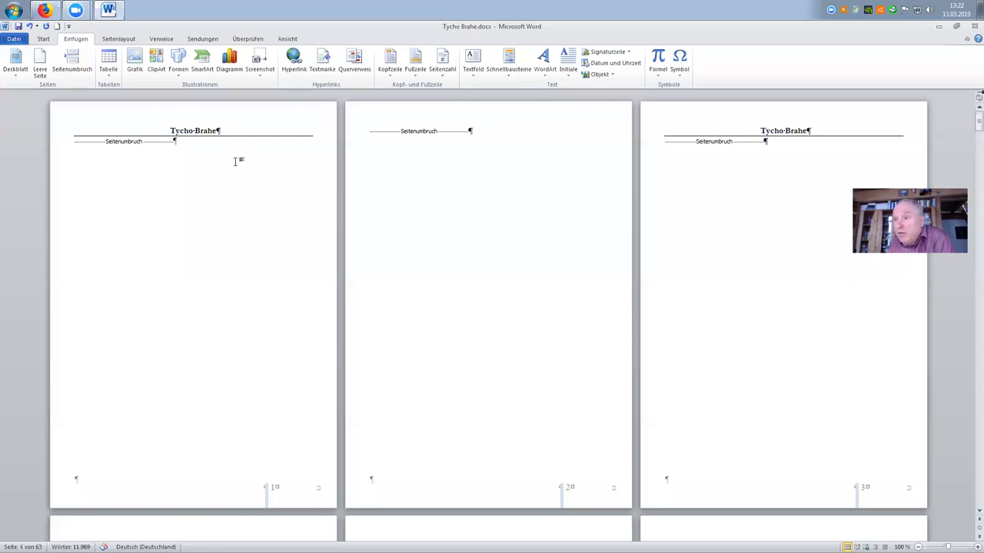
Review the title pages and the copyright page at the document's beginning, and go to its last page
{"action": "left_click", "coordinate": [168, 127]}
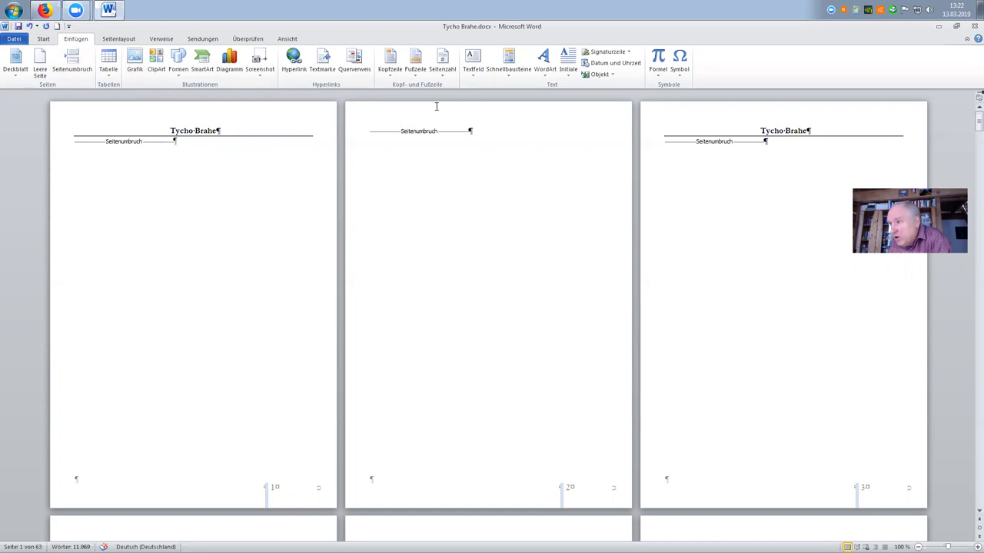
{"action": "scroll", "coordinate": [340, 245], "scroll_direction": "down", "scroll_amount": 1}
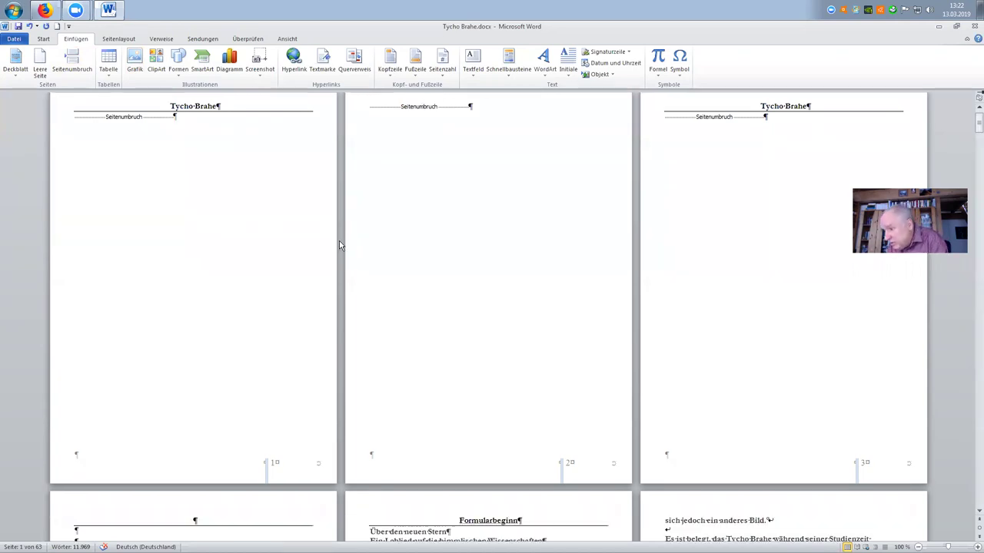
{"action": "scroll", "coordinate": [317, 260], "scroll_direction": "up", "scroll_amount": 1}
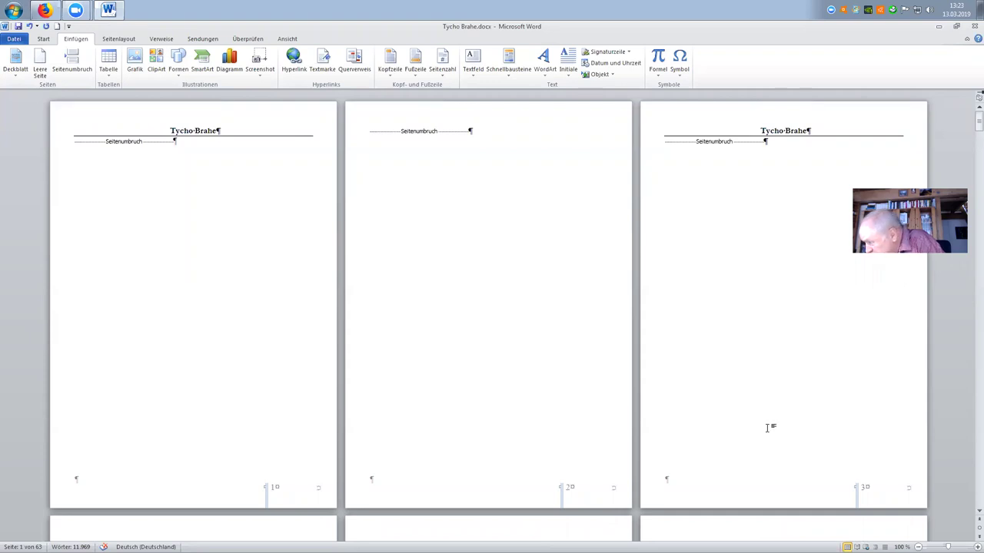
{"action": "scroll", "coordinate": [201, 262], "scroll_direction": "down", "scroll_amount": 2}
{"action": "scroll", "coordinate": [201, 263], "scroll_direction": "down", "scroll_amount": 7}
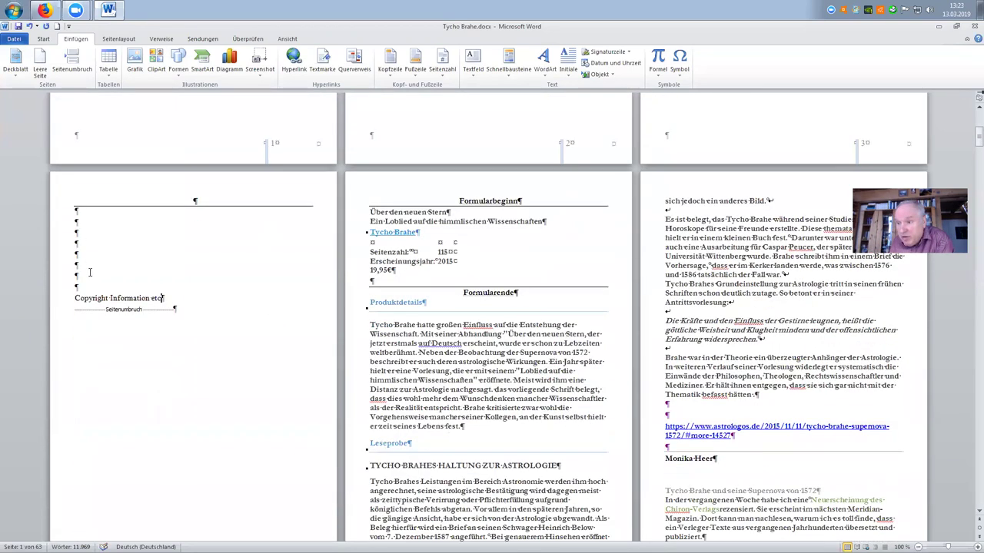
{"action": "left_click", "coordinate": [74, 299]}
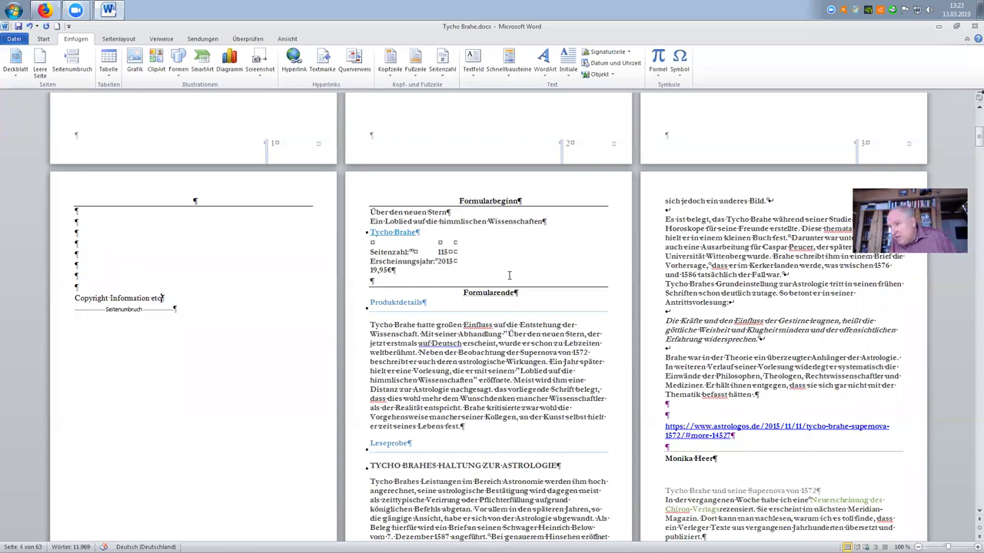
{"action": "scroll", "coordinate": [522, 261], "scroll_direction": "down", "scroll_amount": 2}
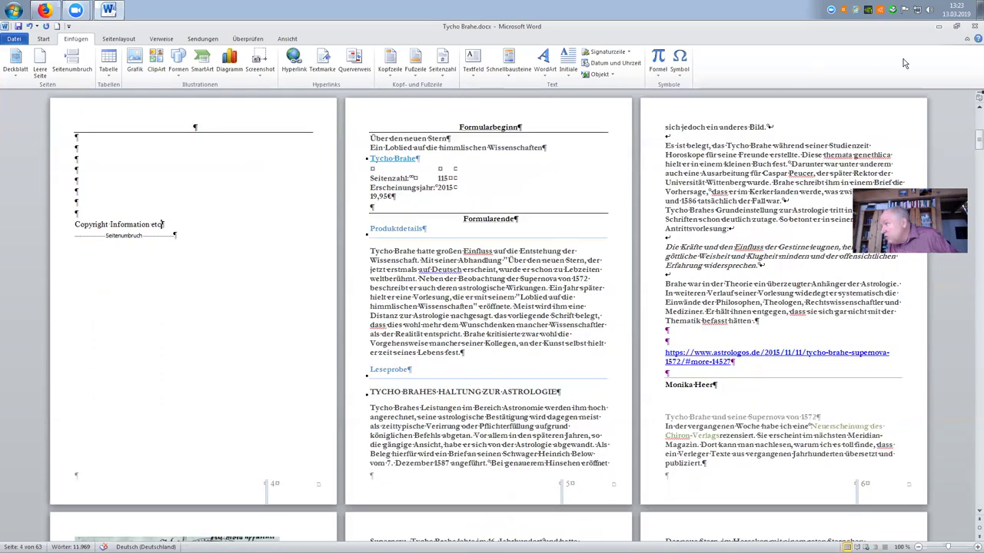
{"action": "left_click_drag", "start_coordinate": [976, 138], "coordinate": [974, 507]}
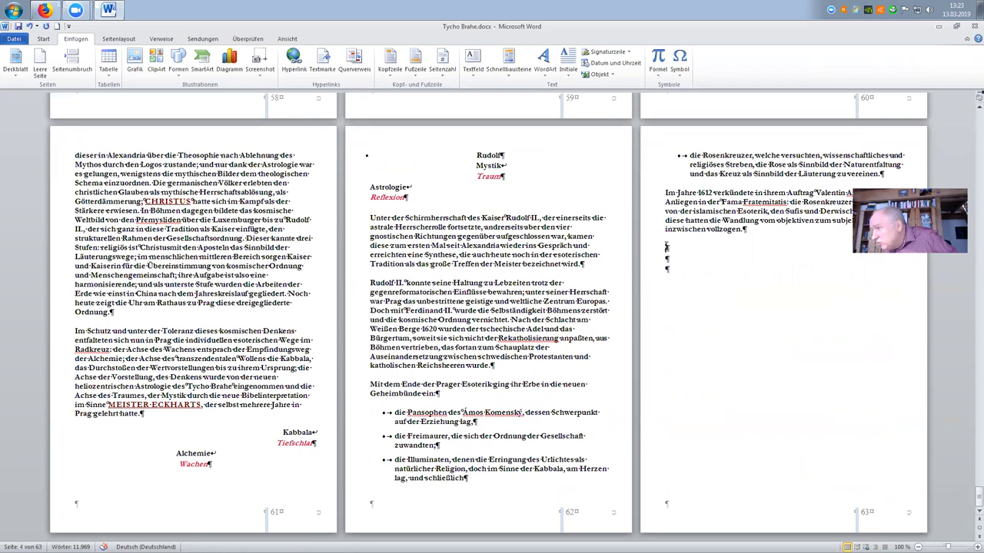
Add a page break after the manuscript's last paragraph and insert the Automatische Tabelle 1 table of contents on the new page
{"action": "left_click", "coordinate": [76, 65]}
{"action": "scroll", "coordinate": [223, 344], "scroll_direction": "down", "scroll_amount": 5}
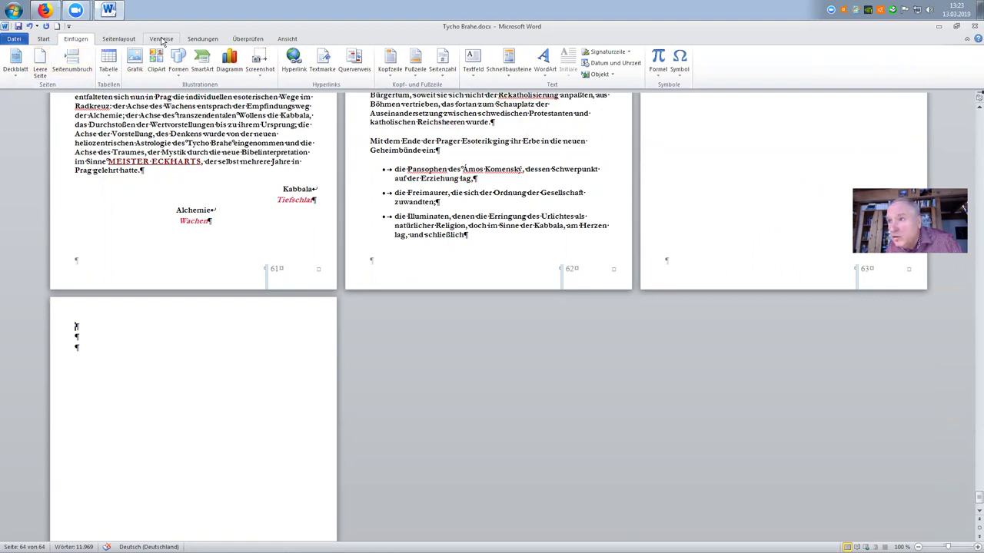
{"action": "left_click", "coordinate": [160, 38]}
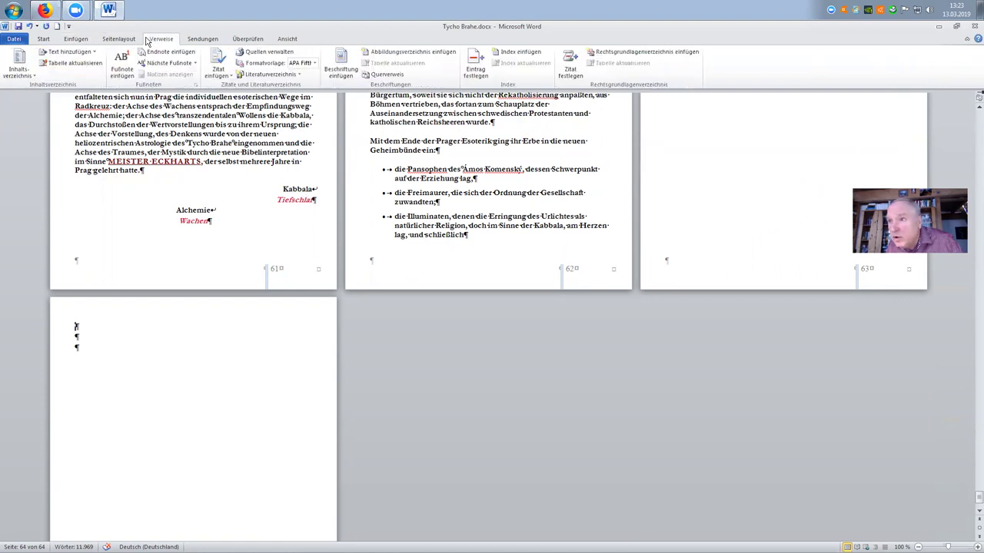
{"action": "left_click", "coordinate": [17, 68]}
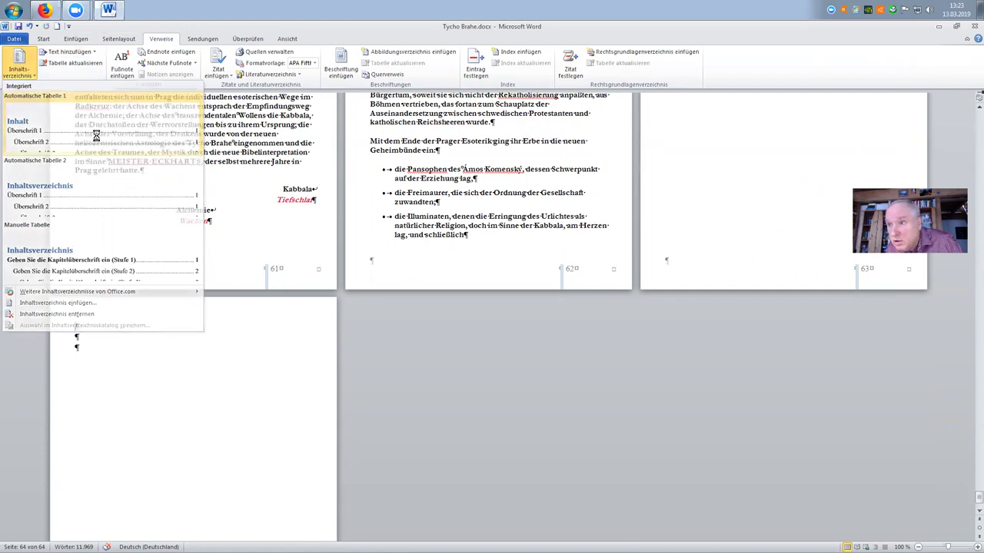
{"action": "left_click", "coordinate": [97, 136]}
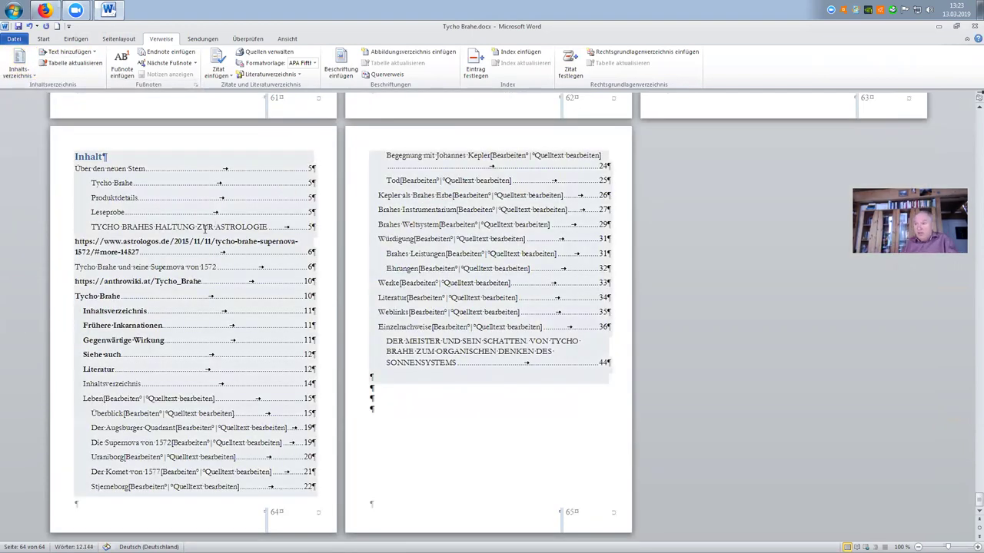
Insert three page breaks in the empty lines below the table of contents to add closing pages, and save the document
{"action": "left_click", "coordinate": [372, 388]}
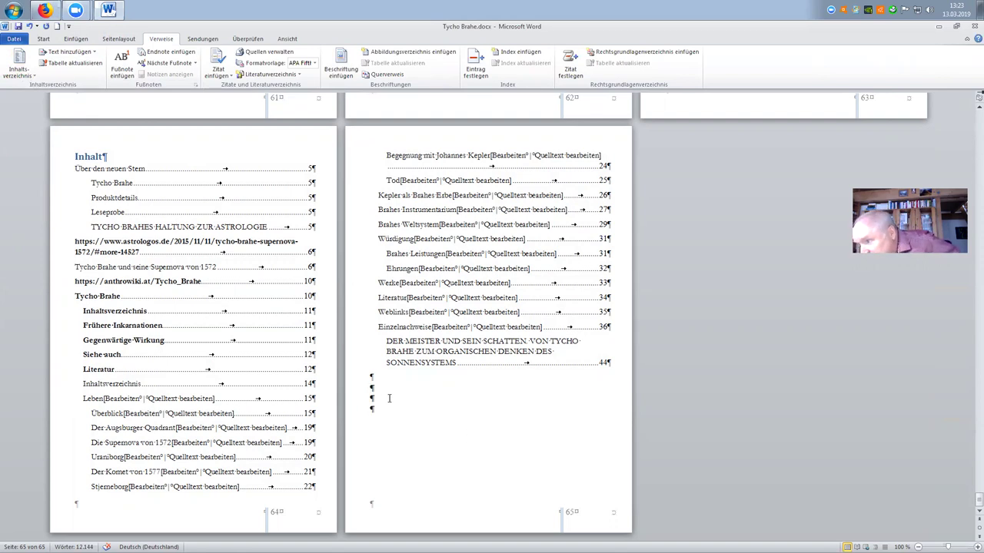
{"action": "left_click", "coordinate": [73, 40]}
{"action": "left_click", "coordinate": [70, 65]}
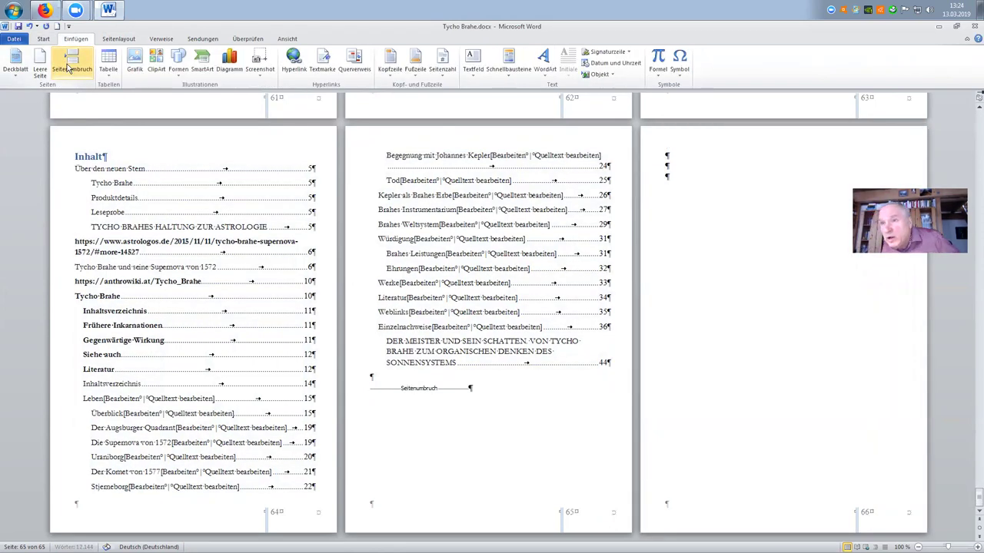
{"action": "left_click", "coordinate": [67, 63]}
{"action": "left_click", "coordinate": [67, 64]}
{"action": "scroll", "coordinate": [213, 211], "scroll_direction": "down", "scroll_amount": 5}
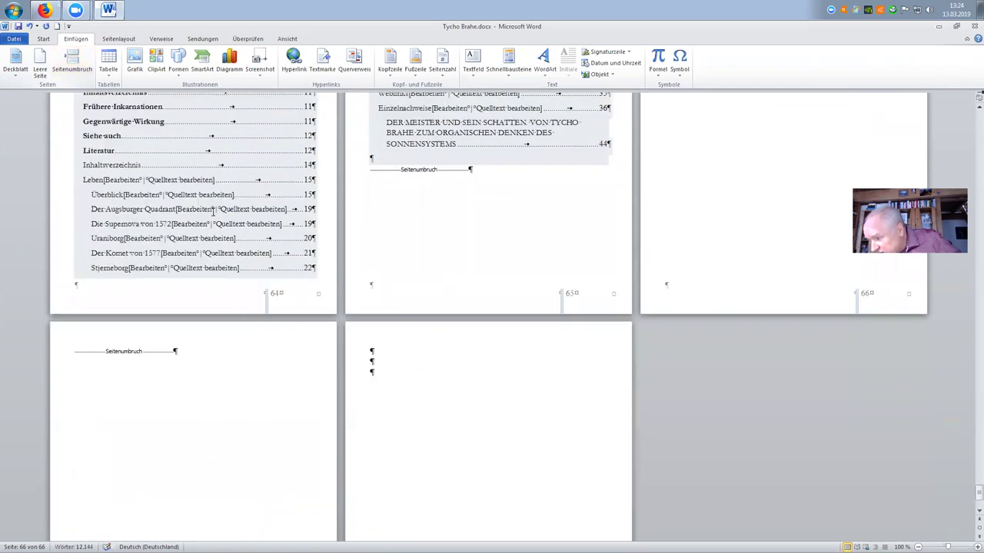
{"action": "scroll", "coordinate": [212, 212], "scroll_direction": "down", "scroll_amount": 4}
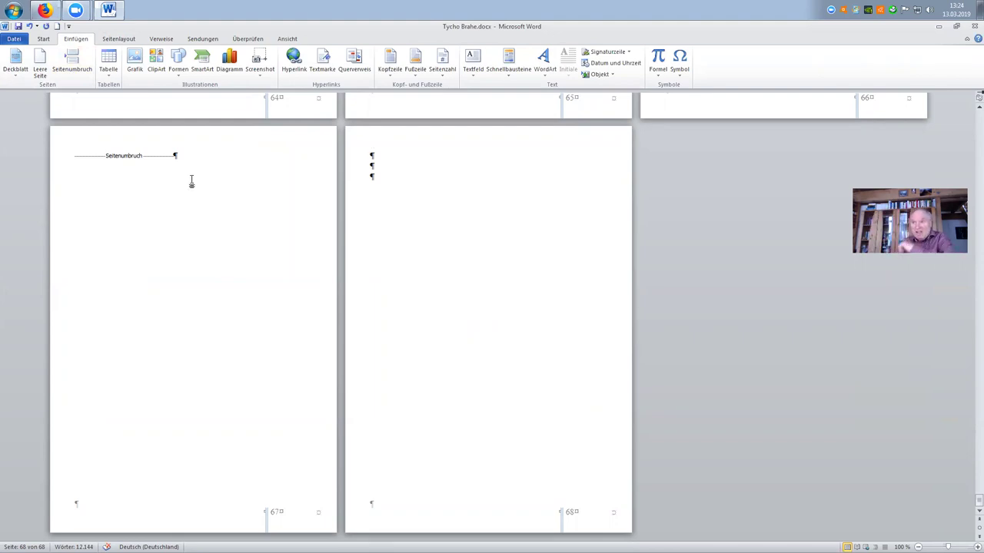
{"action": "left_click", "coordinate": [17, 26]}
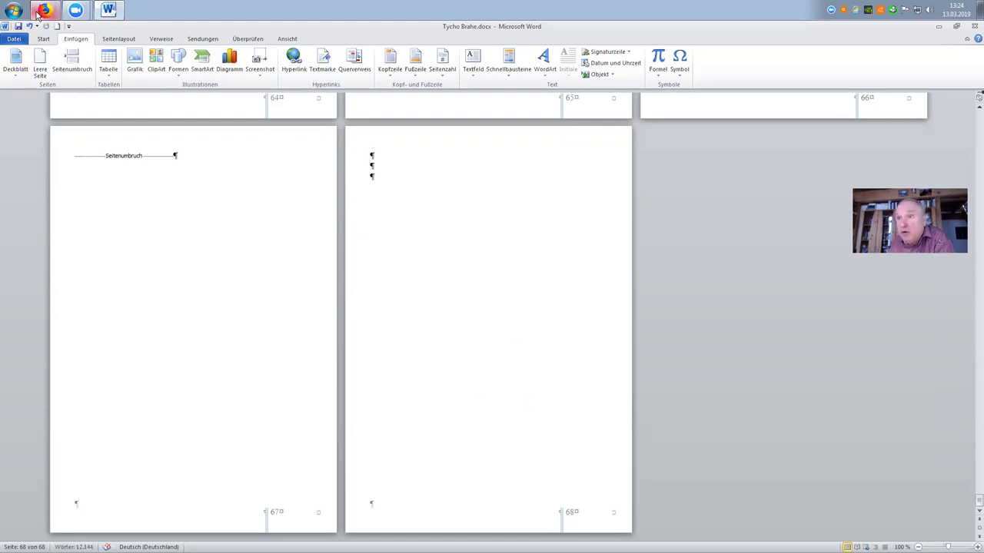
Launch PDF24 from the installed programs and minimize its launcher window
{"action": "left_click", "coordinate": [13, 10]}
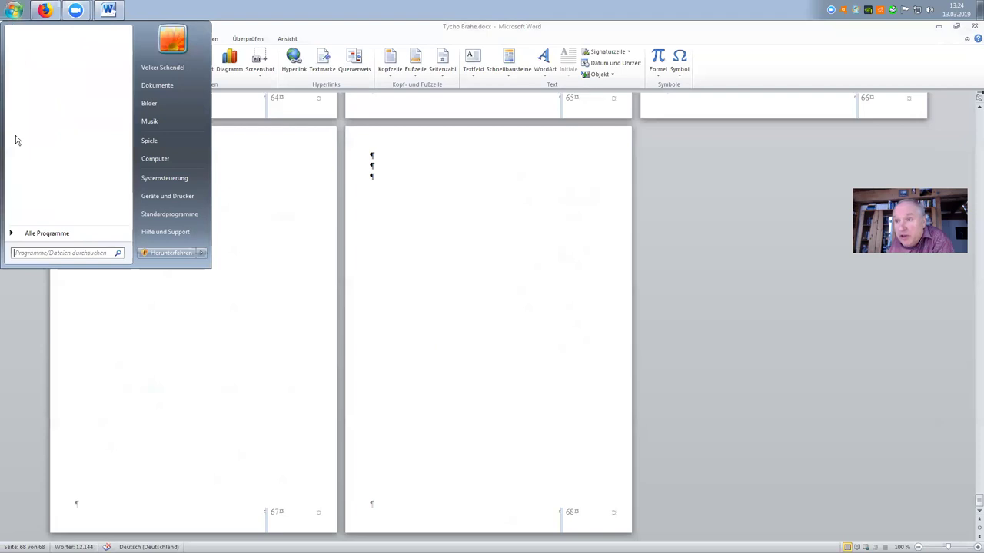
{"action": "left_click", "coordinate": [27, 235]}
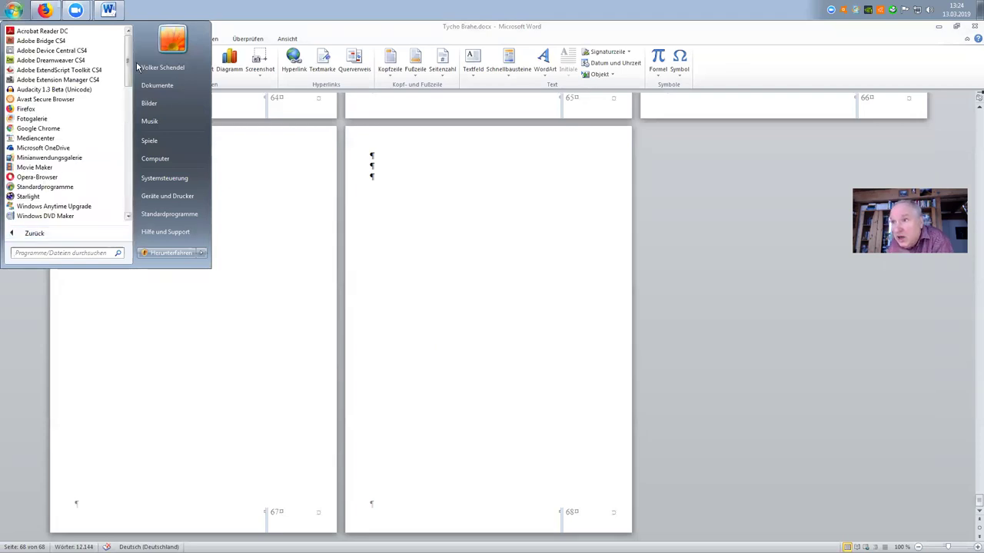
{"action": "left_click_drag", "start_coordinate": [130, 65], "coordinate": [130, 197]}
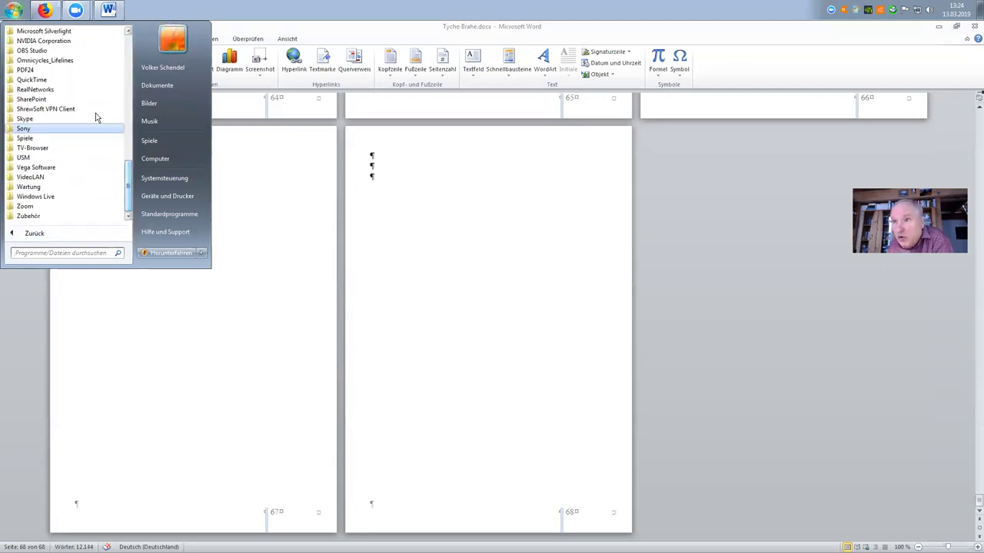
{"action": "left_click", "coordinate": [40, 71]}
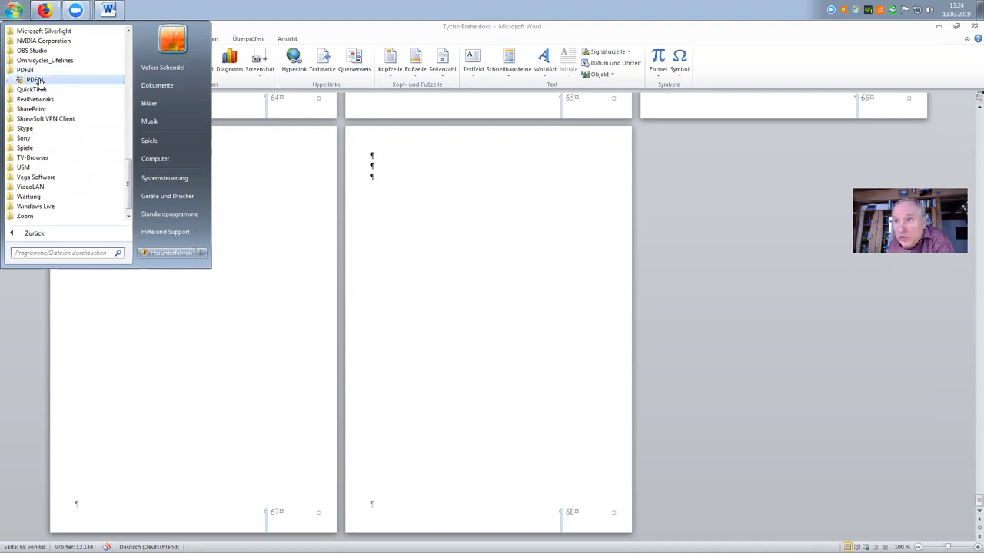
{"action": "left_click", "coordinate": [35, 80]}
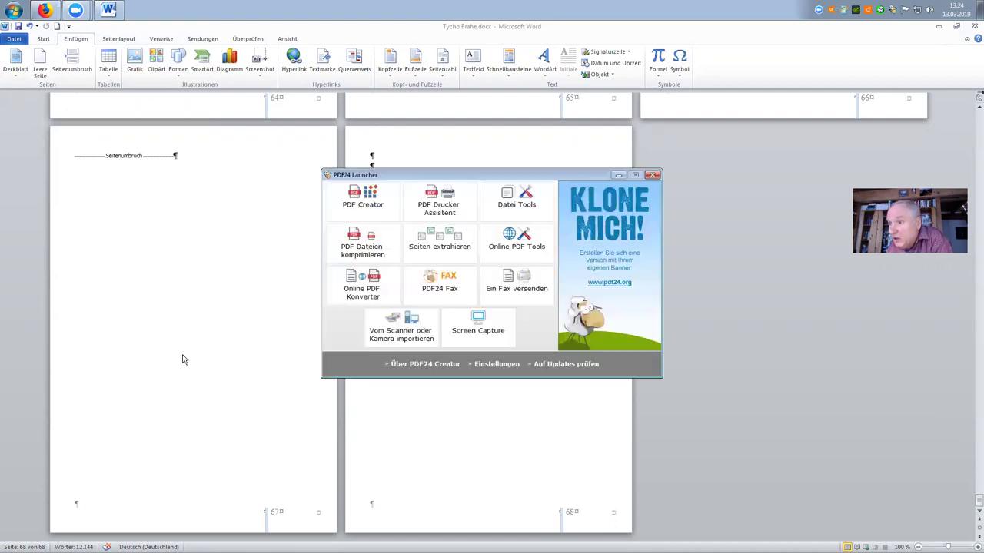
{"action": "left_click", "coordinate": [619, 175]}
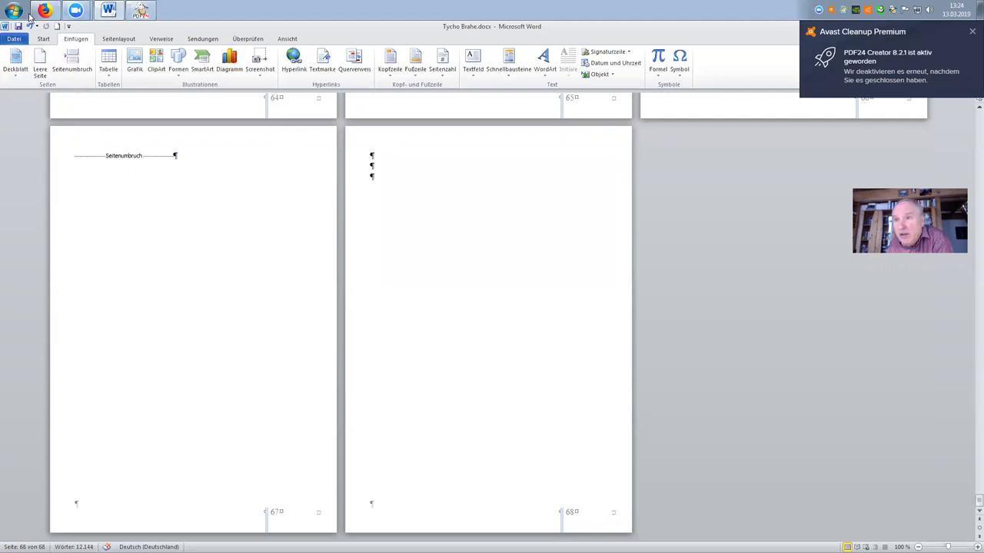
Print all pages of the manuscript to the PDF24 PDF printer
{"action": "left_click", "coordinate": [14, 39]}
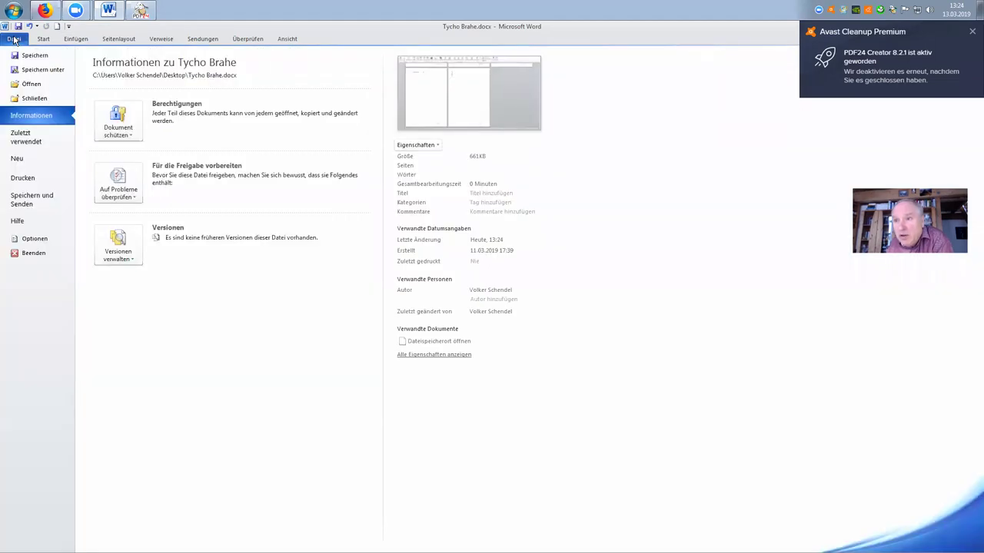
{"action": "left_click", "coordinate": [26, 180]}
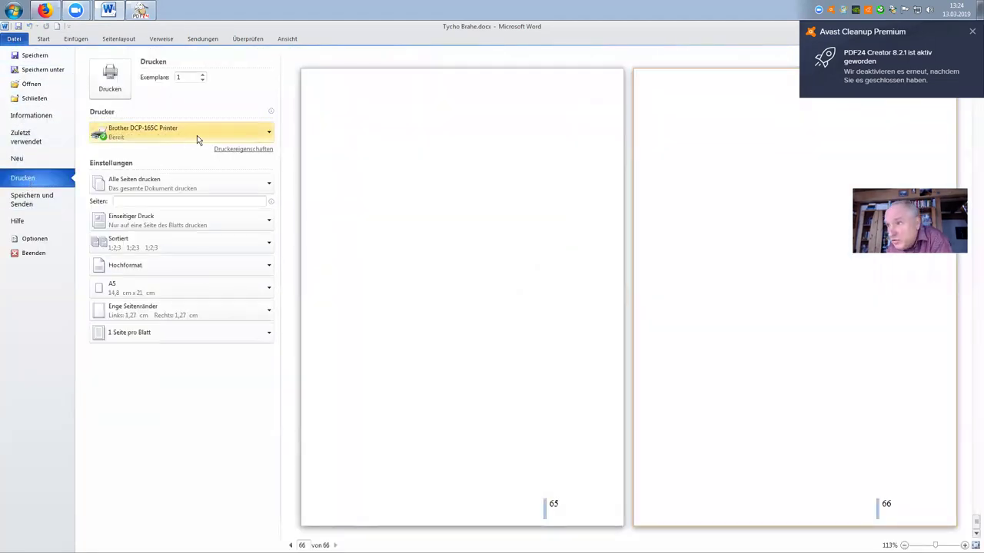
{"action": "left_click", "coordinate": [258, 137]}
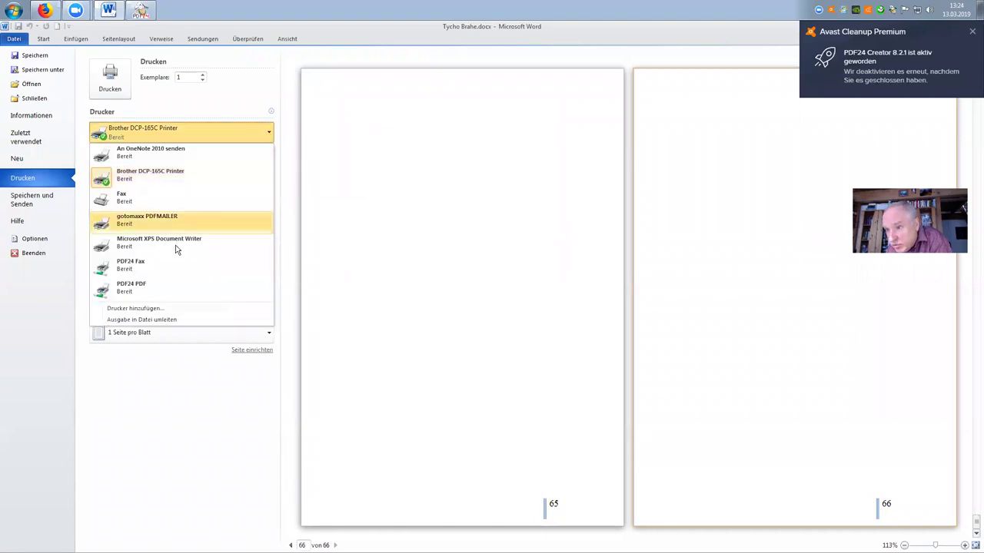
{"action": "left_click", "coordinate": [148, 288]}
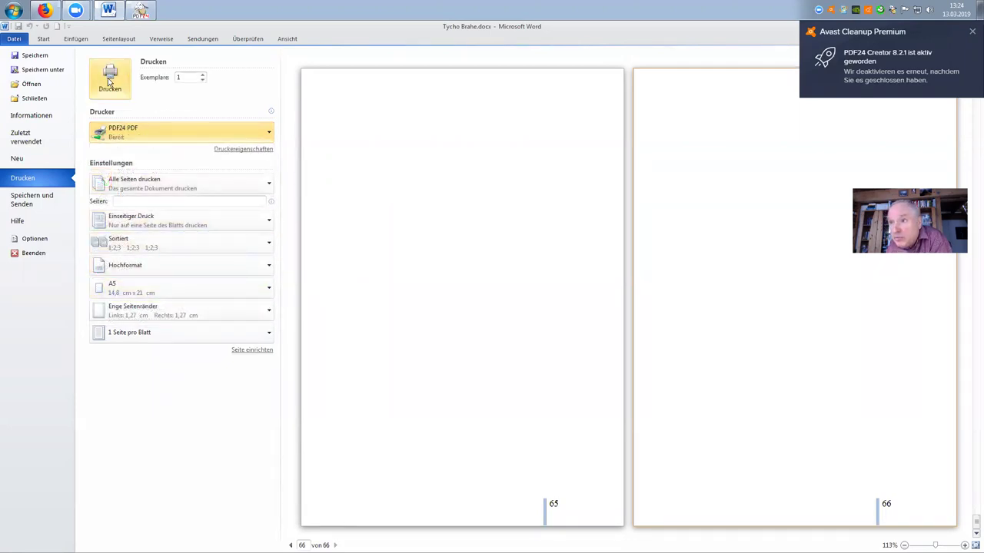
{"action": "left_click", "coordinate": [109, 80]}
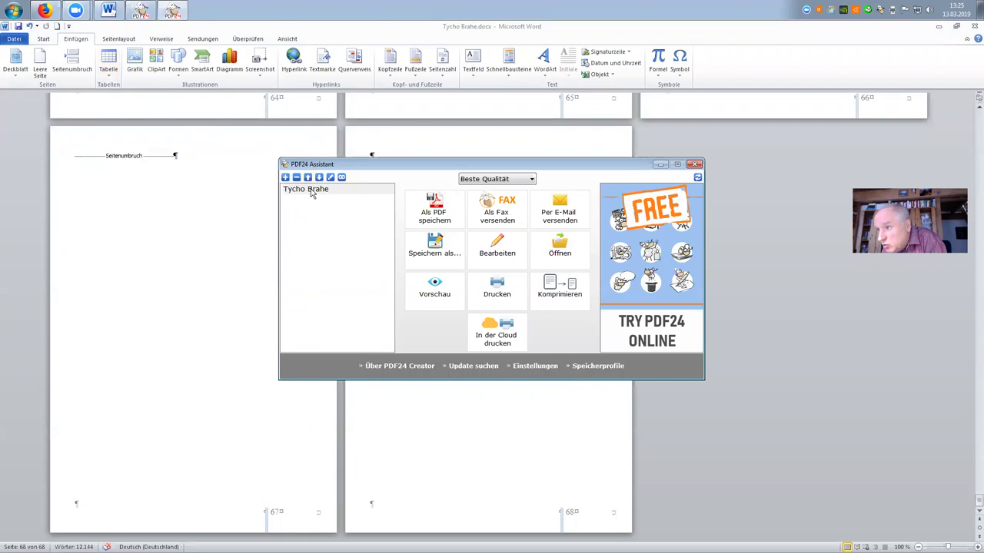
Save the printed output as Tycho Brahe.pdf on the Desktop, and close the Word document
{"action": "left_click", "coordinate": [439, 216]}
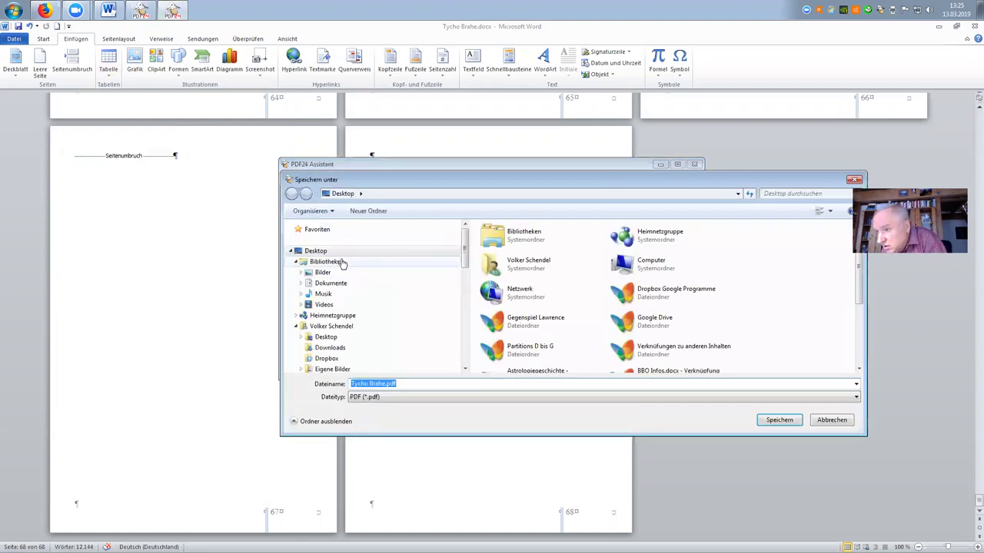
{"action": "left_click", "coordinate": [335, 252]}
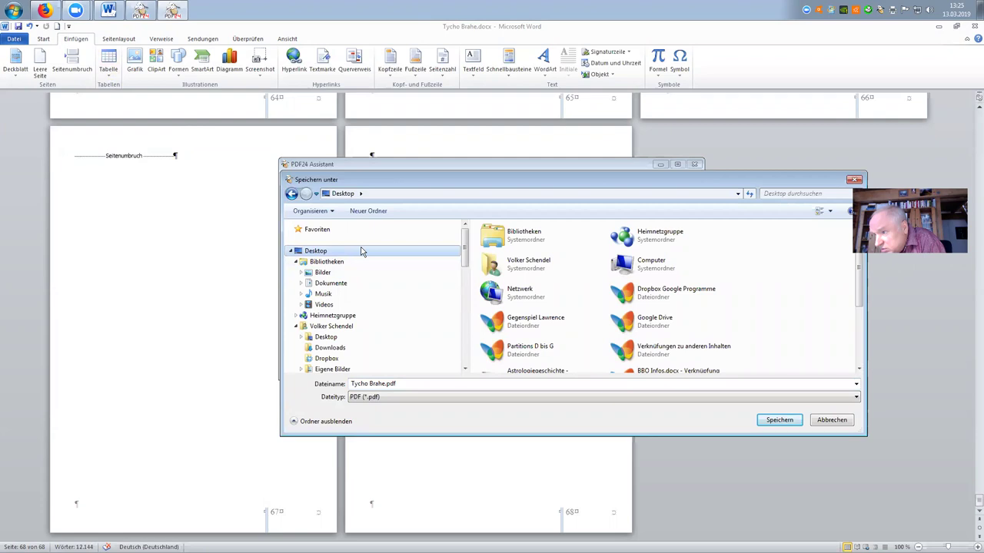
{"action": "left_click", "coordinate": [783, 422]}
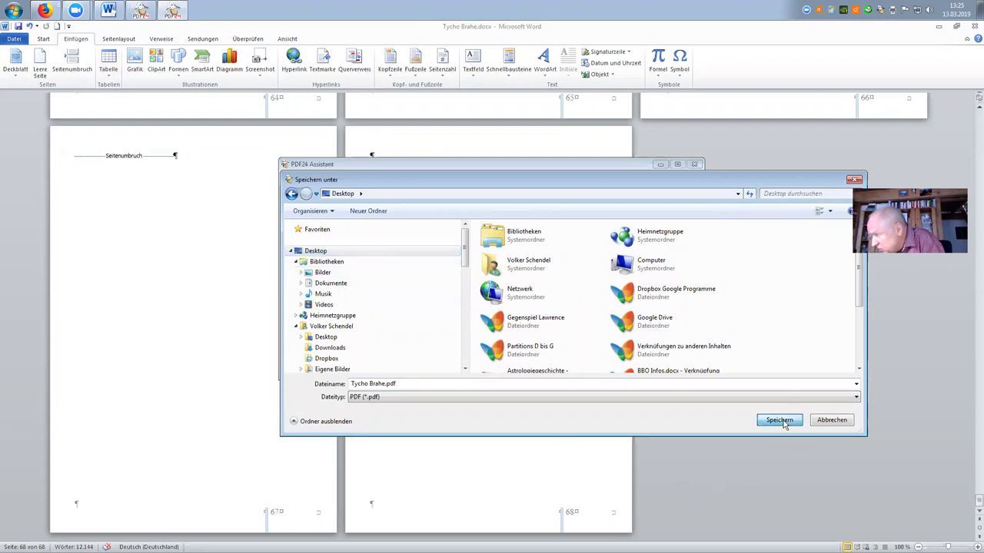
{"action": "left_click", "coordinate": [974, 26]}
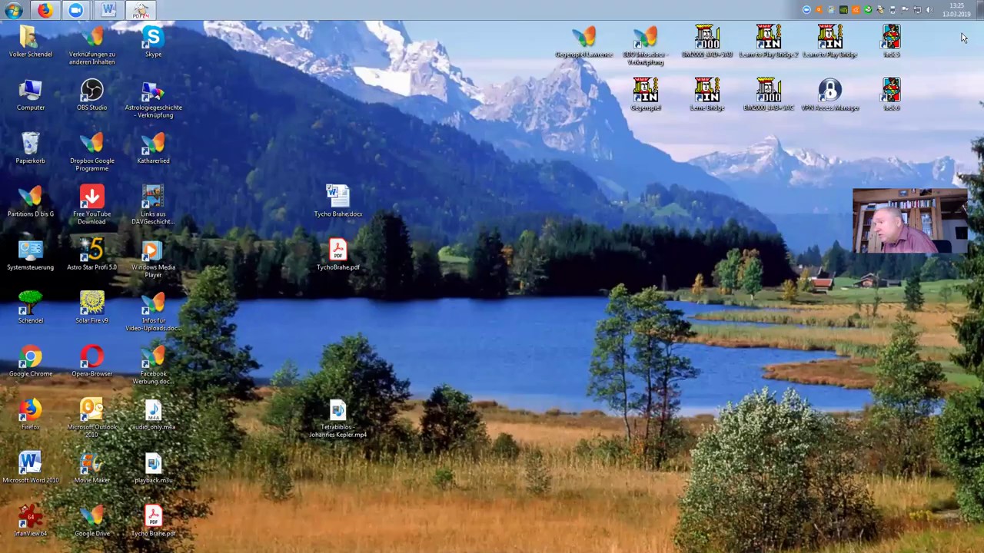
Separate Tycho Brahe.pdf and TychoBrahe.pdf on the desktop, and create a new folder there with its default name
{"action": "left_click_drag", "start_coordinate": [153, 529], "coordinate": [461, 313]}
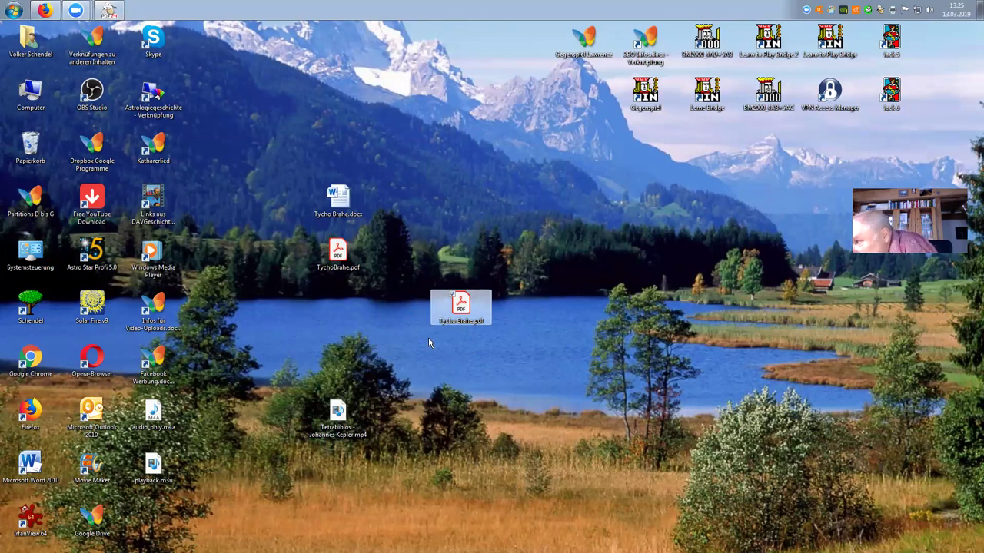
{"action": "left_click_drag", "start_coordinate": [338, 257], "coordinate": [399, 199]}
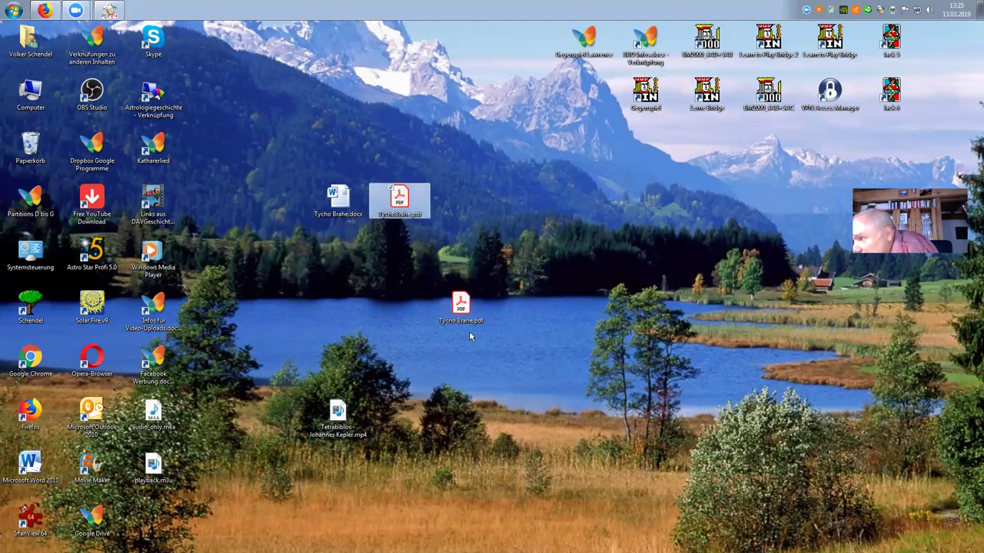
{"action": "right_click", "coordinate": [483, 203]}
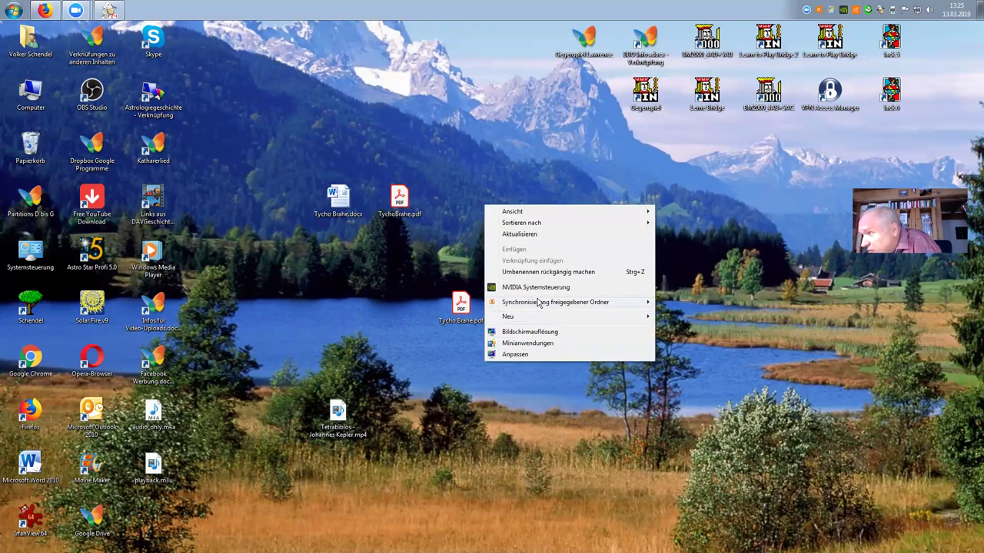
{"action": "mouse_move", "coordinate": [644, 317]}
{"action": "left_click", "coordinate": [677, 317]}
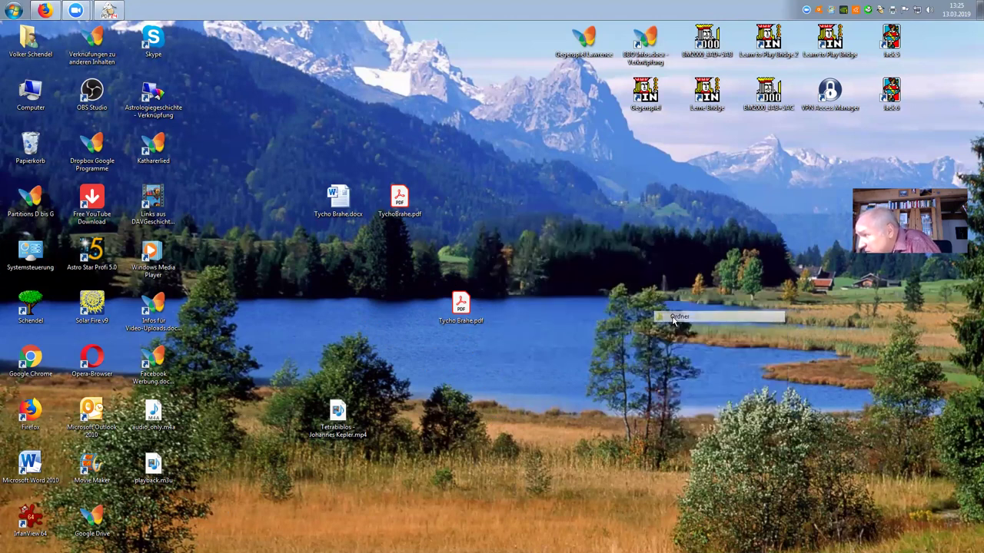
{"action": "key", "text": "Return"}
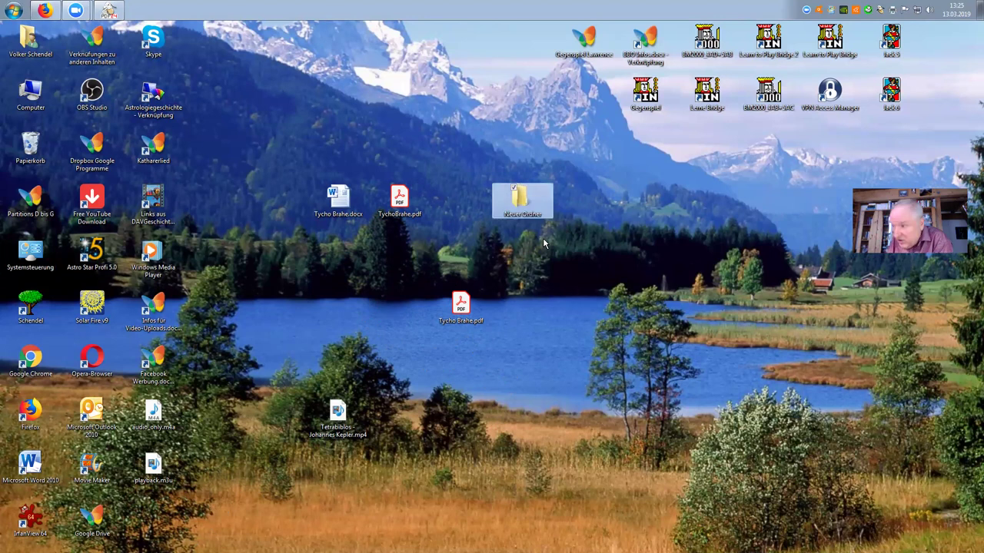
Move TychoBrahe.pdf, Tycho Brahe.docx, Tetrabiblos Johannes Kepler.mp4, playback.m3u and audio_only.m4a into the new desktop folder
{"action": "left_click_drag", "start_coordinate": [398, 201], "coordinate": [521, 201]}
{"action": "left_click_drag", "start_coordinate": [338, 199], "coordinate": [521, 202]}
{"action": "left_click_drag", "start_coordinate": [336, 419], "coordinate": [521, 201]}
{"action": "left_click_drag", "start_coordinate": [156, 478], "coordinate": [521, 201]}
{"action": "left_click_drag", "start_coordinate": [153, 415], "coordinate": [531, 203]}
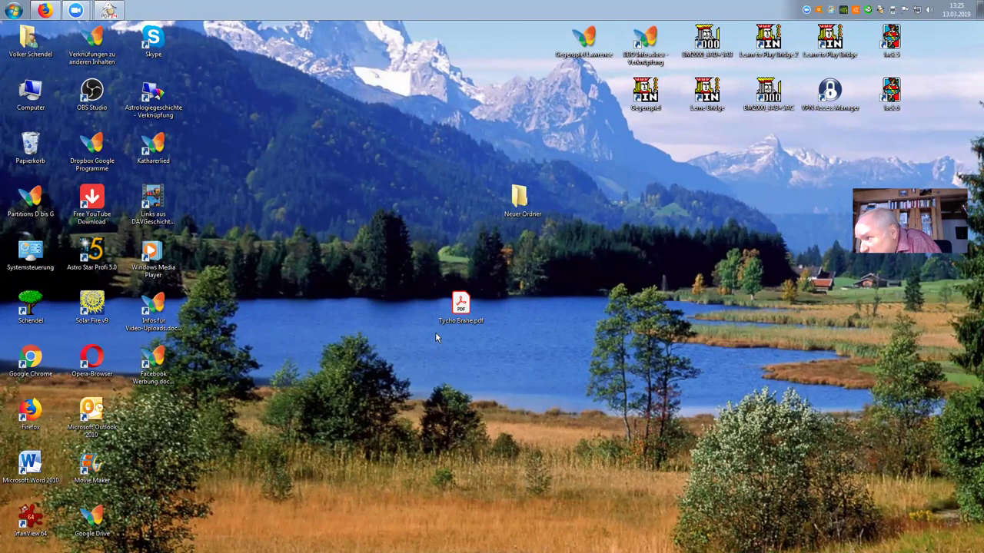
Open Tycho Brahe.pdf in Adobe Acrobat Reader DC to check its title page, and close it again
{"action": "left_click", "coordinate": [465, 321]}
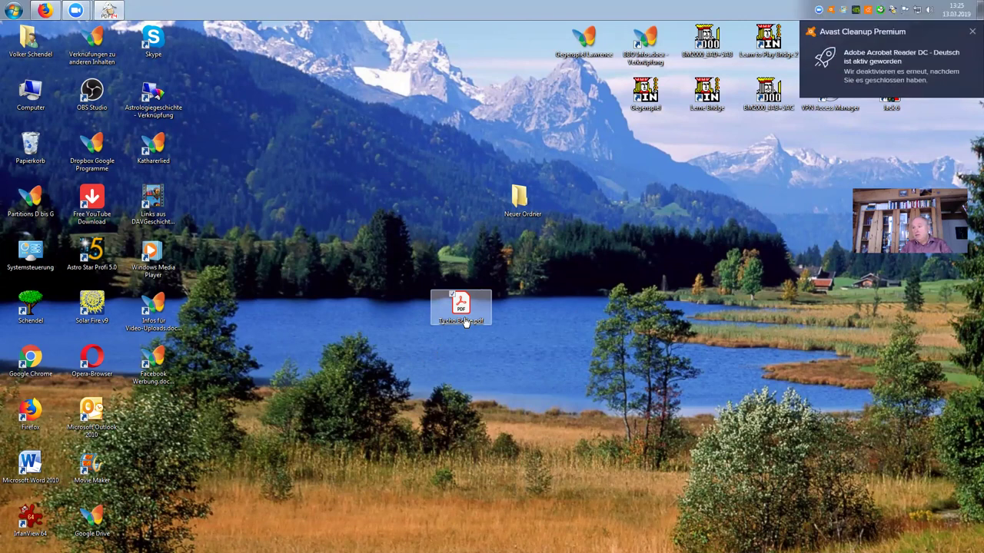
{"action": "double_click", "coordinate": [464, 323]}
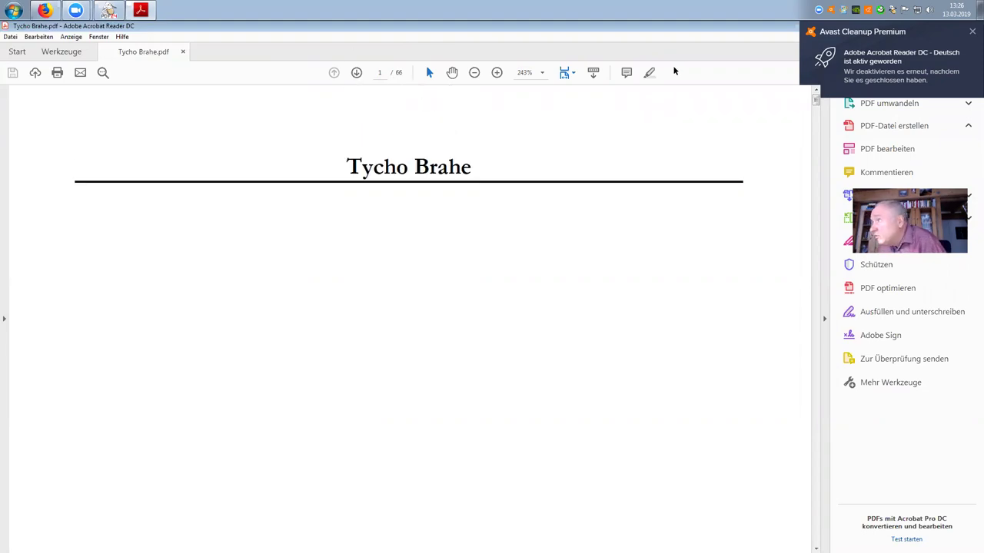
{"action": "left_click", "coordinate": [974, 30]}
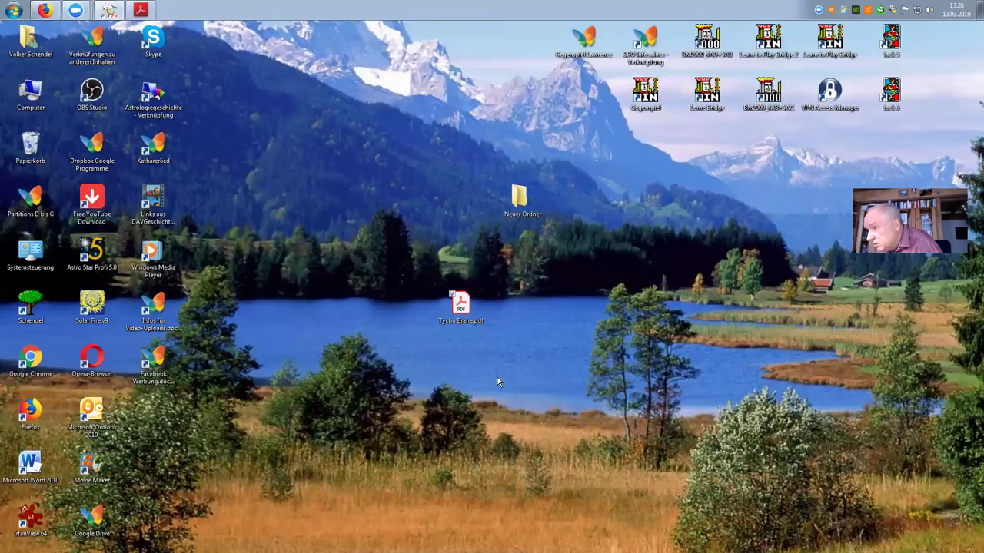
Delete Tycho Brahe.pdf from the desktop by moving it to the recycle bin
{"action": "right_click", "coordinate": [461, 304]}
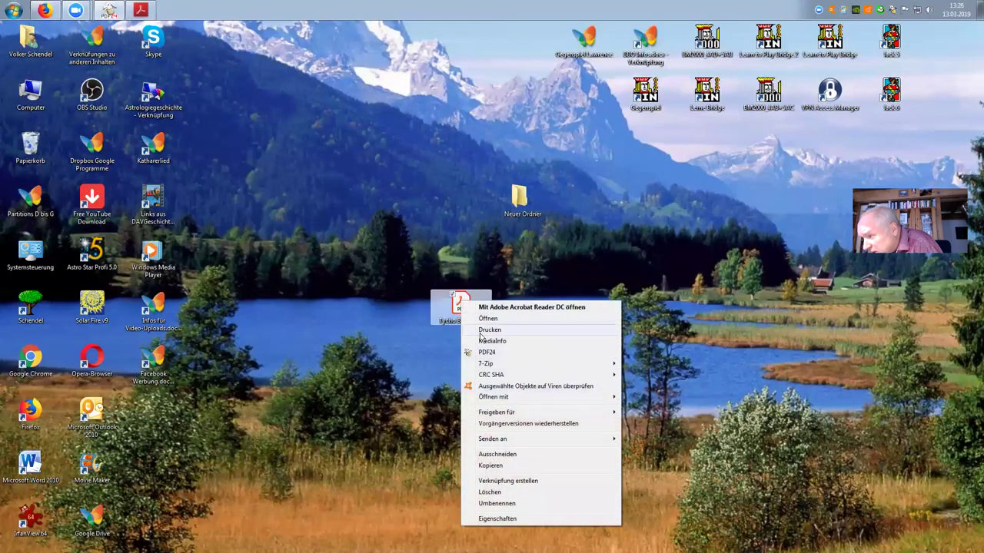
{"action": "left_click", "coordinate": [499, 493]}
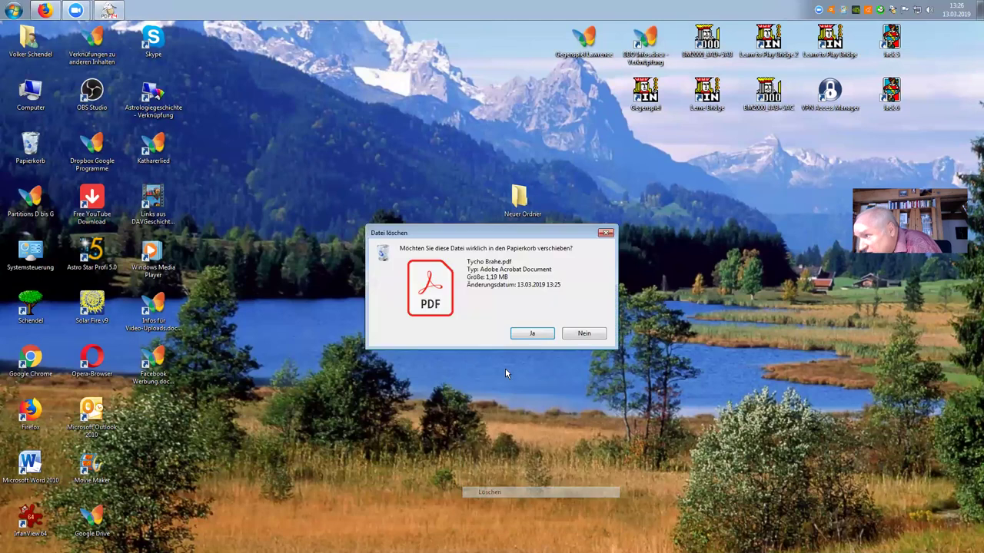
{"action": "left_click", "coordinate": [528, 336]}
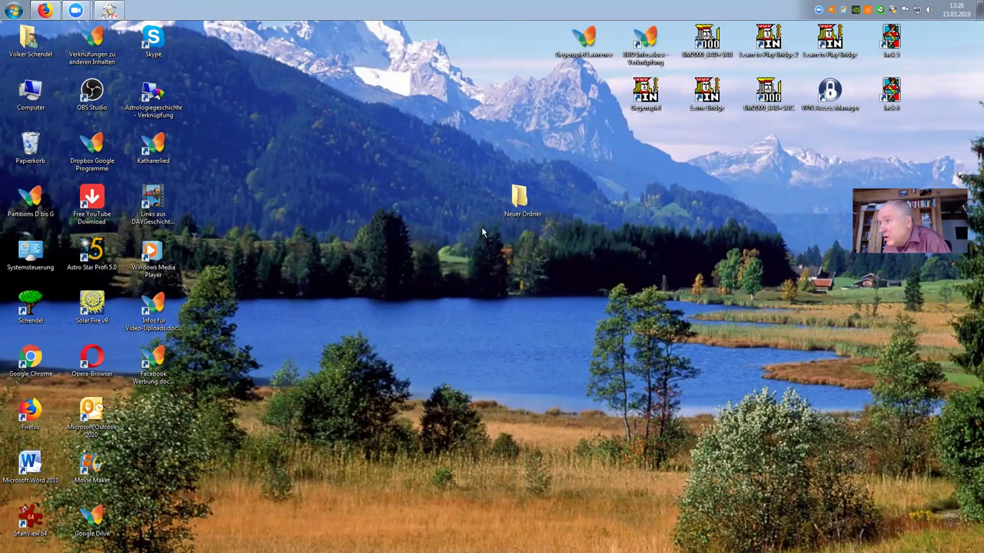
Open Tycho Brahe.docx from the new desktop folder in Word
{"action": "left_click", "coordinate": [523, 201]}
{"action": "double_click", "coordinate": [522, 199]}
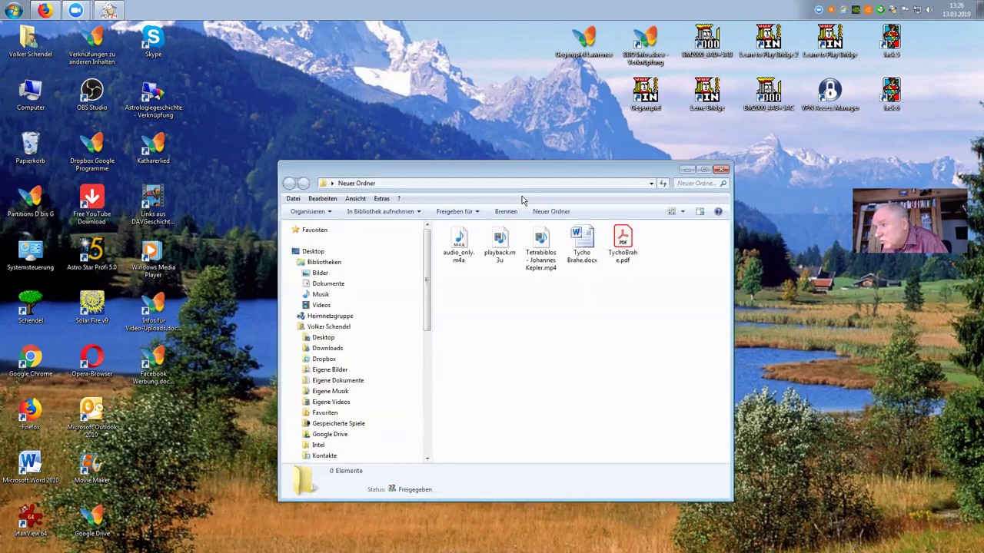
{"action": "double_click", "coordinate": [582, 243]}
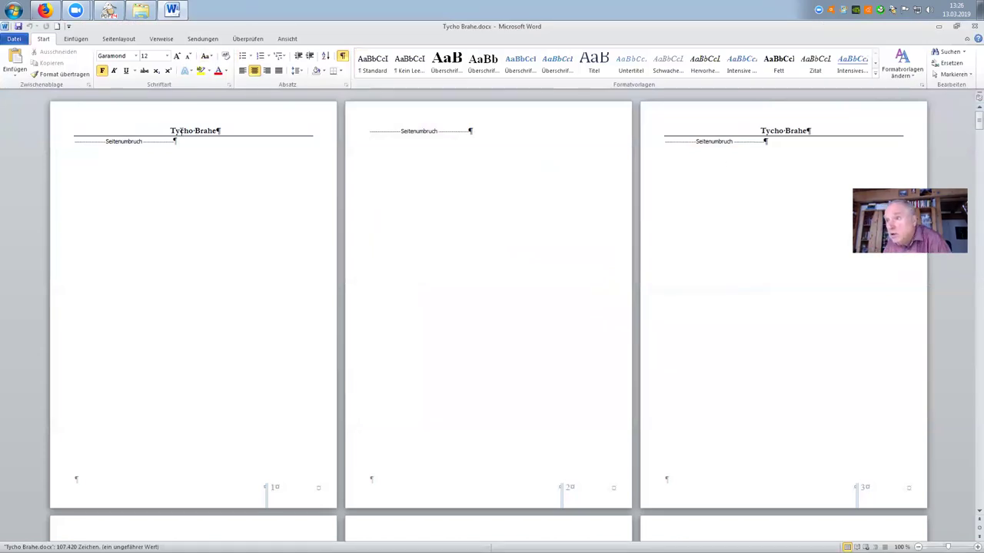
Insert a row of hyphens in the first empty paragraph of the manuscript's last page, page 68
{"action": "scroll", "coordinate": [581, 282], "scroll_direction": "down", "scroll_amount": 8}
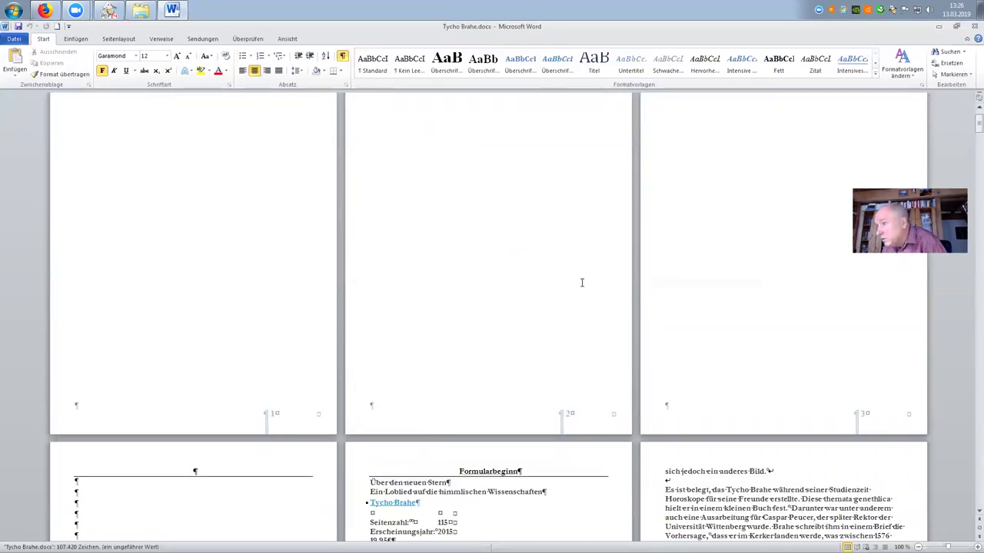
{"action": "scroll", "coordinate": [564, 327], "scroll_direction": "down", "scroll_amount": 8}
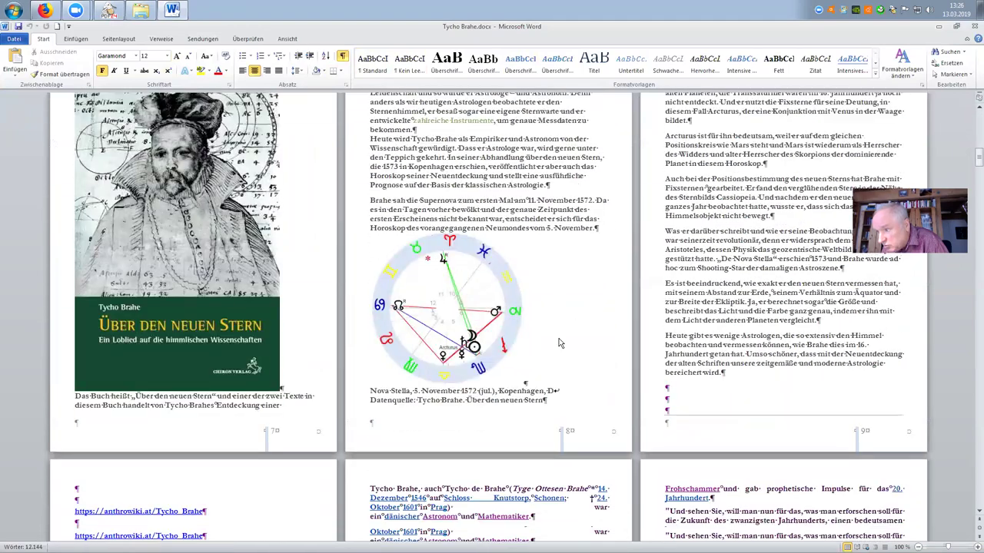
{"action": "left_click_drag", "start_coordinate": [975, 168], "coordinate": [975, 532]}
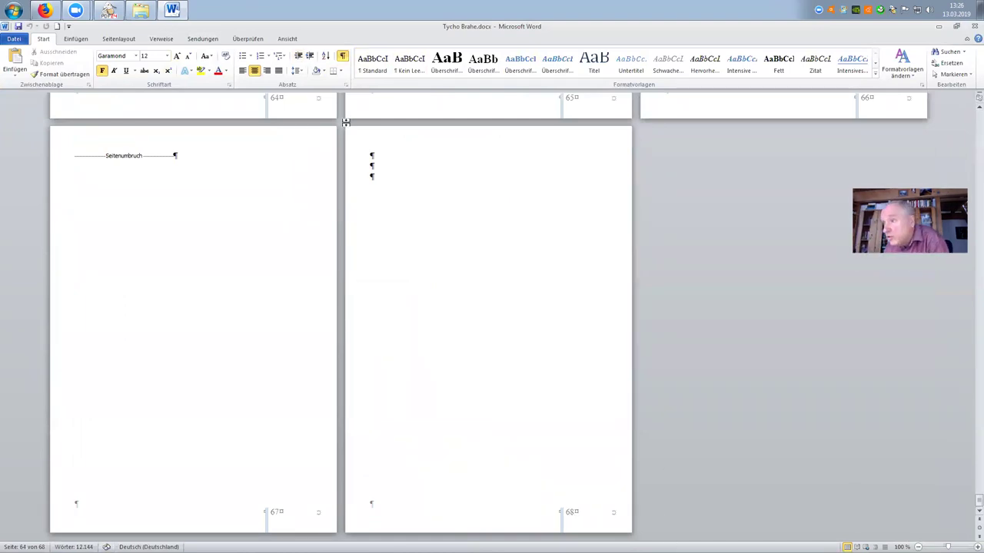
{"action": "left_click", "coordinate": [376, 145]}
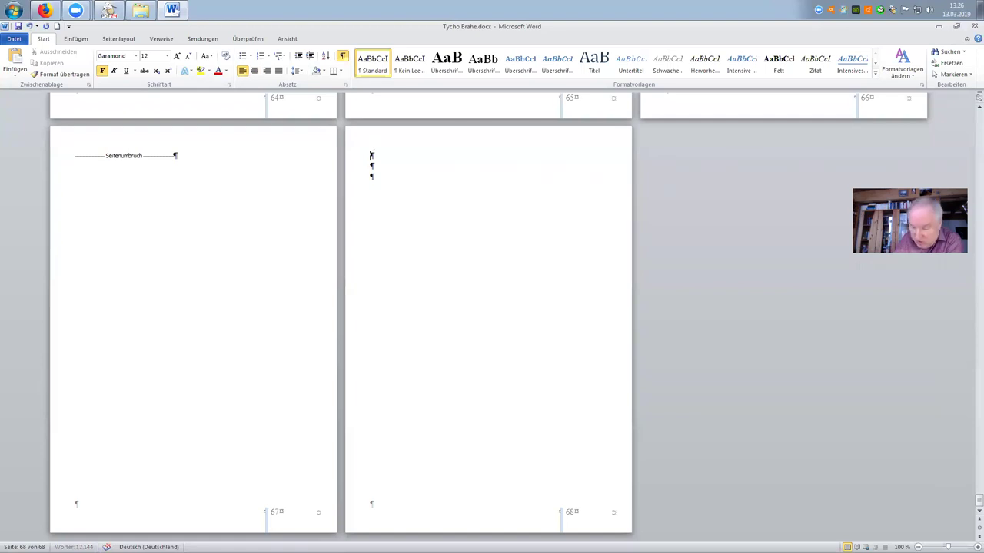
{"action": "key", "text": "ctrl+v"}
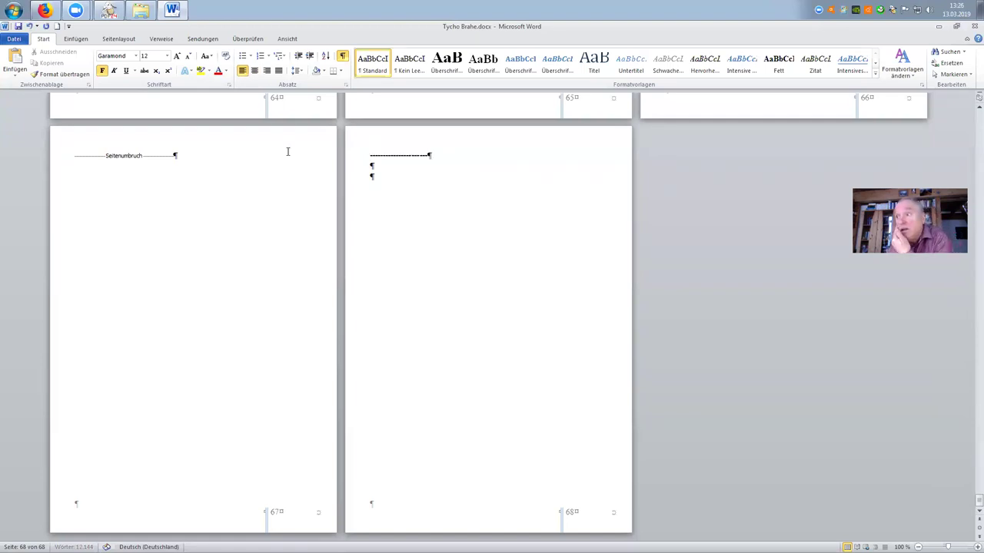
Print the whole Tycho Brahe.docx manuscript to the PDF24 PDF printer
{"action": "left_click", "coordinate": [13, 40]}
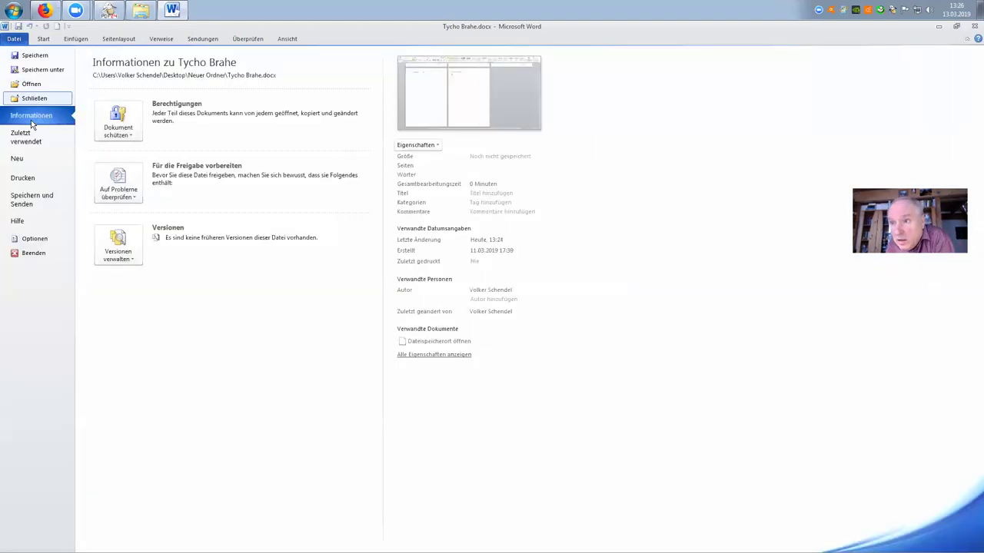
{"action": "left_click", "coordinate": [27, 182]}
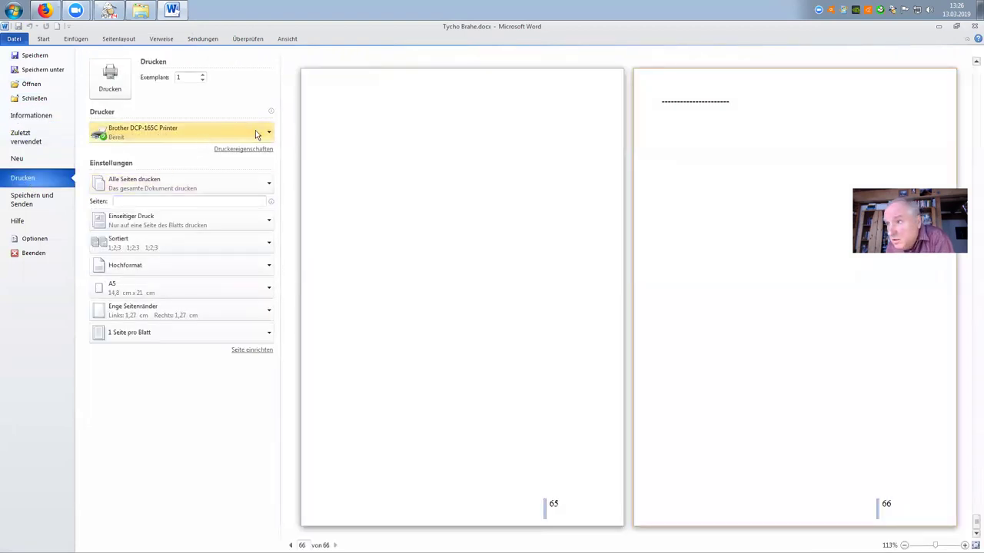
{"action": "left_click", "coordinate": [266, 133]}
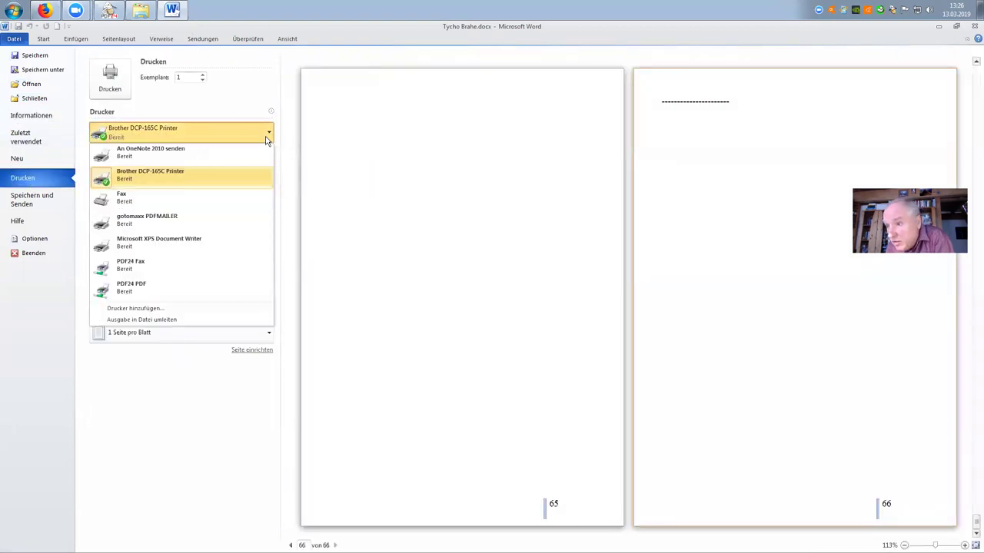
{"action": "left_click", "coordinate": [165, 288]}
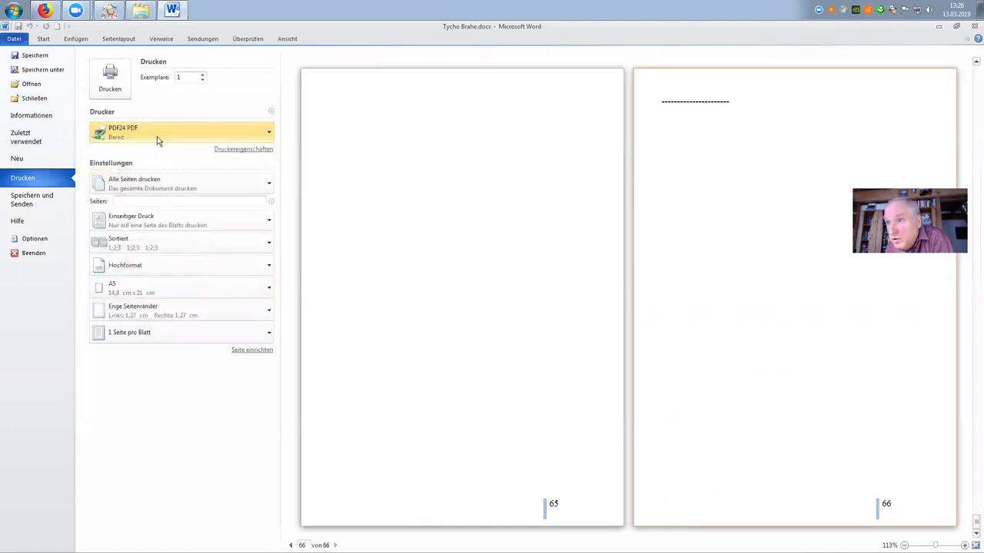
{"action": "left_click", "coordinate": [109, 85]}
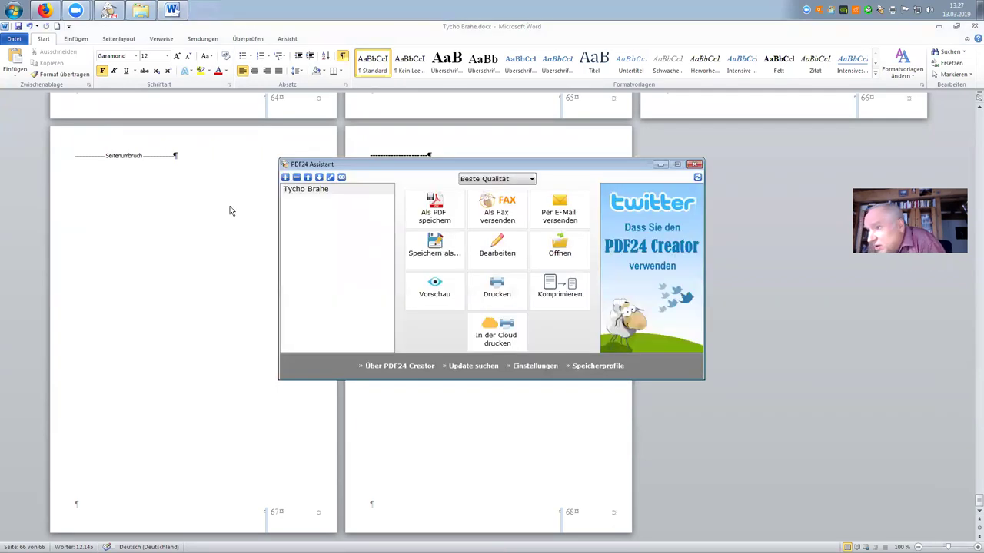
Save the printed output as BoD Pdf Tycho Brahe.pdf on the Desktop
{"action": "left_click", "coordinate": [438, 212]}
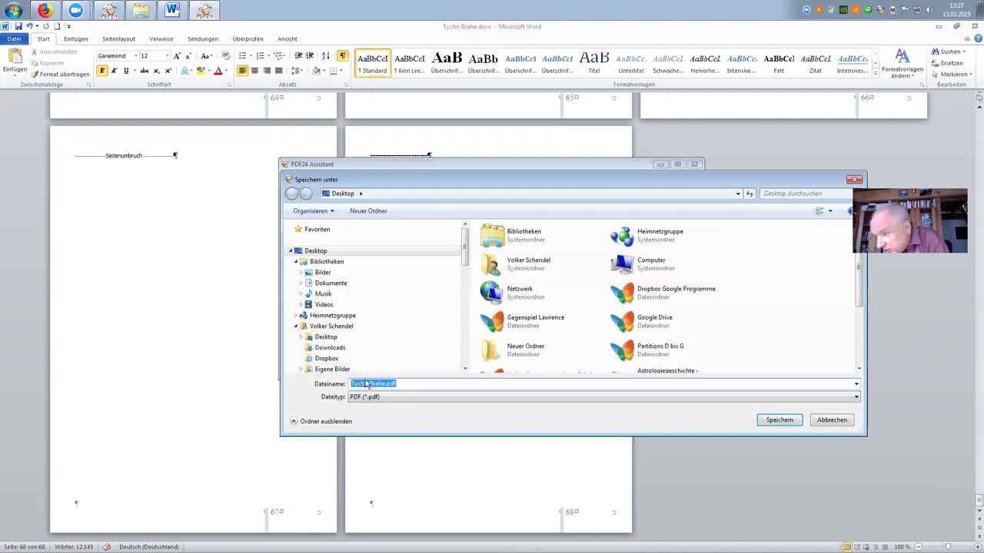
{"action": "left_click", "coordinate": [352, 383]}
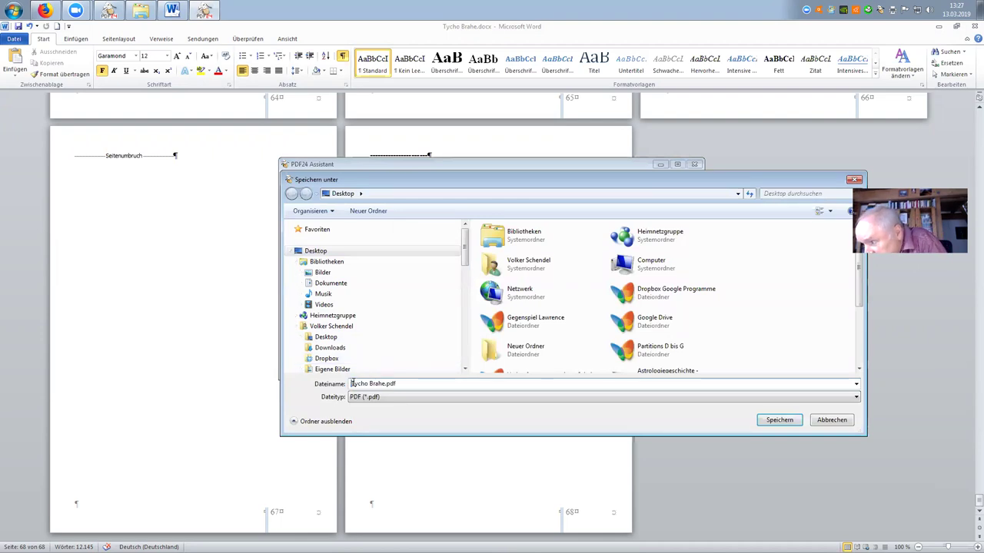
{"action": "type", "text": "BoD P"}
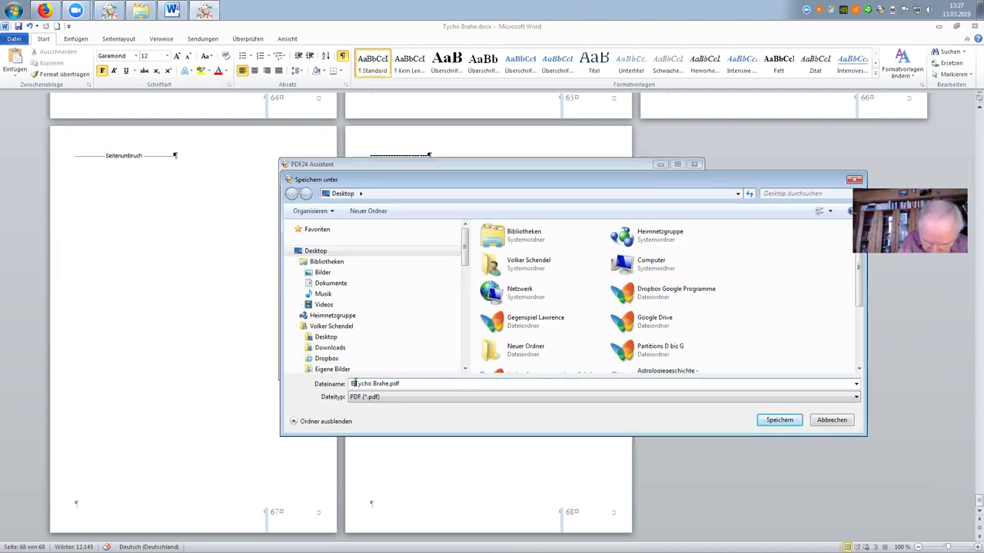
{"action": "type", "text": "df"}
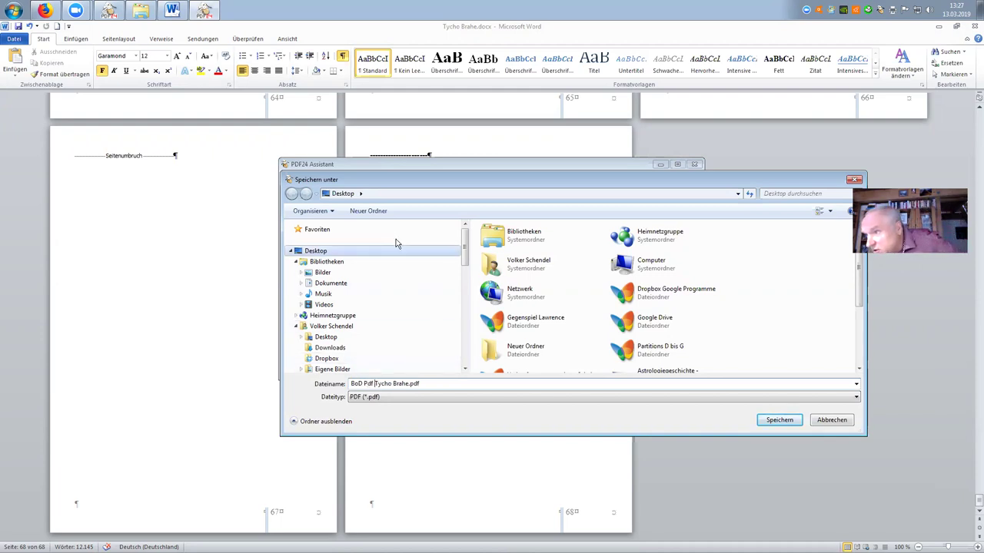
{"action": "left_click", "coordinate": [351, 252]}
{"action": "left_click", "coordinate": [779, 421]}
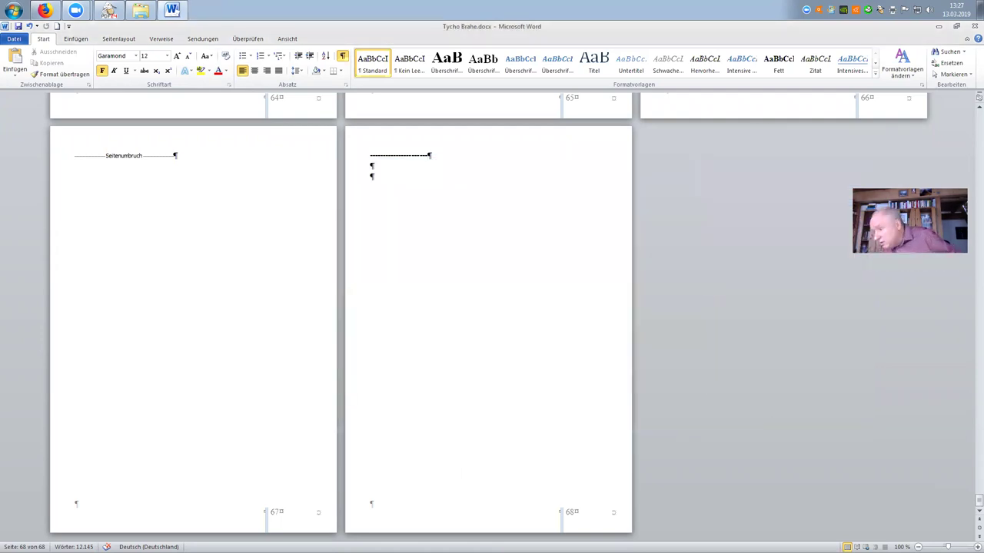
Close Tycho Brahe.docx with its changes saved, and close the folder window
{"action": "left_click", "coordinate": [974, 25]}
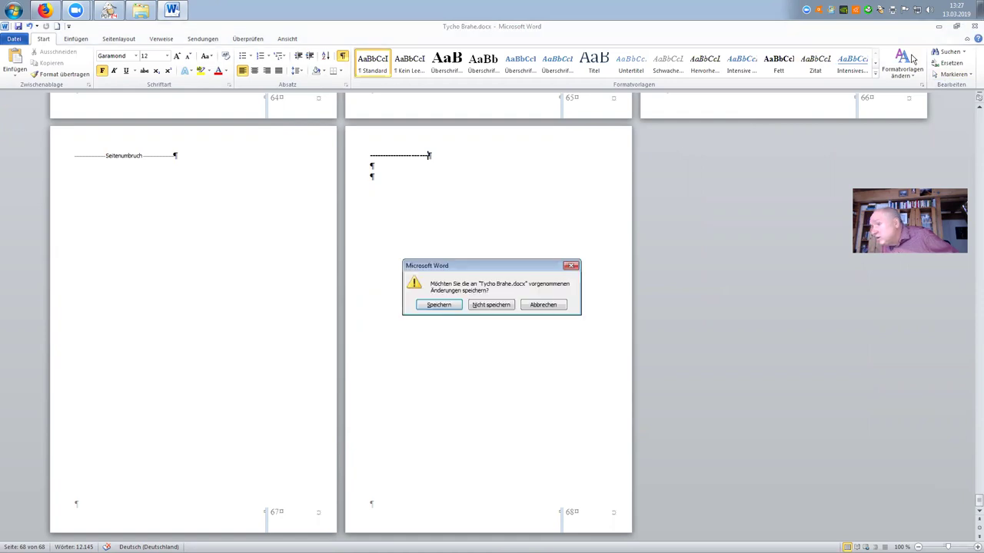
{"action": "left_click", "coordinate": [434, 306]}
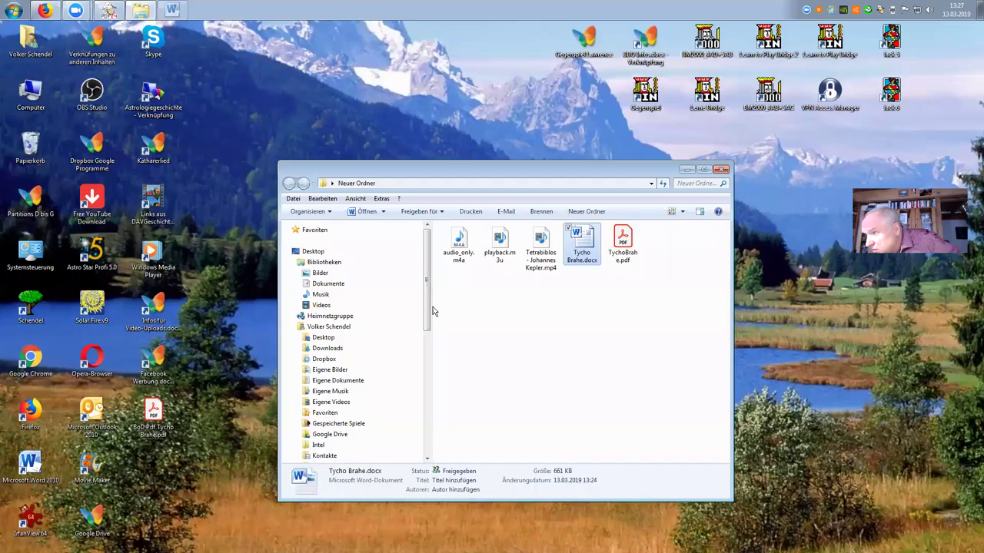
{"action": "left_click", "coordinate": [721, 169]}
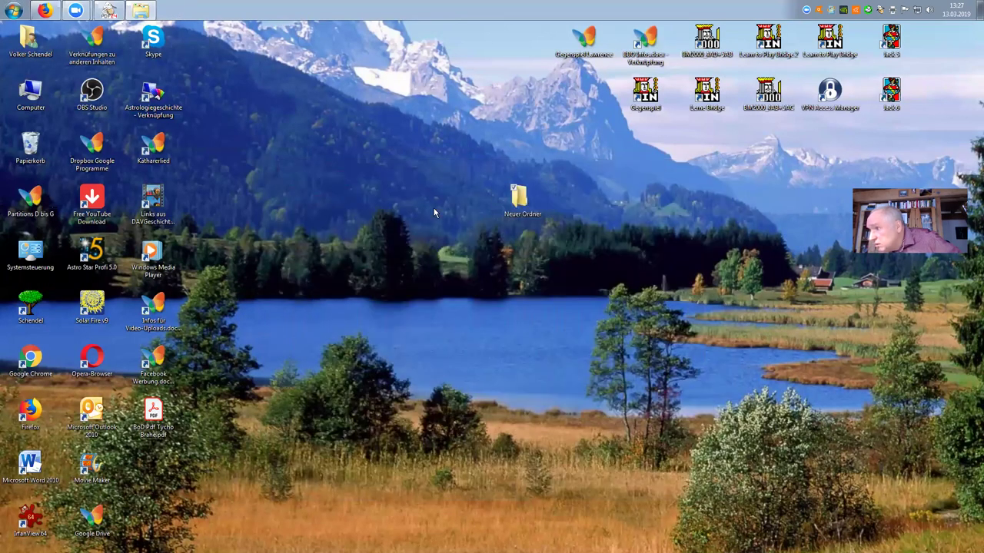
Move BoD Pdf Tycho Brahe.pdf to a free area of the desktop and open it
{"action": "left_click_drag", "start_coordinate": [154, 415], "coordinate": [339, 258]}
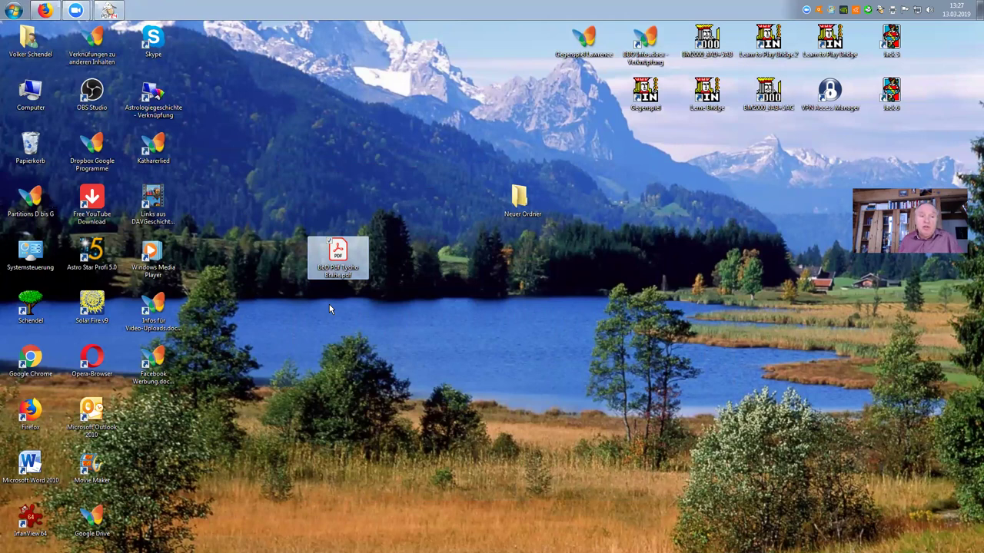
{"action": "double_click", "coordinate": [339, 256]}
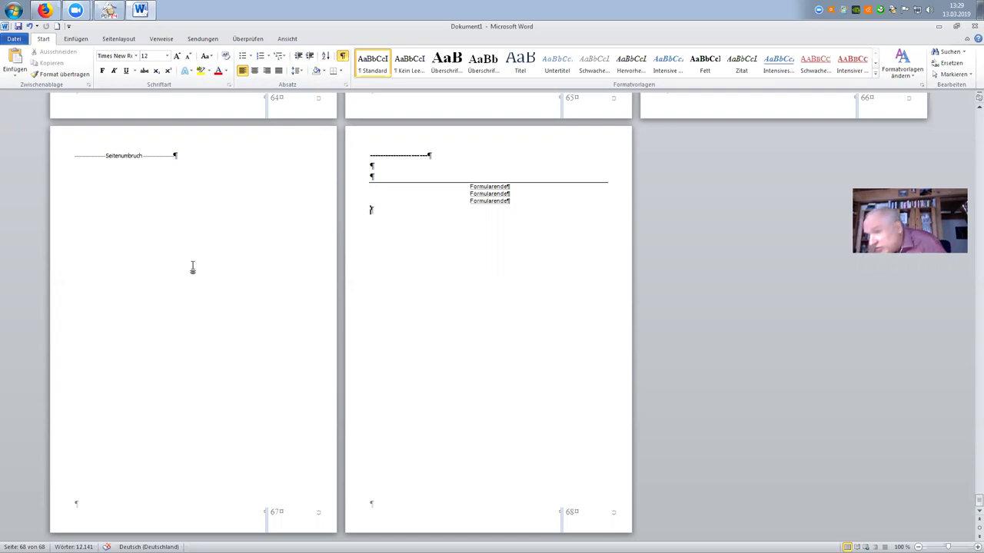
Print the whole unsaved Dokument1 to the PDF24 PDF printer
{"action": "left_click", "coordinate": [16, 40]}
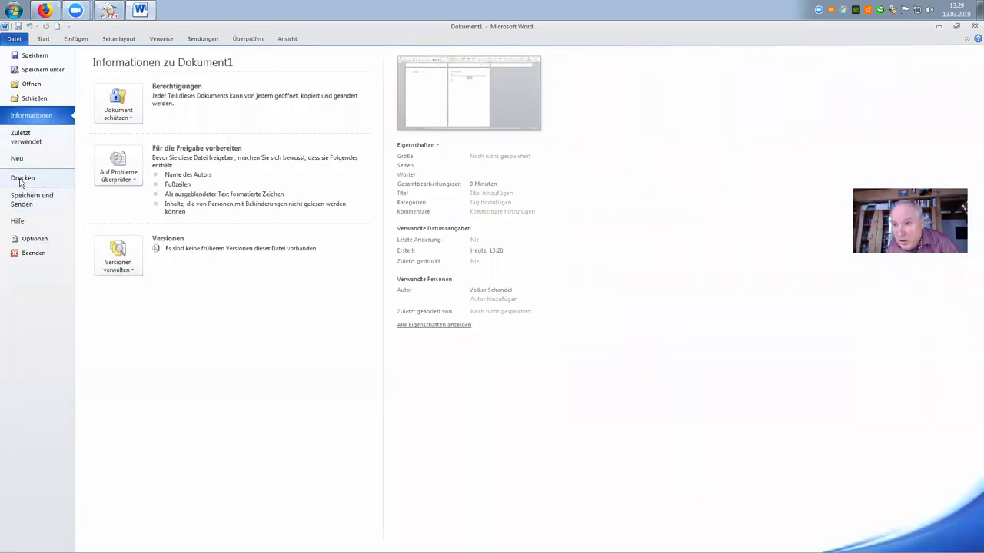
{"action": "left_click", "coordinate": [21, 177]}
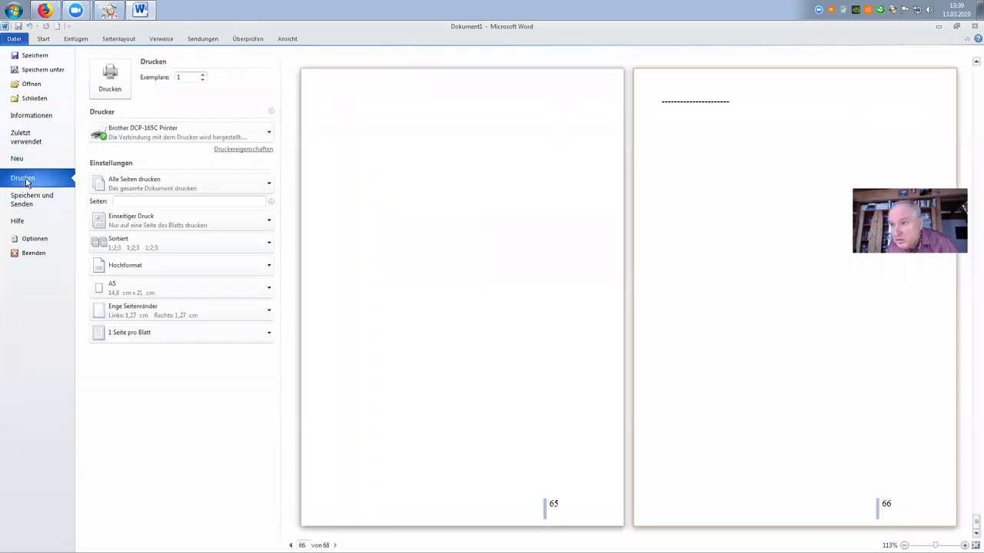
{"action": "left_click", "coordinate": [266, 135]}
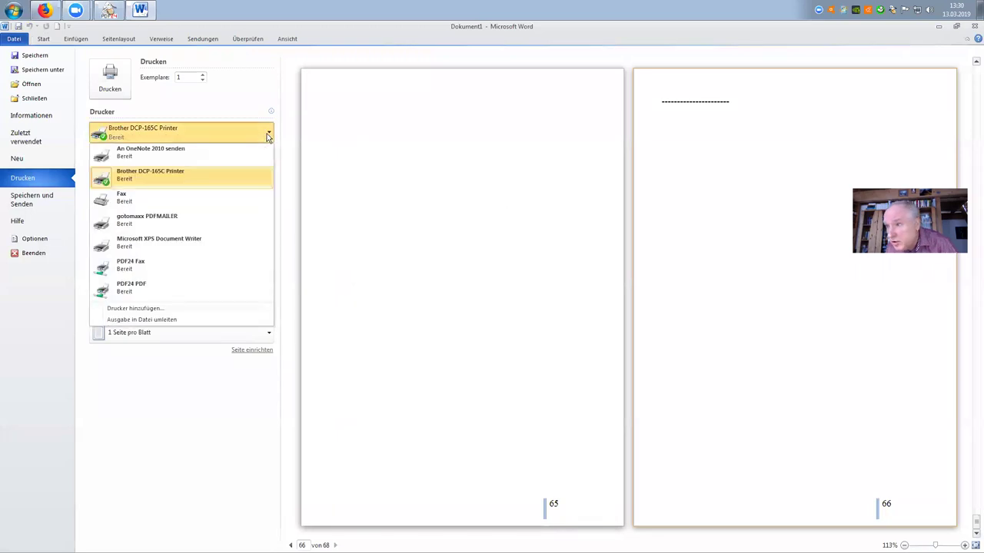
{"action": "left_click", "coordinate": [147, 293]}
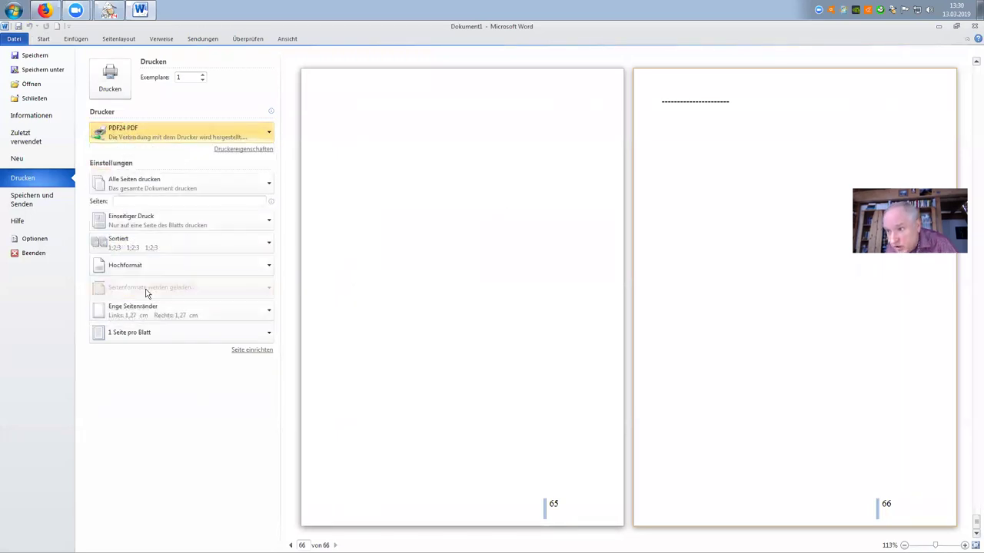
{"action": "left_click", "coordinate": [110, 82]}
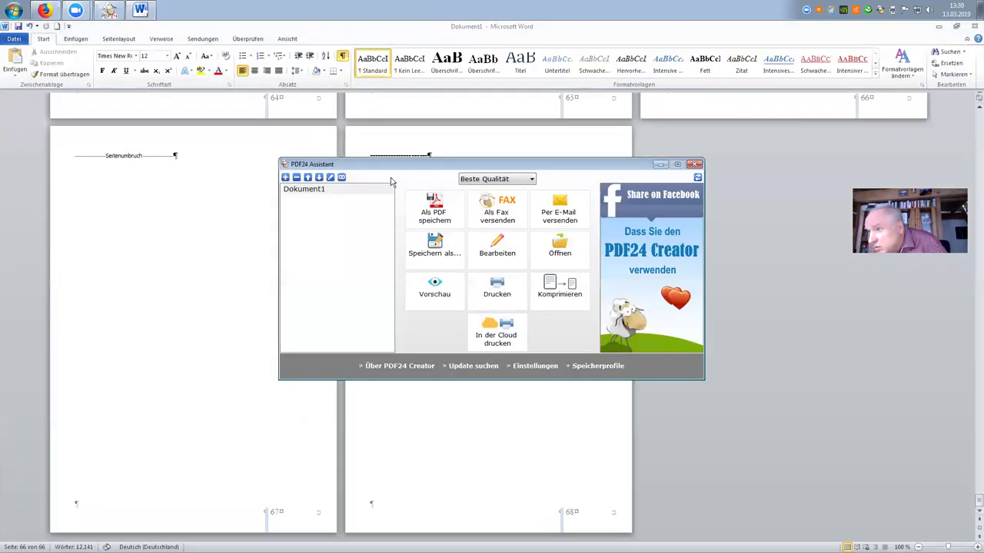
Save the printed Dokument1 as a PDF named BoD Pdf Perry on the Desktop
{"action": "left_click", "coordinate": [433, 203]}
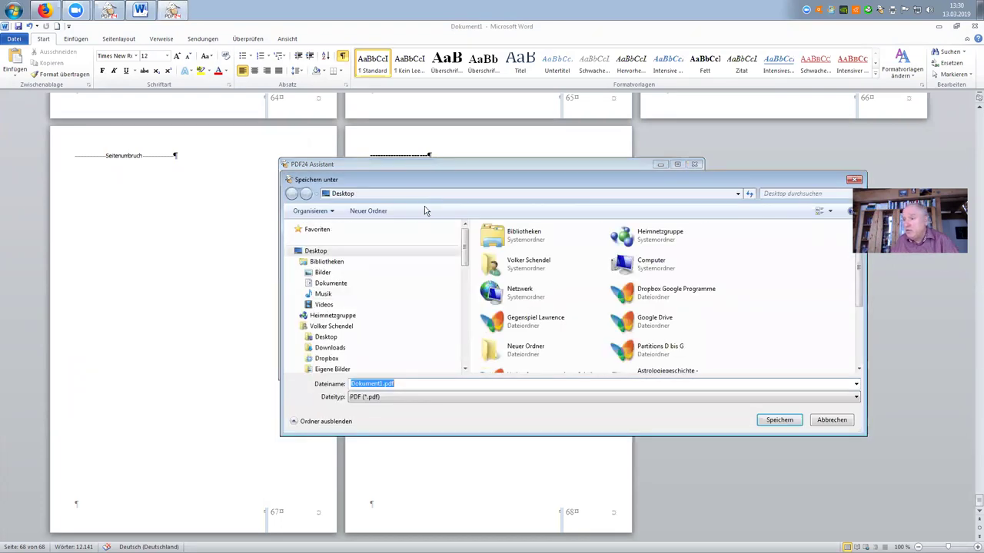
{"action": "left_click", "coordinate": [385, 384]}
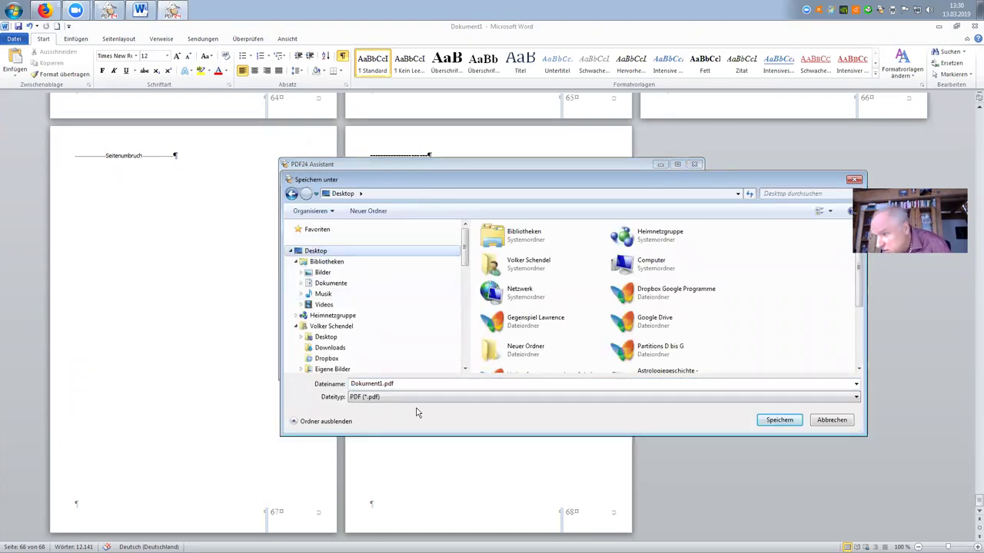
{"action": "double_click", "coordinate": [366, 383]}
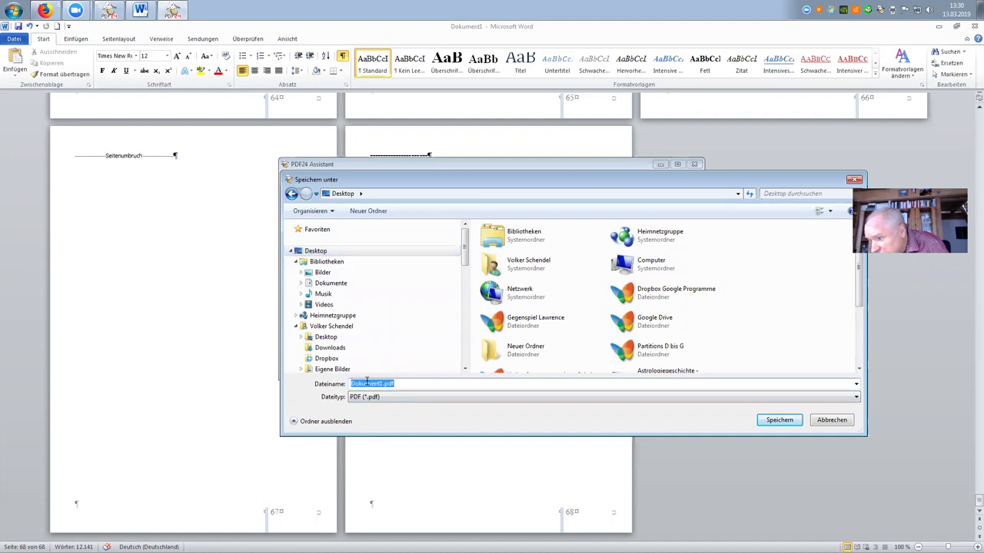
{"action": "type", "text": "BoD Pdf Perry"}
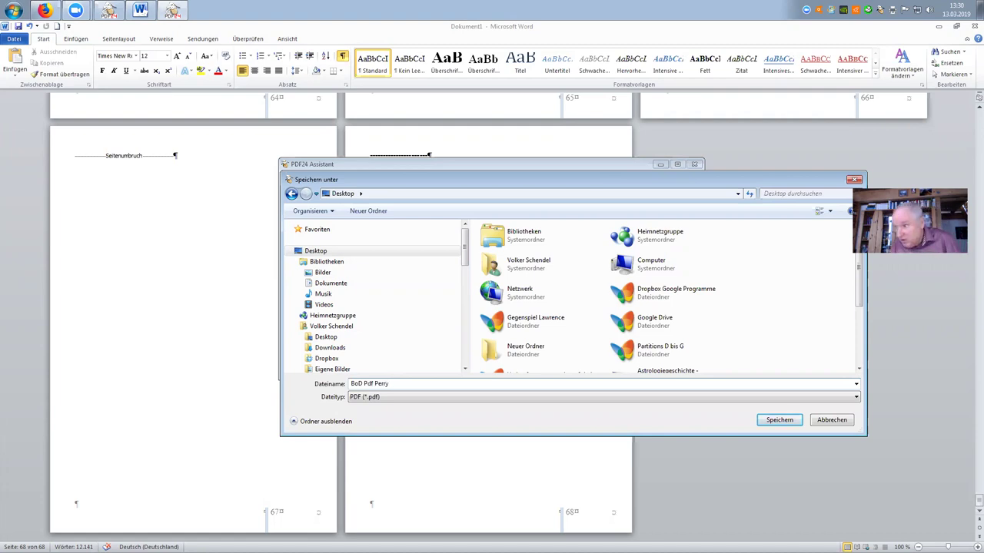
{"action": "left_click", "coordinate": [341, 252]}
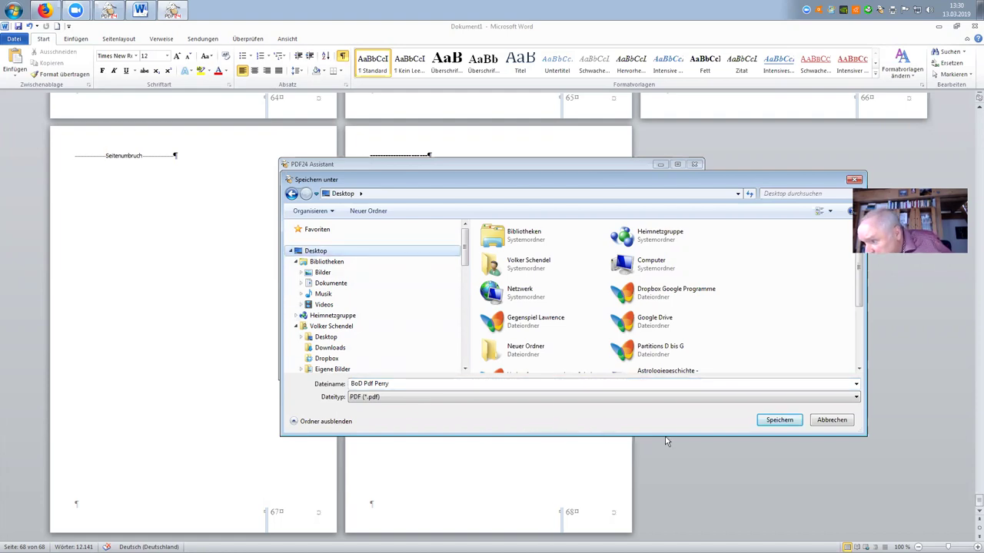
{"action": "left_click", "coordinate": [779, 420]}
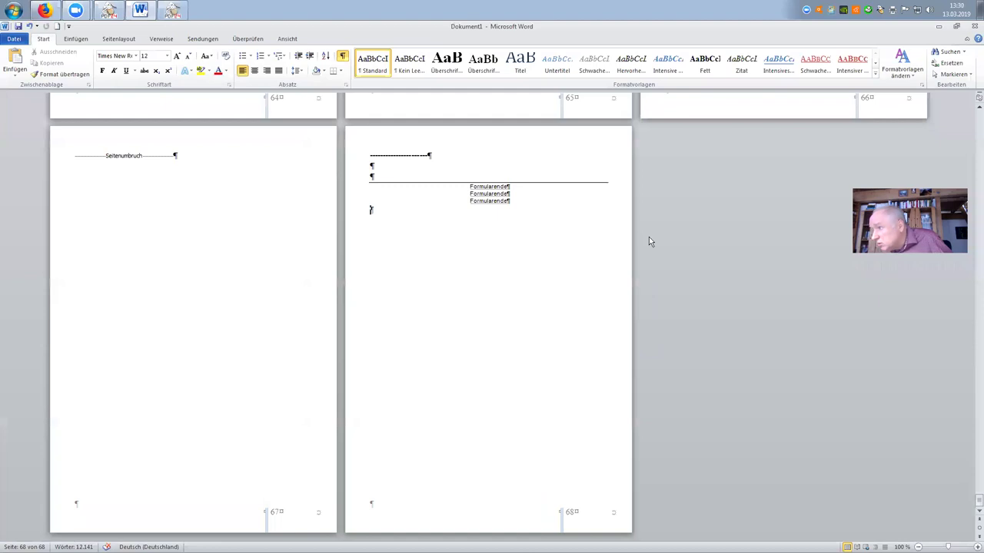
Close the unsaved Word document, saving it on the Desktop as Copyright Information etc.docx
{"action": "left_click", "coordinate": [971, 27]}
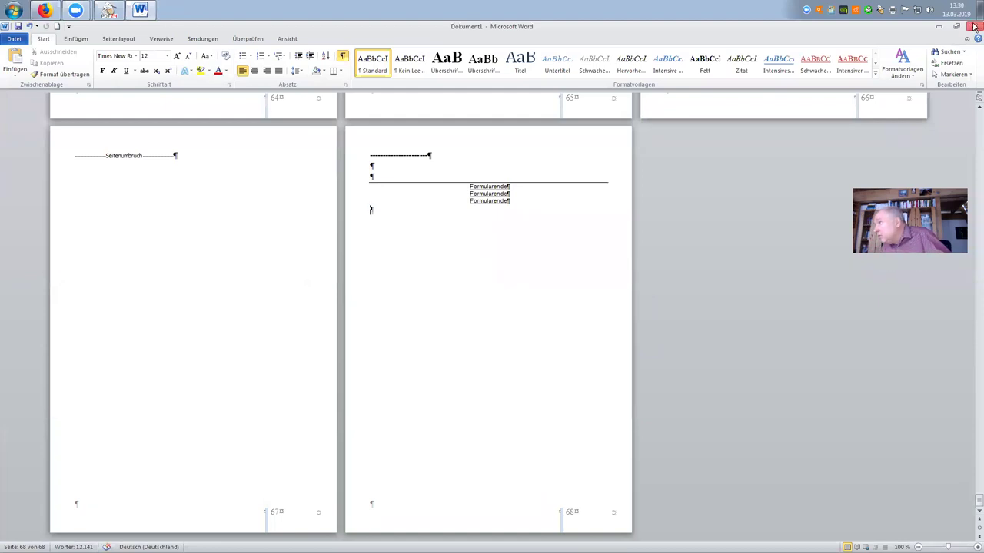
{"action": "left_click", "coordinate": [439, 305]}
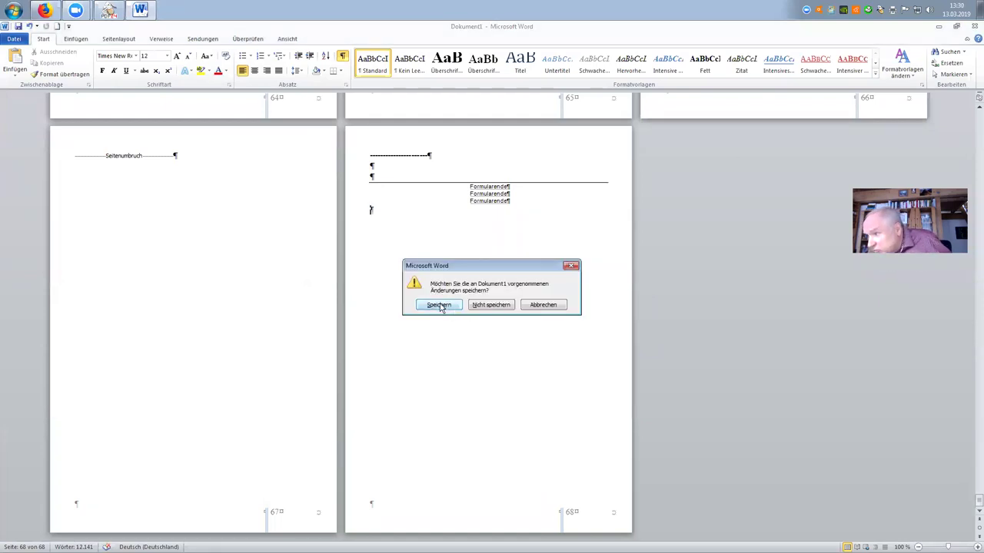
{"action": "scroll", "coordinate": [72, 145], "scroll_direction": "up", "scroll_amount": 5}
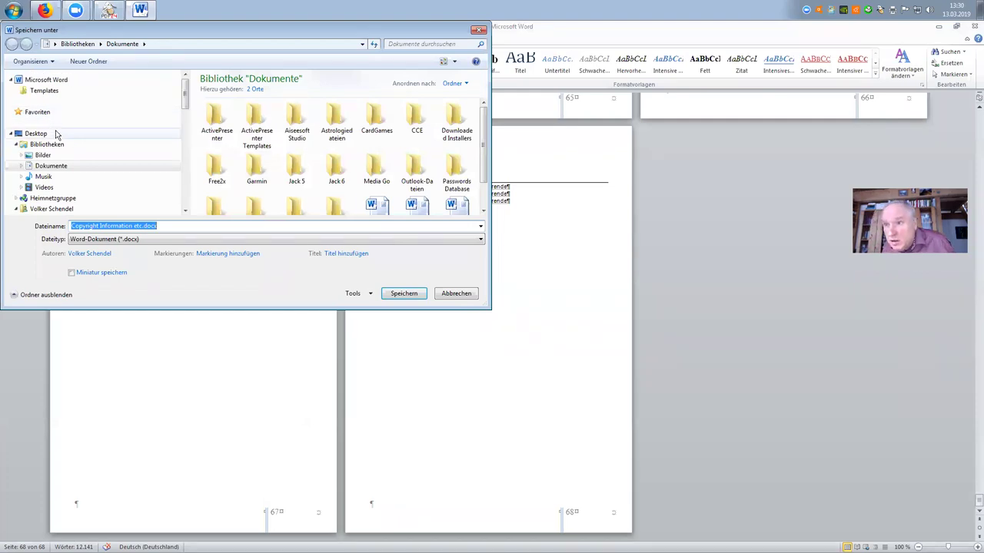
{"action": "left_click", "coordinate": [25, 133]}
{"action": "left_click", "coordinate": [403, 293]}
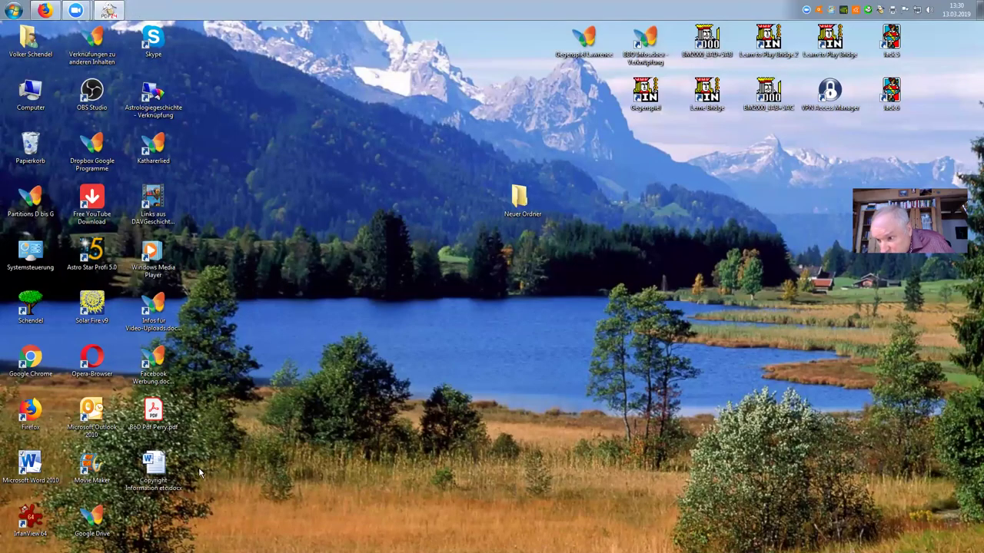
Move BoD Pdf Perry.pdf to a free area of the desktop and open it
{"action": "left_click_drag", "start_coordinate": [166, 423], "coordinate": [412, 376]}
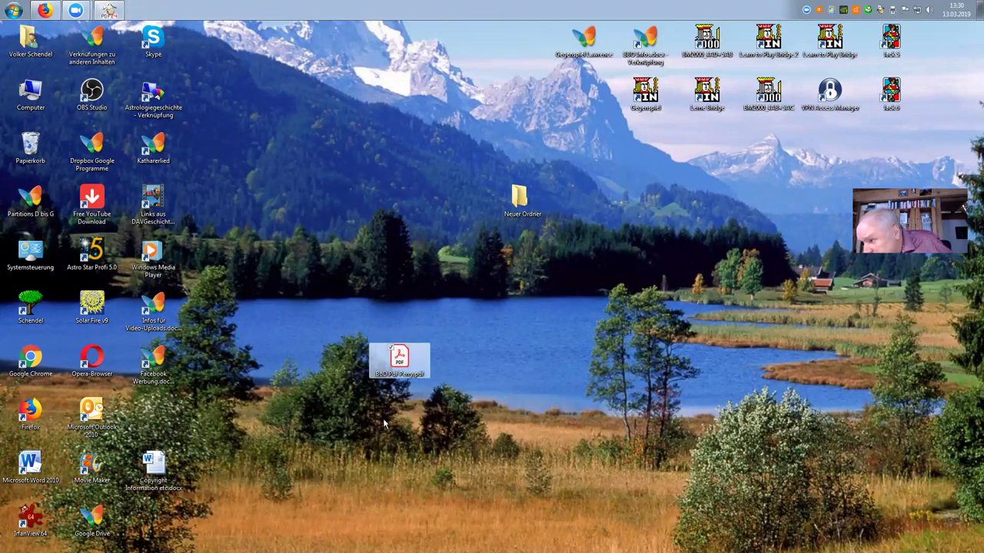
{"action": "double_click", "coordinate": [399, 356]}
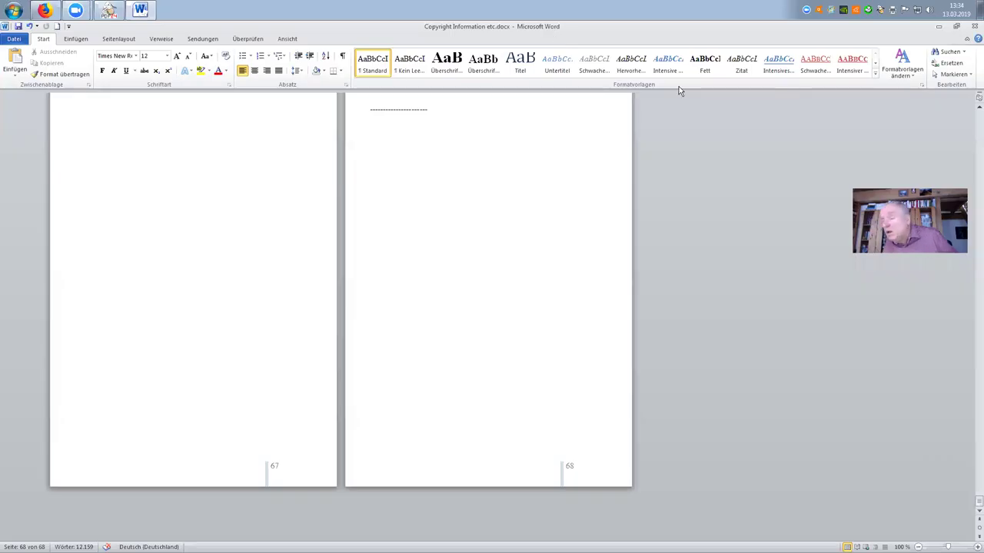
Review the opening pages, copyright page, start of the main text and final pages of Copyright Information etc.docx
{"action": "left_click", "coordinate": [436, 377]}
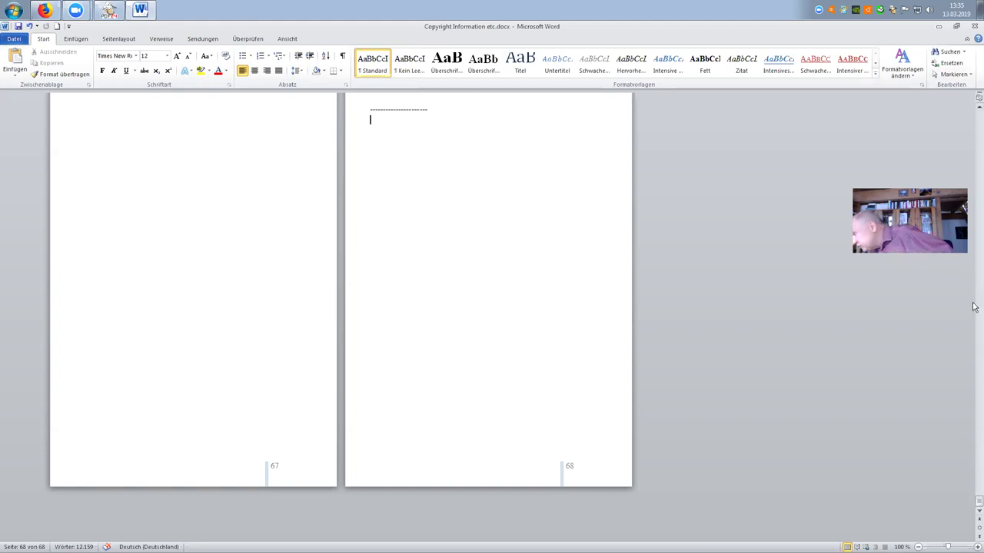
{"action": "left_click_drag", "start_coordinate": [977, 504], "coordinate": [951, 111]}
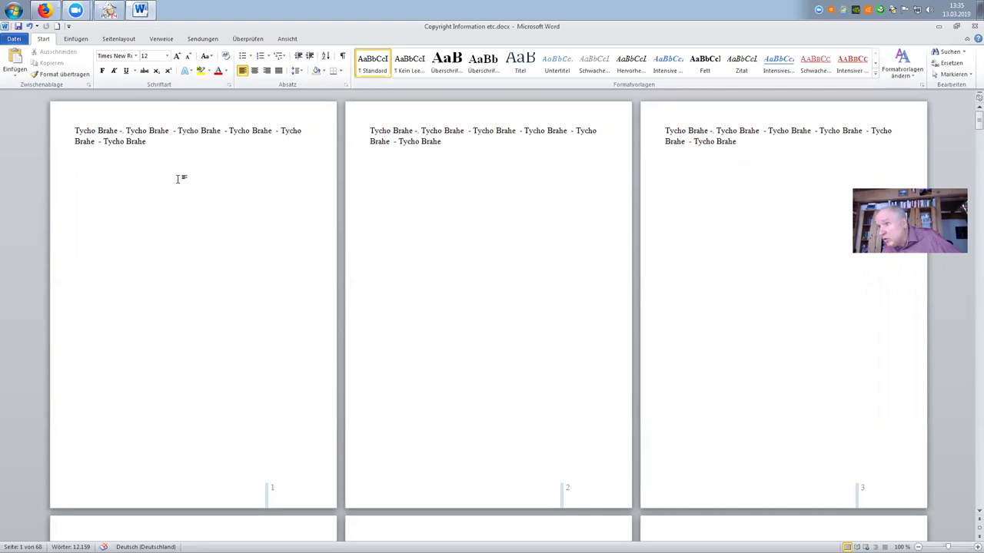
{"action": "scroll", "coordinate": [132, 385], "scroll_direction": "down", "scroll_amount": 8}
{"action": "scroll", "coordinate": [299, 415], "scroll_direction": "down", "scroll_amount": 7}
{"action": "scroll", "coordinate": [472, 227], "scroll_direction": "down", "scroll_amount": 2}
{"action": "scroll", "coordinate": [461, 238], "scroll_direction": "up", "scroll_amount": 11}
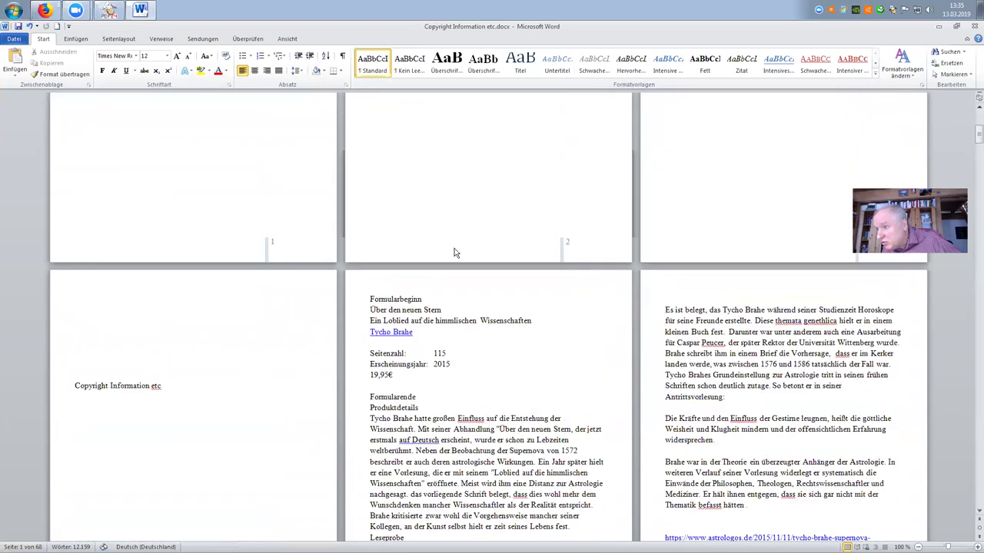
{"action": "scroll", "coordinate": [507, 353], "scroll_direction": "down", "scroll_amount": 4}
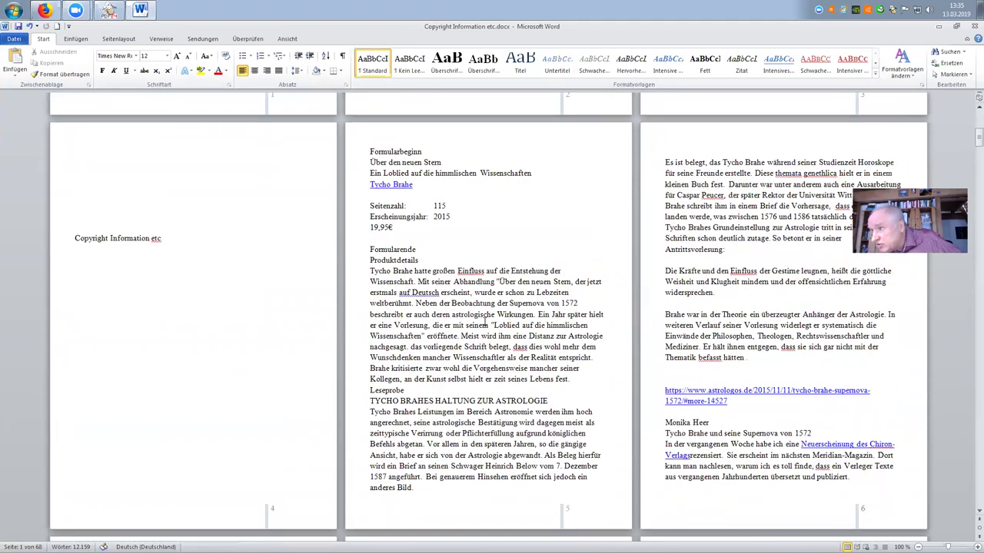
{"action": "scroll", "coordinate": [491, 304], "scroll_direction": "up", "scroll_amount": 4}
{"action": "left_click_drag", "start_coordinate": [973, 136], "coordinate": [975, 507]}
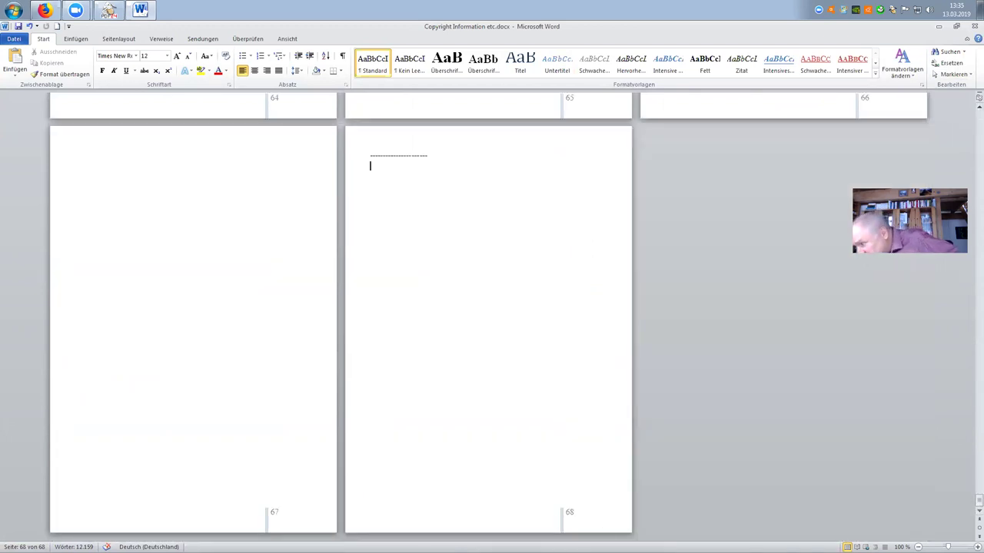
Print all pages of Copyright Information etc.docx in A5 portrait to the PDF24 PDF printer
{"action": "left_click", "coordinate": [13, 40]}
{"action": "left_click", "coordinate": [40, 178]}
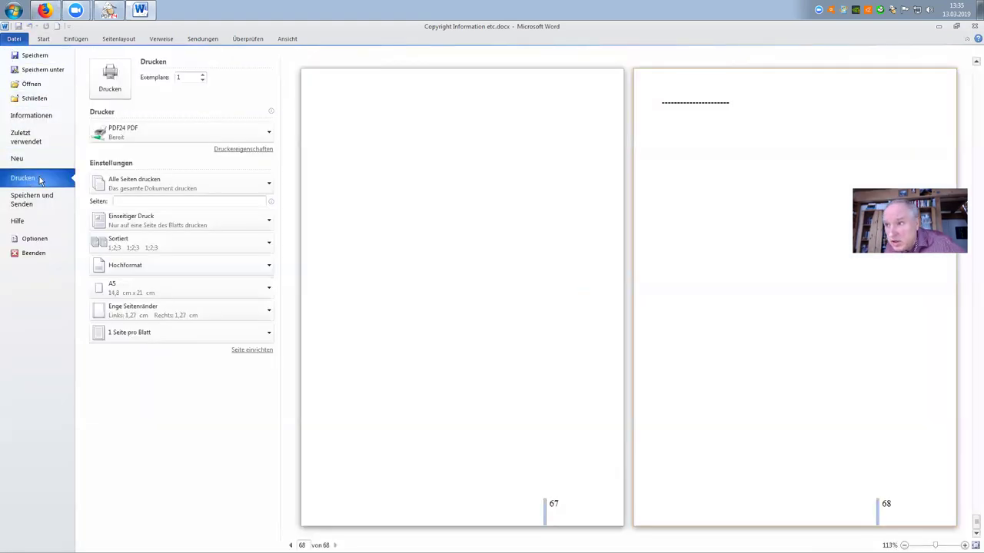
{"action": "left_click", "coordinate": [111, 83]}
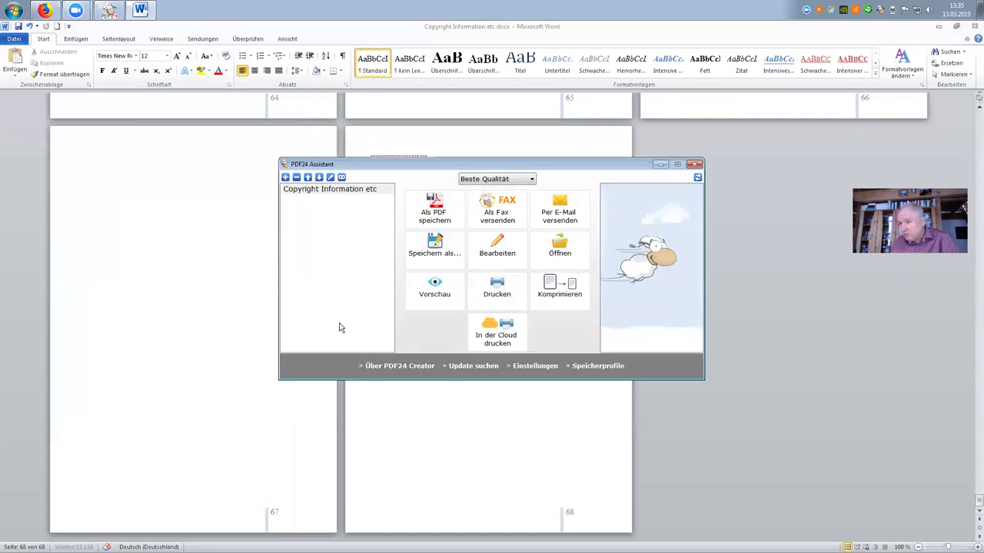
Save the printed output as a PDF named Demonstration pdf on the Desktop and close the Word document
{"action": "left_click", "coordinate": [434, 210]}
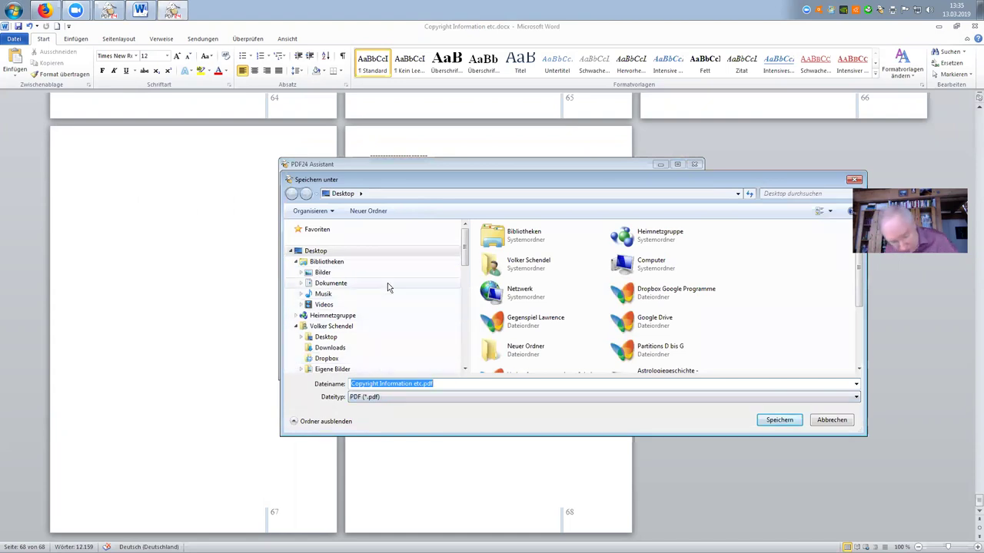
{"action": "type", "text": "Demonstration"}
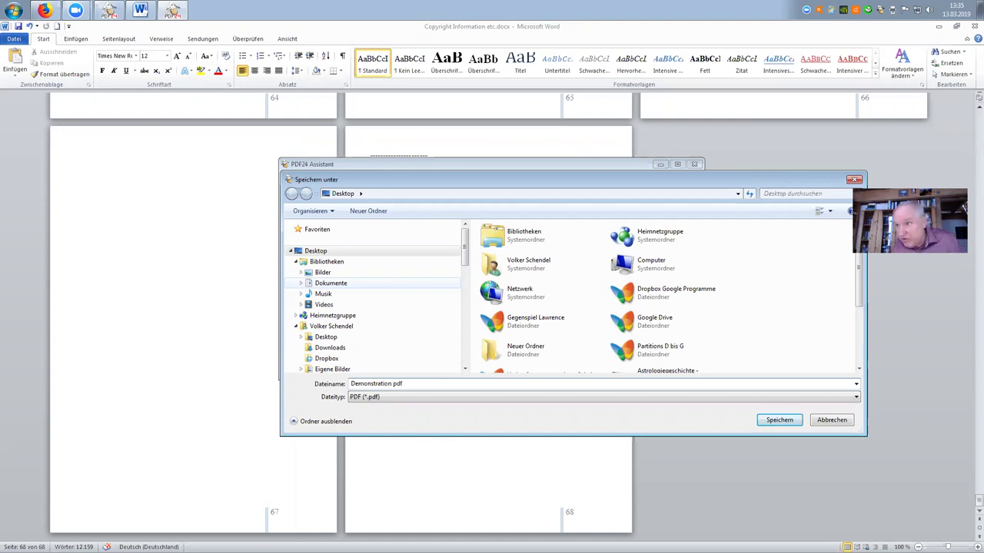
{"action": "left_click", "coordinate": [317, 252]}
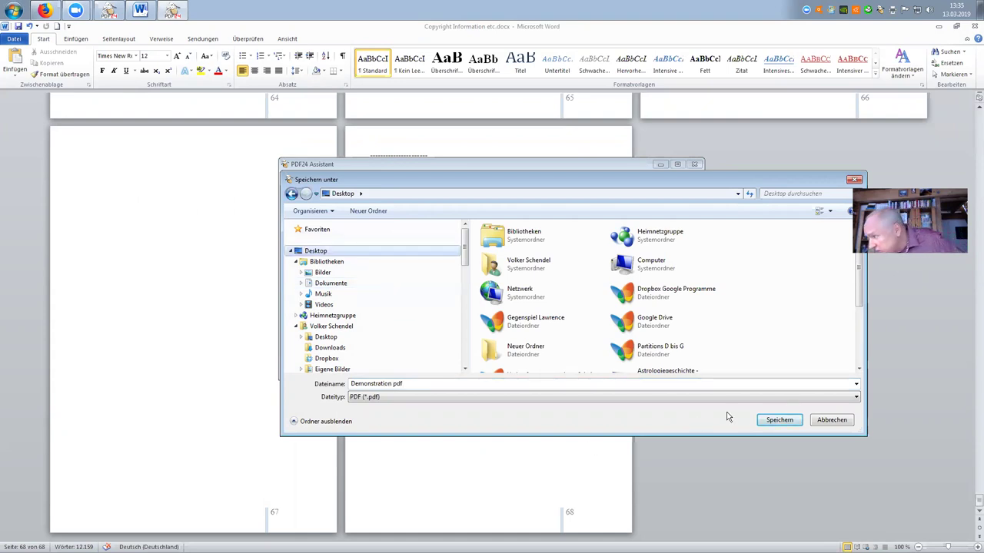
{"action": "left_click", "coordinate": [779, 420]}
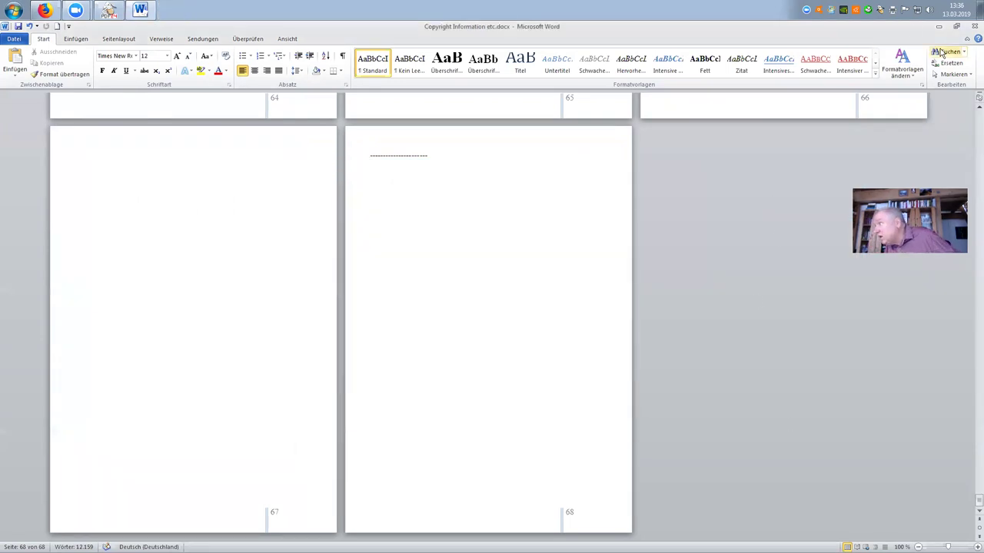
{"action": "left_click", "coordinate": [975, 26]}
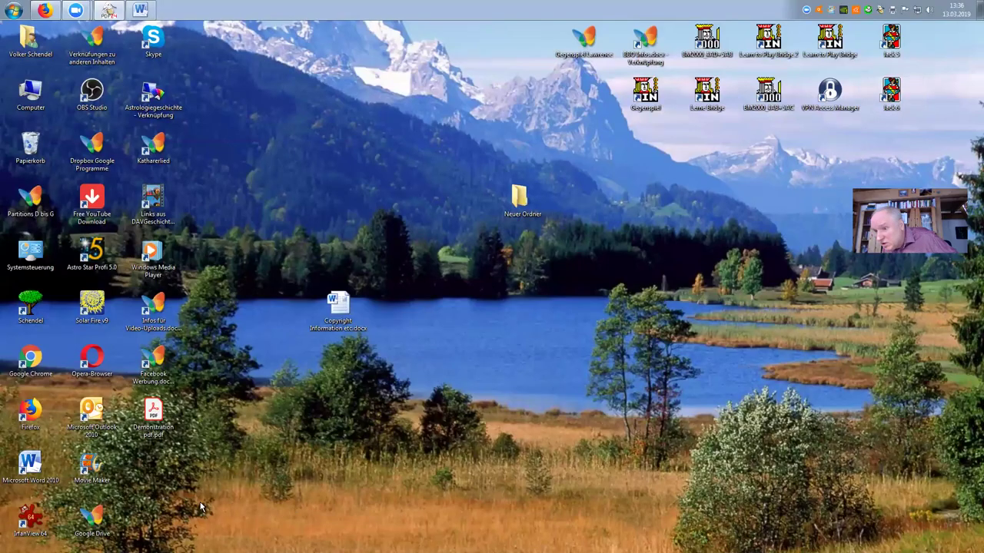
Move Demonstration pdf.pdf to a free area of the desktop, then open it to check its page count and close it
{"action": "left_click_drag", "start_coordinate": [153, 411], "coordinate": [339, 413]}
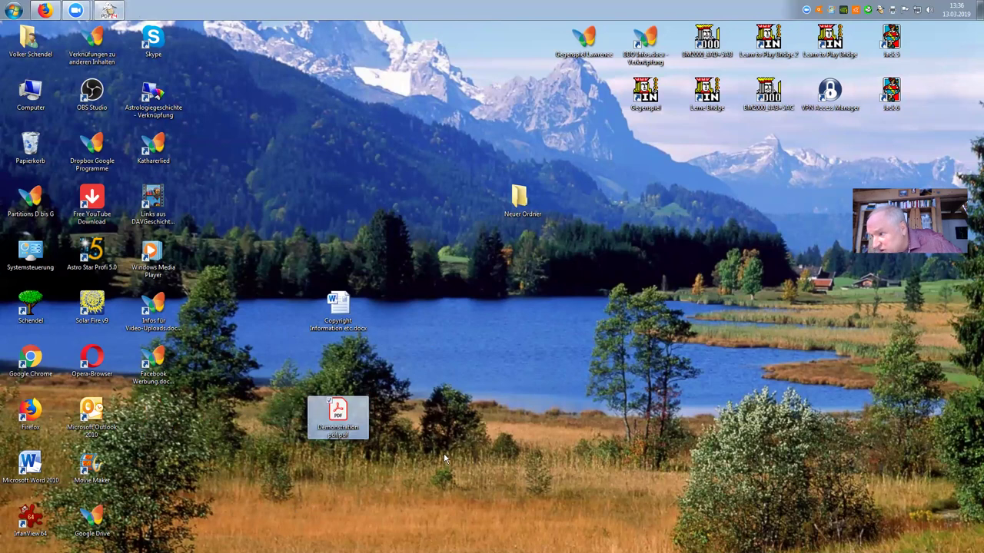
{"action": "double_click", "coordinate": [347, 416]}
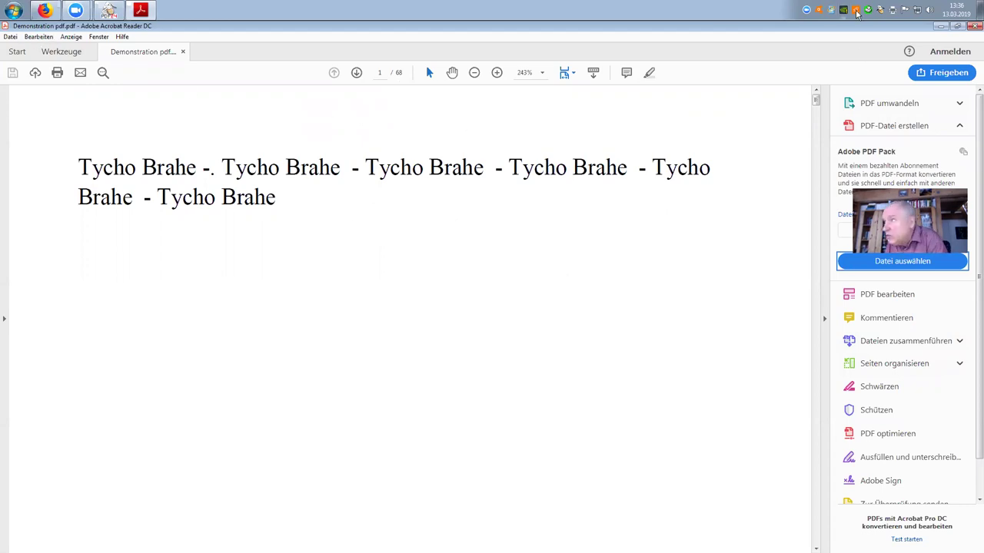
{"action": "left_click", "coordinate": [973, 26]}
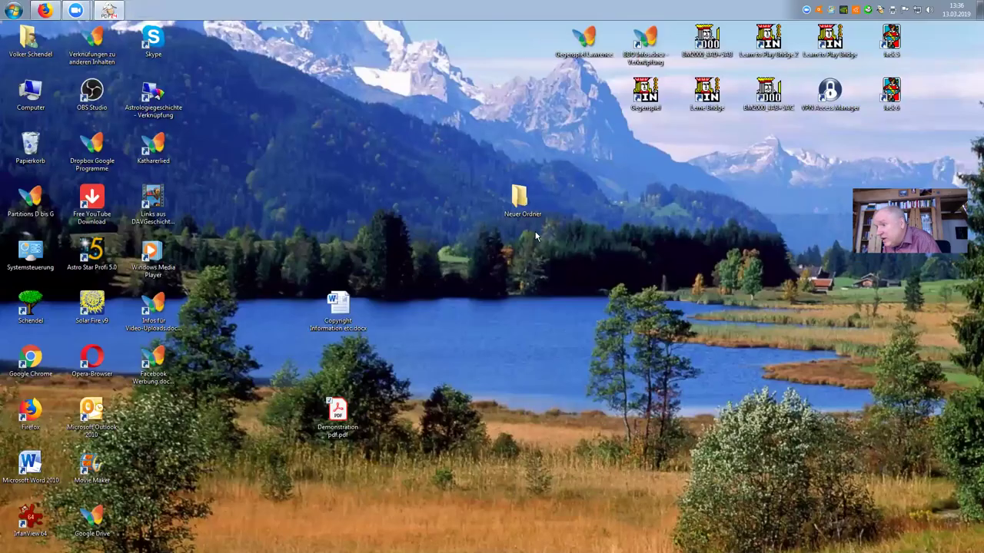
Switch to the BoD book project in Firefox and submit it with a book block of 68 pages and a 5 EUR retail price
{"action": "left_click", "coordinate": [46, 11]}
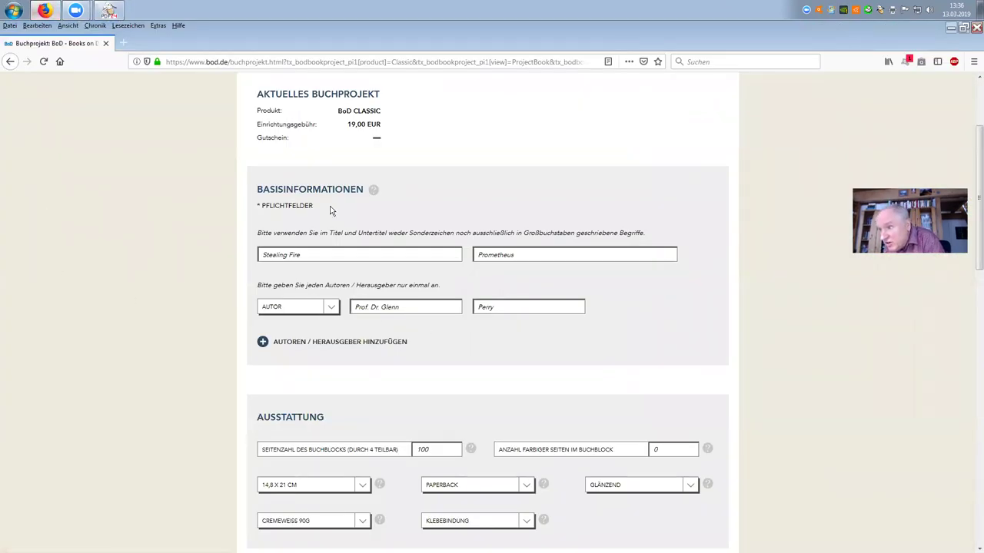
{"action": "scroll", "coordinate": [365, 287], "scroll_direction": "down", "scroll_amount": 3}
{"action": "scroll", "coordinate": [436, 282], "scroll_direction": "down", "scroll_amount": 3}
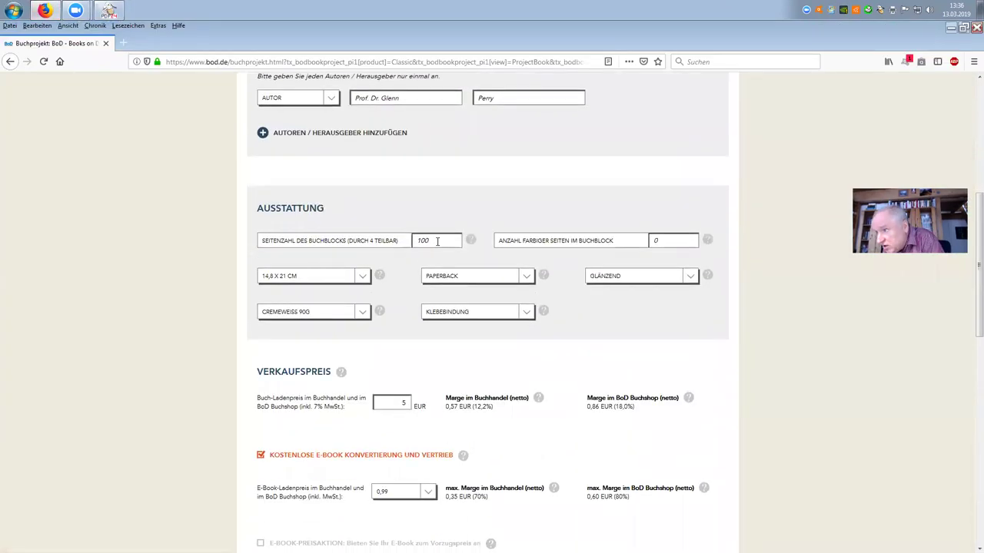
{"action": "left_click_drag", "start_coordinate": [435, 240], "coordinate": [414, 241]}
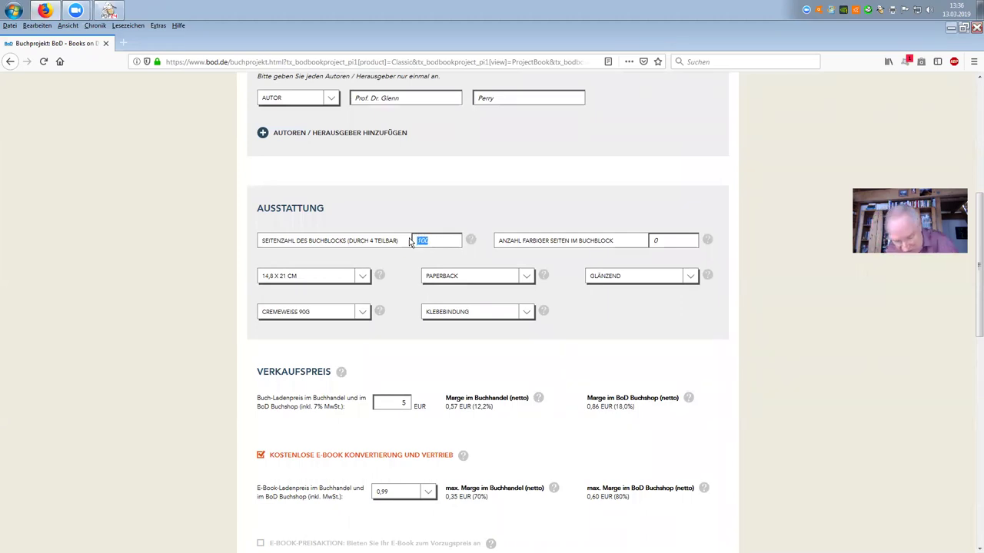
{"action": "type", "text": "68"}
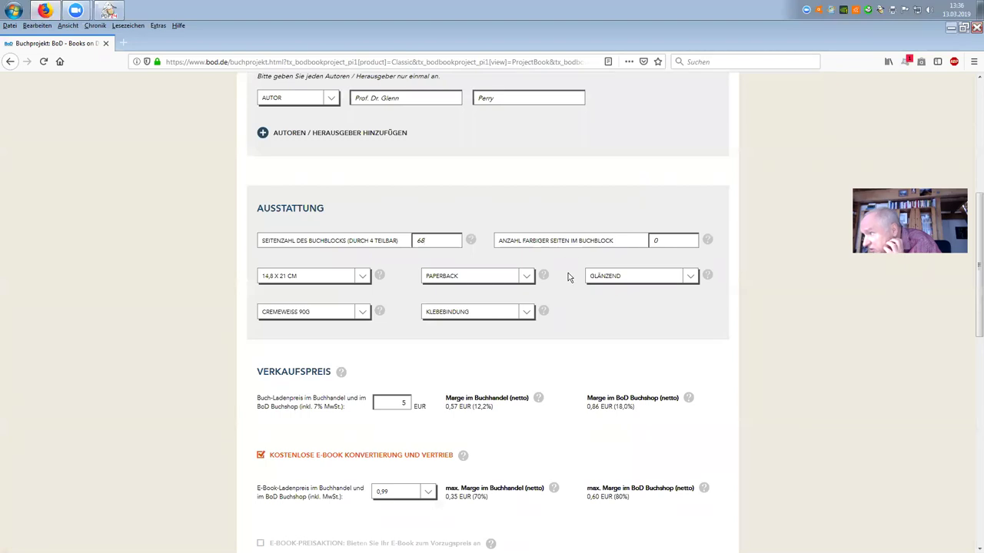
{"action": "scroll", "coordinate": [435, 358], "scroll_direction": "down", "scroll_amount": 3}
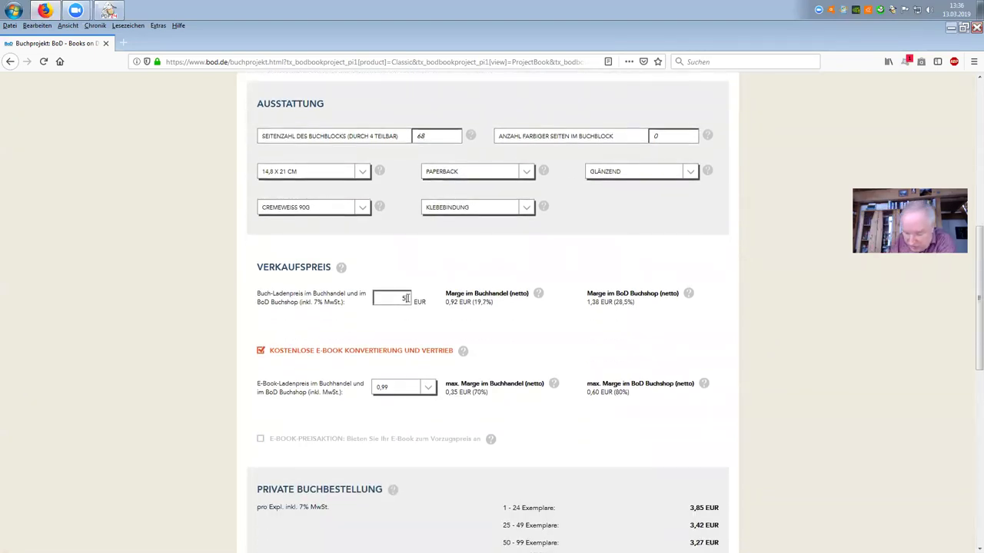
{"action": "key", "text": "Return"}
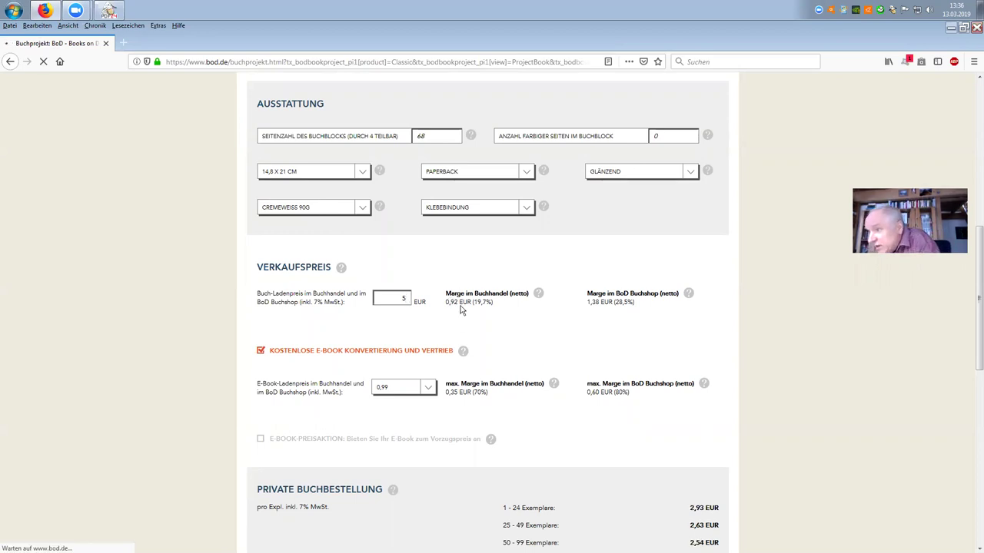
Review the project's margins, private order prices, and the ISBN and barcode section
{"action": "scroll", "coordinate": [435, 313], "scroll_direction": "down", "scroll_amount": 1}
{"action": "scroll", "coordinate": [430, 312], "scroll_direction": "down", "scroll_amount": 1}
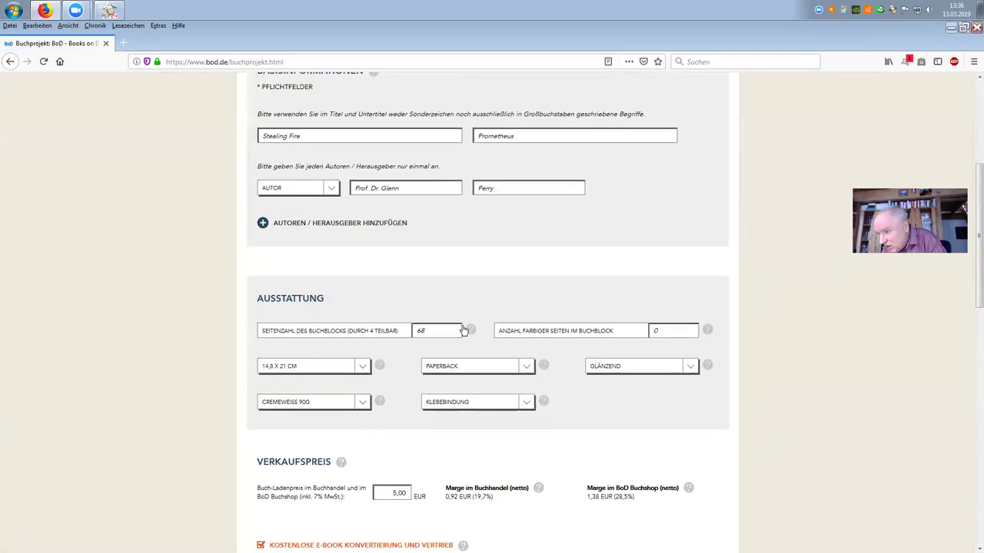
{"action": "scroll", "coordinate": [520, 339], "scroll_direction": "down", "scroll_amount": 3}
{"action": "scroll", "coordinate": [520, 340], "scroll_direction": "down", "scroll_amount": 4}
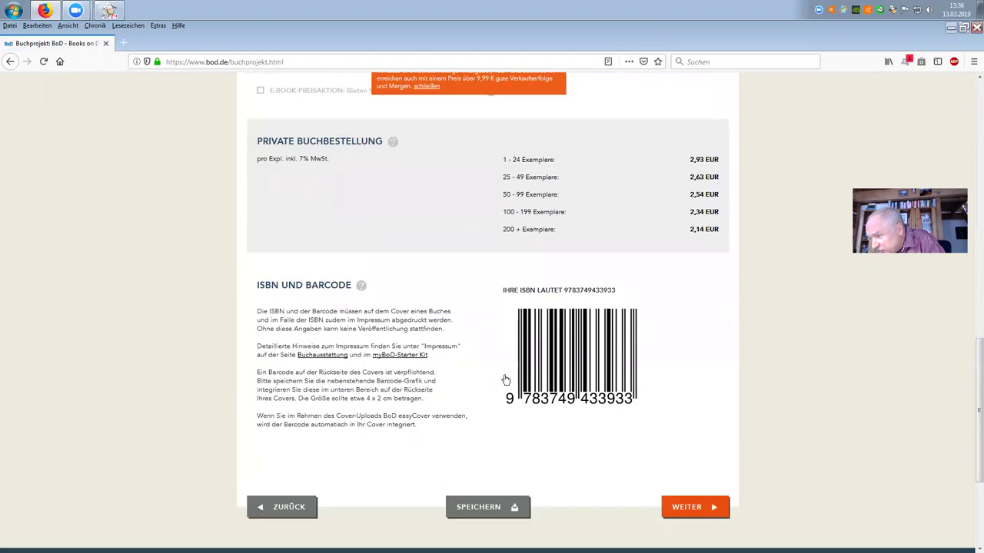
Save the book project and review its basic information, book specifications and sales prices
{"action": "left_click", "coordinate": [485, 420]}
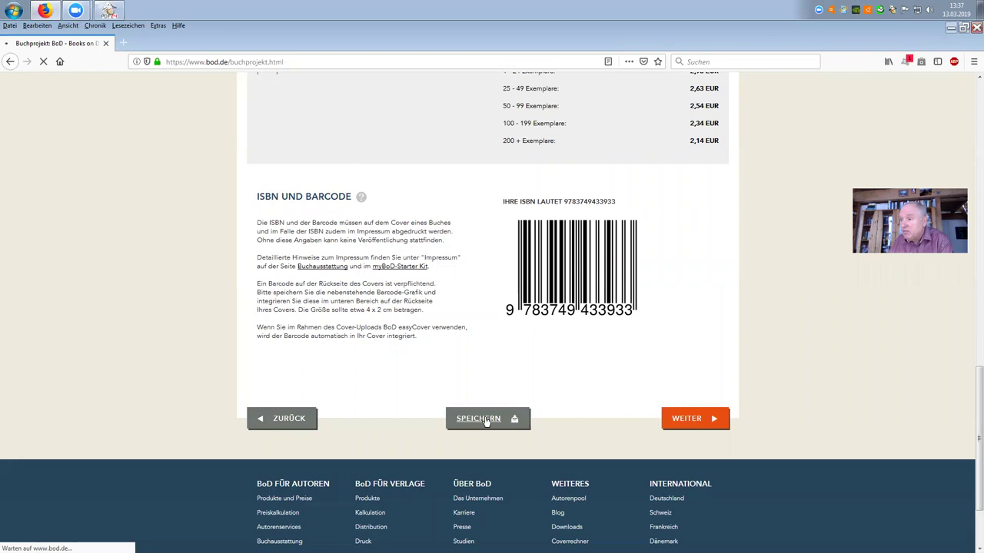
{"action": "scroll", "coordinate": [405, 252], "scroll_direction": "up", "scroll_amount": 15}
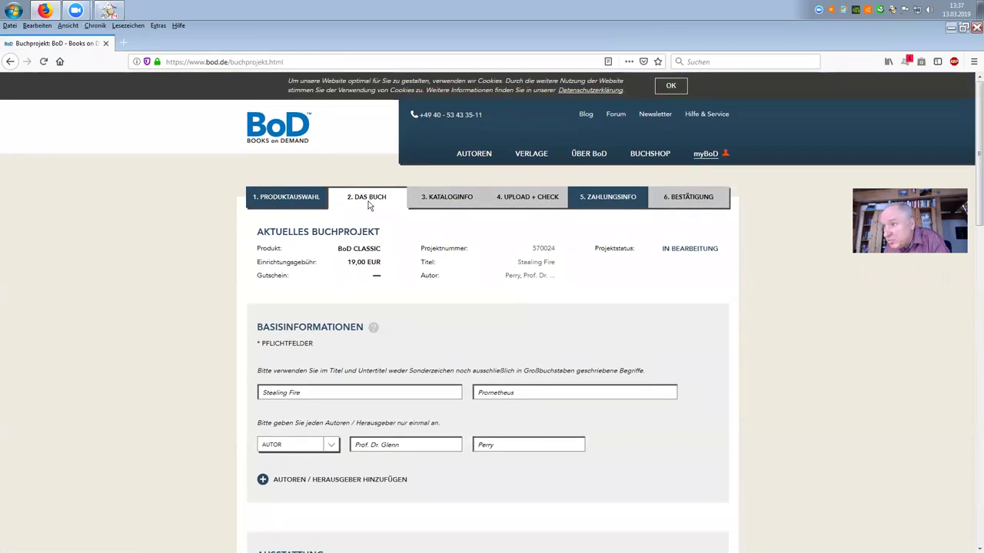
{"action": "scroll", "coordinate": [368, 286], "scroll_direction": "down", "scroll_amount": 3}
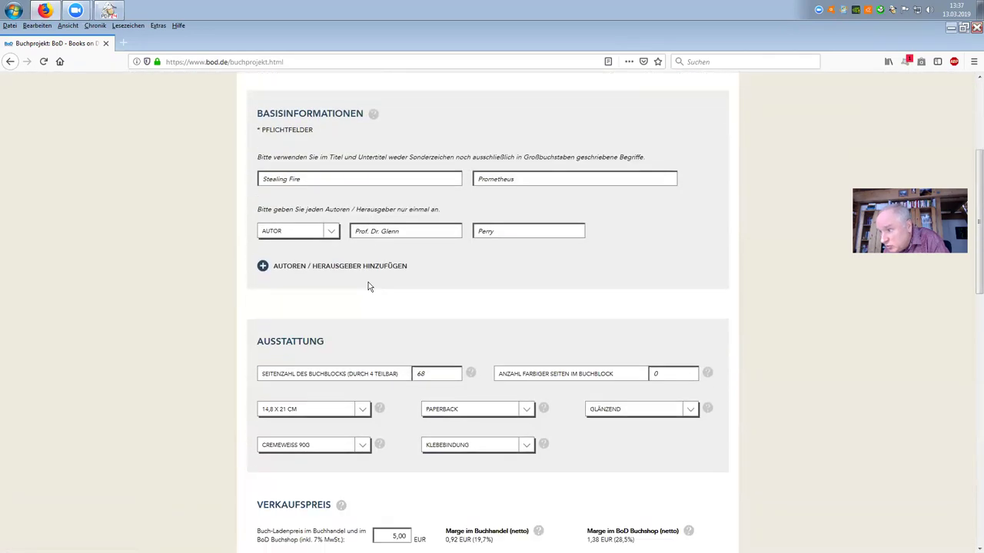
{"action": "scroll", "coordinate": [368, 286], "scroll_direction": "down", "scroll_amount": 1}
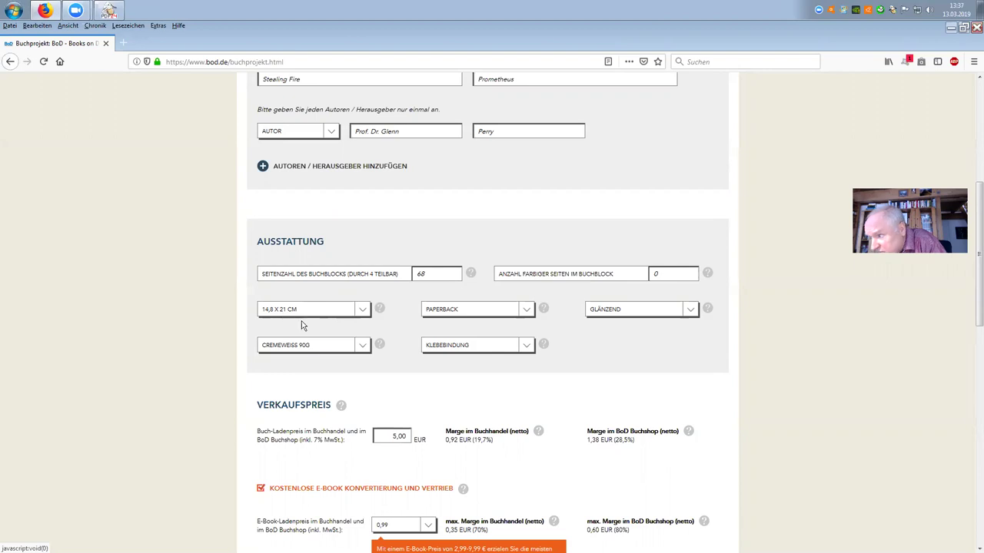
{"action": "scroll", "coordinate": [403, 372], "scroll_direction": "down", "scroll_amount": 1}
{"action": "scroll", "coordinate": [376, 357], "scroll_direction": "down", "scroll_amount": 1}
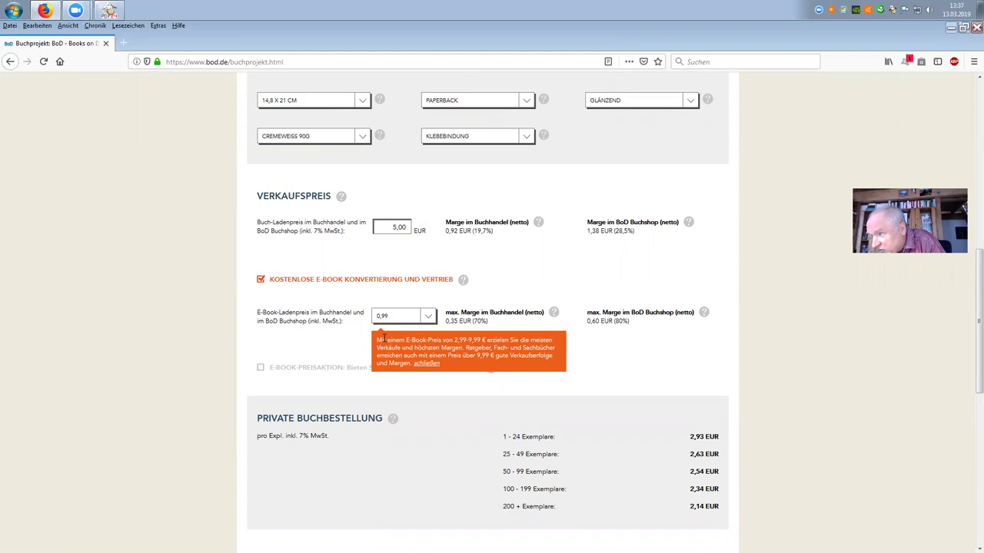
Set the e-book retail price to 3,99 EUR and enable the e-book price promotion at 2,49 EUR for 8 weeks
{"action": "left_click", "coordinate": [430, 319]}
{"action": "left_click", "coordinate": [389, 344]}
{"action": "left_click", "coordinate": [261, 368]}
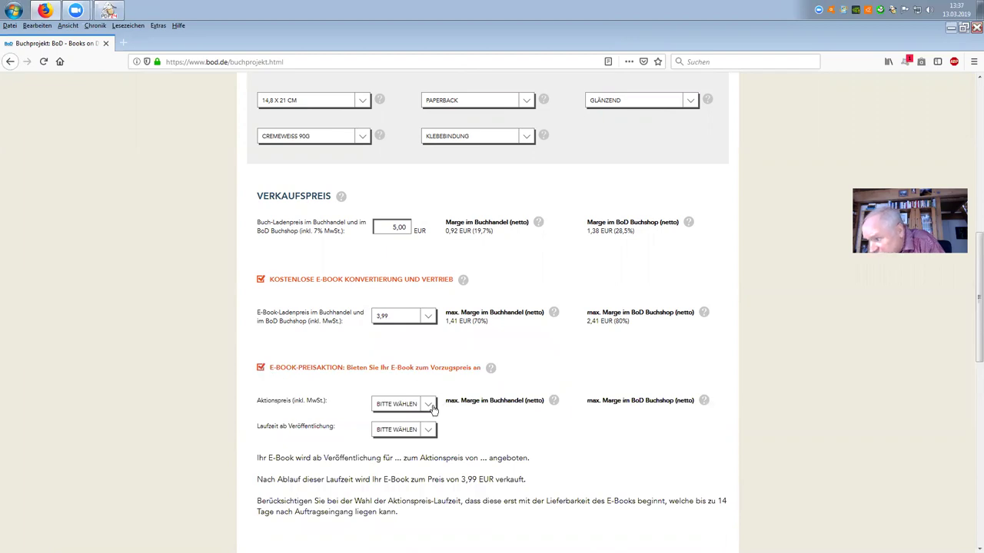
{"action": "left_click", "coordinate": [429, 407]}
{"action": "left_click", "coordinate": [404, 465]}
{"action": "scroll", "coordinate": [406, 434], "scroll_direction": "down", "scroll_amount": 3}
{"action": "left_click", "coordinate": [428, 221]}
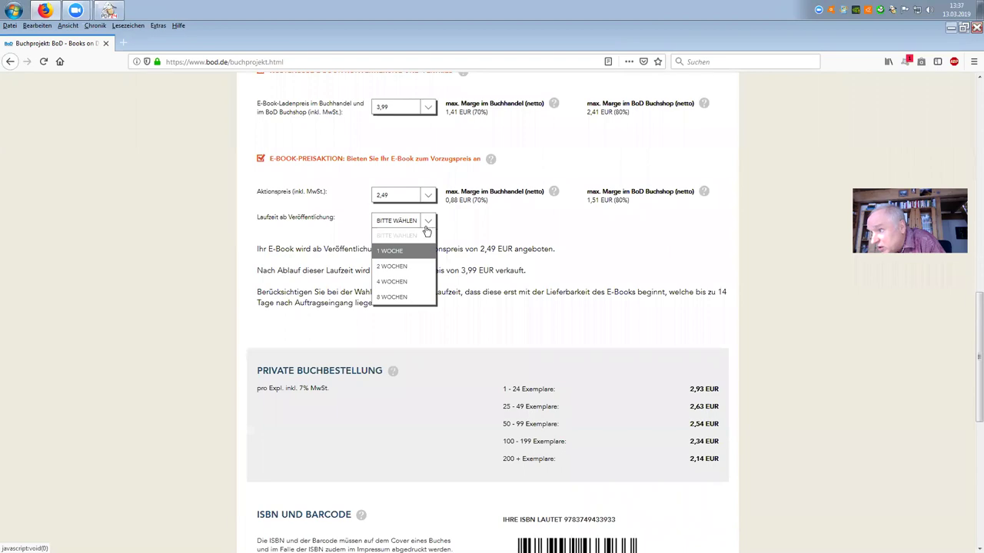
{"action": "left_click", "coordinate": [411, 301]}
Save the book project with the new e-book price and promotion settings
{"action": "scroll", "coordinate": [476, 277], "scroll_direction": "down", "scroll_amount": 3}
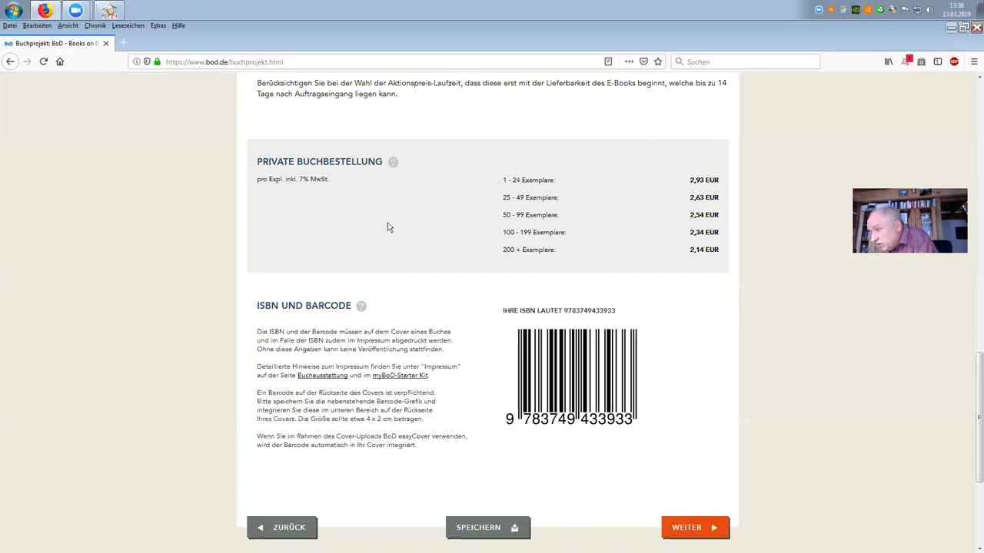
{"action": "scroll", "coordinate": [389, 226], "scroll_direction": "down", "scroll_amount": 3}
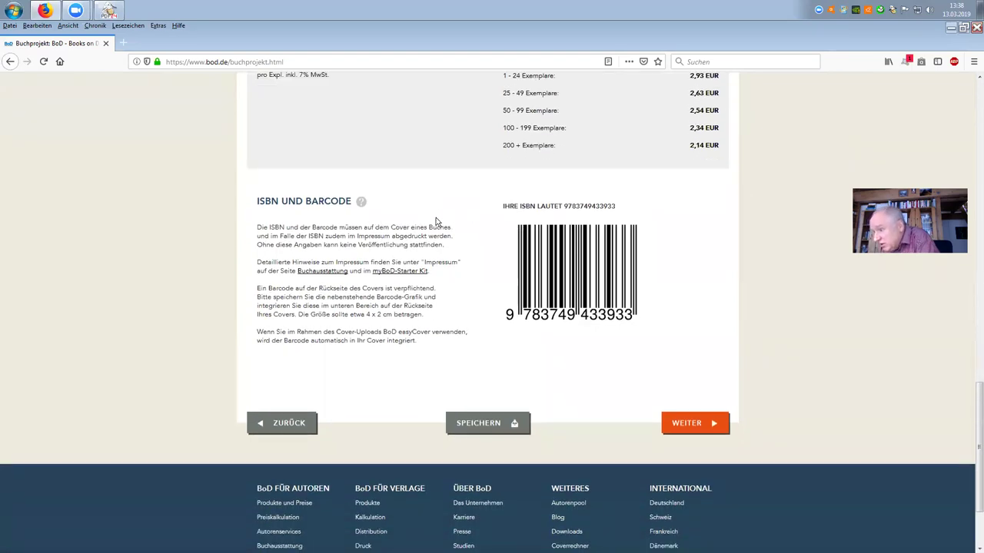
{"action": "scroll", "coordinate": [450, 284], "scroll_direction": "down", "scroll_amount": 1}
{"action": "left_click", "coordinate": [473, 370]}
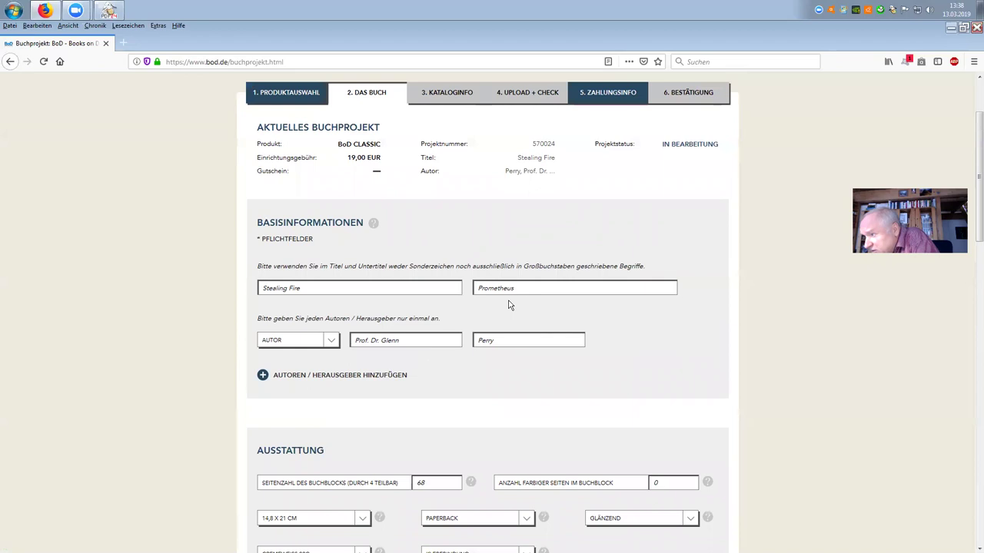
Recheck the saved specifications and prices, and continue to the project's Kataloginfo stage
{"action": "scroll", "coordinate": [402, 353], "scroll_direction": "down", "scroll_amount": 5}
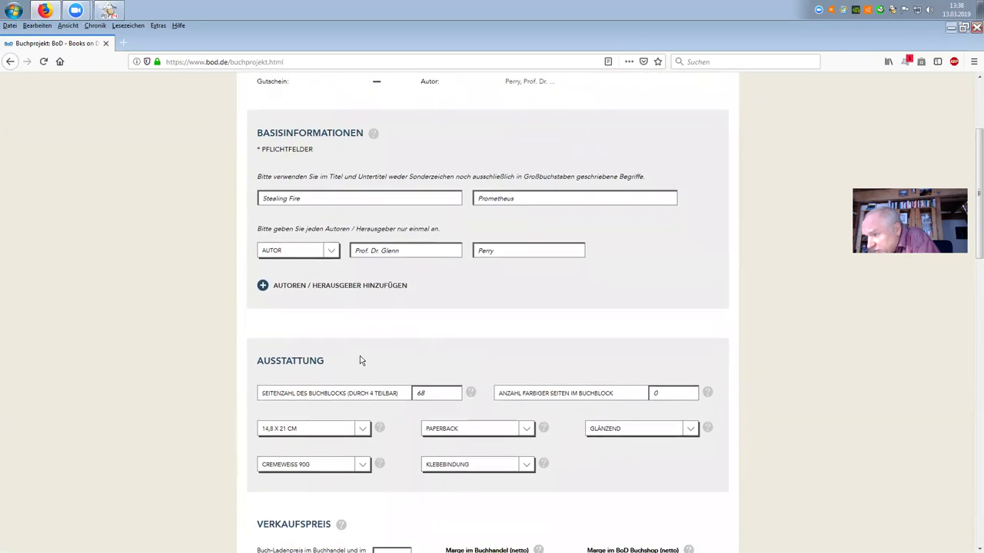
{"action": "scroll", "coordinate": [386, 288], "scroll_direction": "down", "scroll_amount": 3}
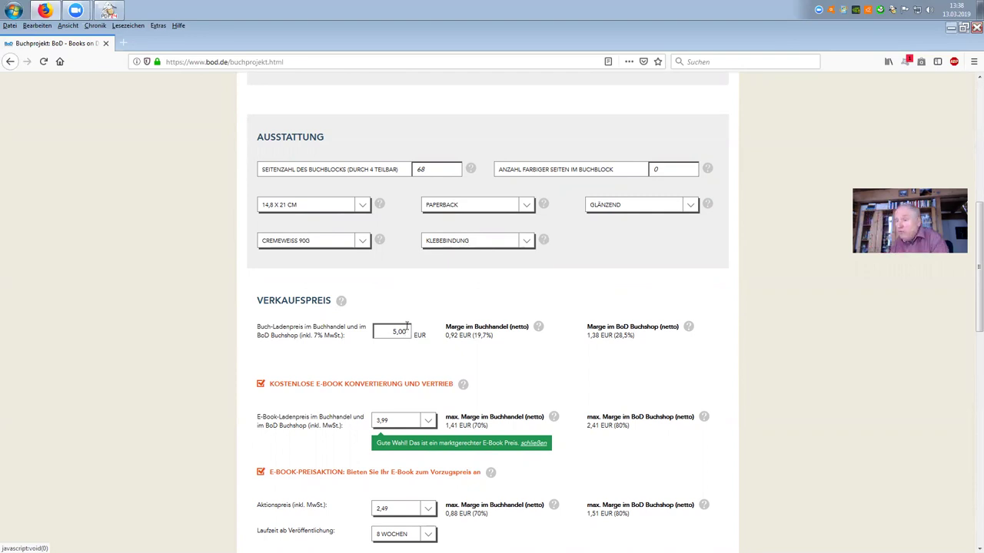
{"action": "scroll", "coordinate": [299, 344], "scroll_direction": "down", "scroll_amount": 3}
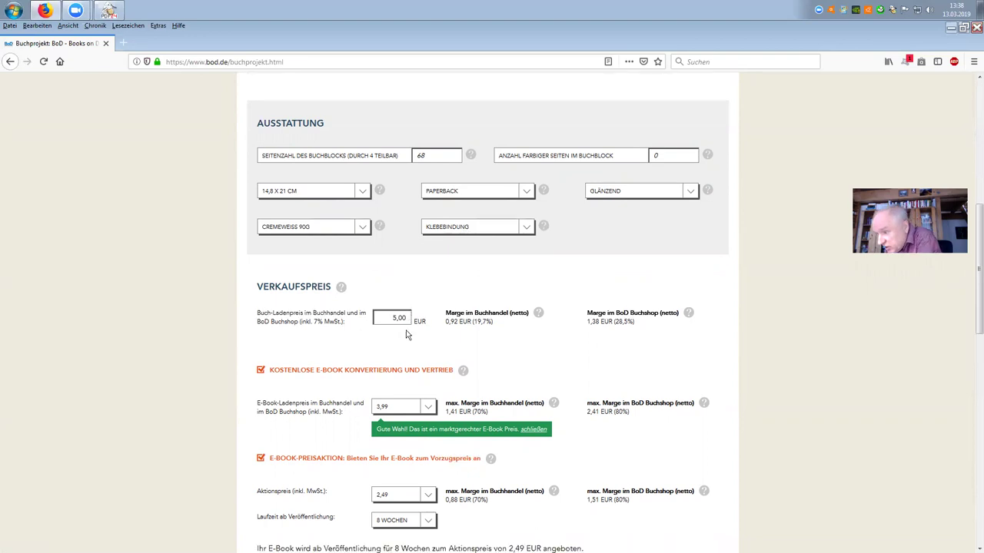
{"action": "scroll", "coordinate": [299, 344], "scroll_direction": "down", "scroll_amount": 10}
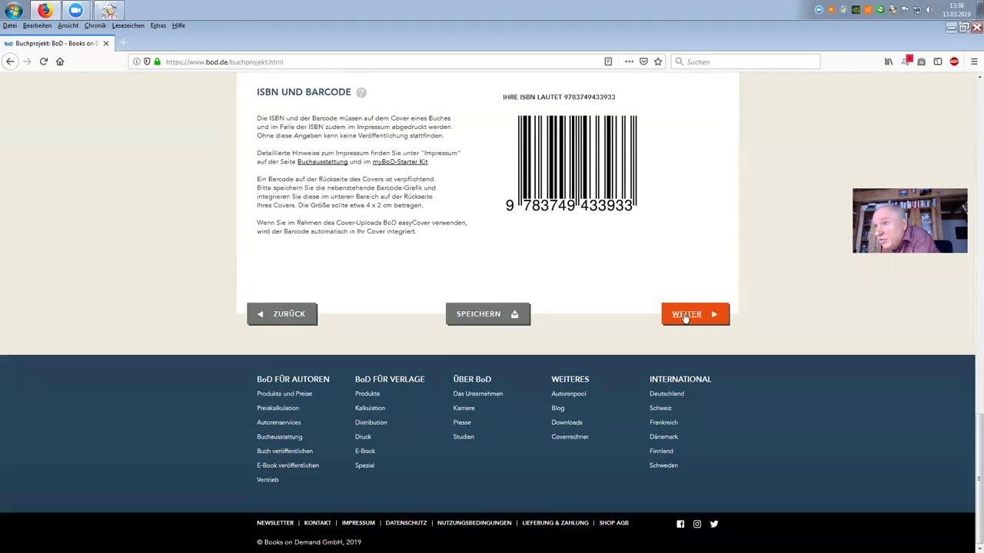
{"action": "scroll", "coordinate": [470, 361], "scroll_direction": "up", "scroll_amount": 10}
{"action": "scroll", "coordinate": [406, 397], "scroll_direction": "down", "scroll_amount": 5}
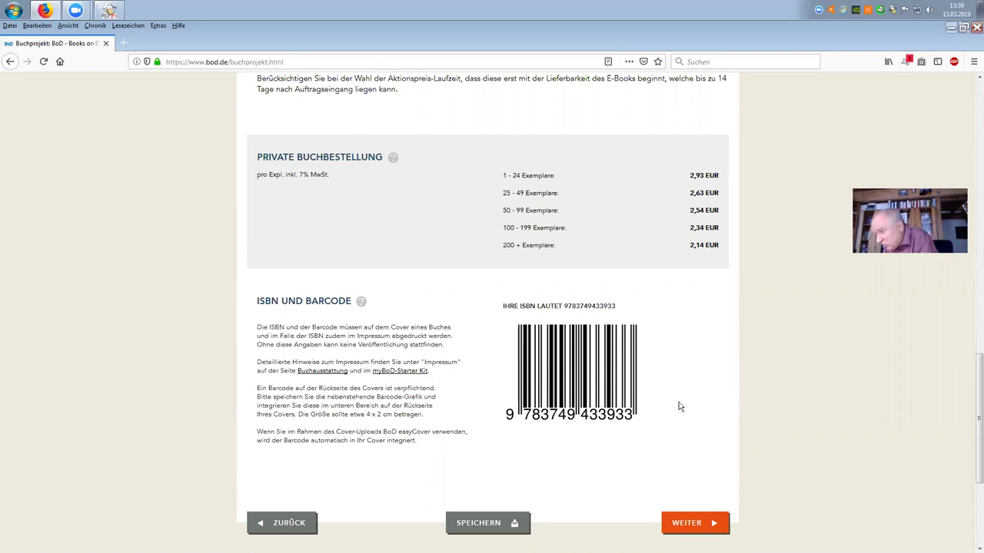
{"action": "left_click", "coordinate": [685, 523]}
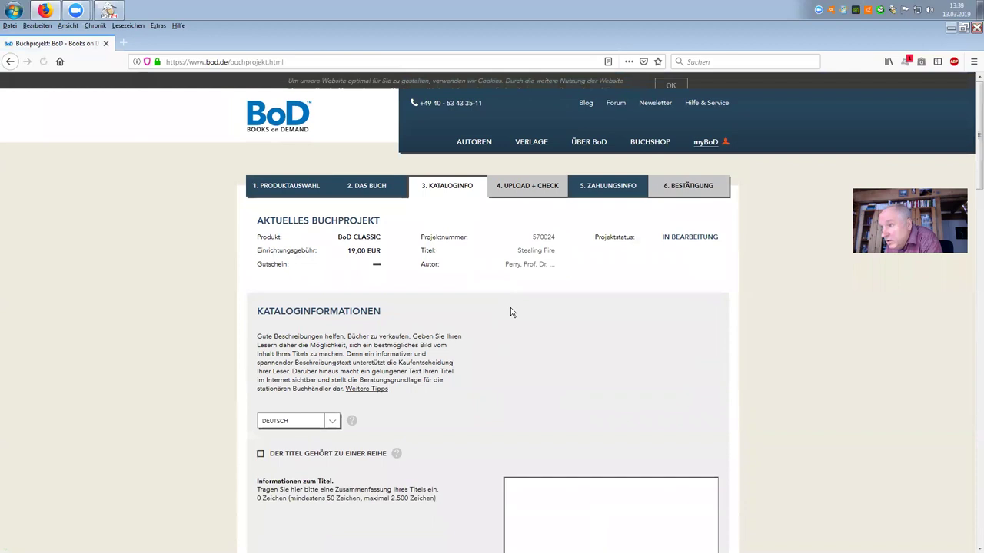
Set the book's language in the catalogue information to Englisch
{"action": "scroll", "coordinate": [438, 322], "scroll_direction": "down", "scroll_amount": 1}
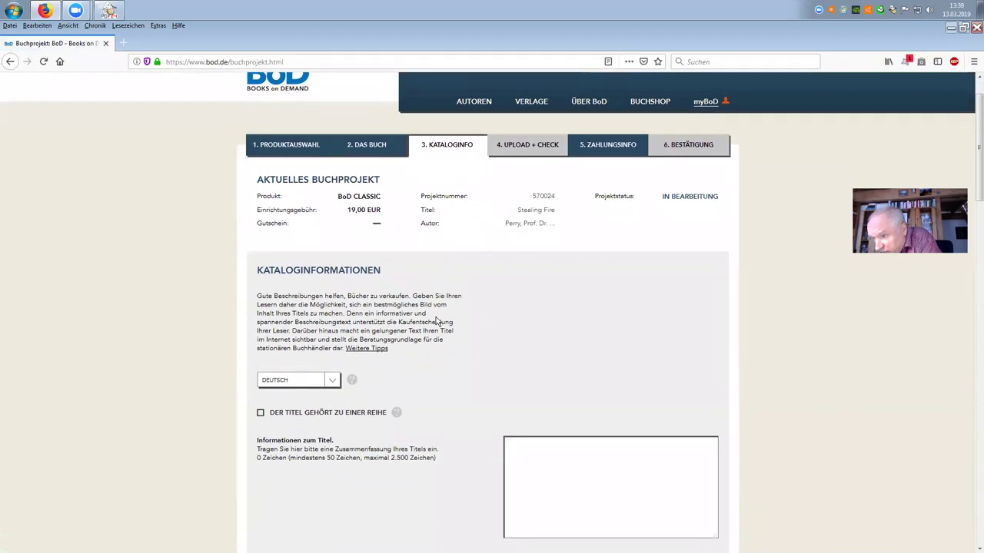
{"action": "scroll", "coordinate": [438, 321], "scroll_direction": "down", "scroll_amount": 1}
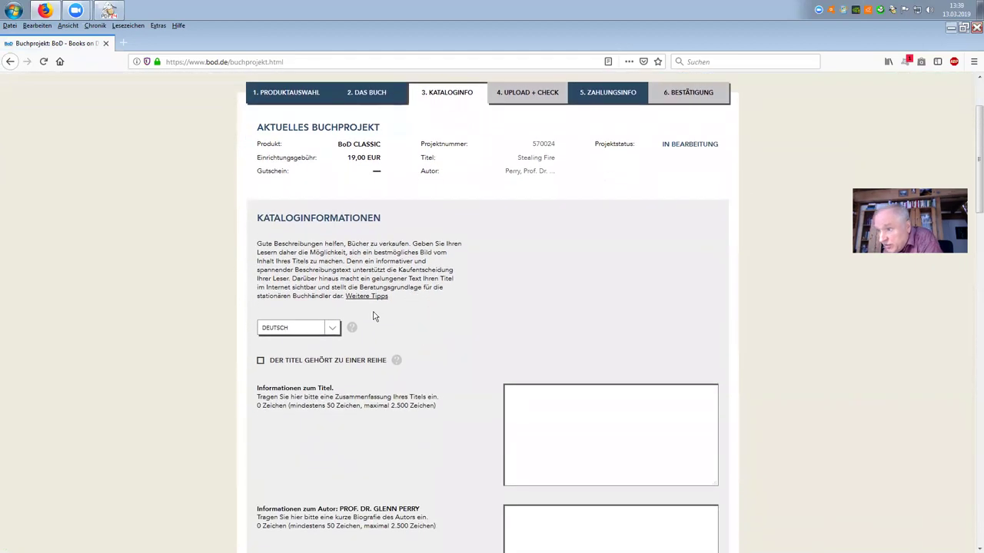
{"action": "left_click", "coordinate": [332, 329]}
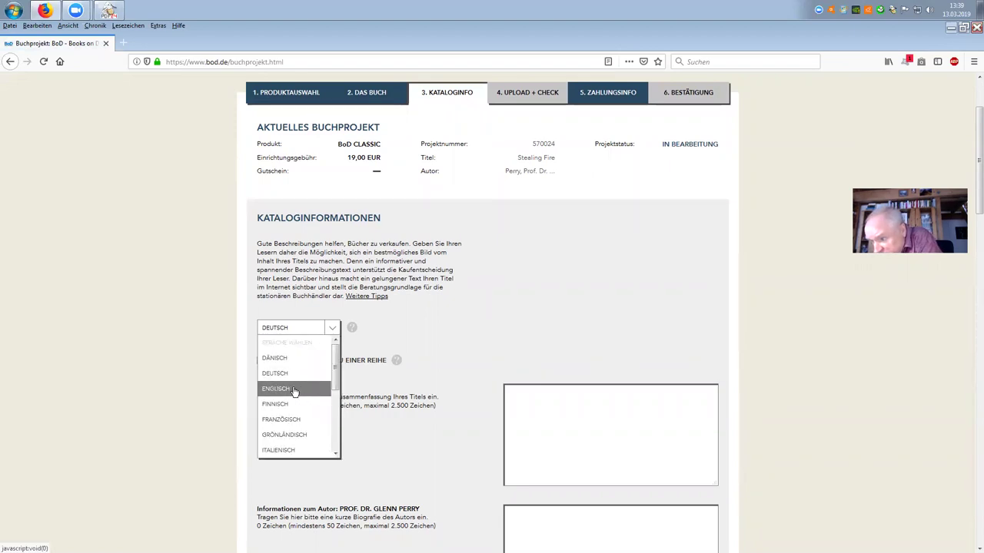
{"action": "left_click", "coordinate": [269, 390]}
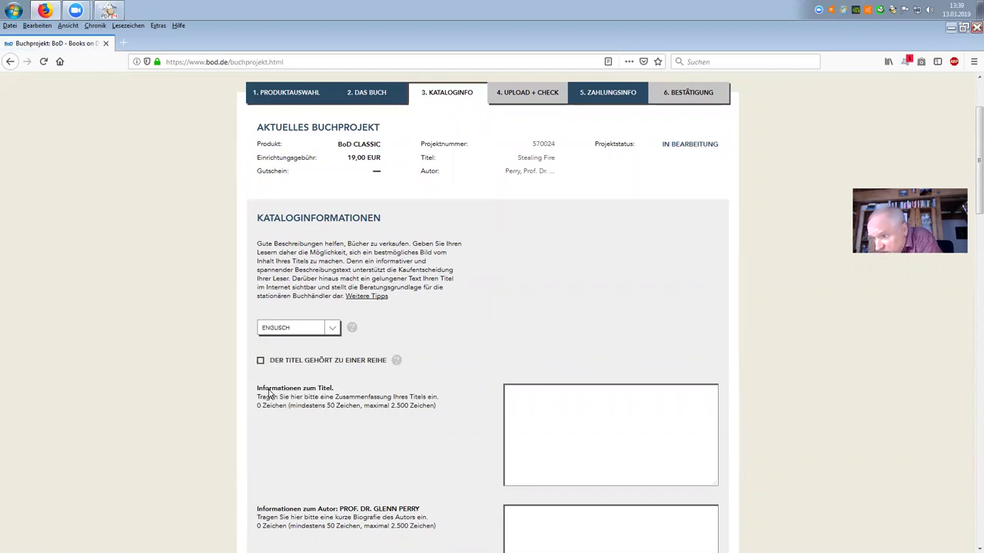
{"action": "left_click", "coordinate": [333, 329]}
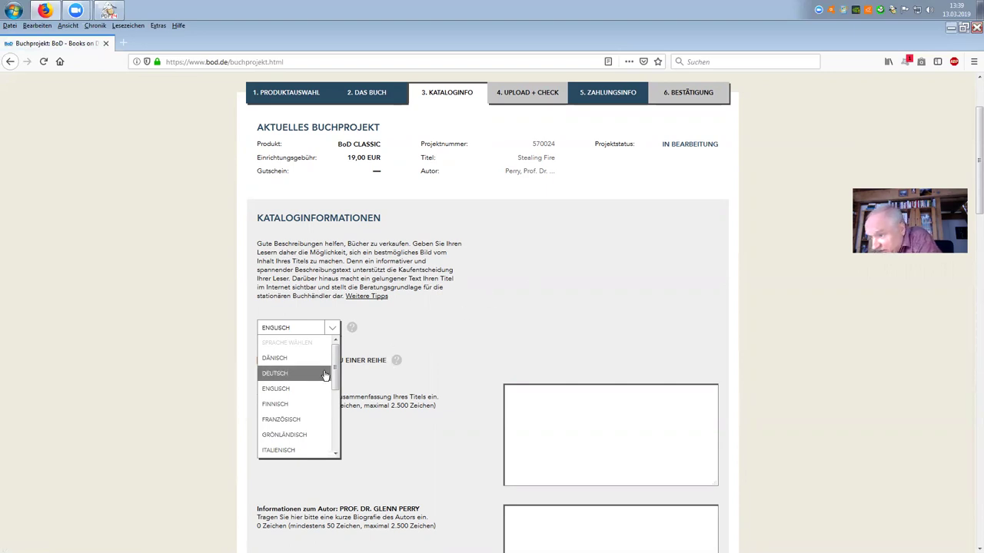
{"action": "left_click", "coordinate": [277, 392]}
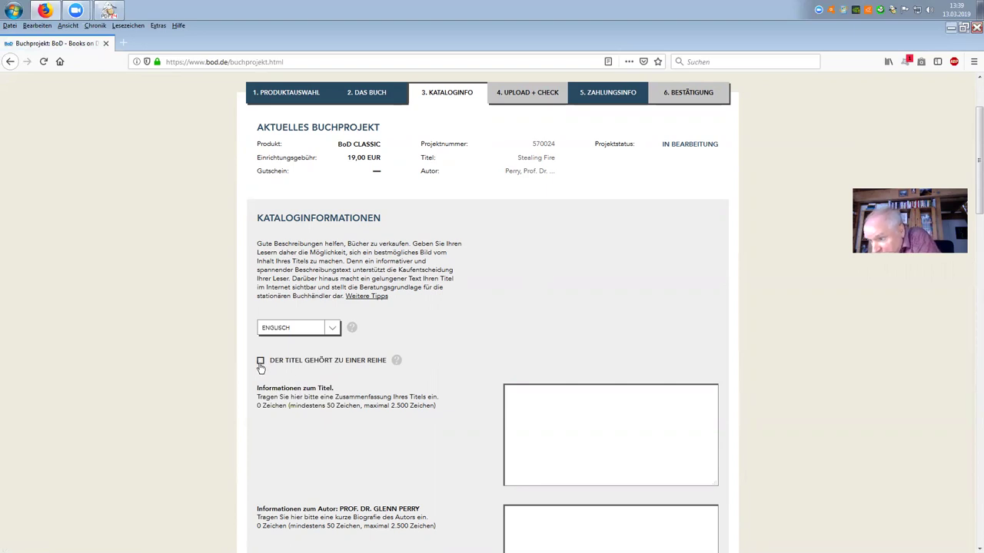
Mark the title as part of a series named "Books of Prof." plus the author's surname, with volume number 1
{"action": "left_click", "coordinate": [260, 361]}
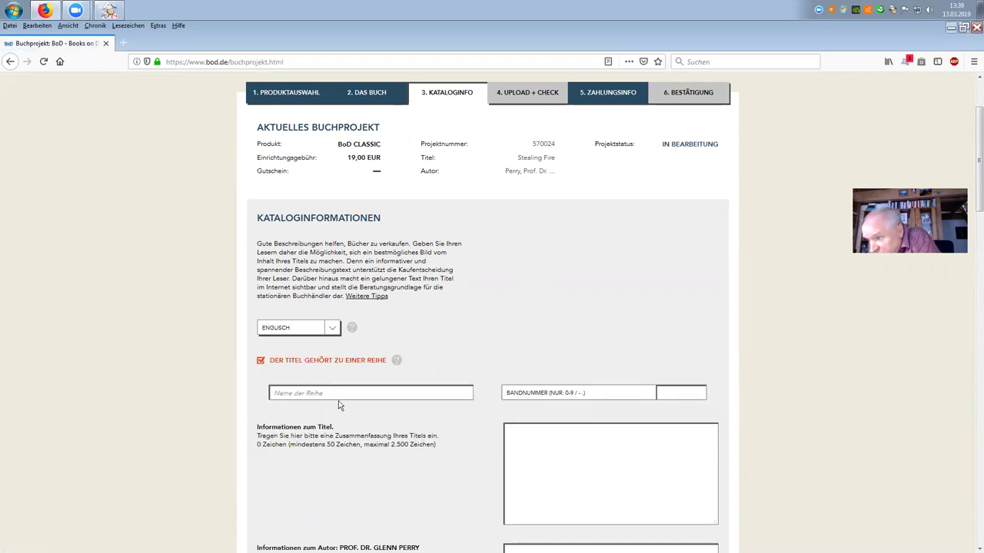
{"action": "left_click", "coordinate": [316, 393]}
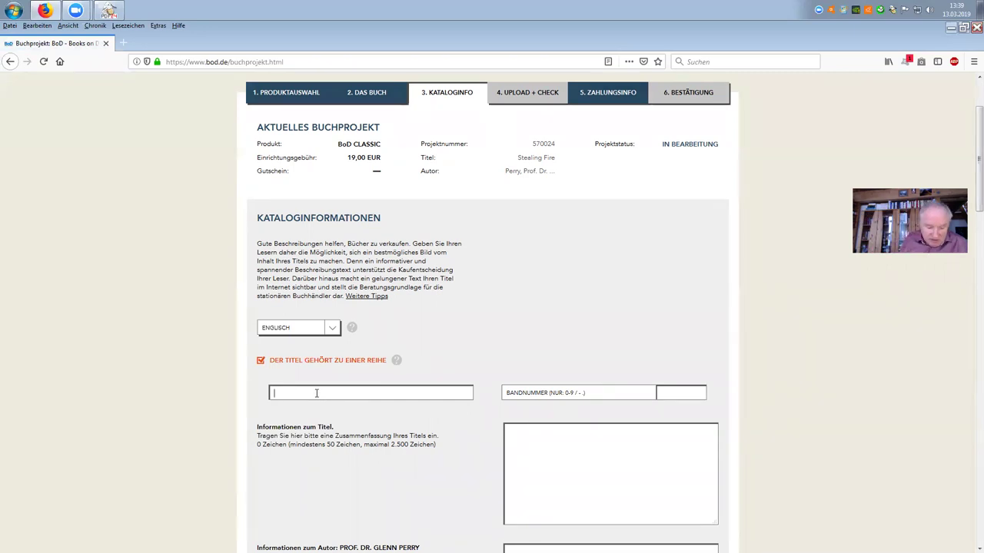
{"action": "type", "text": "Books of Prof. Perry"}
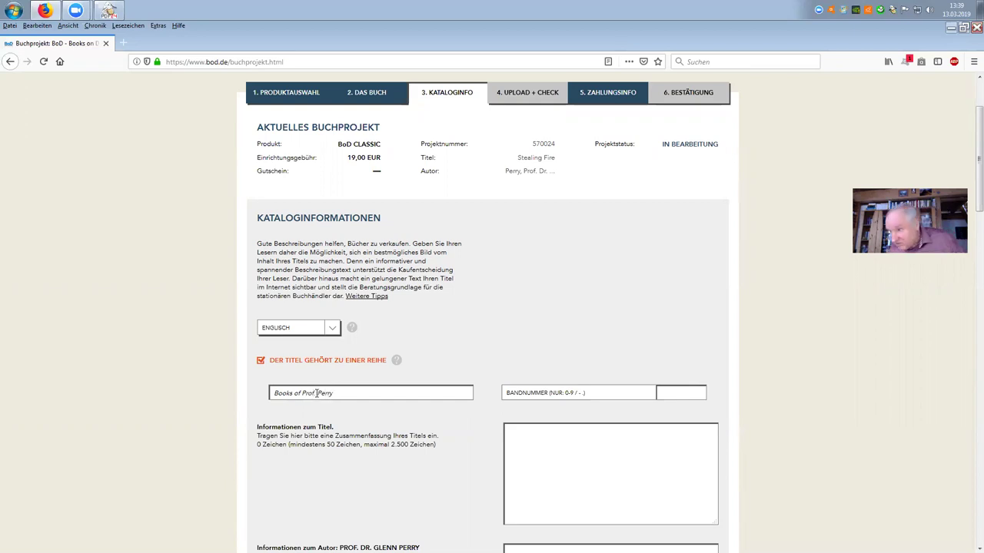
{"action": "left_click", "coordinate": [667, 392]}
{"action": "type", "text": "1"}
Fill the title summary with a placeholder text of several lines of repeated letter v, exceeding the 50-character minimum
{"action": "scroll", "coordinate": [389, 431], "scroll_direction": "down", "scroll_amount": 3}
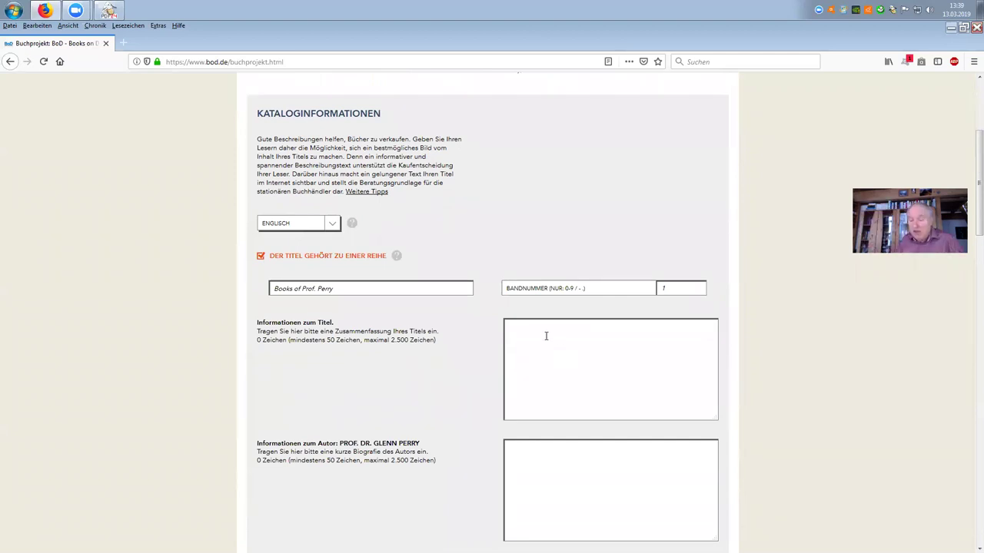
{"action": "type", "text": "vvvvvvvvvv"}
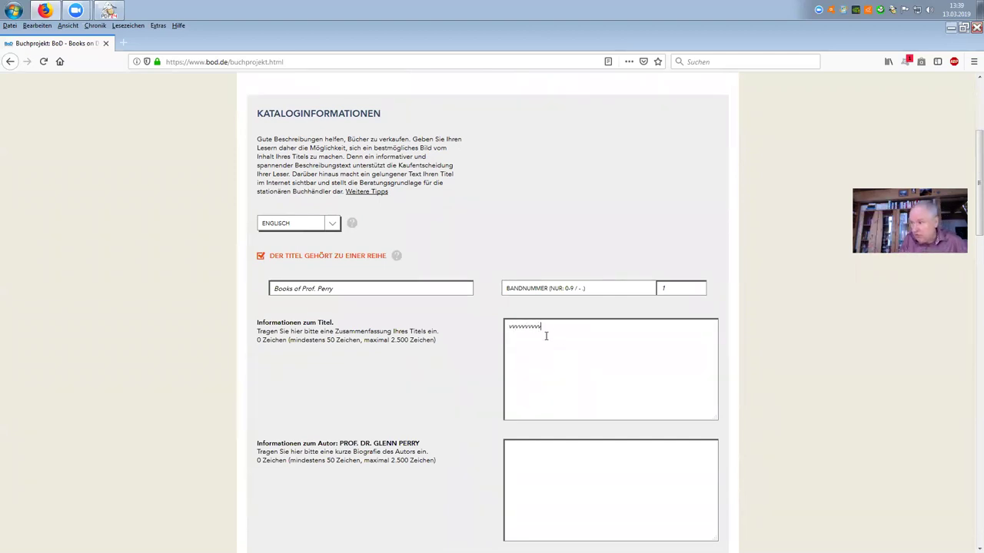
{"action": "type", "text": "vvvvvvvvvvvvvvvvvvvvvvvvvvvvvvvvvvvvvvvvvvvvvvvvvvvvvvvvvvvvvvvv"}
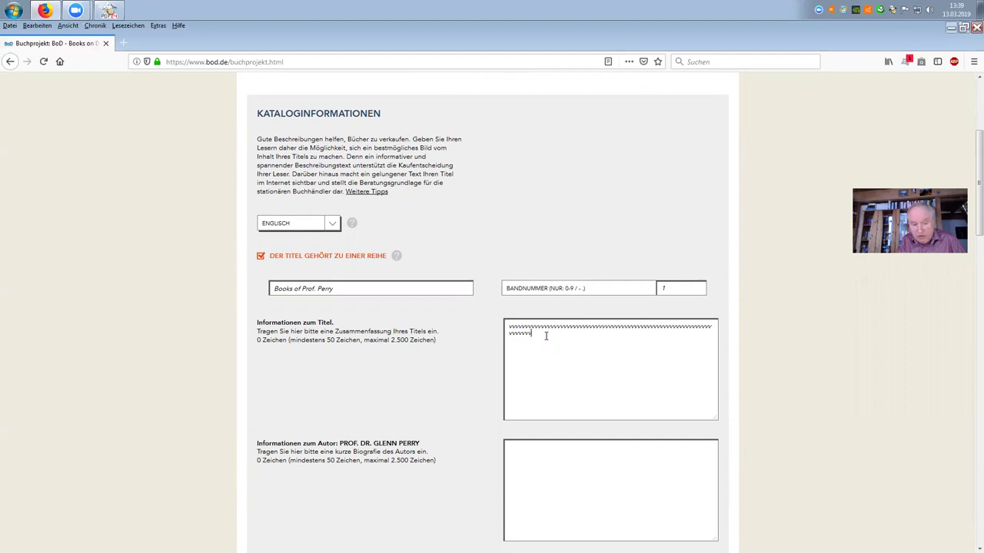
{"action": "type", "text": "vvvvvvvvvvvvvvvvvvvvvvvvvvvvvvvvvvvvvvvvvvvvvvvvvvvvvvvvvvvvvvv"}
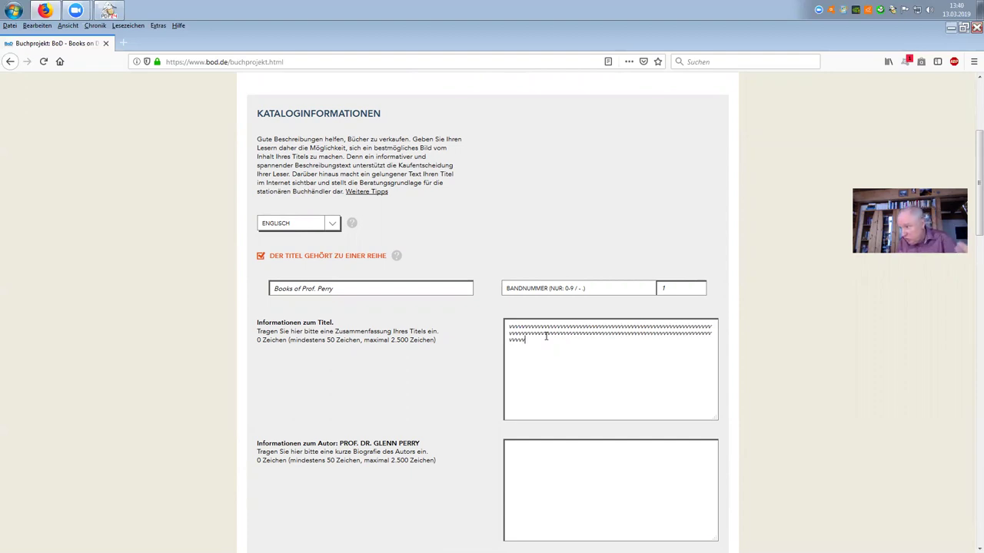
{"action": "type", "text": "vvvvvvvvvvvvvvvvvvvvvvvvvvvvvvvvvvvvvvvvvvvvvvvvvvvvvvvvvvvvvvvvvvvvvvvvvvv"}
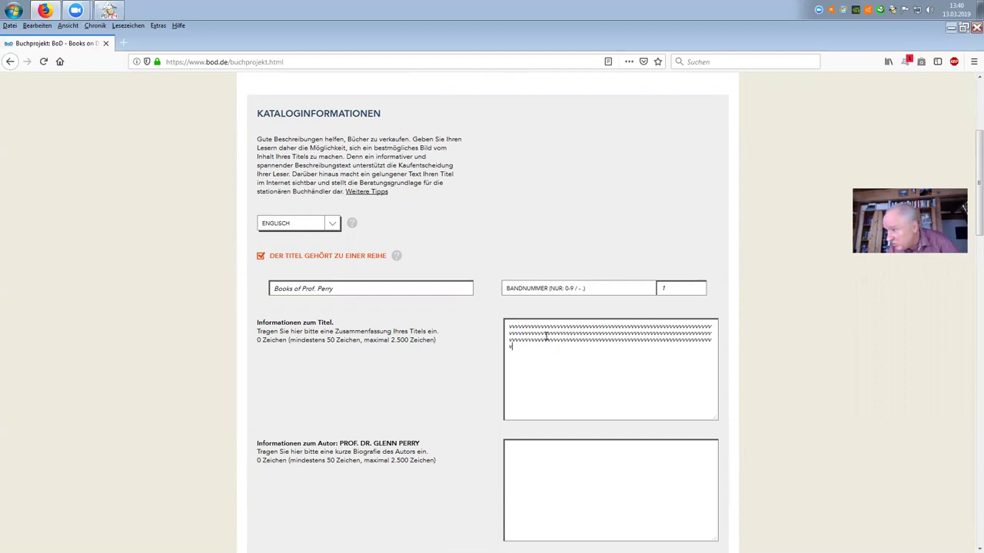
{"action": "type", "text": "vvvvvvvvvvvvvvvvvvv"}
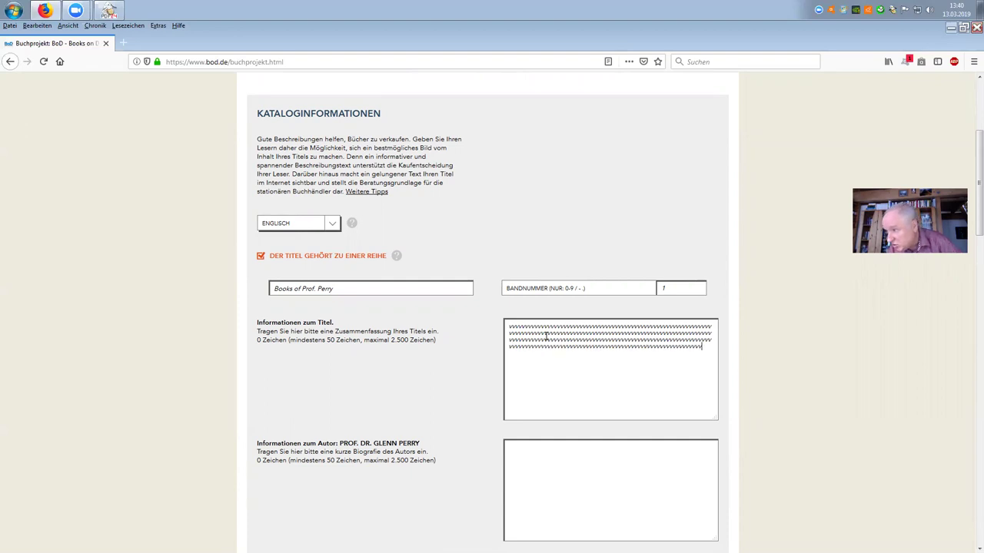
{"action": "type", "text": "vvvvvvvvvvvvvvvvvvvvvvvvvvvvvvvvvvvvvvvvvvvvvvvvvvvvvvvvvvvvvvvvvvvvvvvvvvvv"}
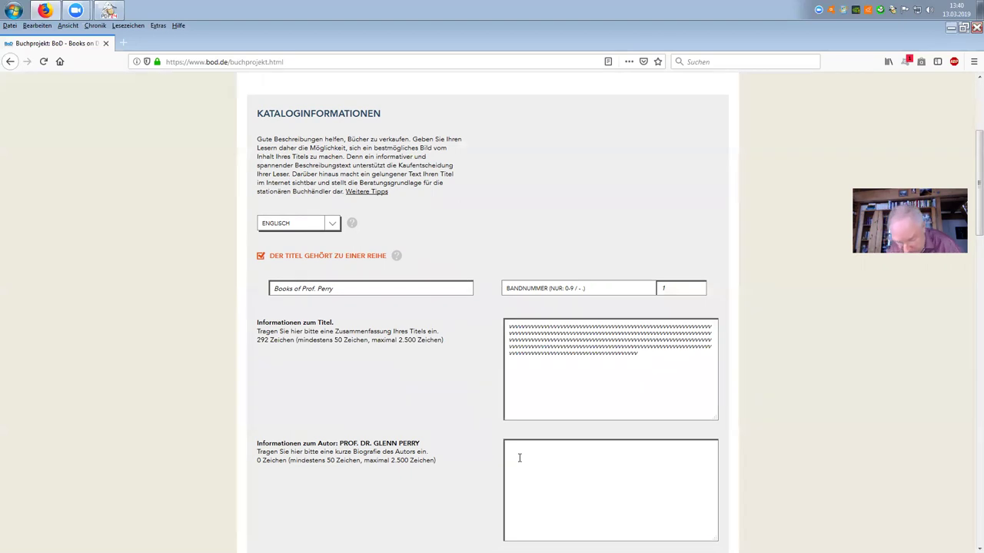
Fill the author biography with a placeholder text of several lines of repeated letter p, exceeding the 50-character minimum
{"action": "type", "text": "pppppppppppppppppppppppppppppppppppppppppppppppppppp"}
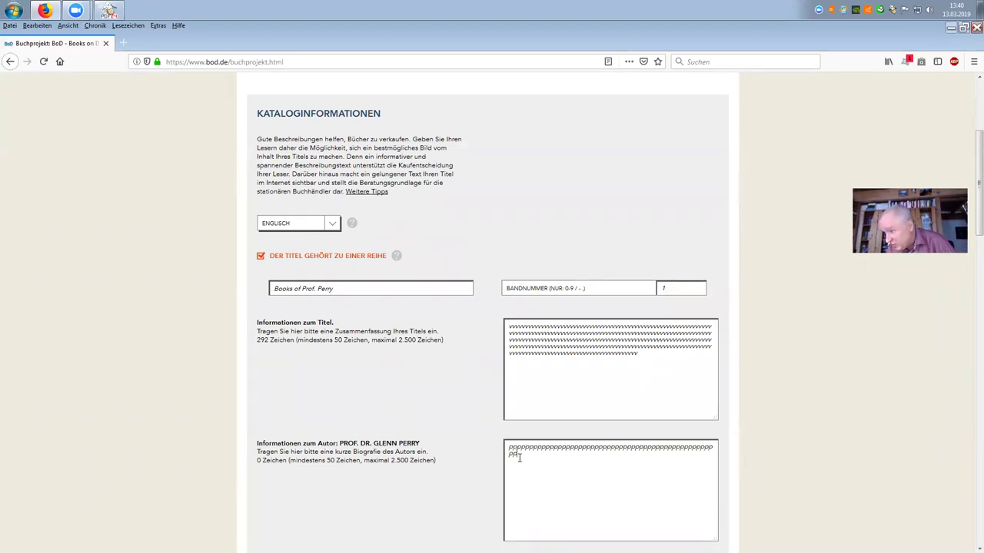
{"action": "type", "text": "ppppppppppppppppppppppppppppppppppppppppppppppppppppppppppppppppppppppppppppppppppppppp"}
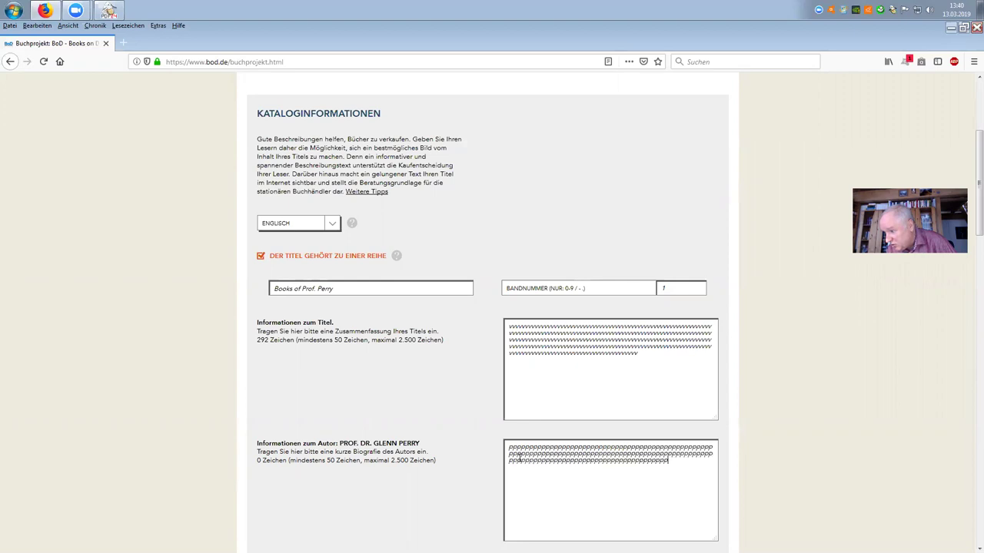
{"action": "type", "text": "pppppppppppppppppppppppppppppppppppppp"}
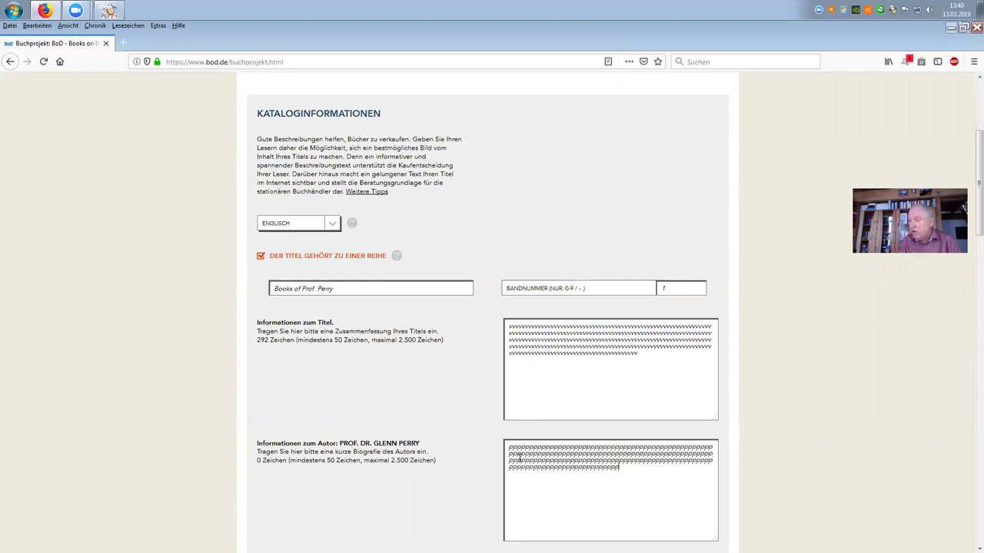
Extend the placeholder author biography with further repeated letters p
{"action": "type", "text": "ppppppppppppppppppppppppppppppppppppppppppppppppppppppppppppppppppppppppppppppppppppppppppppppppppp"}
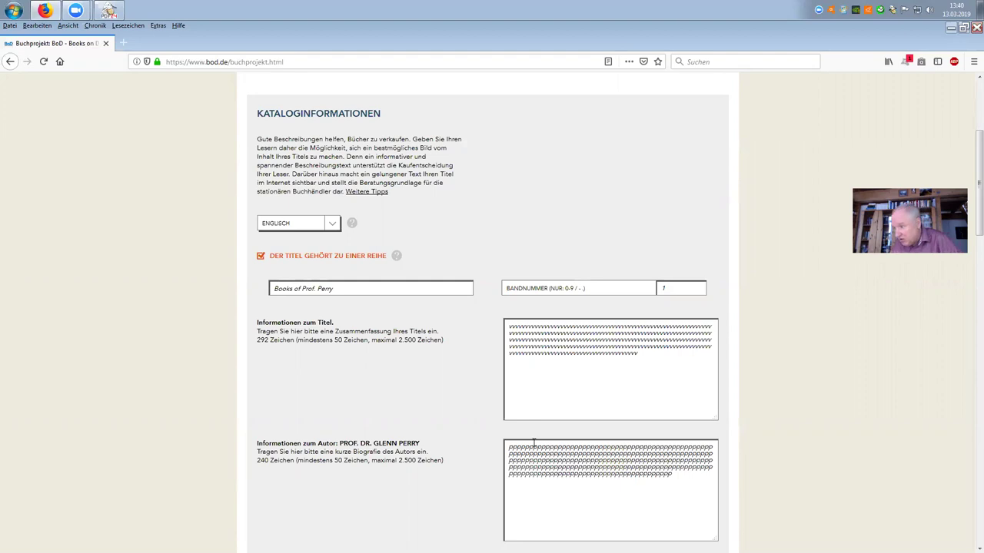
{"action": "scroll", "coordinate": [356, 435], "scroll_direction": "down", "scroll_amount": 5}
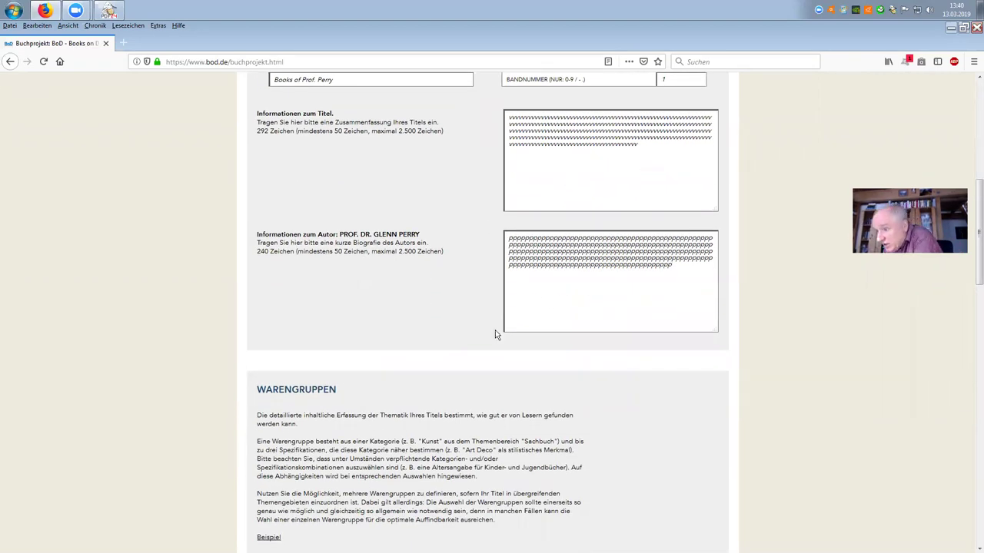
{"action": "scroll", "coordinate": [495, 335], "scroll_direction": "down", "scroll_amount": 4}
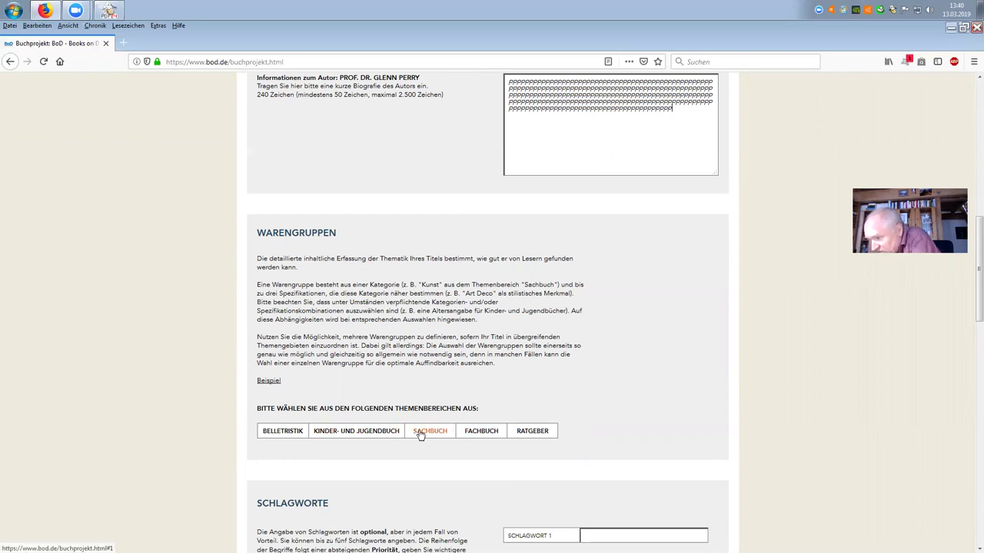
{"action": "left_click", "coordinate": [482, 432]}
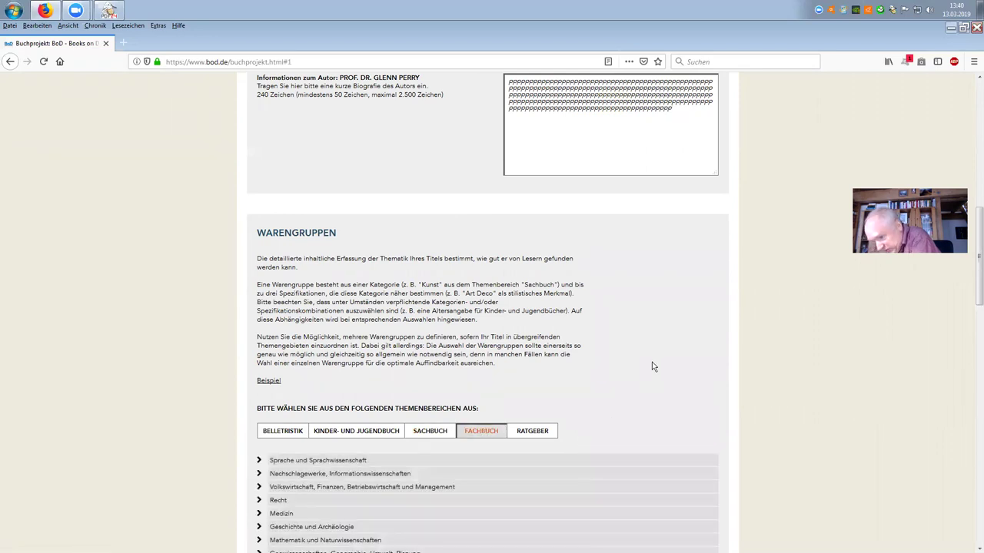
{"action": "scroll", "coordinate": [650, 367], "scroll_direction": "down", "scroll_amount": 2}
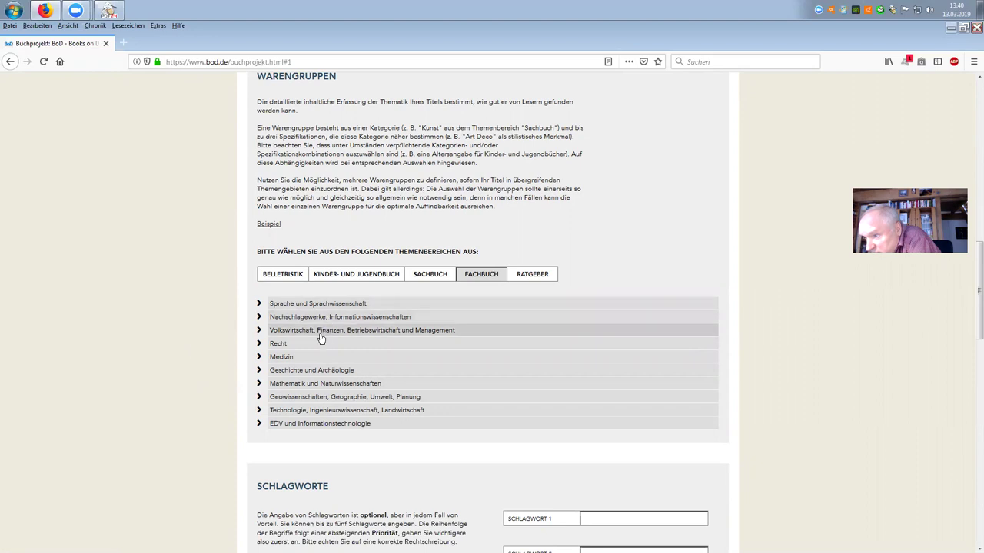
{"action": "left_click", "coordinate": [301, 373]}
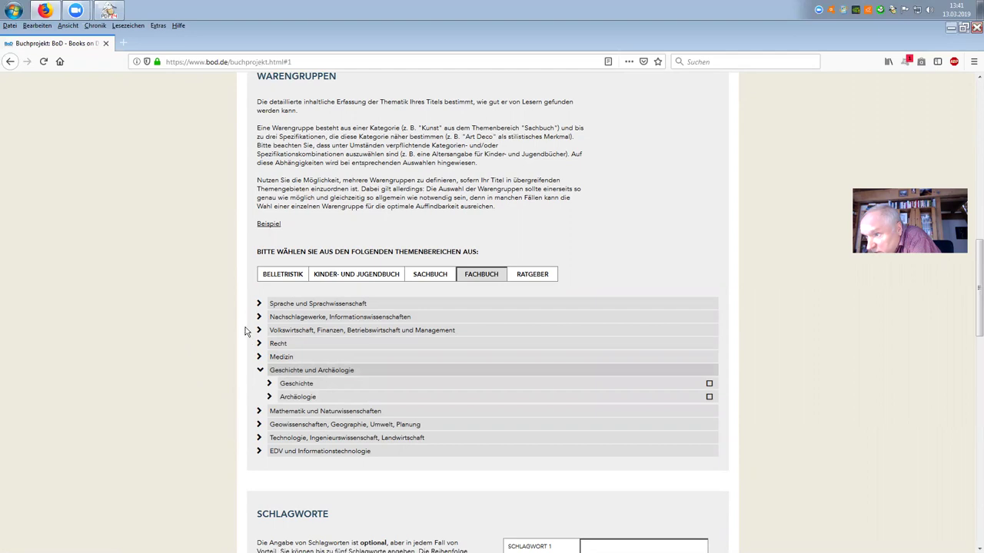
{"action": "scroll", "coordinate": [384, 346], "scroll_direction": "down", "scroll_amount": 1}
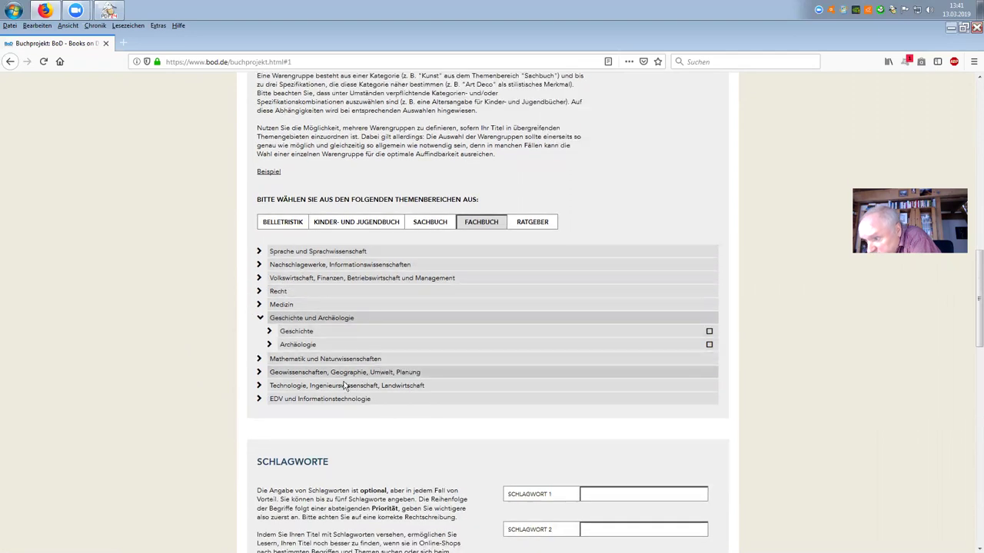
Choose the Sachbuch subject area and select Philosophie within Philosophie und Religion as the book's product group
{"action": "left_click", "coordinate": [432, 222]}
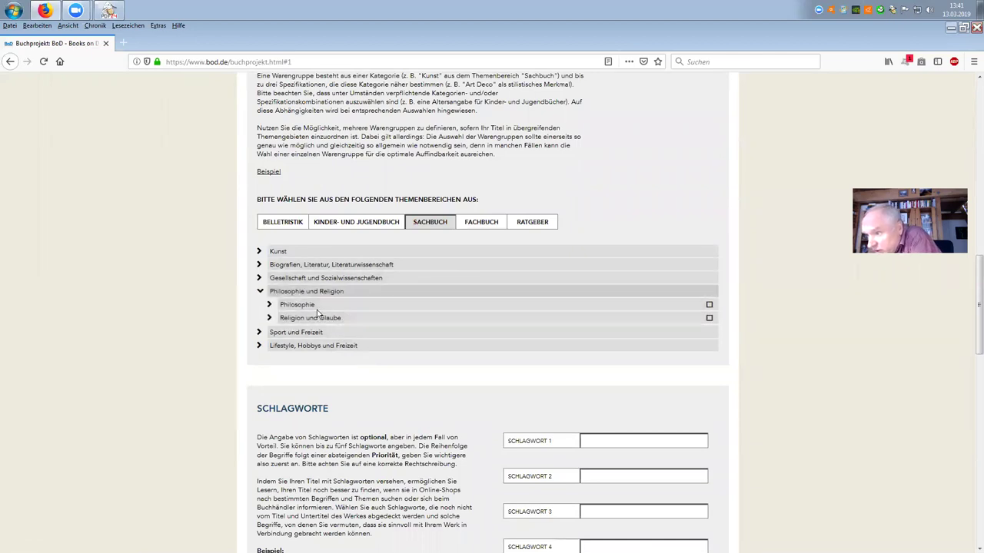
{"action": "left_click", "coordinate": [709, 305]}
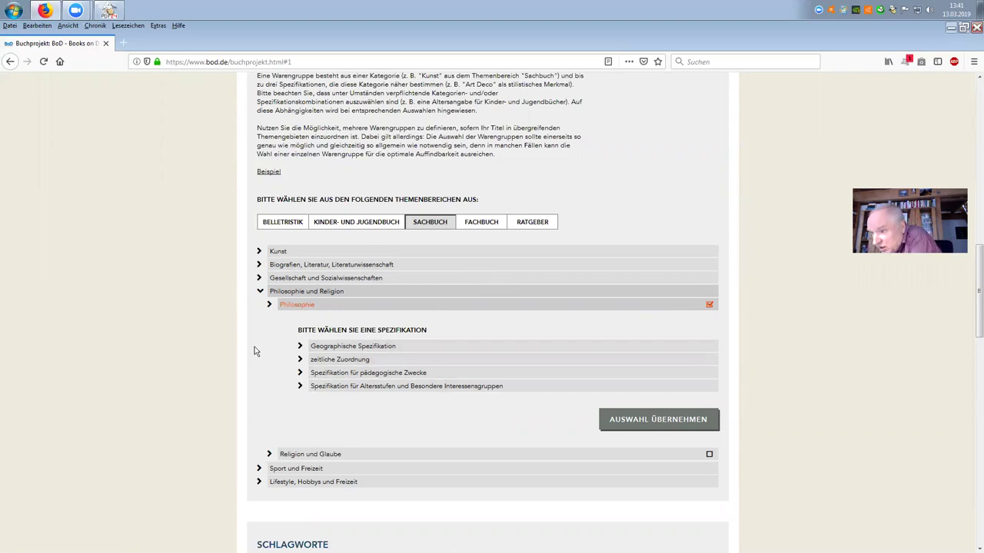
{"action": "scroll", "coordinate": [254, 354], "scroll_direction": "down", "scroll_amount": 1}
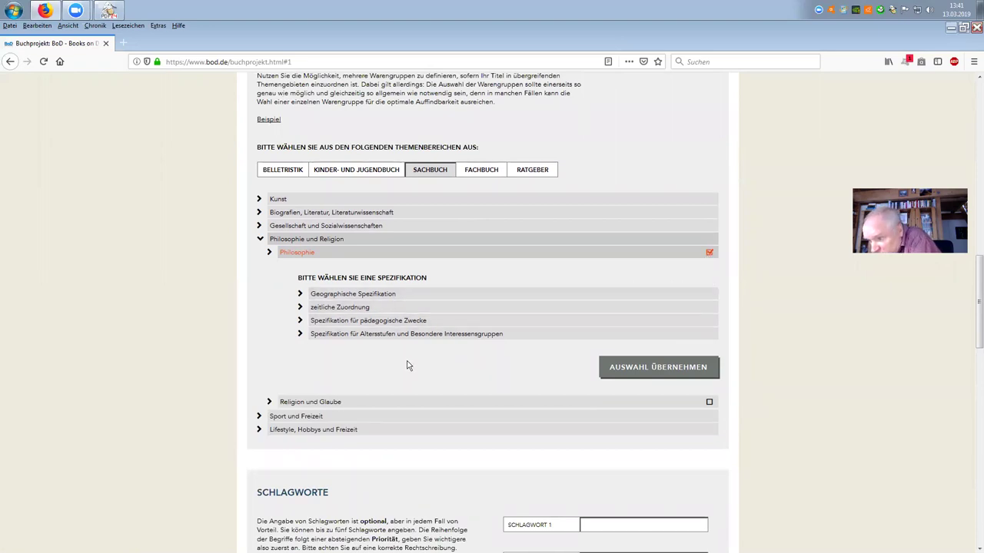
Enter "Astrology" as the first keyword and "Cosmology" as the second keyword for the title
{"action": "scroll", "coordinate": [406, 361], "scroll_direction": "down", "scroll_amount": 4}
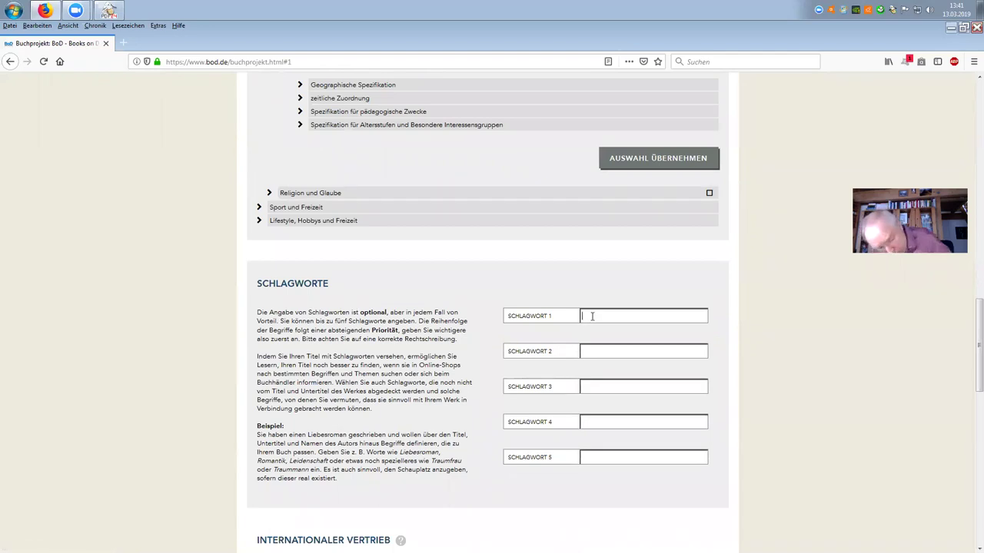
{"action": "type", "text": "a"}
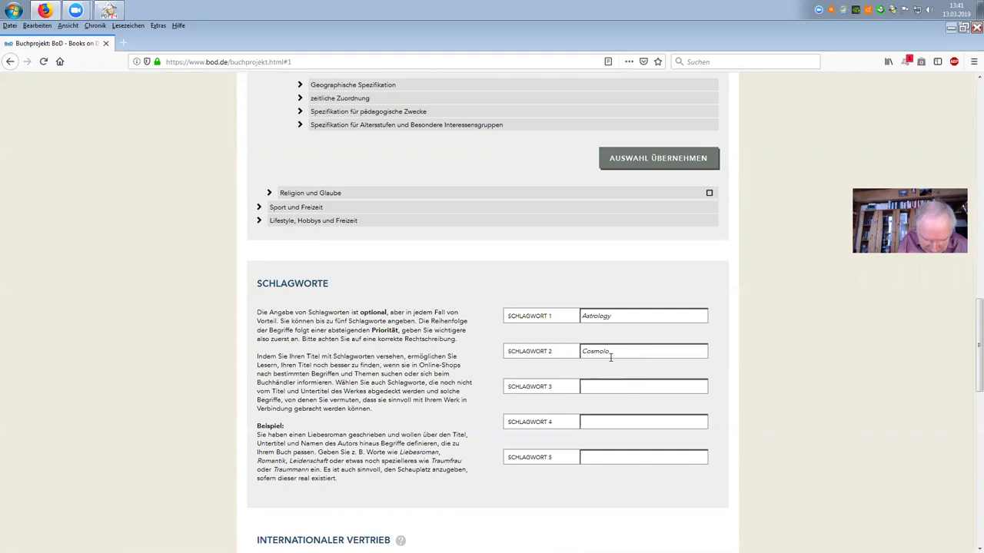
Turn the e-book copy protection off and on again, and try to save the catalogue information
{"action": "scroll", "coordinate": [565, 392], "scroll_direction": "down", "scroll_amount": 5}
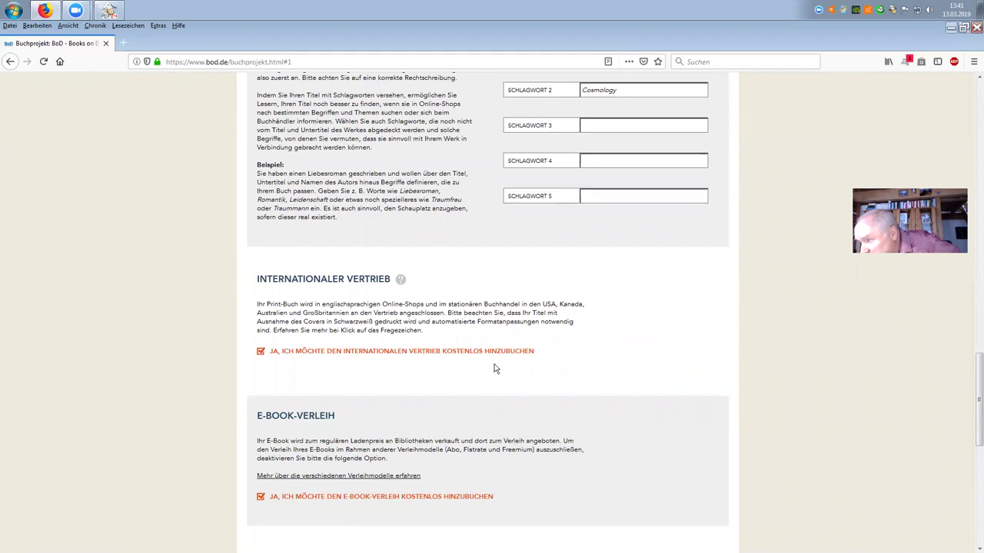
{"action": "scroll", "coordinate": [347, 375], "scroll_direction": "down", "scroll_amount": 2}
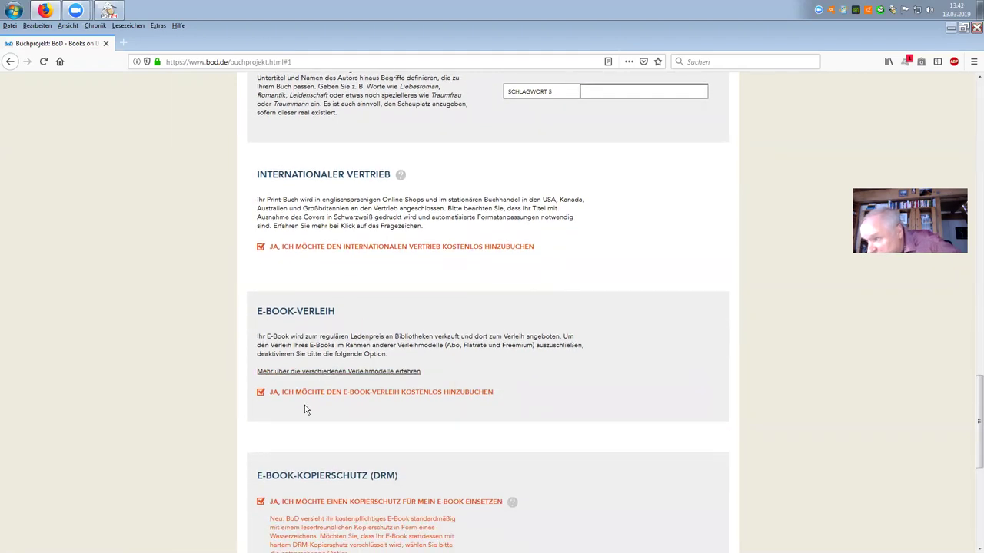
{"action": "scroll", "coordinate": [305, 405], "scroll_direction": "down", "scroll_amount": 2}
{"action": "scroll", "coordinate": [375, 342], "scroll_direction": "down", "scroll_amount": 1}
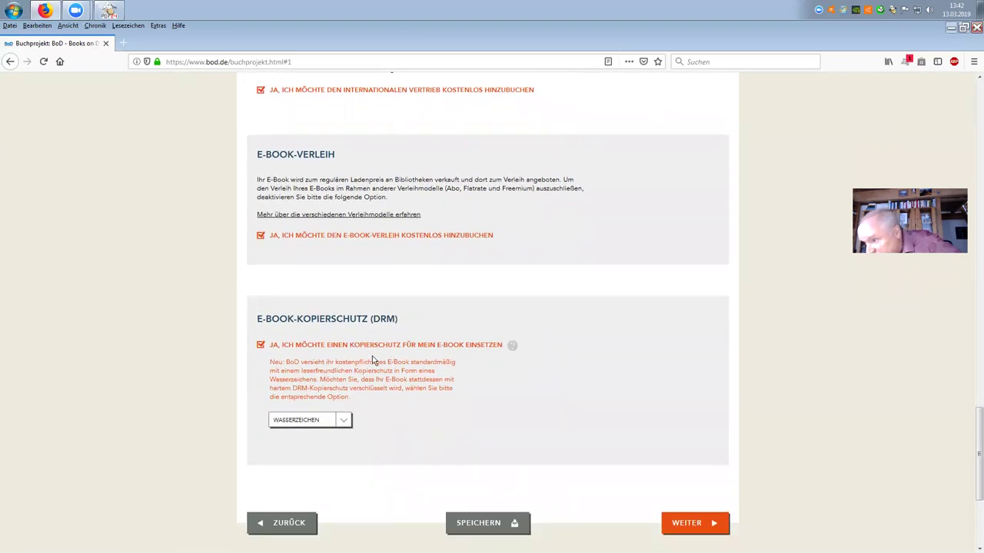
{"action": "left_click", "coordinate": [261, 346]}
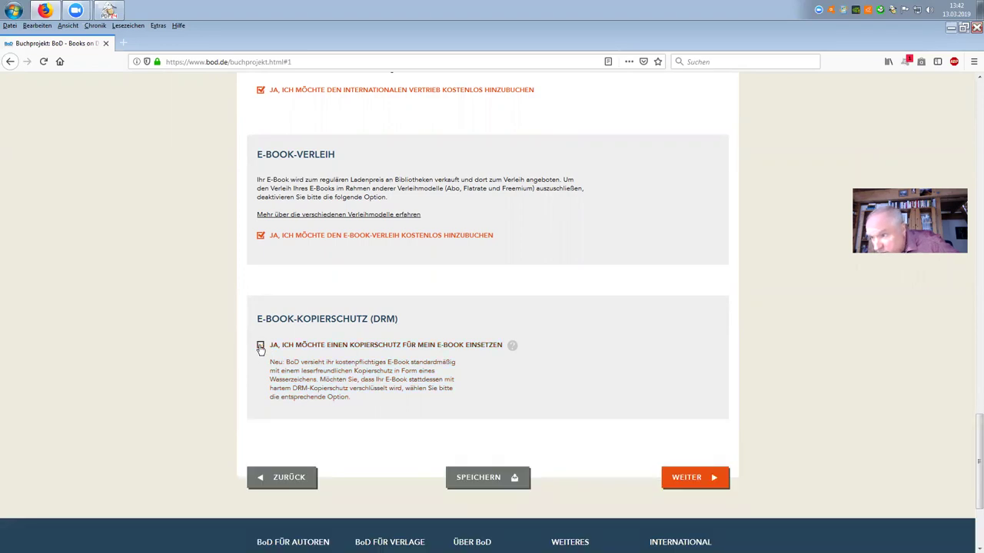
{"action": "left_click", "coordinate": [260, 346]}
{"action": "scroll", "coordinate": [376, 463], "scroll_direction": "down", "scroll_amount": 1}
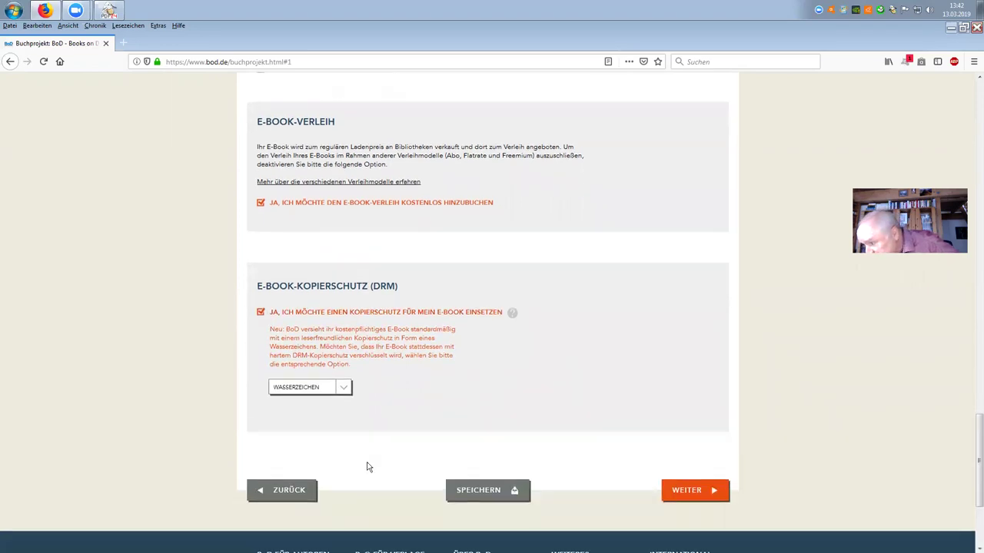
{"action": "left_click", "coordinate": [475, 473]}
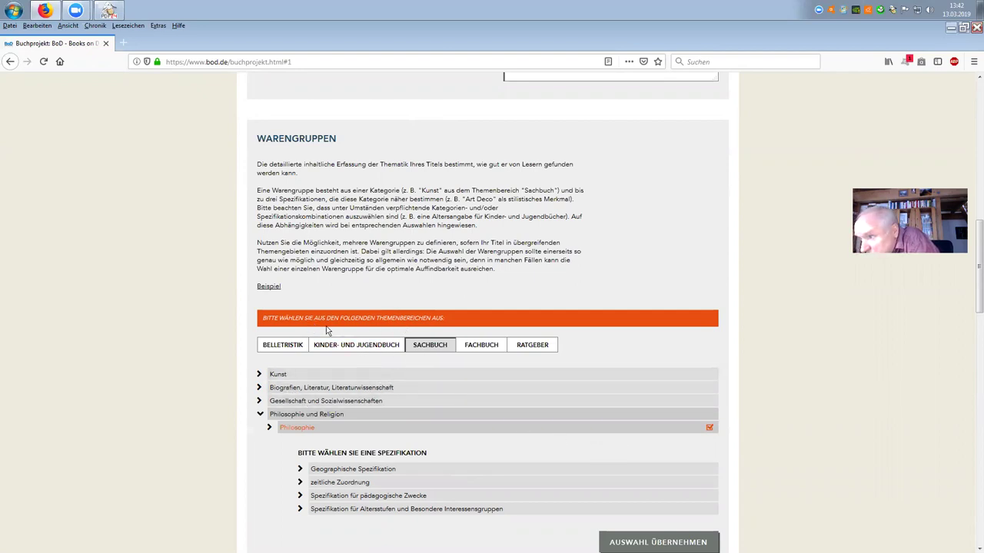
Reselect Philosophie, add the educational specification "für alle Bildungsstufen", and apply the product group selection
{"action": "left_click", "coordinate": [294, 416]}
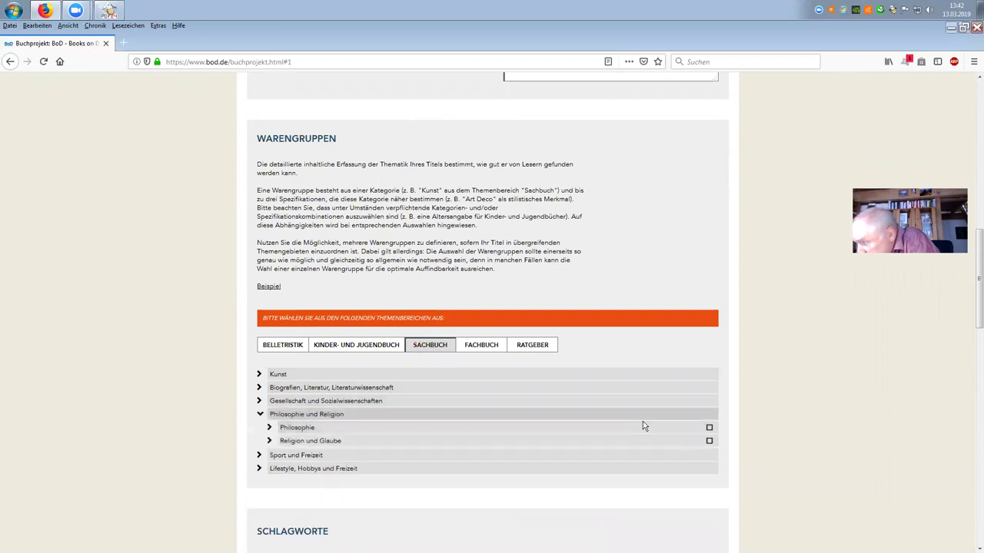
{"action": "left_click", "coordinate": [709, 428]}
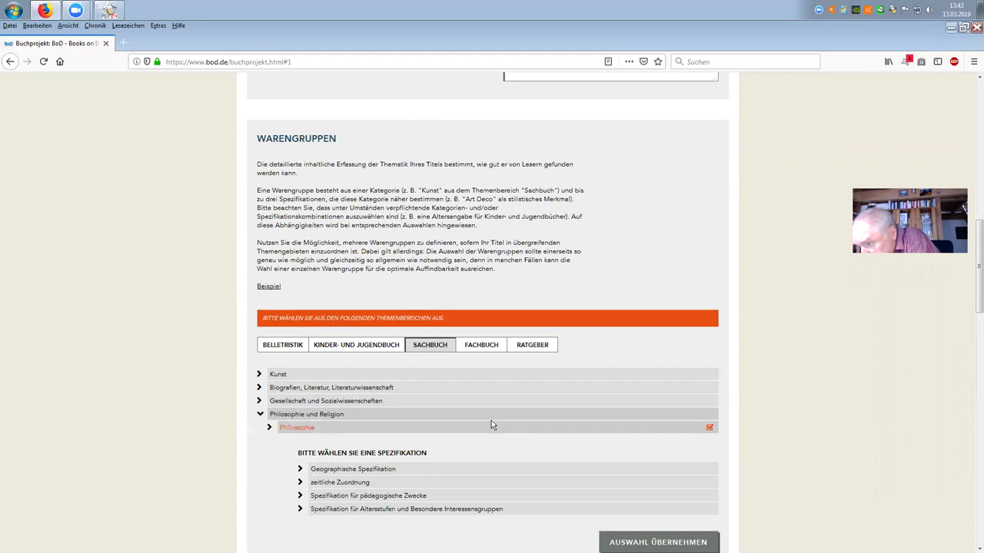
{"action": "scroll", "coordinate": [476, 415], "scroll_direction": "down", "scroll_amount": 3}
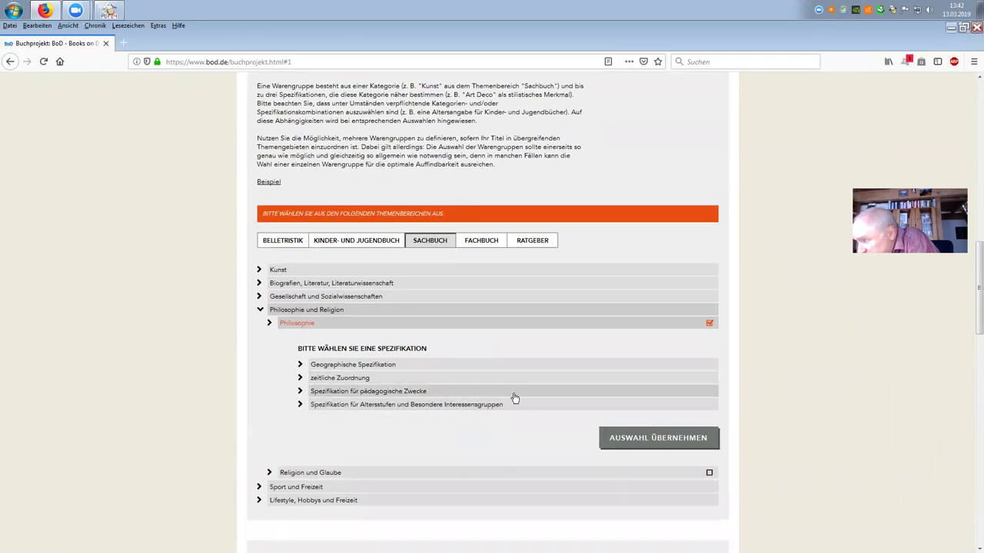
{"action": "left_click", "coordinate": [419, 393]}
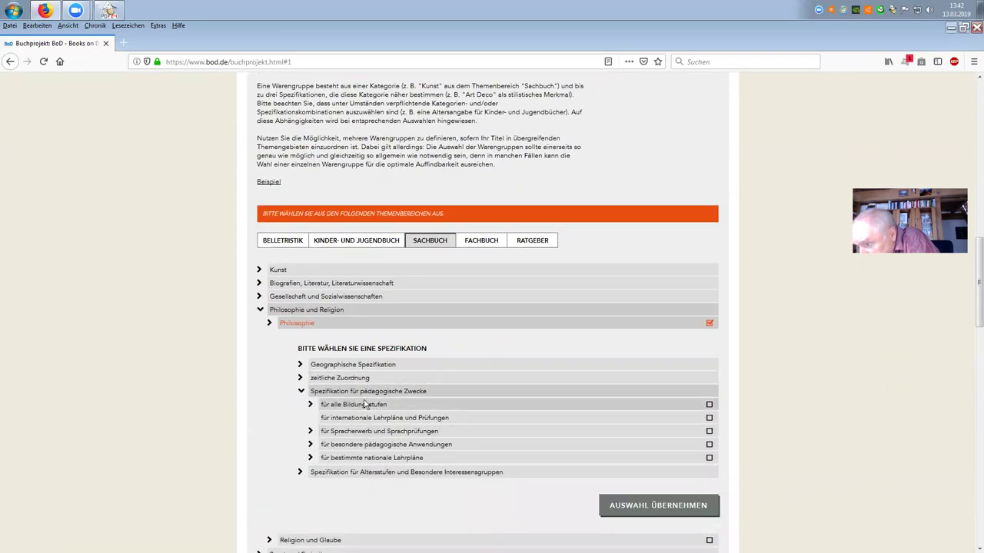
{"action": "left_click", "coordinate": [709, 406]}
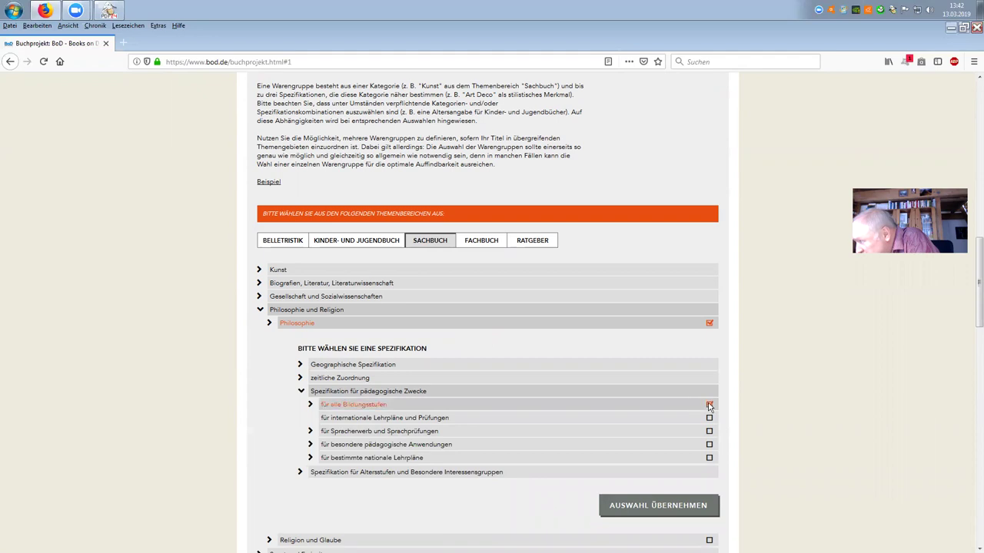
{"action": "scroll", "coordinate": [470, 422], "scroll_direction": "down", "scroll_amount": 3}
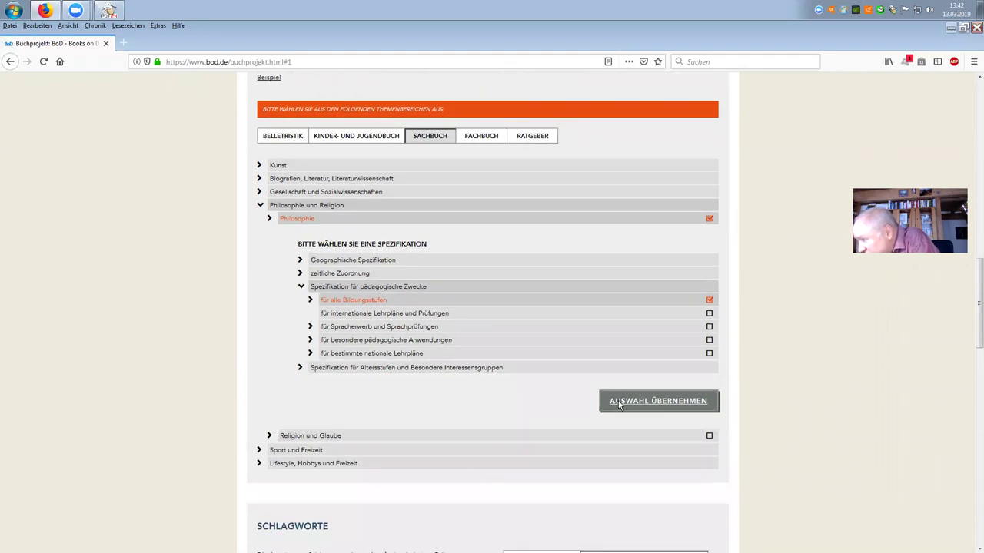
{"action": "left_click", "coordinate": [615, 398]}
Complete the catalogue information and continue to the Upload + Check stage of the book project
{"action": "scroll", "coordinate": [437, 409], "scroll_direction": "down", "scroll_amount": 4}
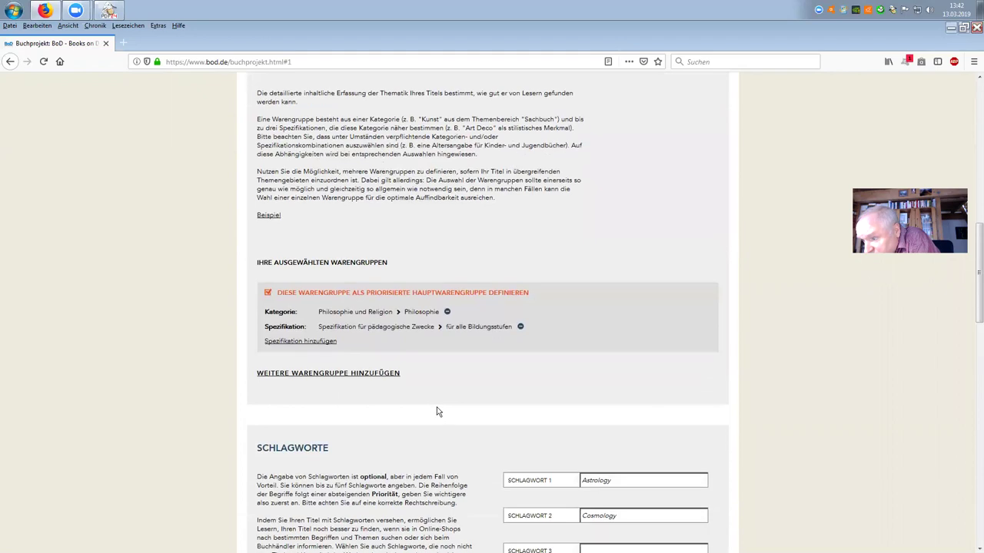
{"action": "scroll", "coordinate": [438, 408], "scroll_direction": "down", "scroll_amount": 8}
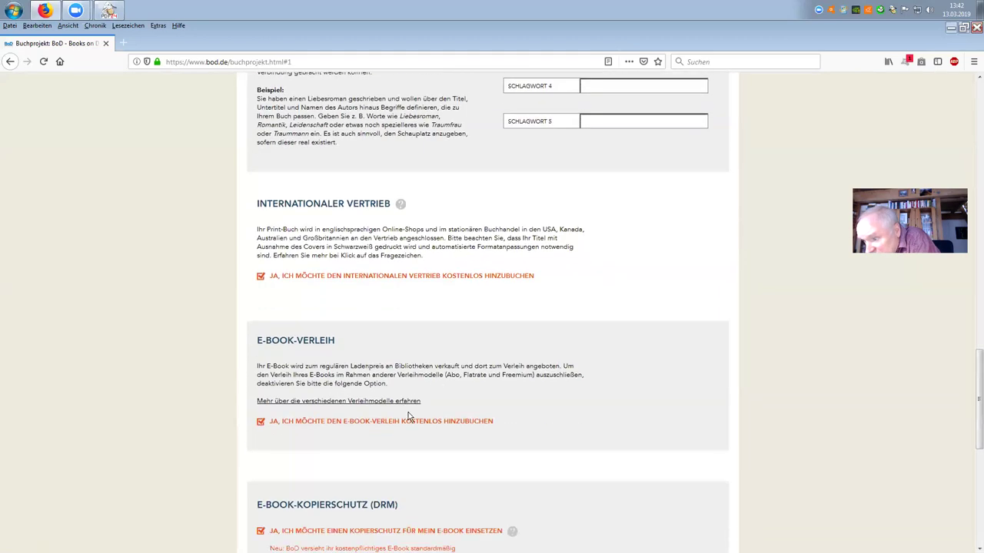
{"action": "scroll", "coordinate": [408, 417], "scroll_direction": "down", "scroll_amount": 1}
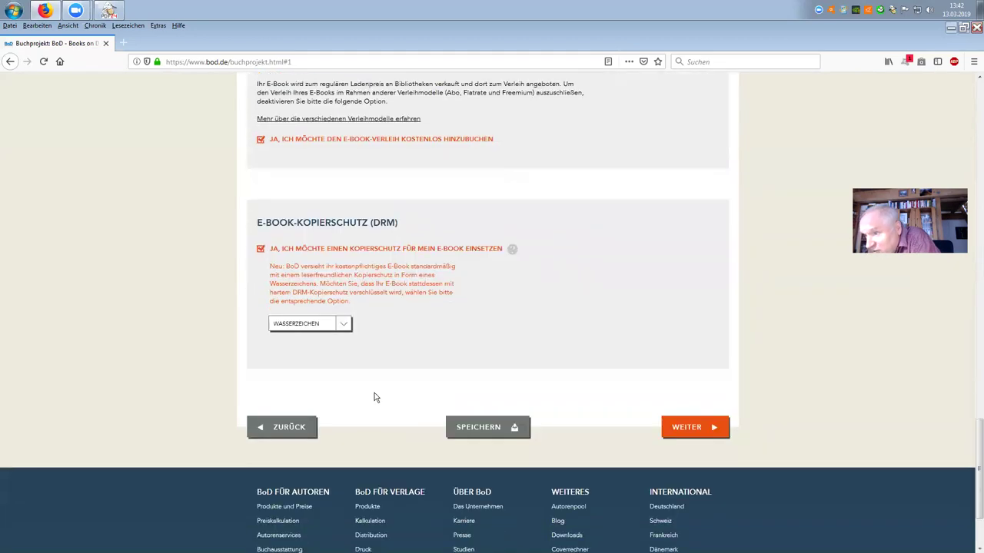
{"action": "left_click", "coordinate": [686, 428]}
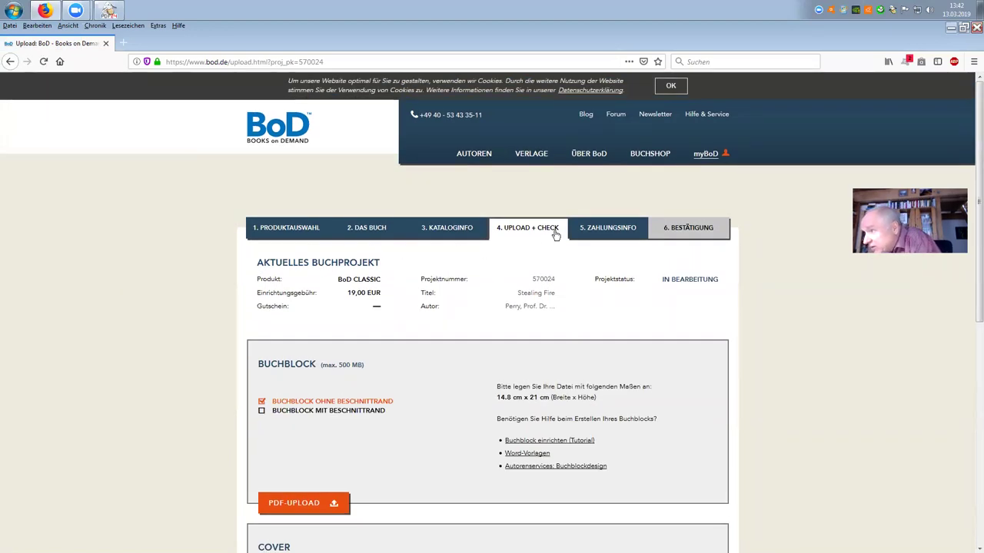
Upload "Demonstration pdf.pdf" from the desktop as the book block
{"action": "scroll", "coordinate": [119, 246], "scroll_direction": "down", "scroll_amount": 3}
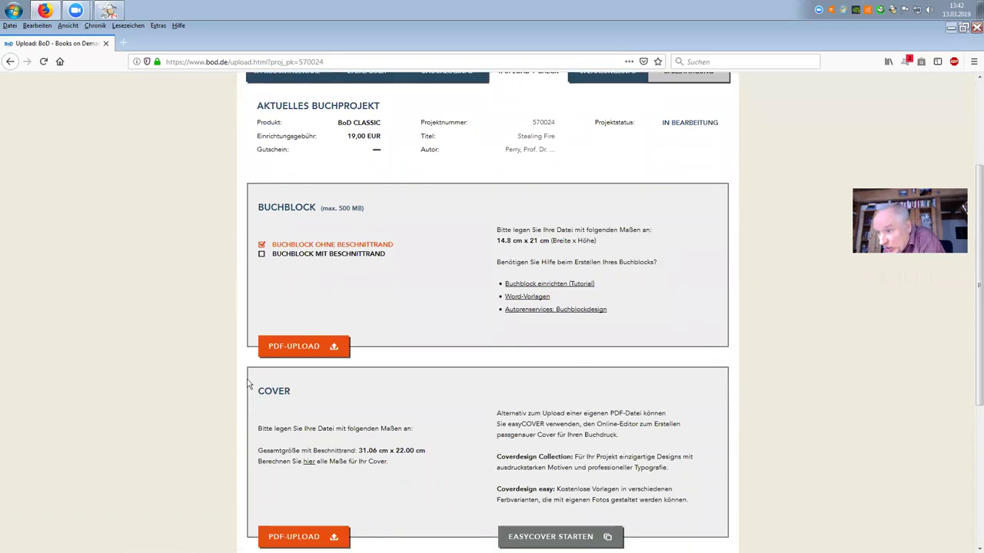
{"action": "left_click", "coordinate": [292, 347]}
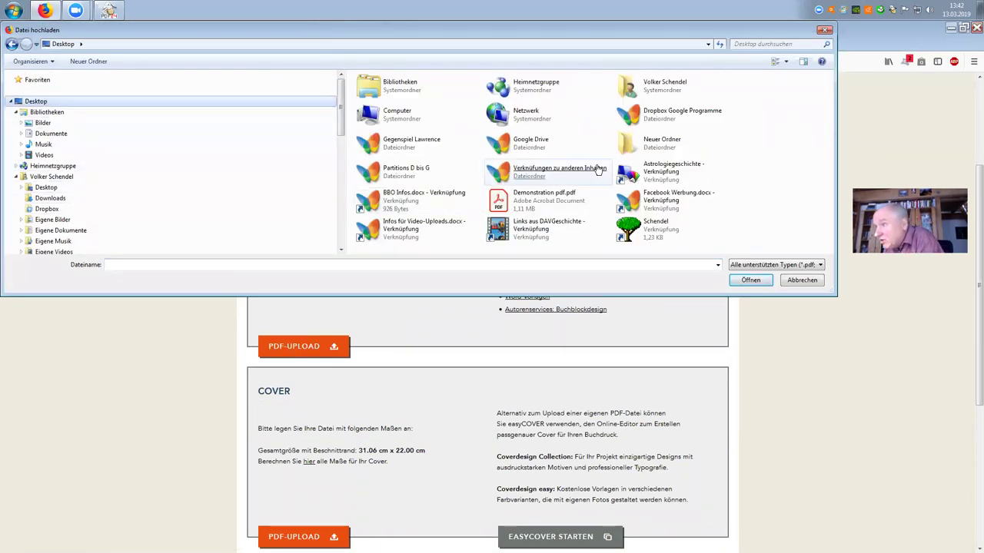
{"action": "left_click", "coordinate": [536, 199]}
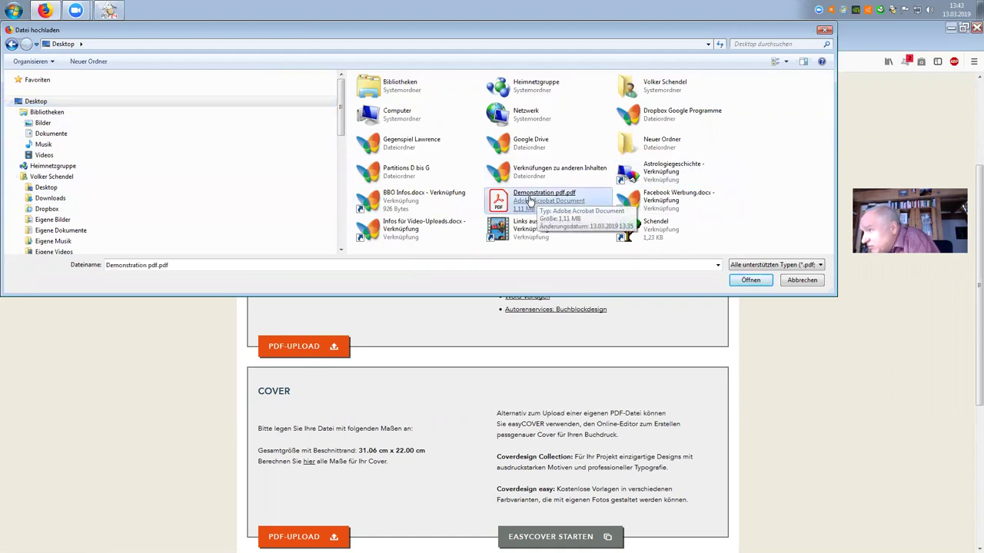
{"action": "double_click", "coordinate": [529, 198]}
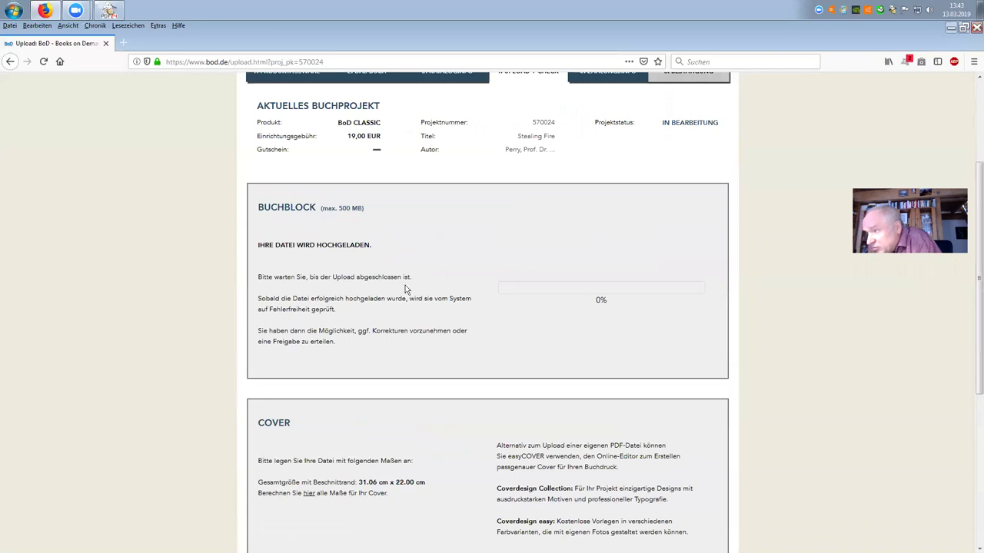
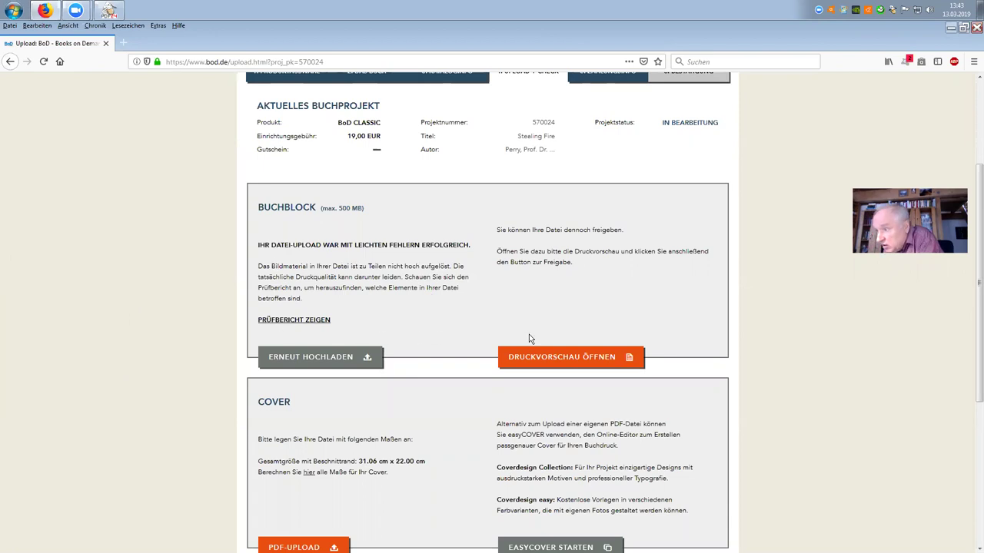
Open the print preview of the uploaded book block
{"action": "left_click", "coordinate": [555, 358]}
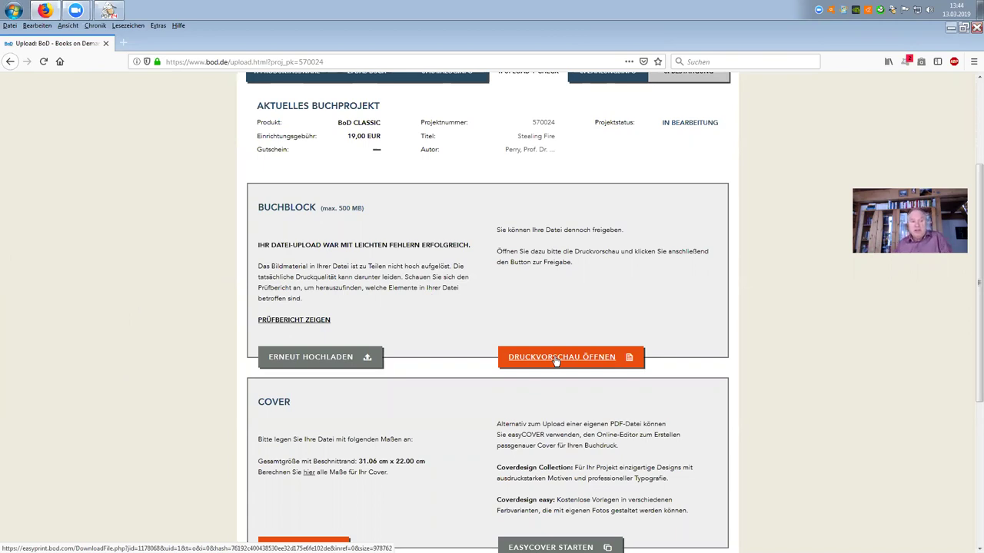
{"action": "left_click", "coordinate": [555, 359]}
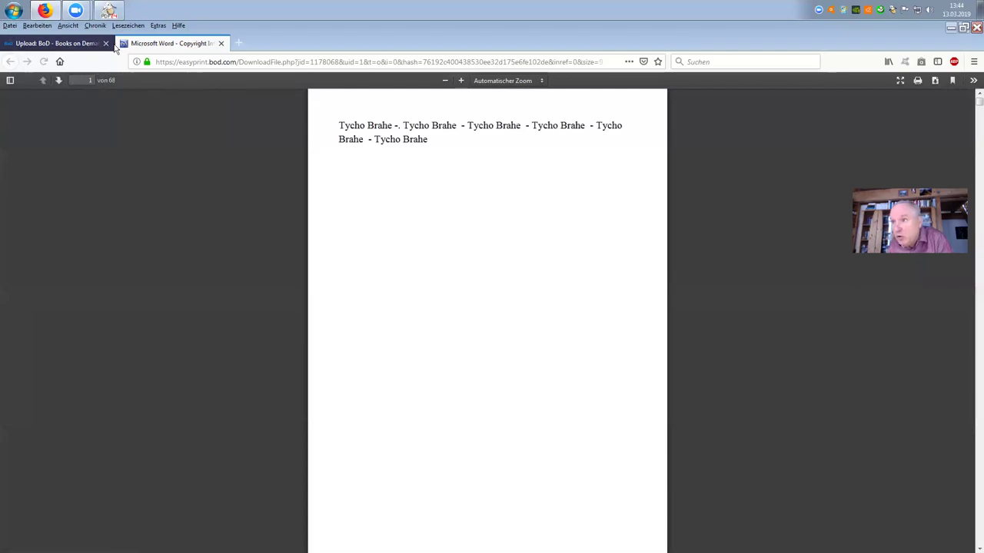
Look through the book block's print preview, checking text, images and page numbers on the opening pages, and close it
{"action": "scroll", "coordinate": [468, 178], "scroll_direction": "down", "scroll_amount": 15}
{"action": "scroll", "coordinate": [462, 179], "scroll_direction": "down", "scroll_amount": 20}
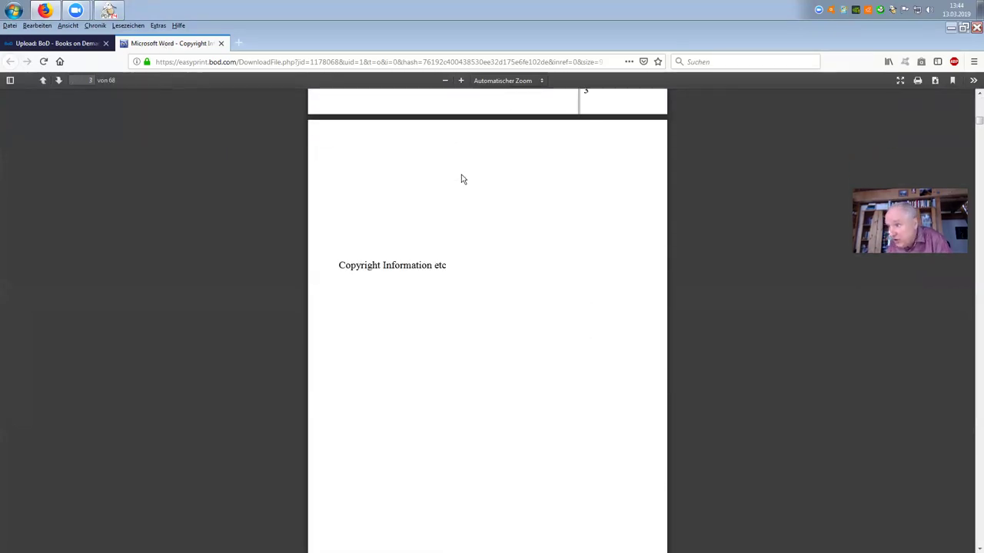
{"action": "scroll", "coordinate": [462, 176], "scroll_direction": "down", "scroll_amount": 14}
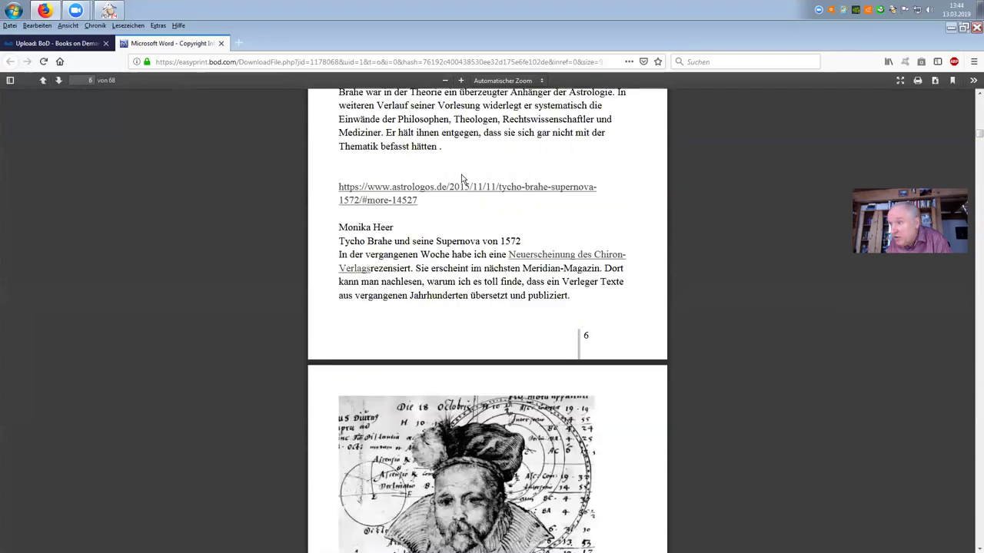
{"action": "scroll", "coordinate": [462, 179], "scroll_direction": "down", "scroll_amount": 14}
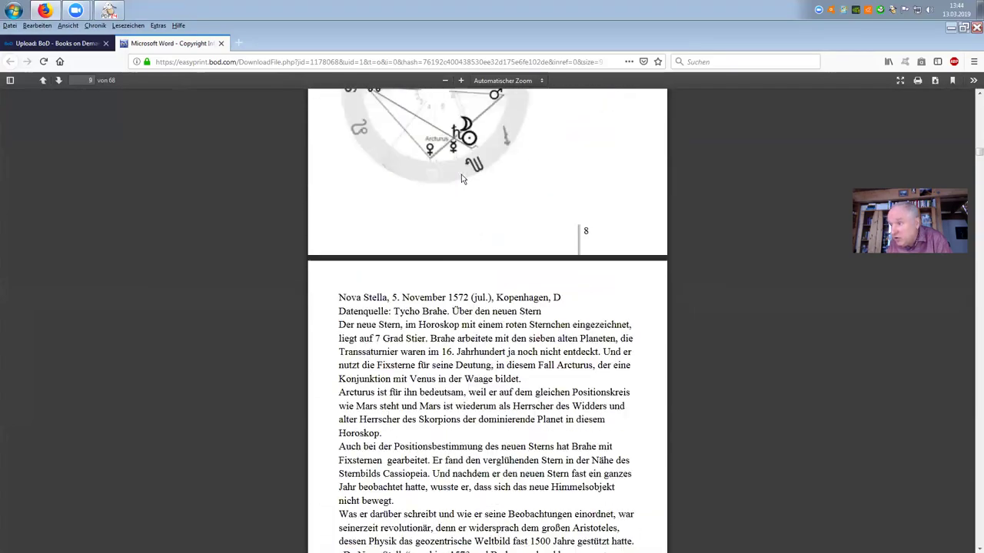
{"action": "scroll", "coordinate": [459, 179], "scroll_direction": "down", "scroll_amount": 14}
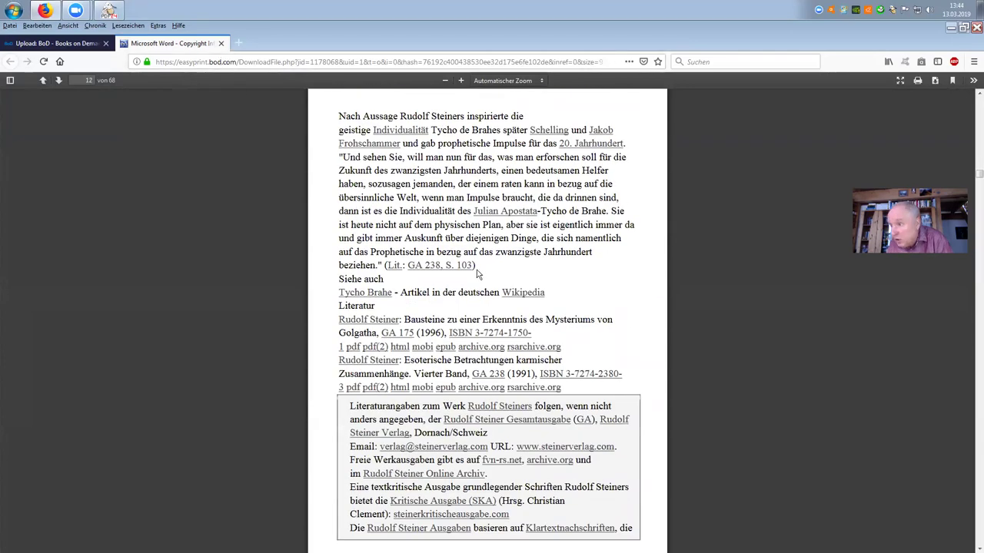
{"action": "scroll", "coordinate": [477, 273], "scroll_direction": "down", "scroll_amount": 4}
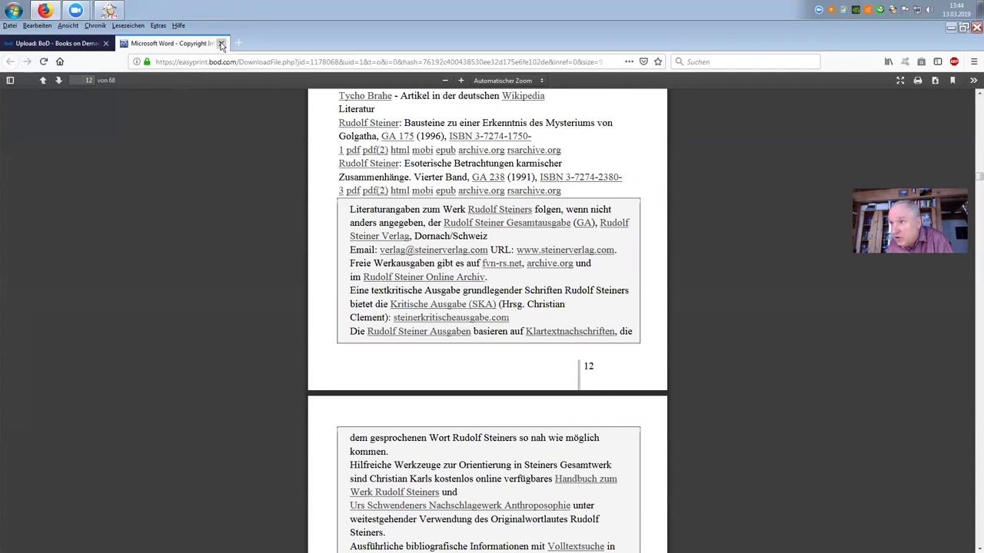
{"action": "left_click", "coordinate": [222, 44]}
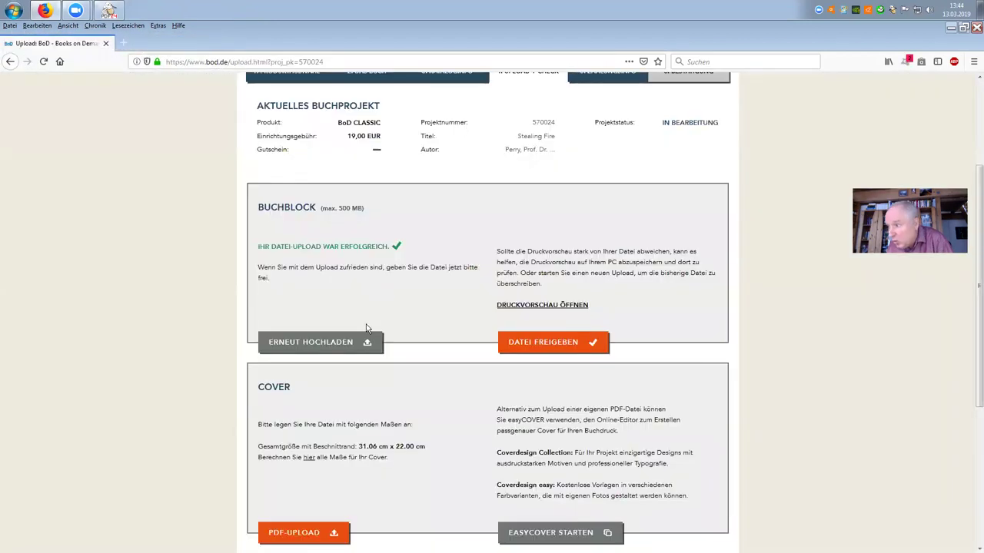
Release the uploaded book block file for the project
{"action": "left_click", "coordinate": [544, 343]}
{"action": "scroll", "coordinate": [419, 354], "scroll_direction": "down", "scroll_amount": 2}
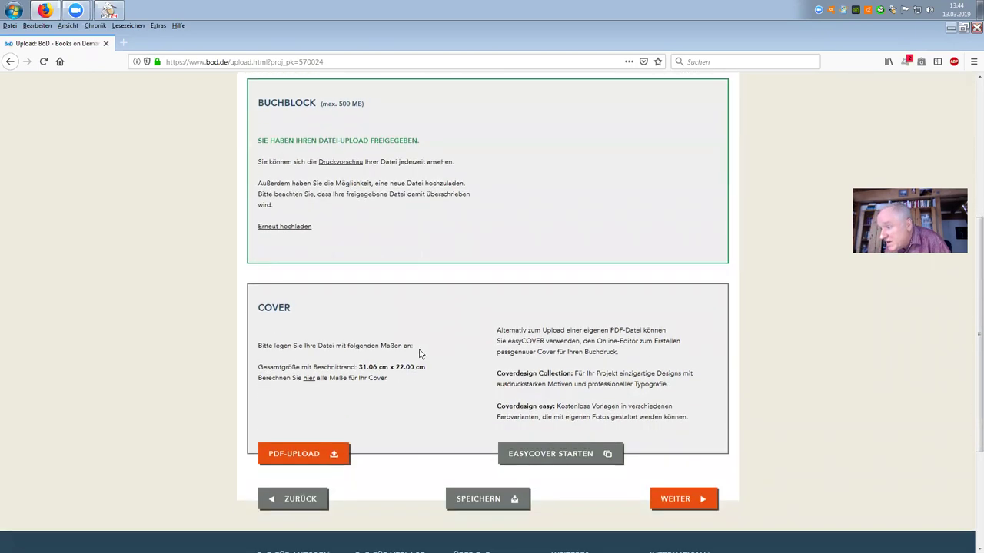
{"action": "scroll", "coordinate": [420, 354], "scroll_direction": "down", "scroll_amount": 2}
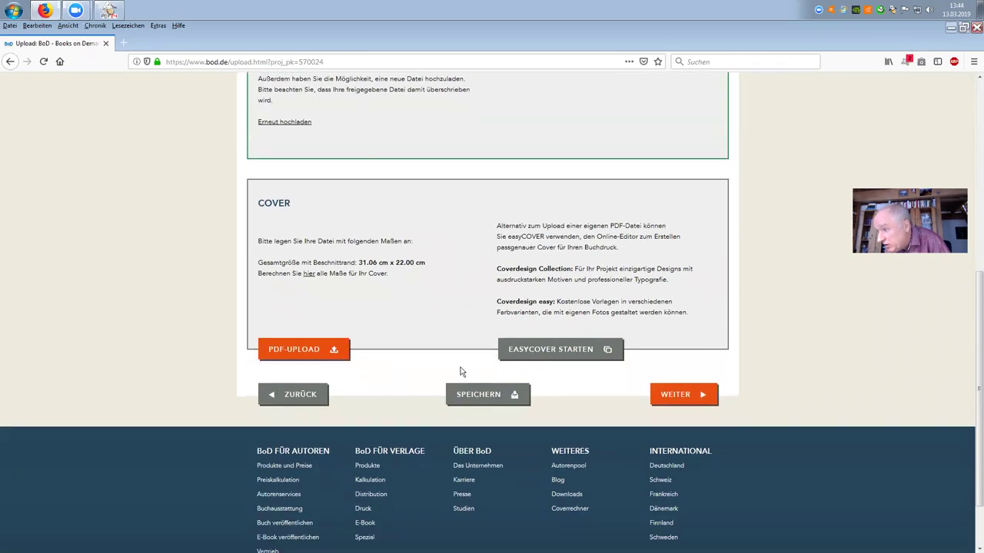
Start easyCOVER, browse both cover collections, and choose the free Coverdesign Easy template with a dark red background and centred image placeholder
{"action": "left_click", "coordinate": [549, 350]}
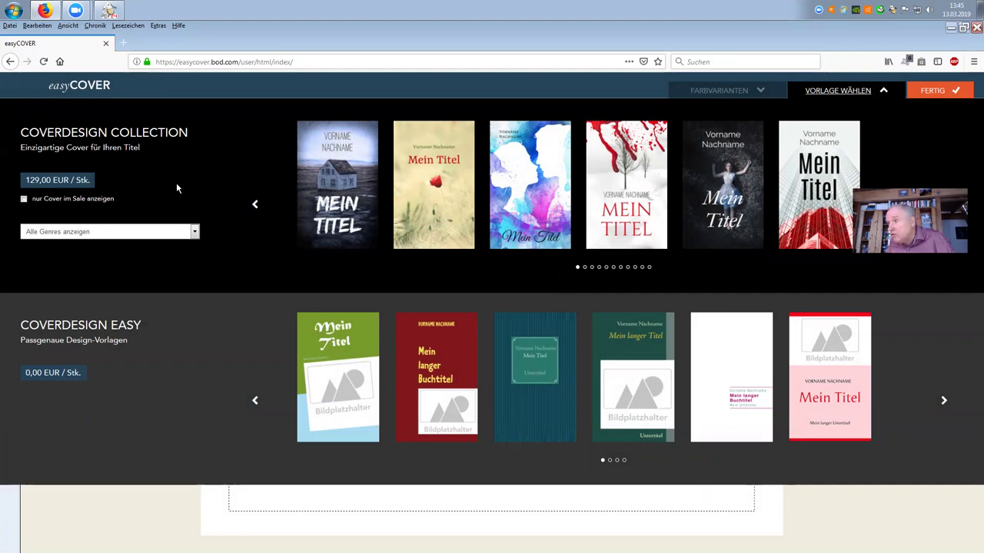
{"action": "left_click", "coordinate": [254, 206]}
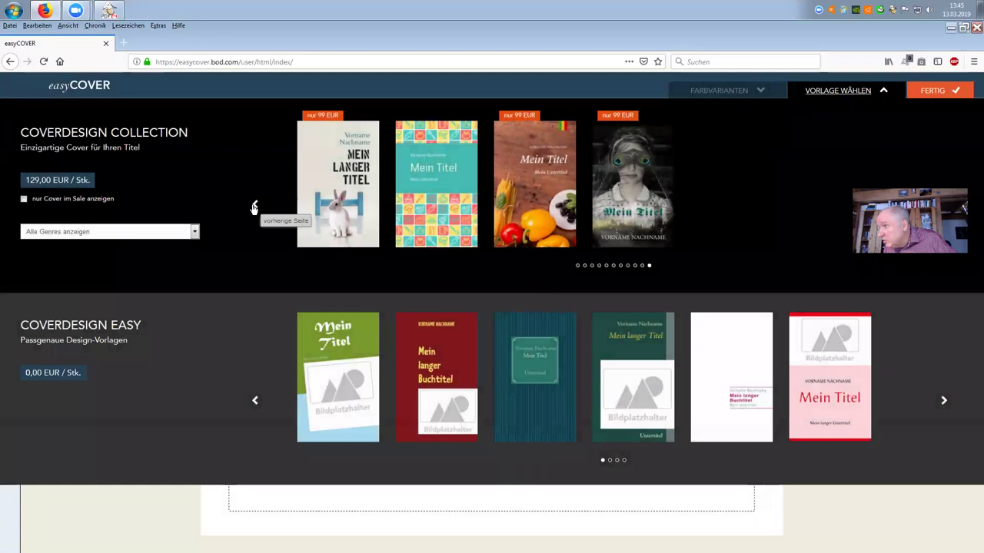
{"action": "left_click", "coordinate": [599, 266]}
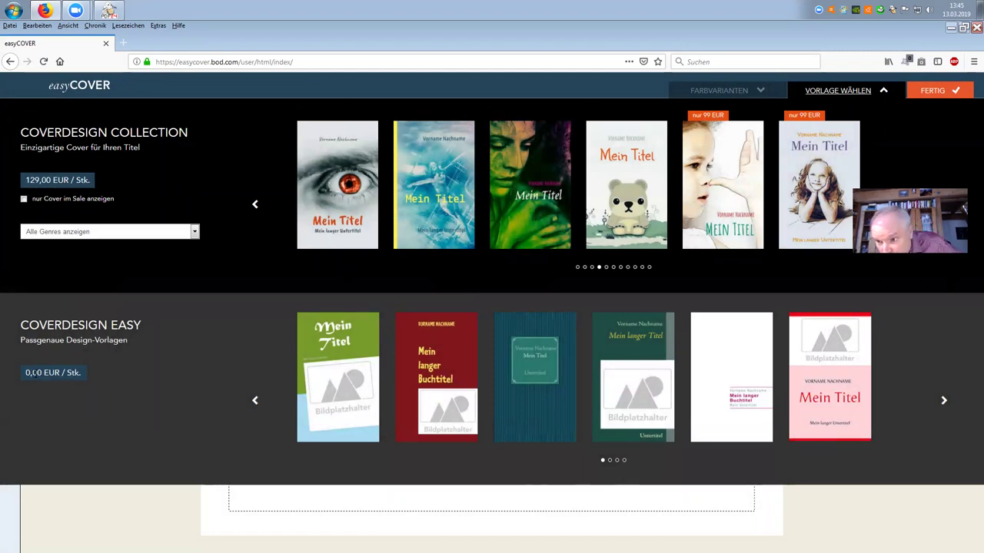
{"action": "left_click", "coordinate": [945, 399]}
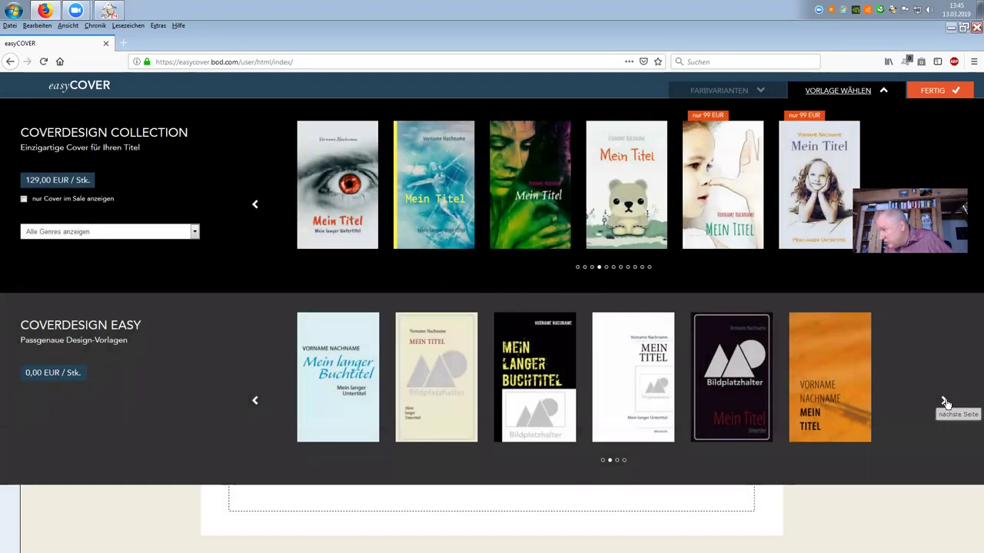
{"action": "left_click", "coordinate": [945, 400]}
{"action": "left_click", "coordinate": [317, 394]}
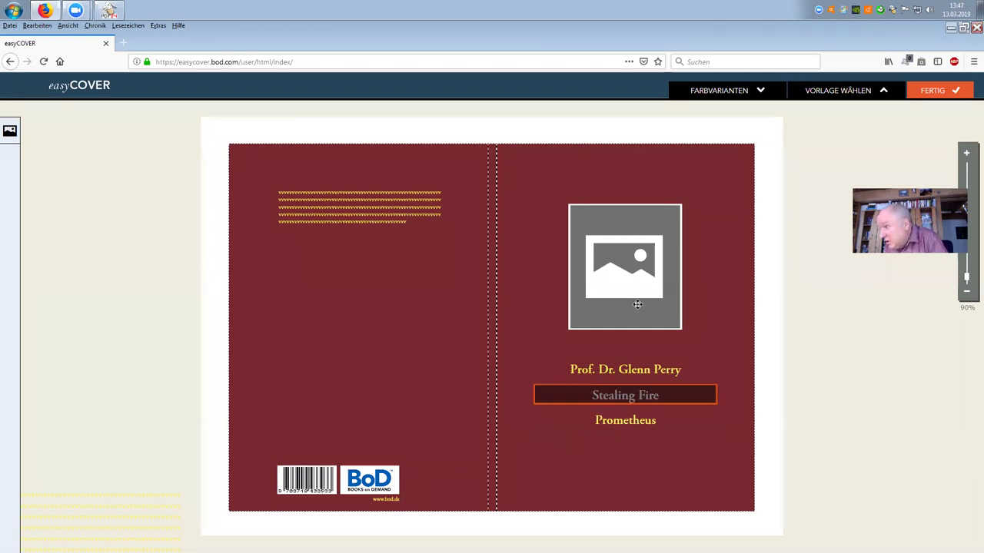
{"action": "mouse_move", "coordinate": [630, 270]}
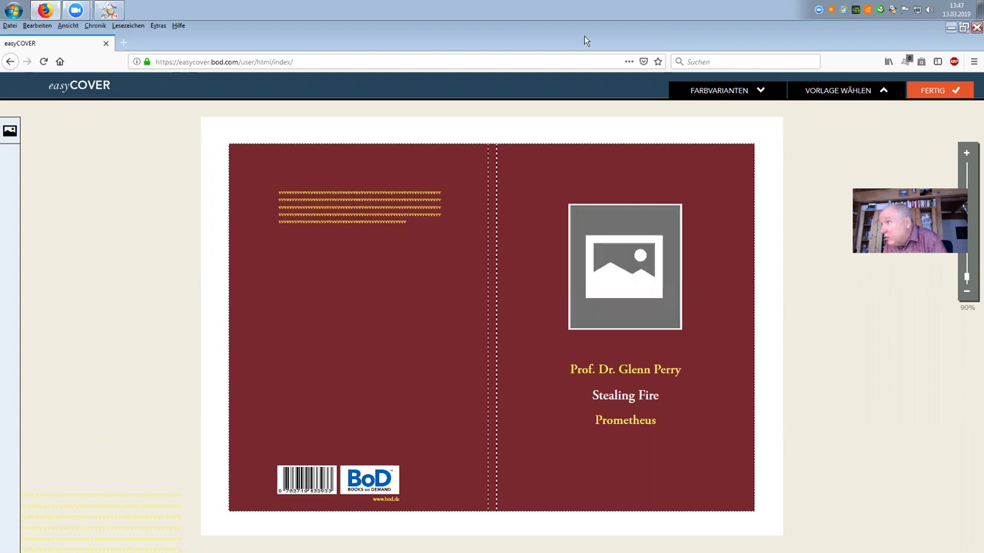
Leave the cover editor, close Firefox, and open bod.de in the Opera browser
{"action": "key", "text": "alt+Left"}
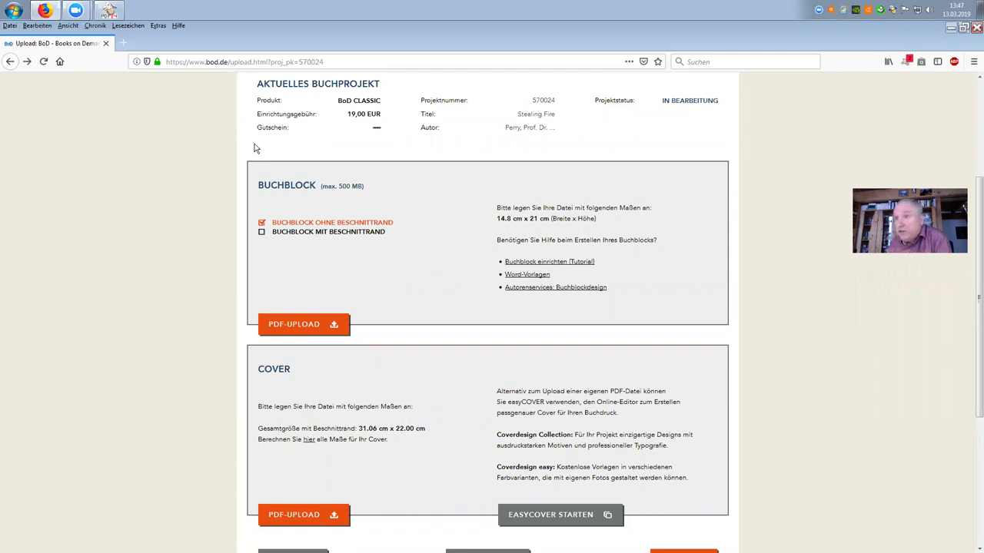
{"action": "left_click", "coordinate": [106, 45]}
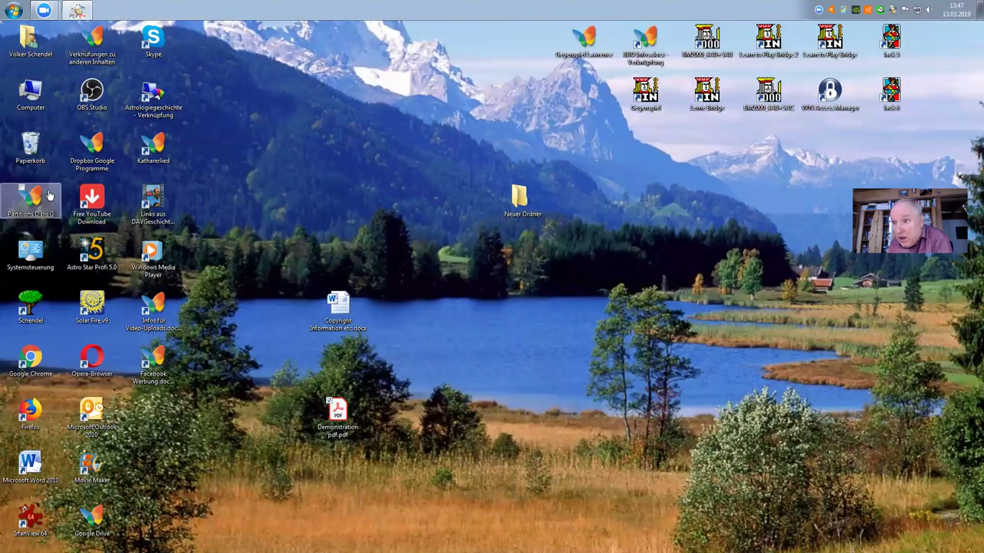
{"action": "left_click", "coordinate": [93, 357]}
{"action": "double_click", "coordinate": [94, 358]}
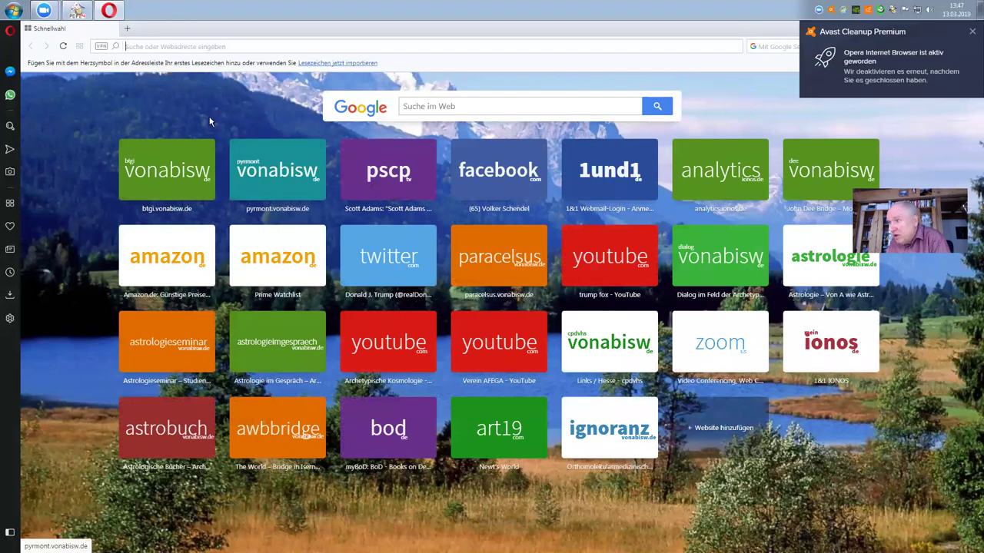
{"action": "left_click", "coordinate": [190, 45]}
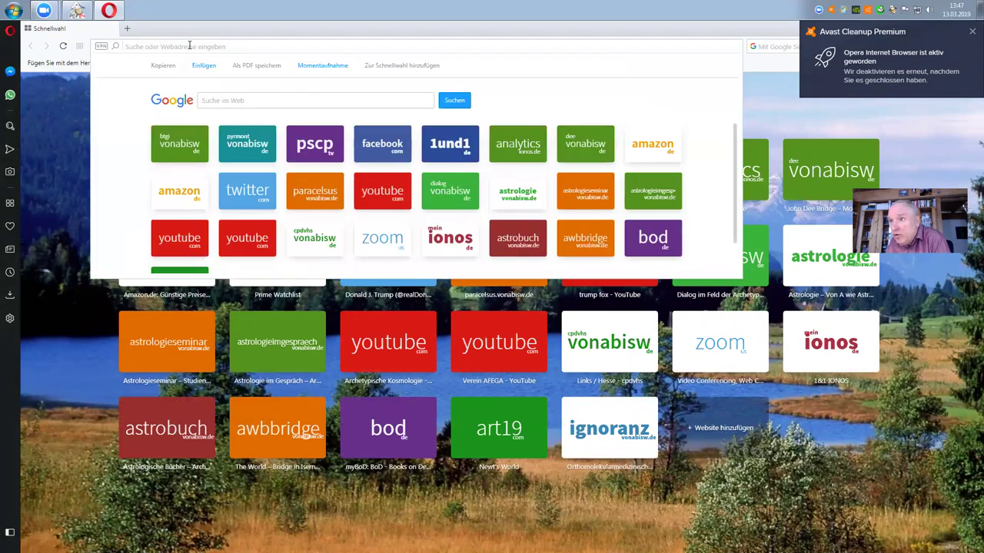
{"action": "type", "text": "bod.d"}
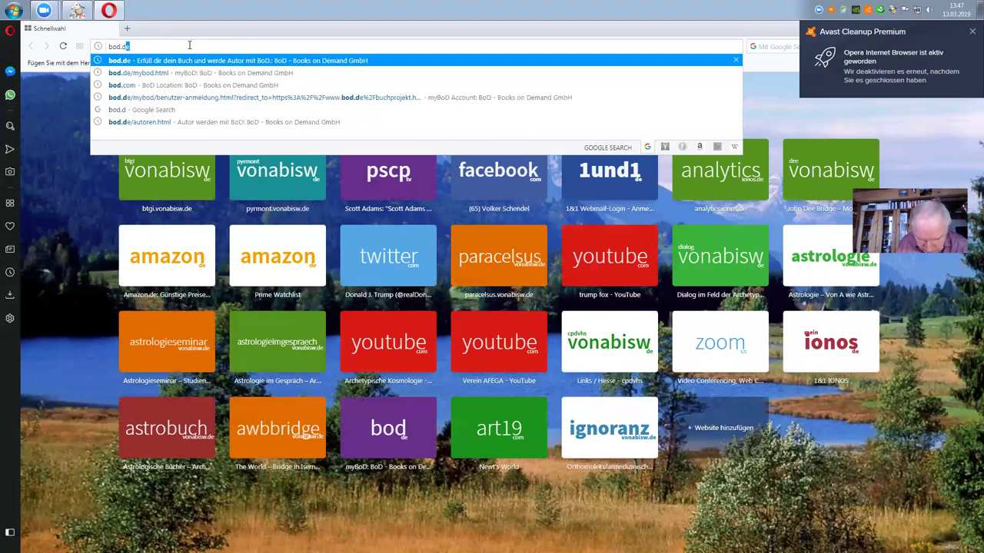
{"action": "key", "text": "Return"}
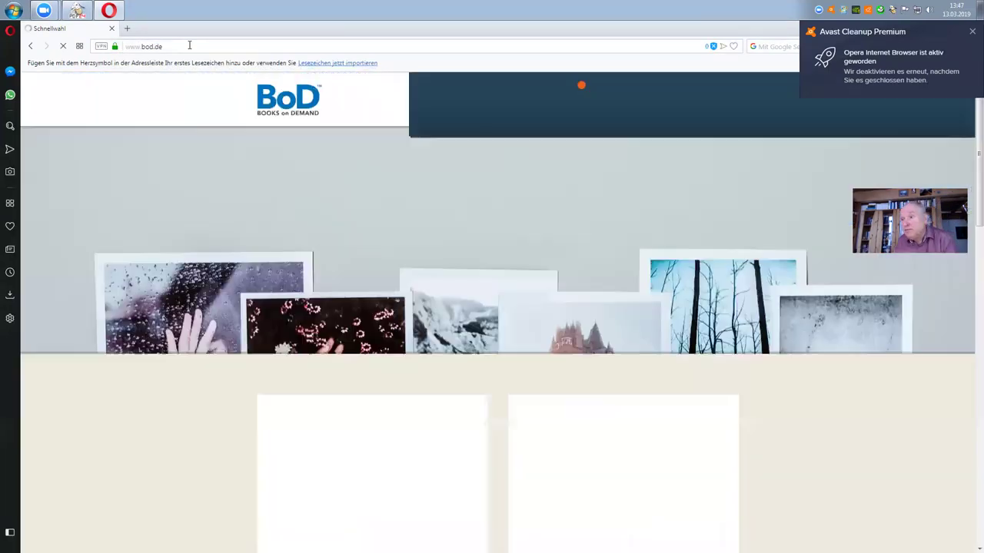
Log in to myBoD with the account e-mail and the account password
{"action": "left_click", "coordinate": [720, 125]}
{"action": "left_click", "coordinate": [419, 277]}
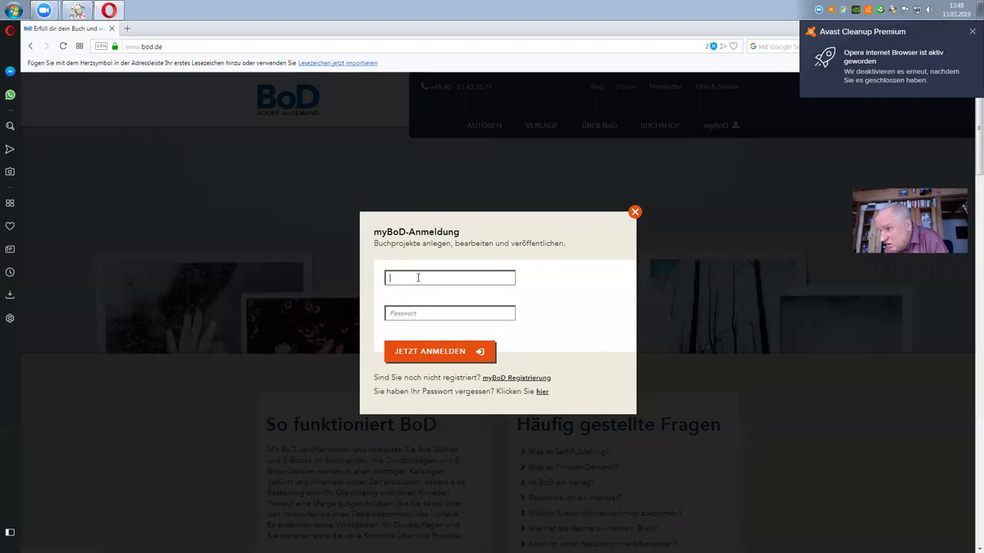
{"action": "left_click", "coordinate": [417, 300]}
{"action": "left_click", "coordinate": [413, 312]}
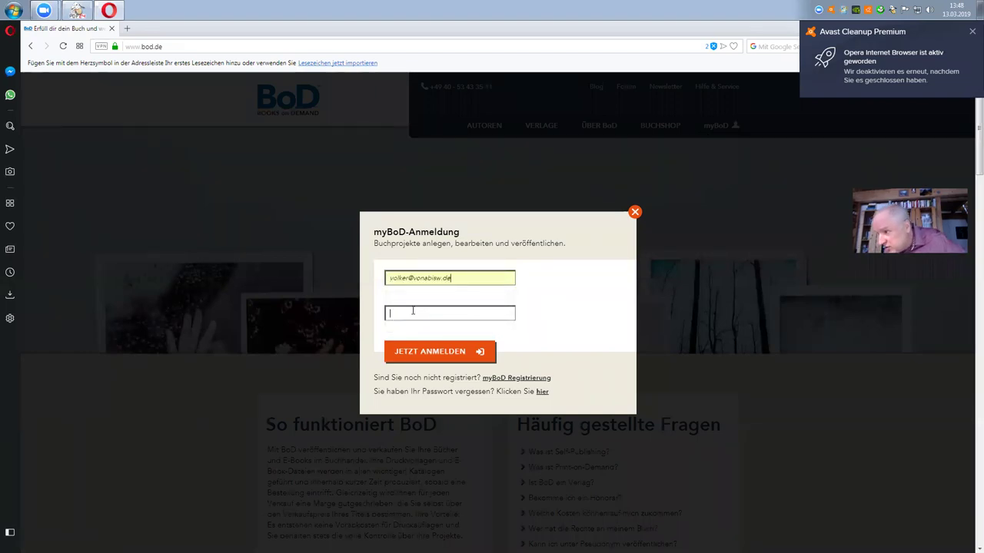
{"action": "type", "text": "••"}
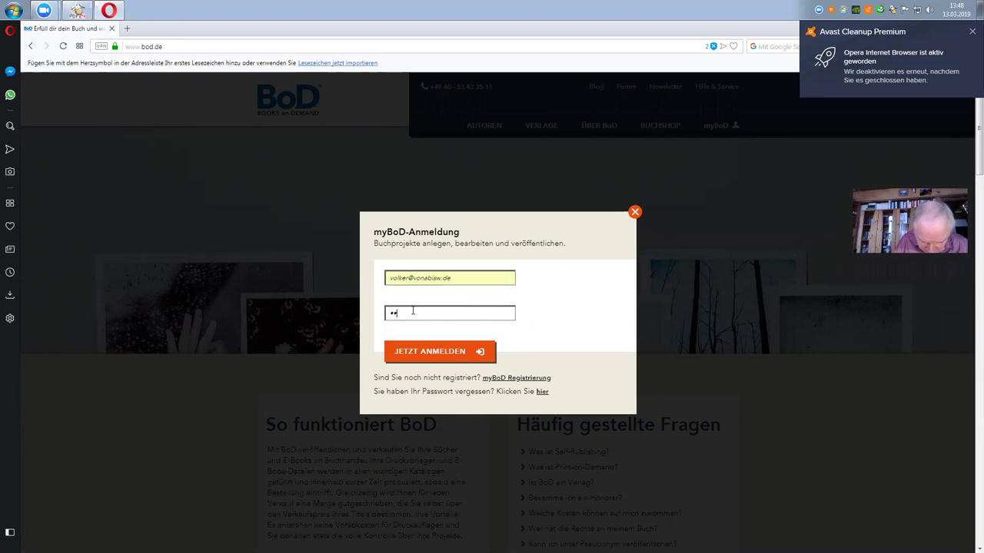
{"action": "type", "text": "••••••••••••"}
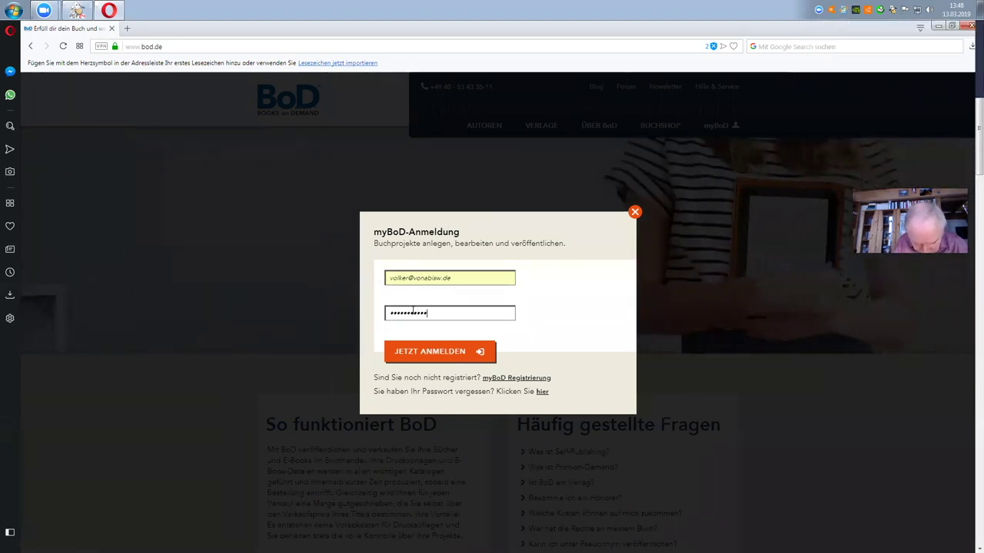
{"action": "key", "text": "Return"}
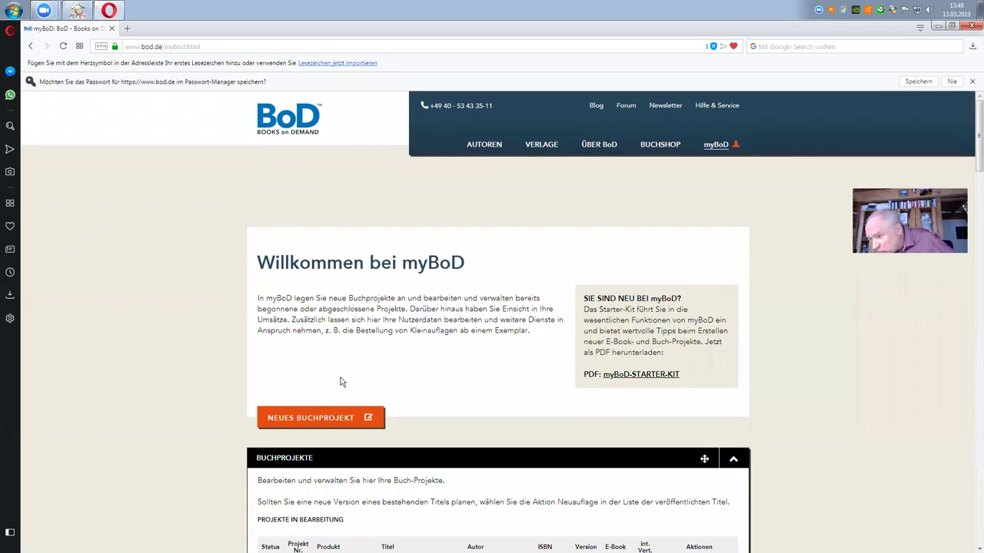
Reopen the unfinished BoD Classic project "Stealing Fire" for editing from the book projects list
{"action": "scroll", "coordinate": [340, 378], "scroll_direction": "down", "scroll_amount": 2}
{"action": "scroll", "coordinate": [428, 377], "scroll_direction": "down", "scroll_amount": 1}
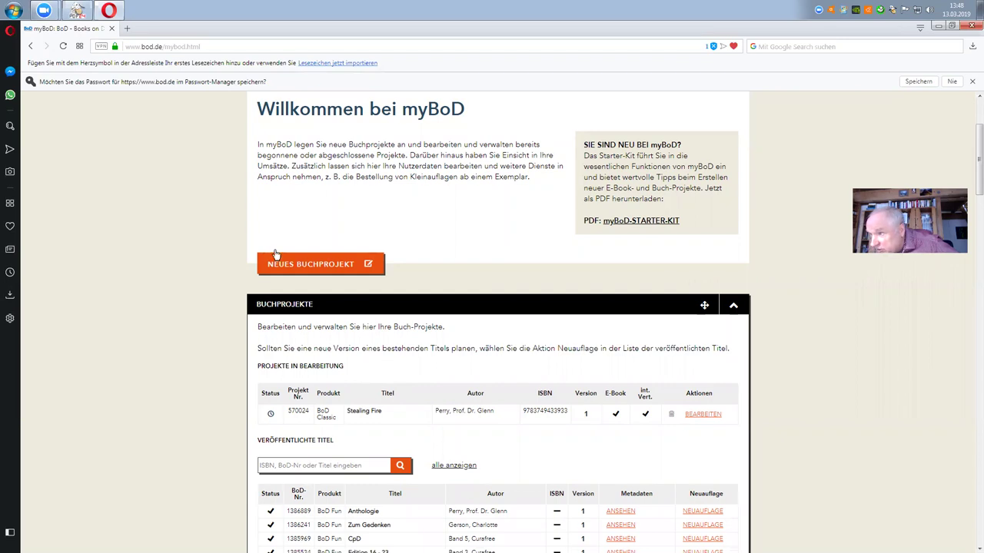
{"action": "left_click", "coordinate": [323, 266]}
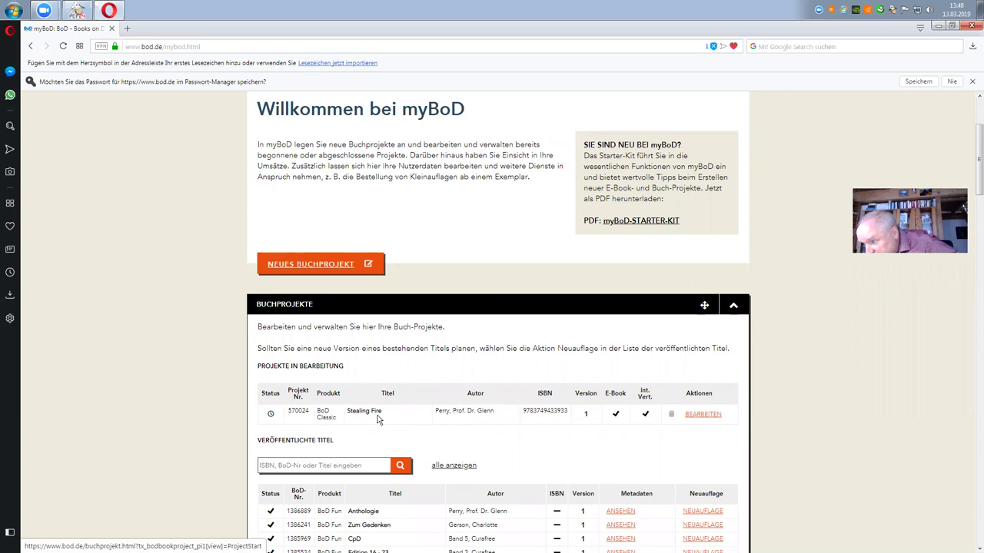
{"action": "left_click", "coordinate": [701, 416]}
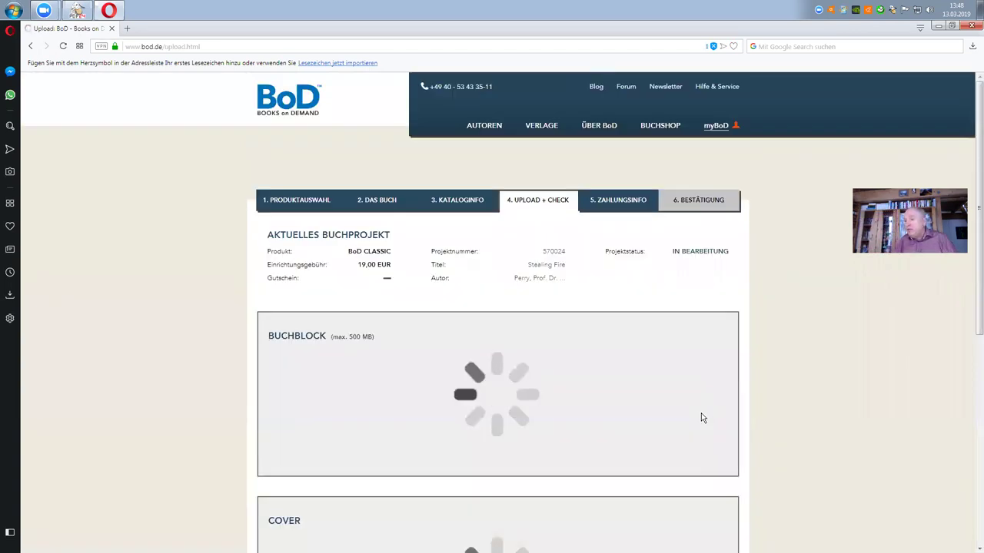
{"action": "scroll", "coordinate": [120, 350], "scroll_direction": "down", "scroll_amount": 2}
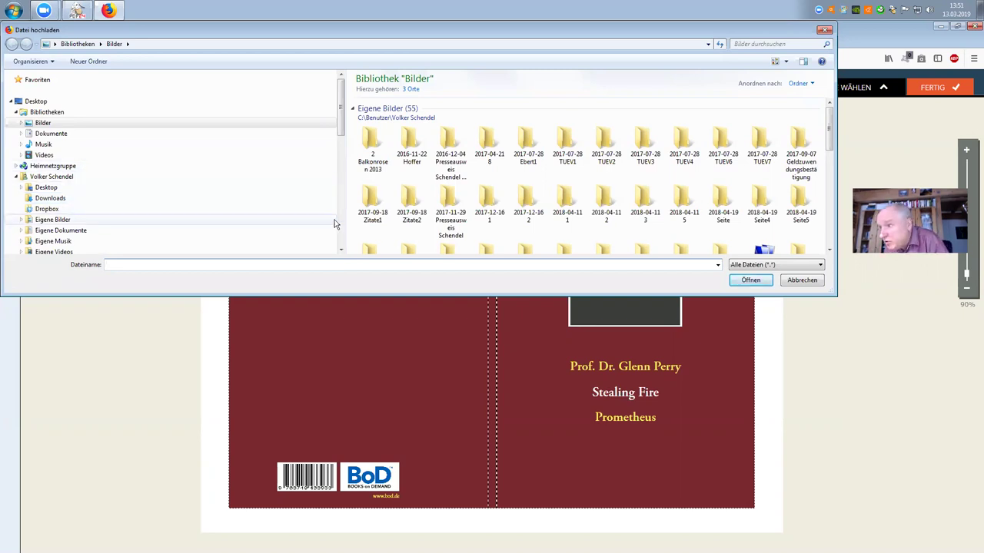
Upload "Golden Dawn Rosenkreuz.jpg" from the Bilder library as the front cover image
{"action": "left_click", "coordinate": [45, 124]}
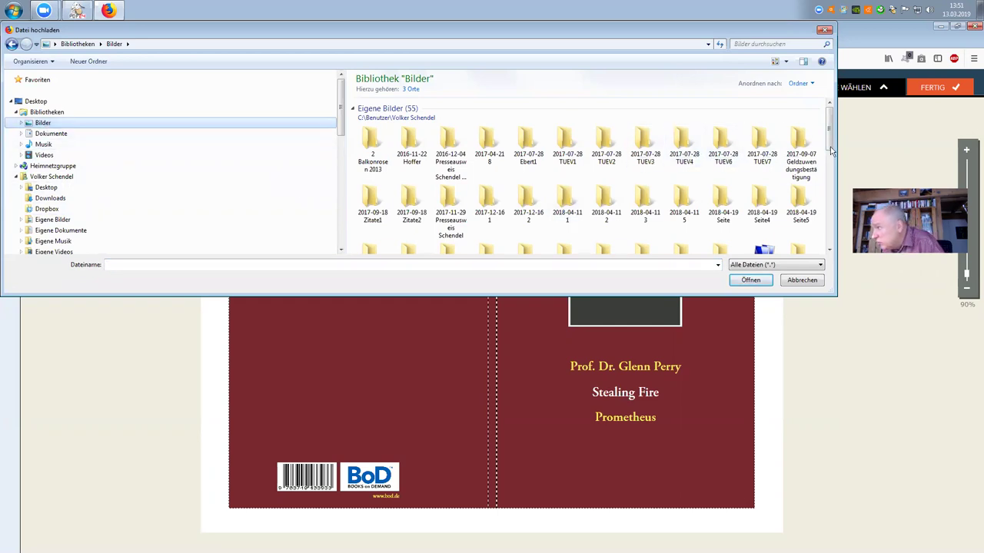
{"action": "left_click_drag", "start_coordinate": [828, 132], "coordinate": [832, 179]}
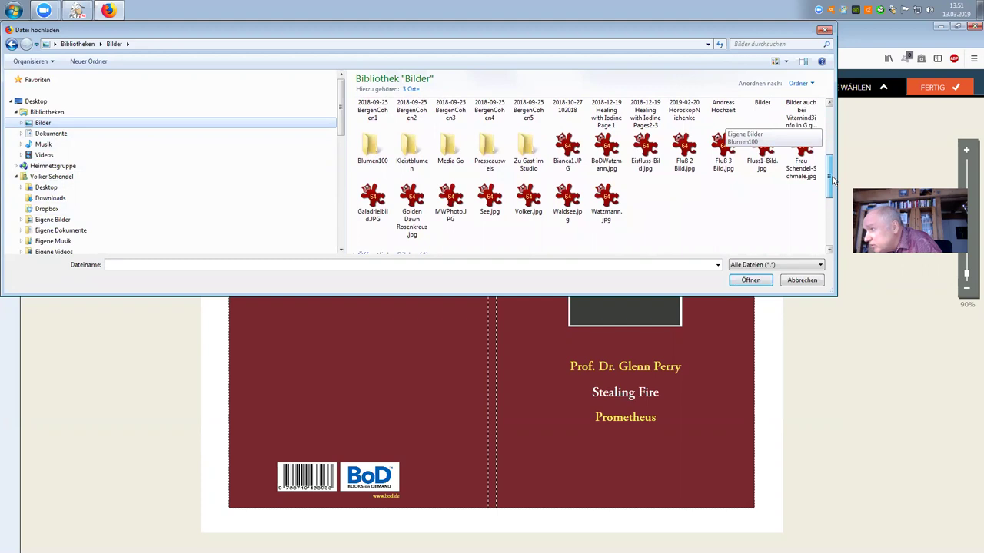
{"action": "double_click", "coordinate": [409, 203]}
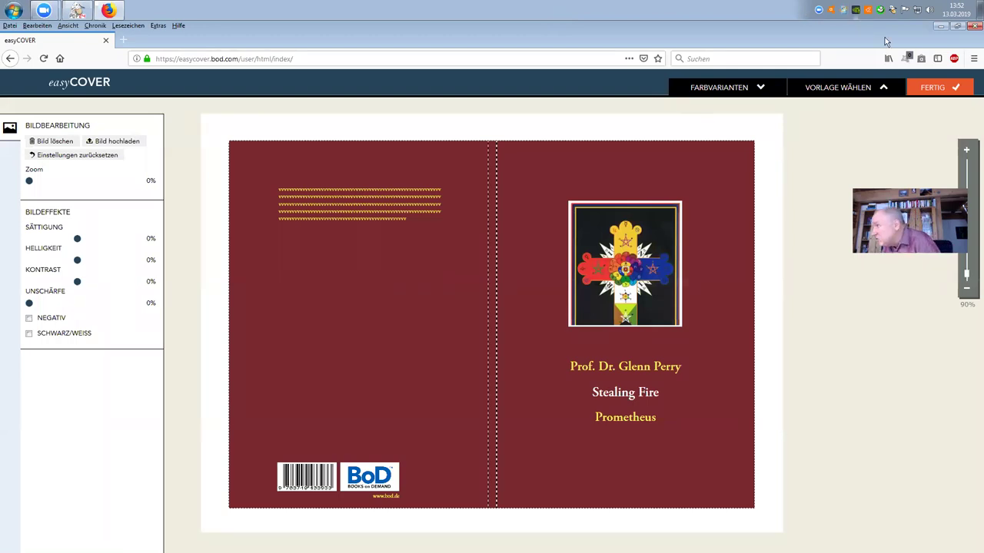
Finish the easyCOVER design and open the cover's print preview from the Upload + Check stage
{"action": "left_click", "coordinate": [936, 90]}
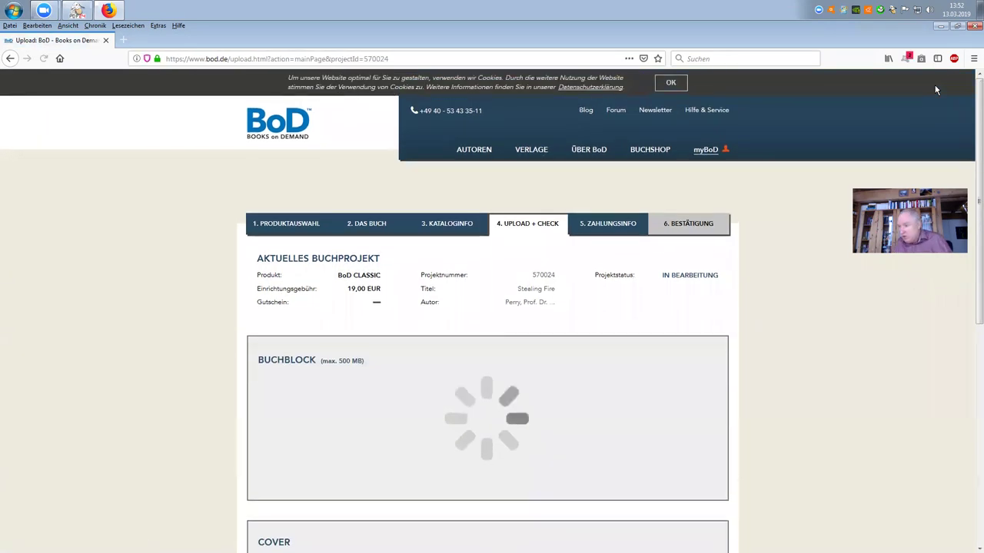
{"action": "scroll", "coordinate": [611, 200], "scroll_direction": "down", "scroll_amount": 3}
{"action": "scroll", "coordinate": [611, 196], "scroll_direction": "down", "scroll_amount": 1}
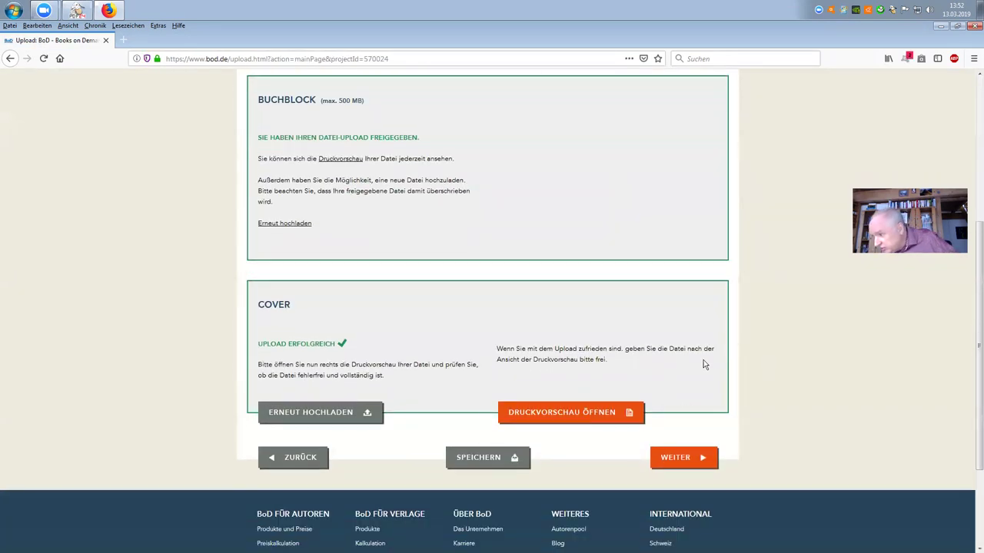
{"action": "left_click", "coordinate": [558, 413]}
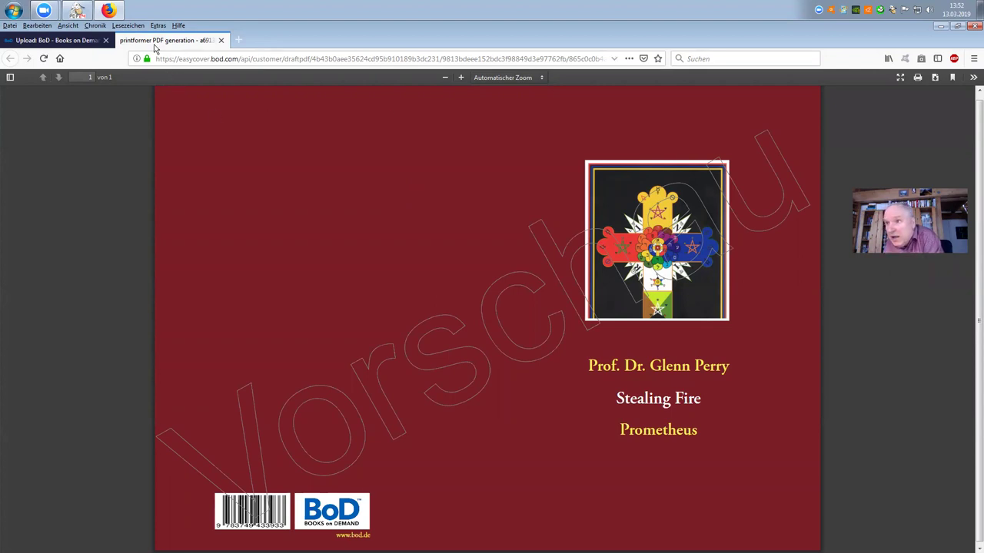
Close the cover's print preview, release the uploaded cover file and continue to the Zahlungsinfo stage
{"action": "left_click", "coordinate": [220, 41]}
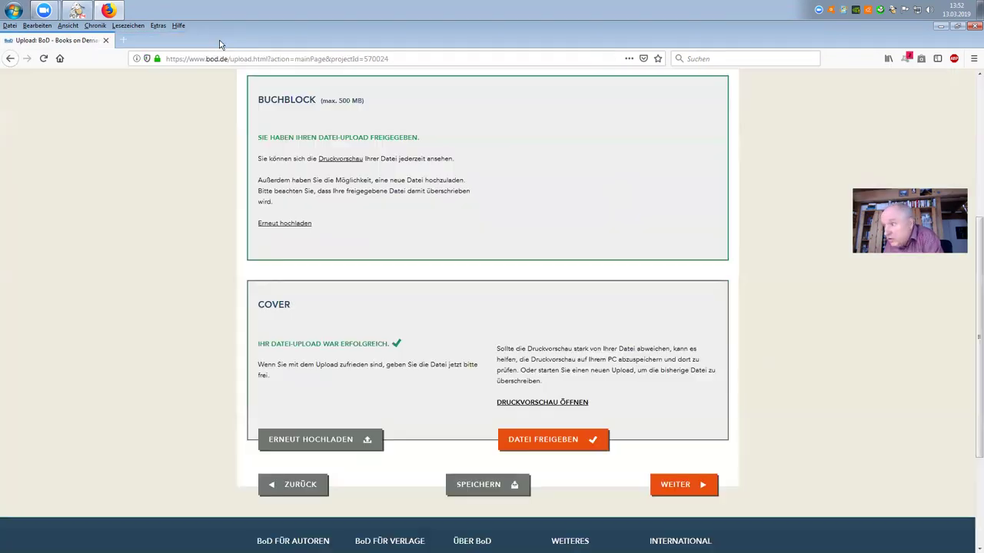
{"action": "left_click", "coordinate": [541, 440]}
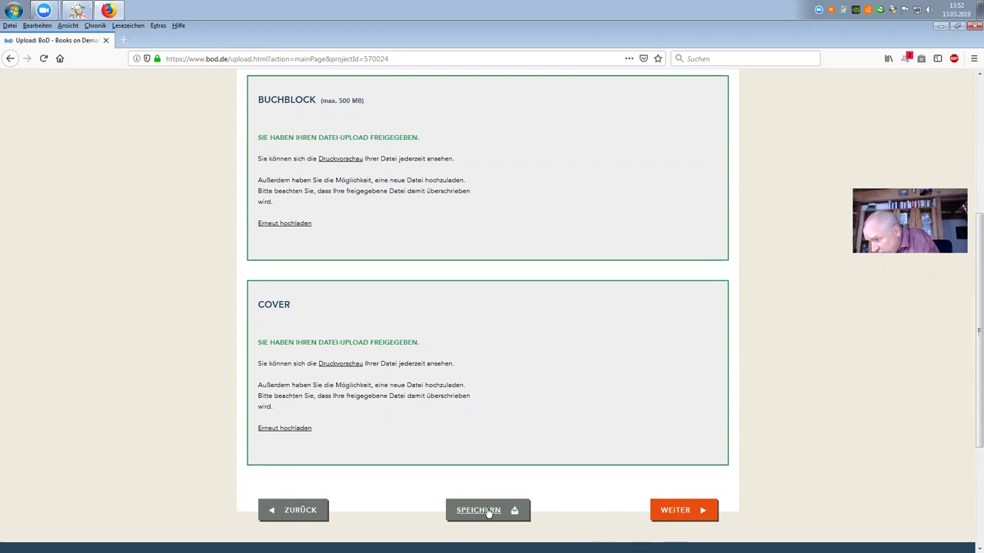
{"action": "left_click", "coordinate": [677, 511]}
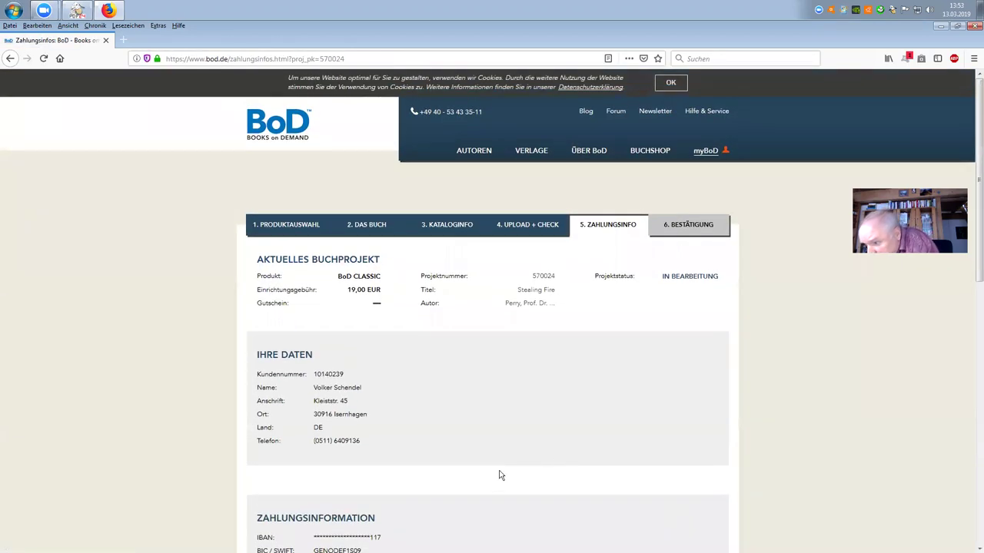
Review the customer data and SEPA payment information in the Zahlungsinfo stage and proceed to the Bestätigung stage
{"action": "scroll", "coordinate": [483, 479], "scroll_direction": "down", "scroll_amount": 1}
{"action": "scroll", "coordinate": [483, 478], "scroll_direction": "down", "scroll_amount": 1}
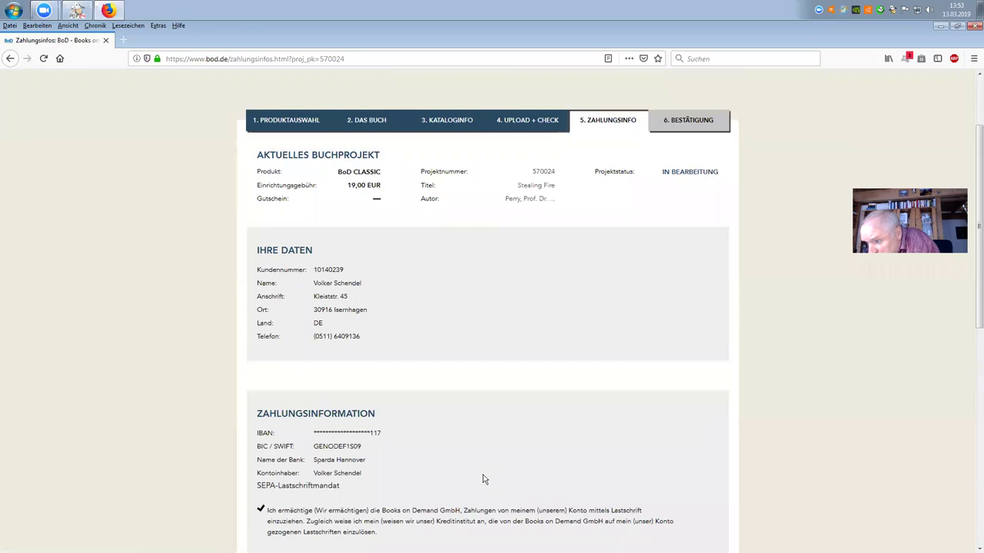
{"action": "scroll", "coordinate": [479, 461], "scroll_direction": "down", "scroll_amount": 1}
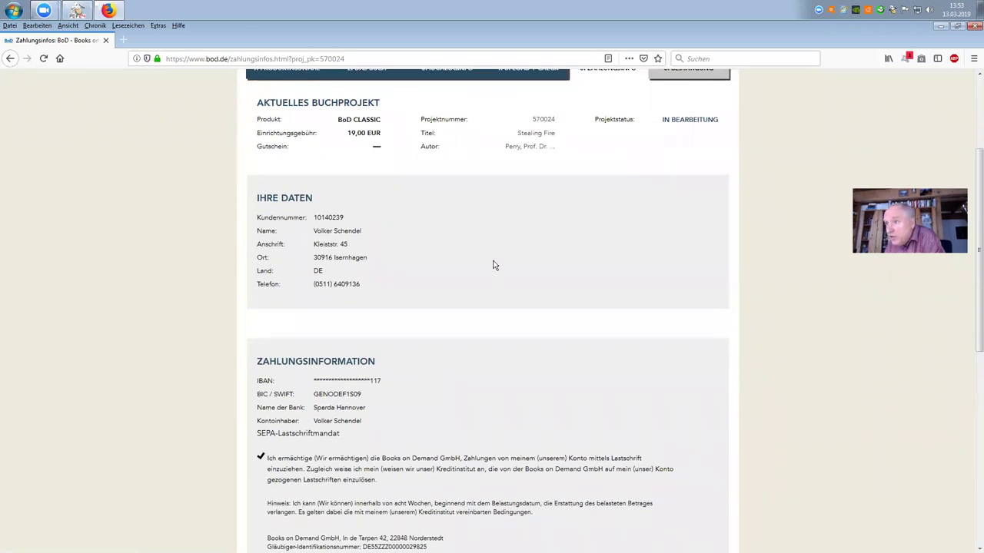
{"action": "scroll", "coordinate": [489, 285], "scroll_direction": "down", "scroll_amount": 3}
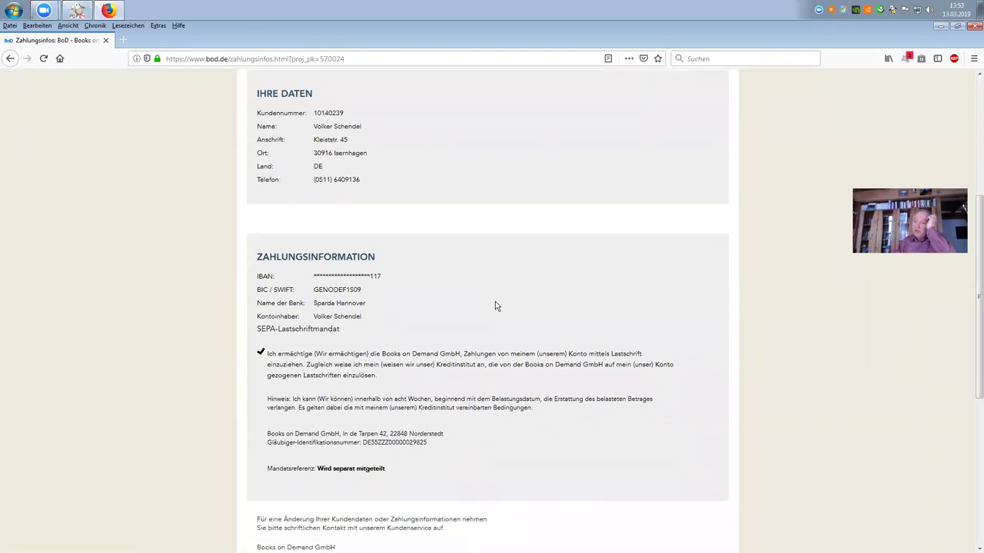
{"action": "scroll", "coordinate": [491, 303], "scroll_direction": "down", "scroll_amount": 8}
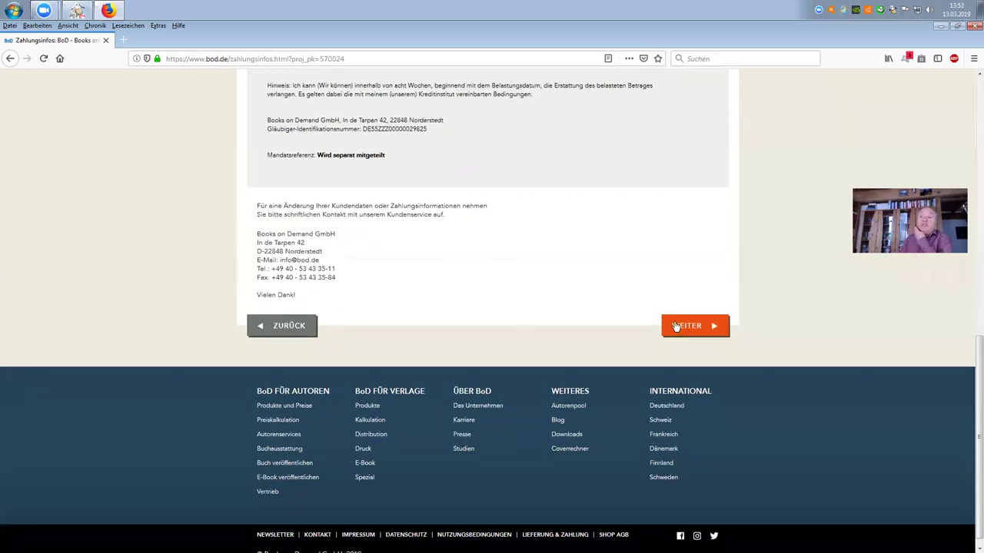
{"action": "left_click", "coordinate": [675, 326]}
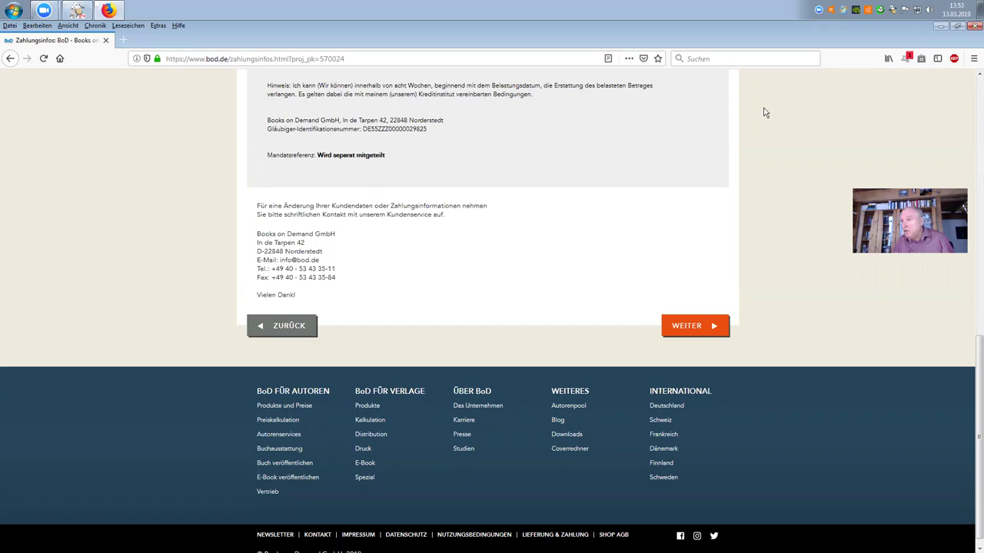